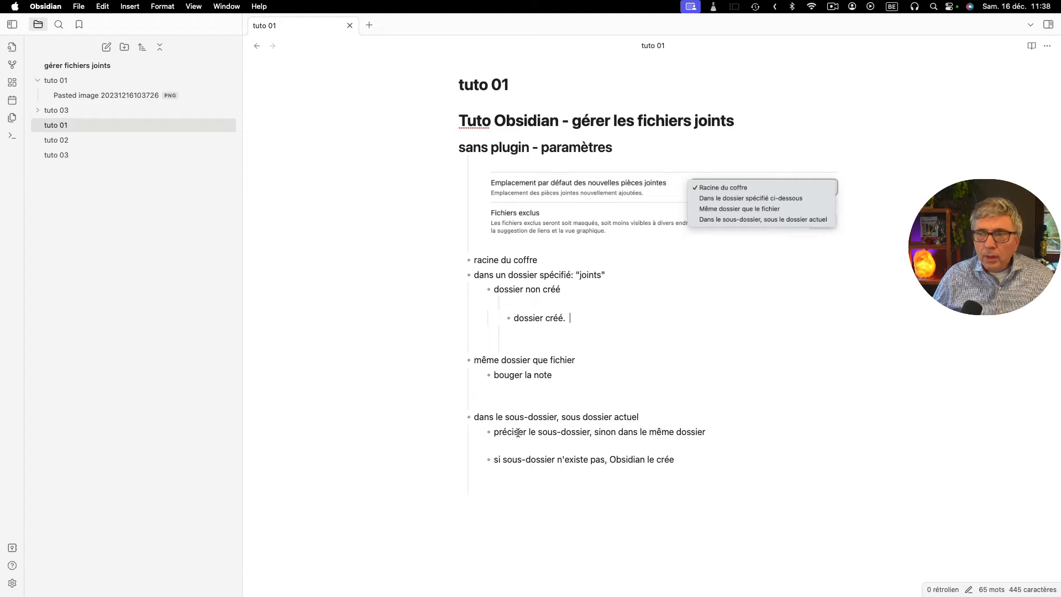
- Paste the copied image on a new line under the "sans plugin - paramètres" heading and set its display width to 200
left_click(628, 150)
key("Return")
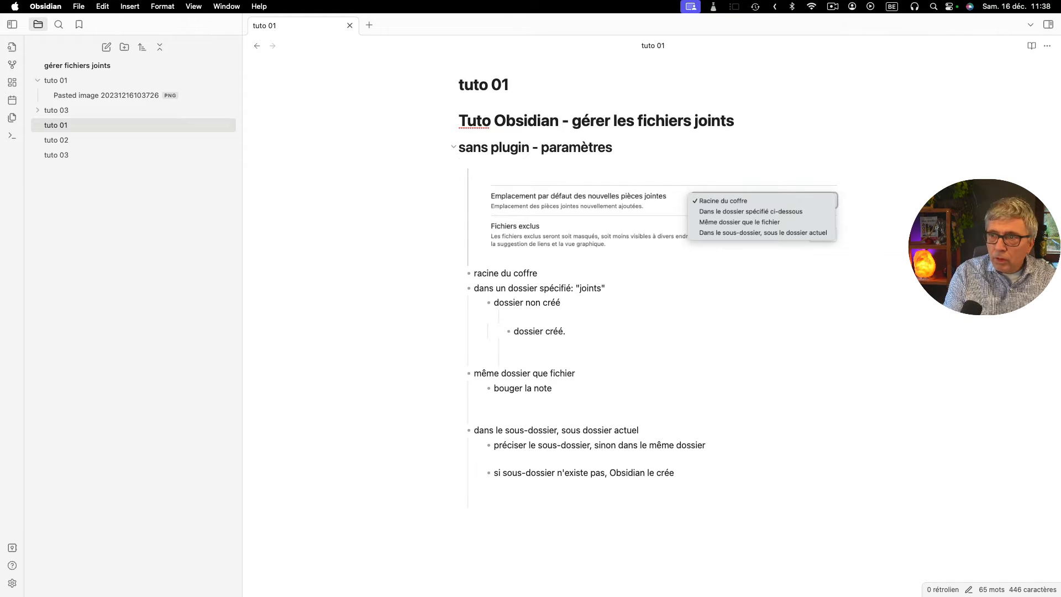
key("super+v")
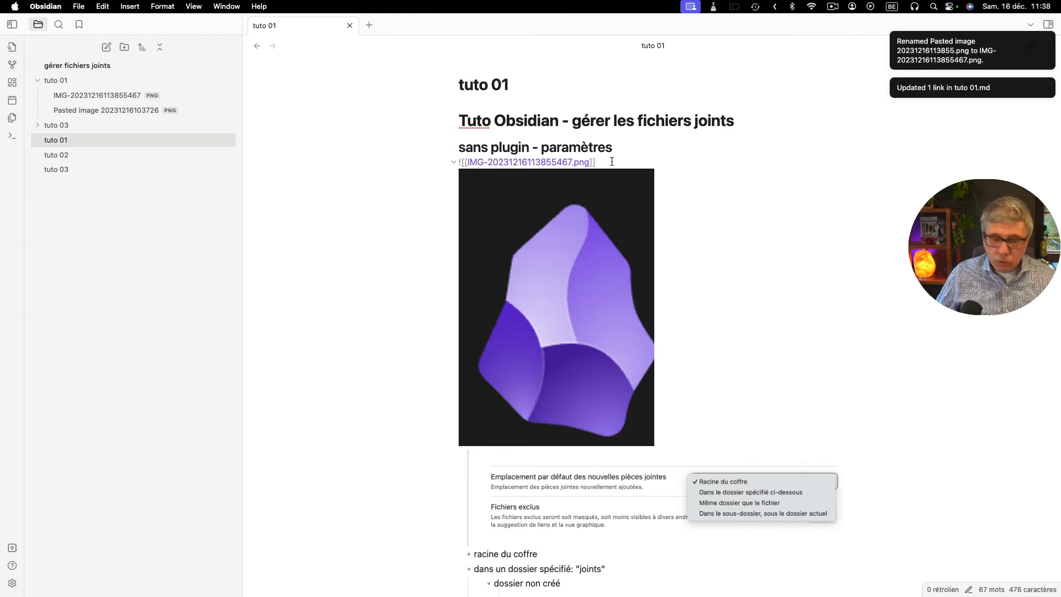
type("|")
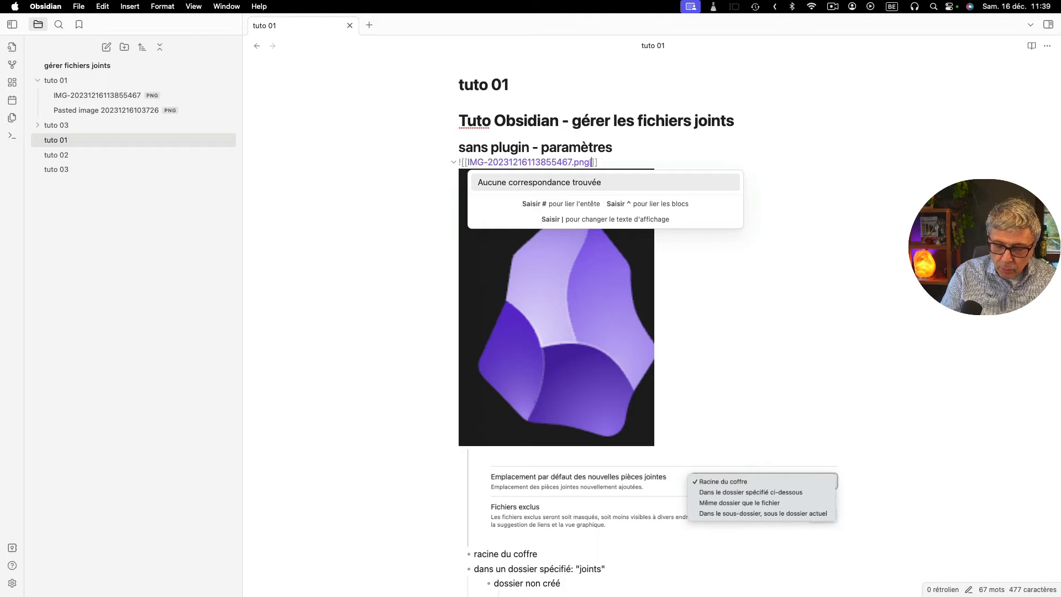
type("200")
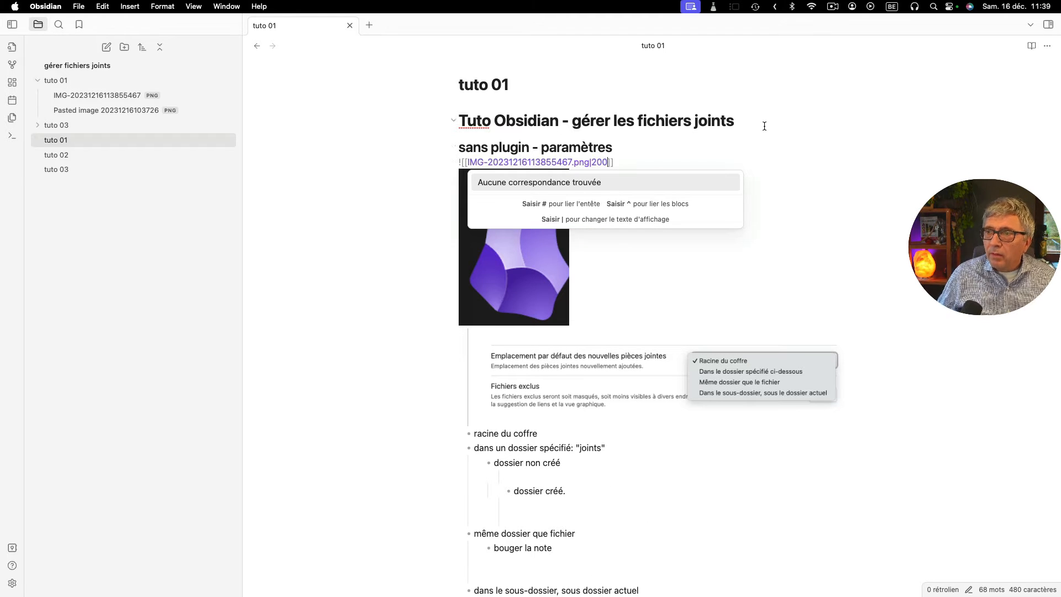
left_click(637, 162)
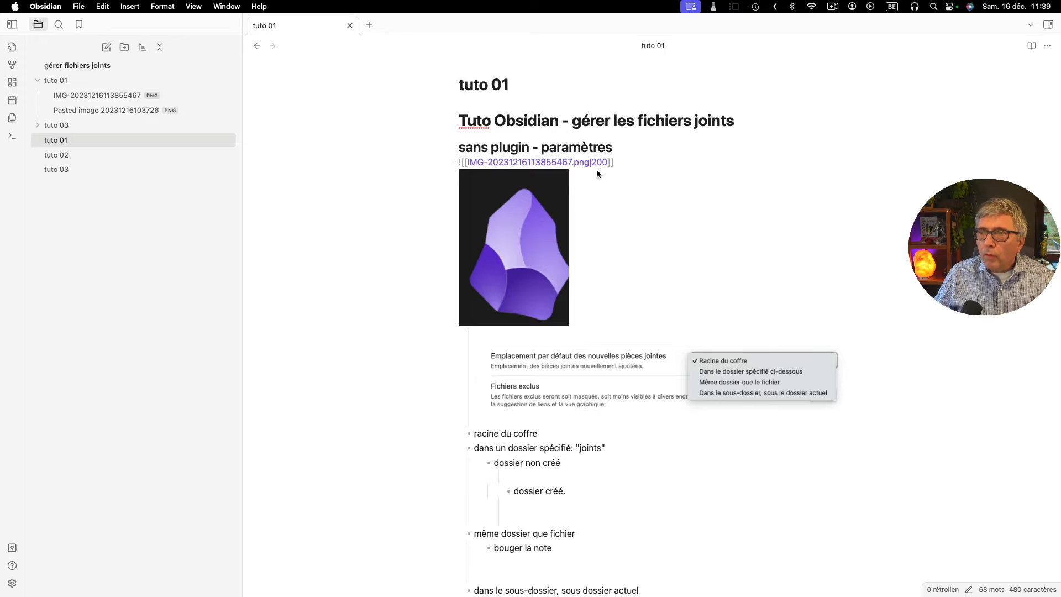
- Remove the image embed under the "sans plugin - paramètres" heading and delete its file, IMG-20231216113855467.png, from the tuto 01 folder
left_click_drag(628, 162, 455, 164)
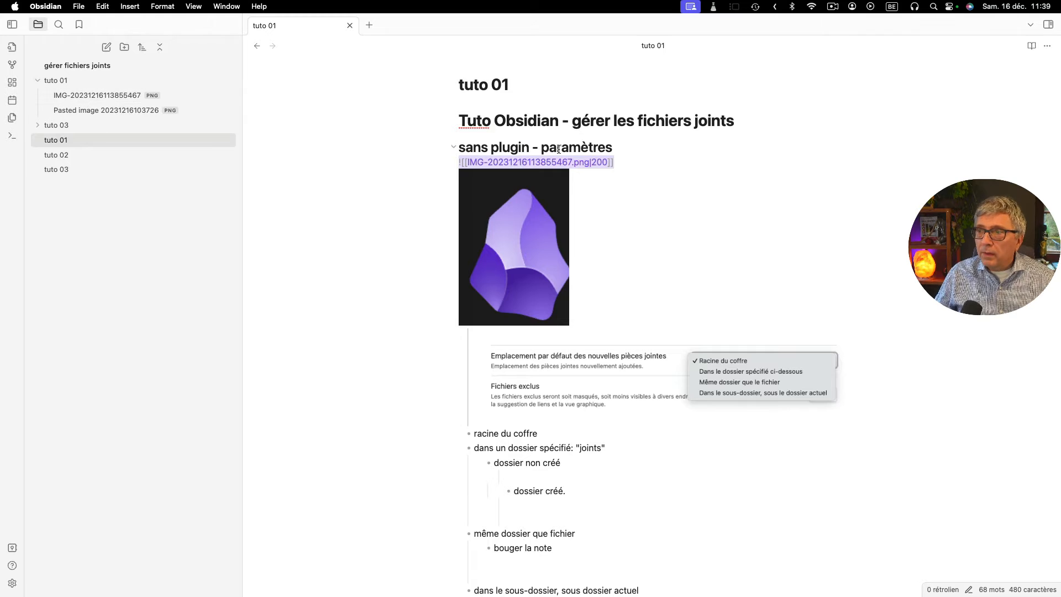
key("BackSpace")
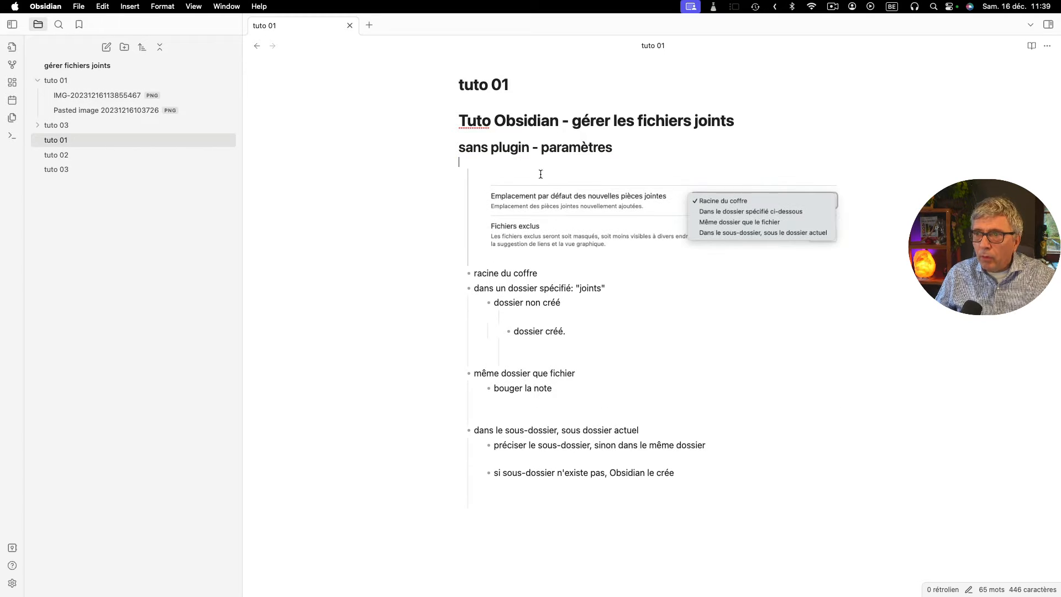
right_click(82, 93)
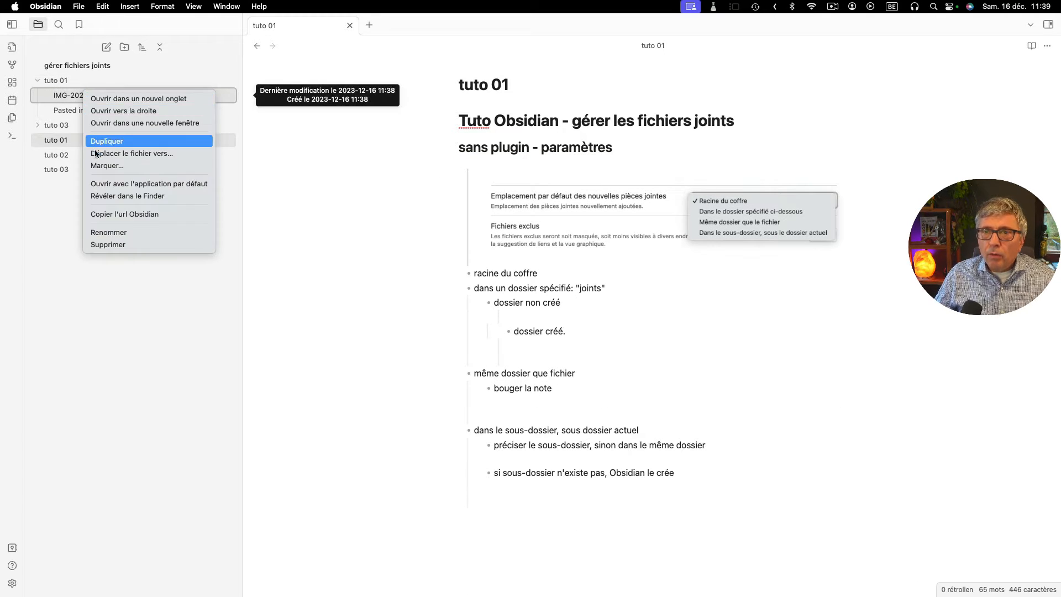
left_click(99, 244)
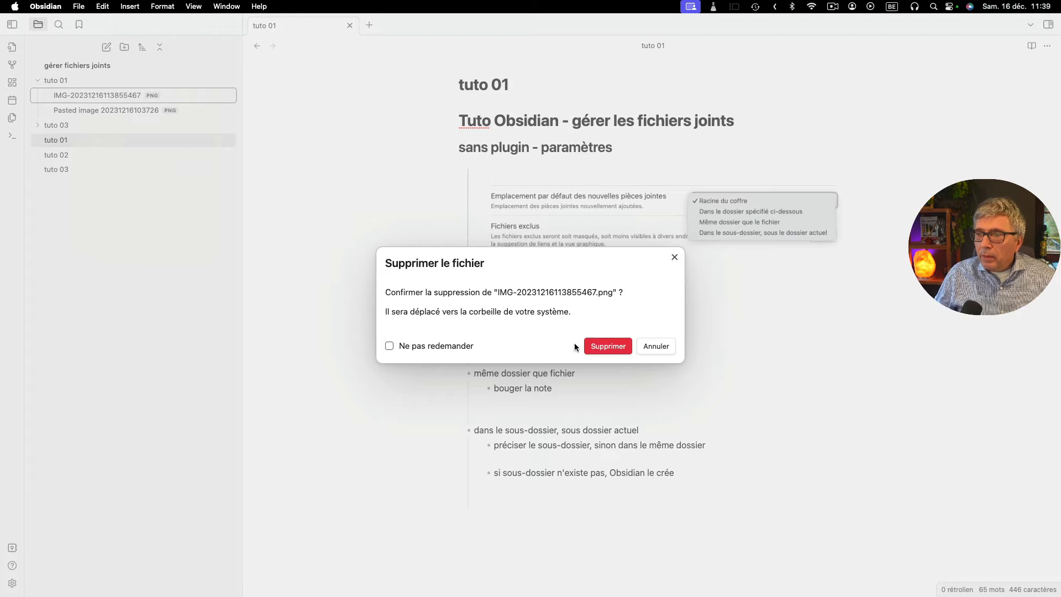
left_click(604, 347)
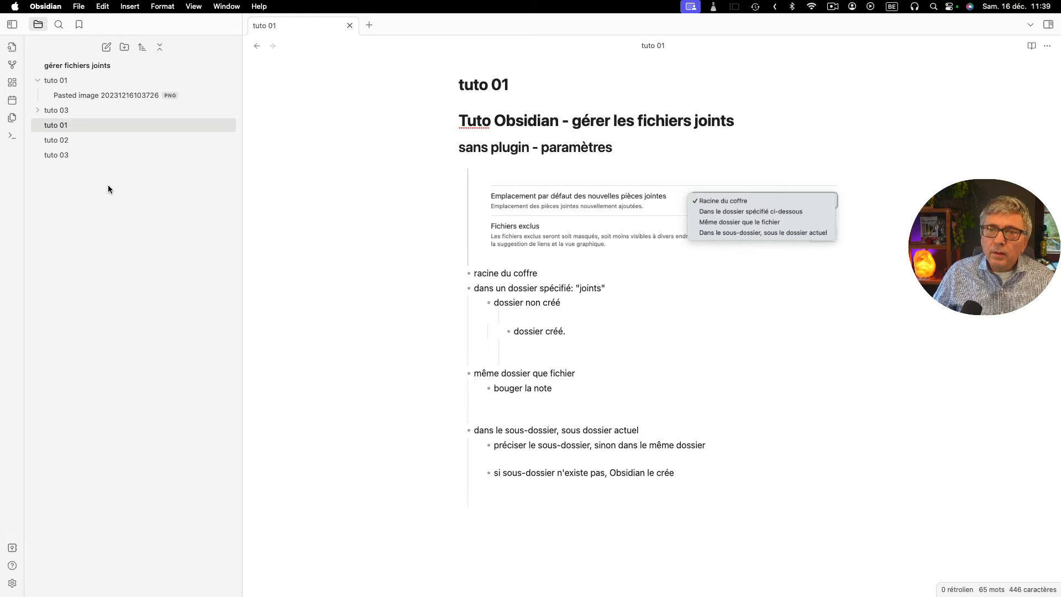
- Disable the Attachment Management community plugin in the settings
left_click(12, 584)
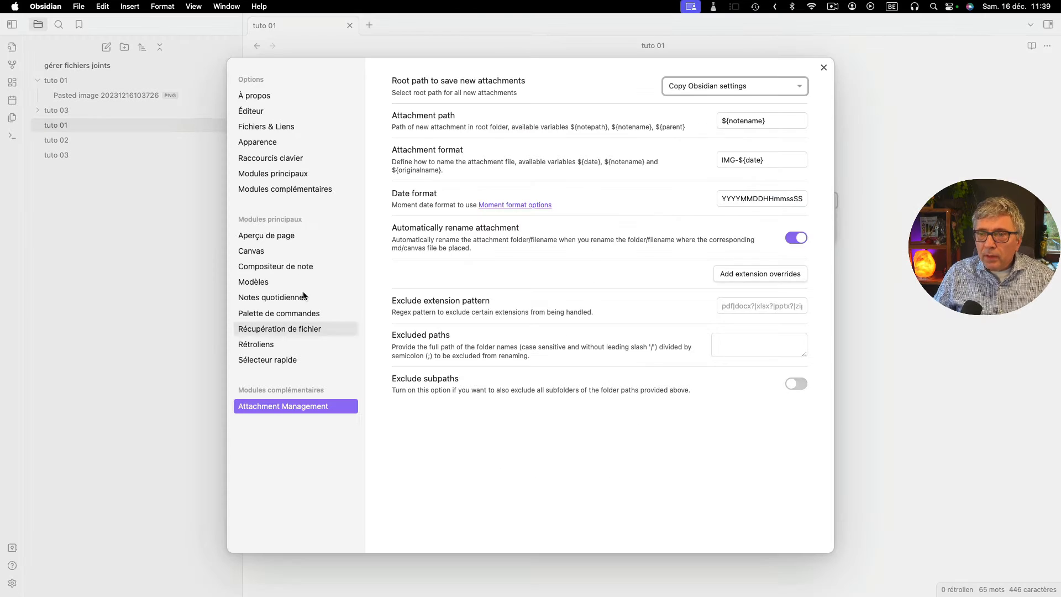
left_click(263, 191)
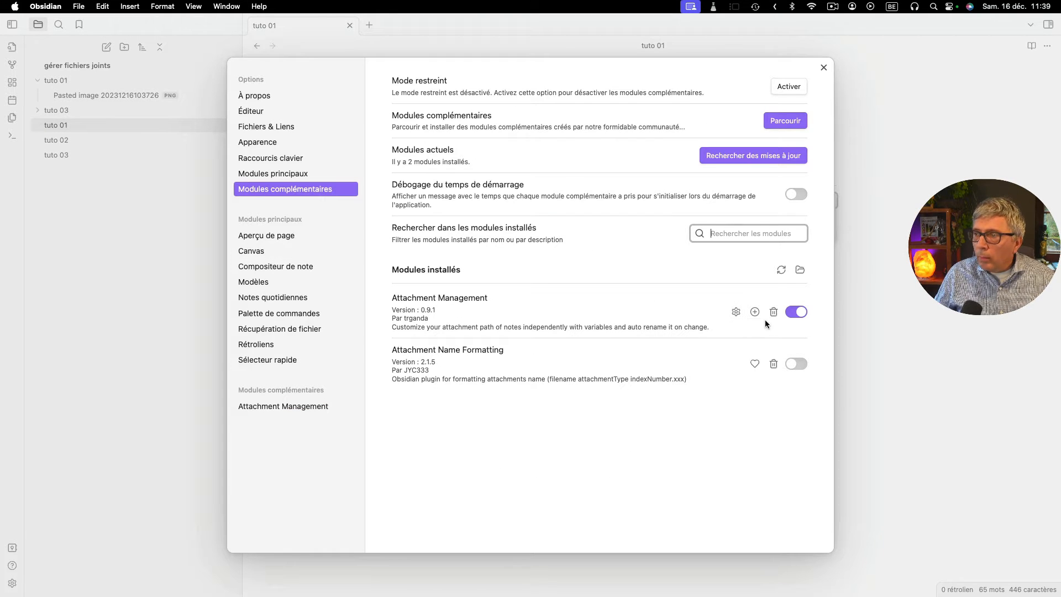
left_click(796, 313)
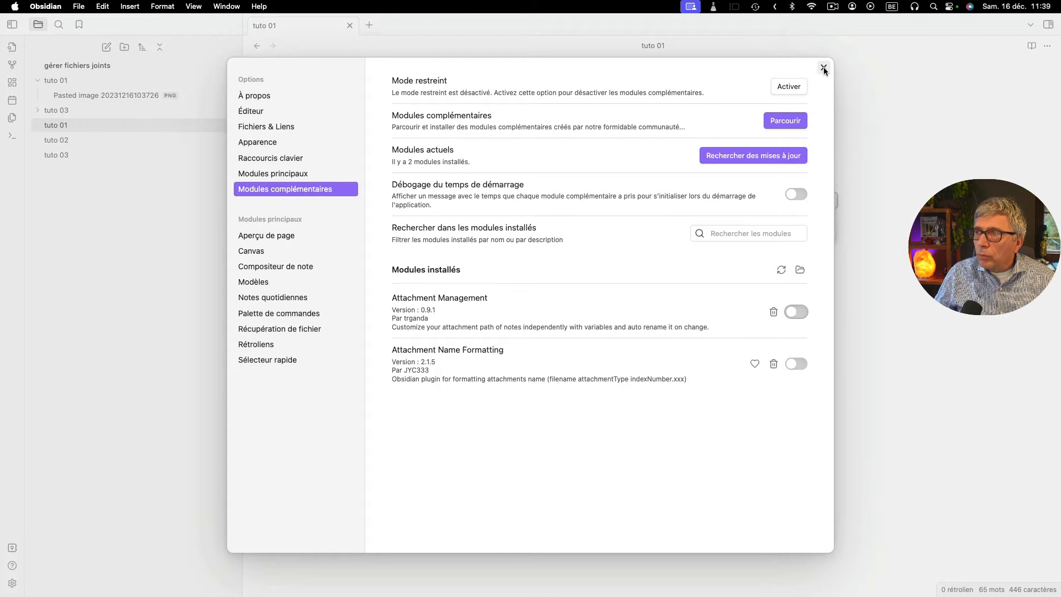
- Set the default location for new attachments to "Racine du coffre" and close the settings
left_click(258, 142)
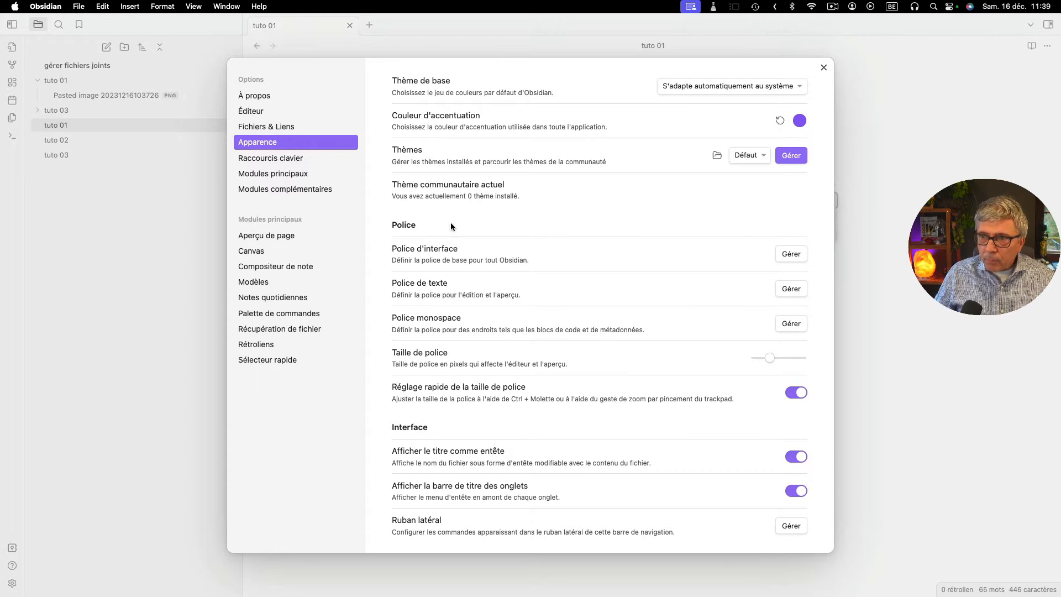
left_click(266, 127)
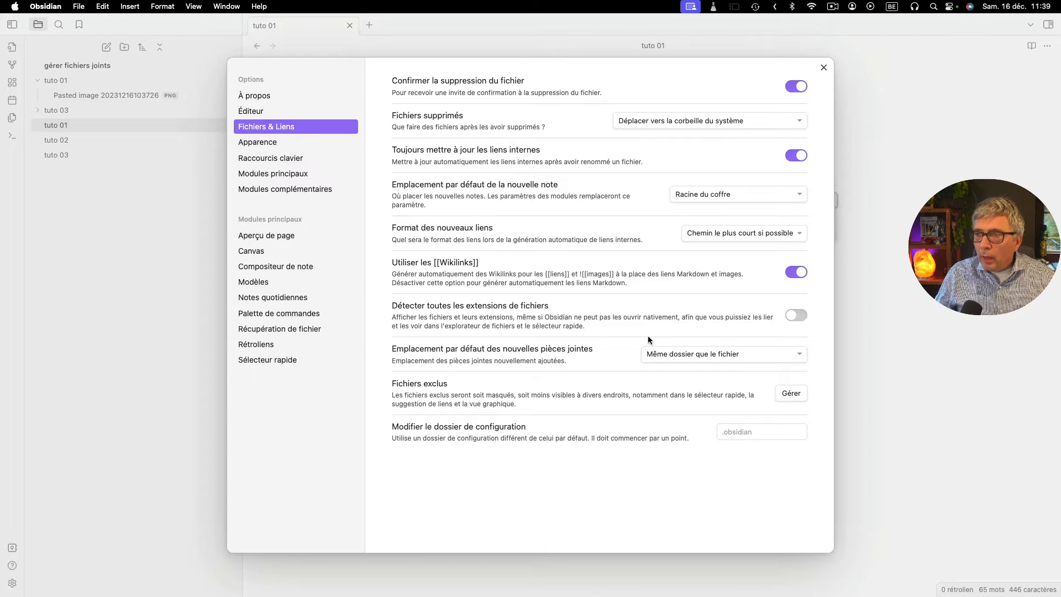
left_click(666, 356)
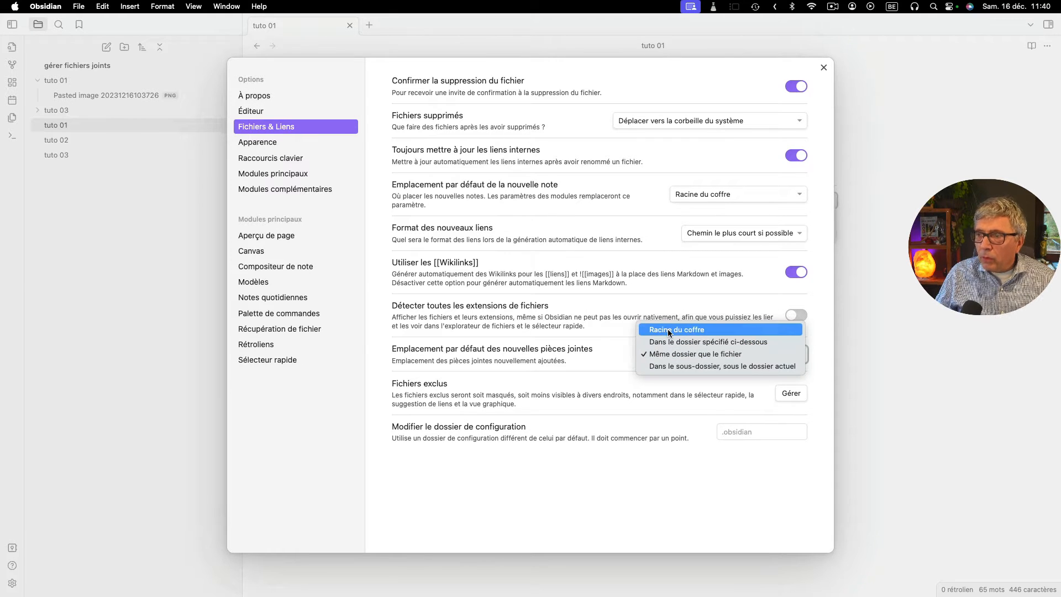
left_click(668, 331)
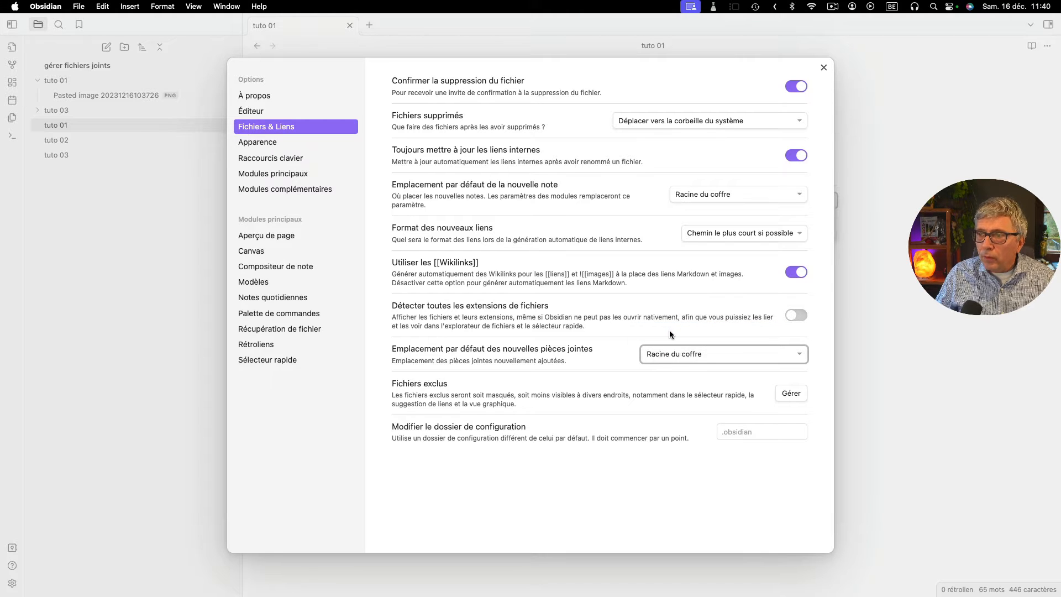
left_click(824, 68)
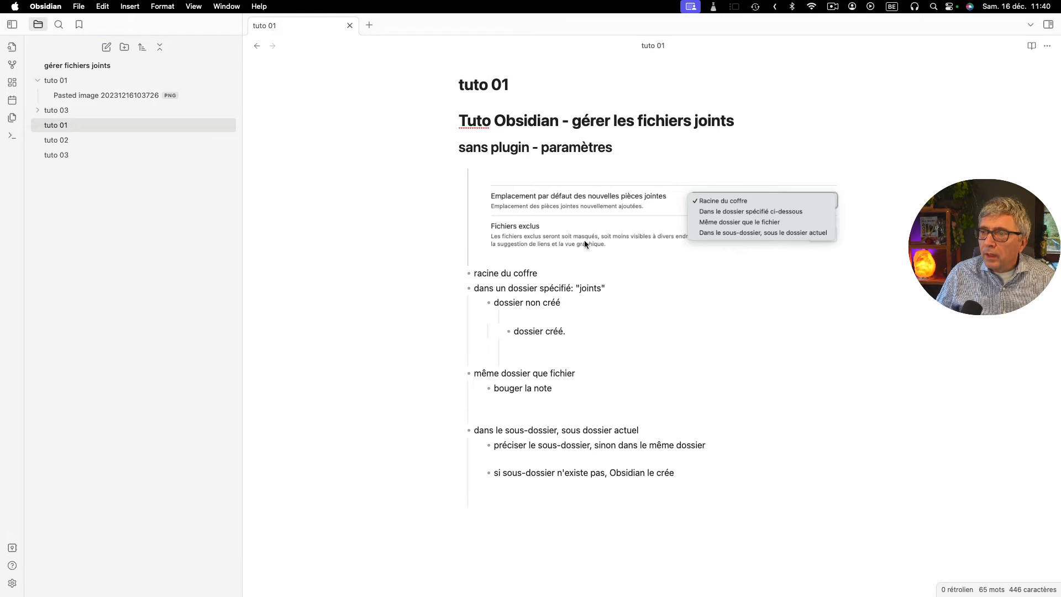
- Paste the copied image in a new bullet below "racine du coffre" and collapse all folders in the file explorer
left_click(541, 277)
key("Return")
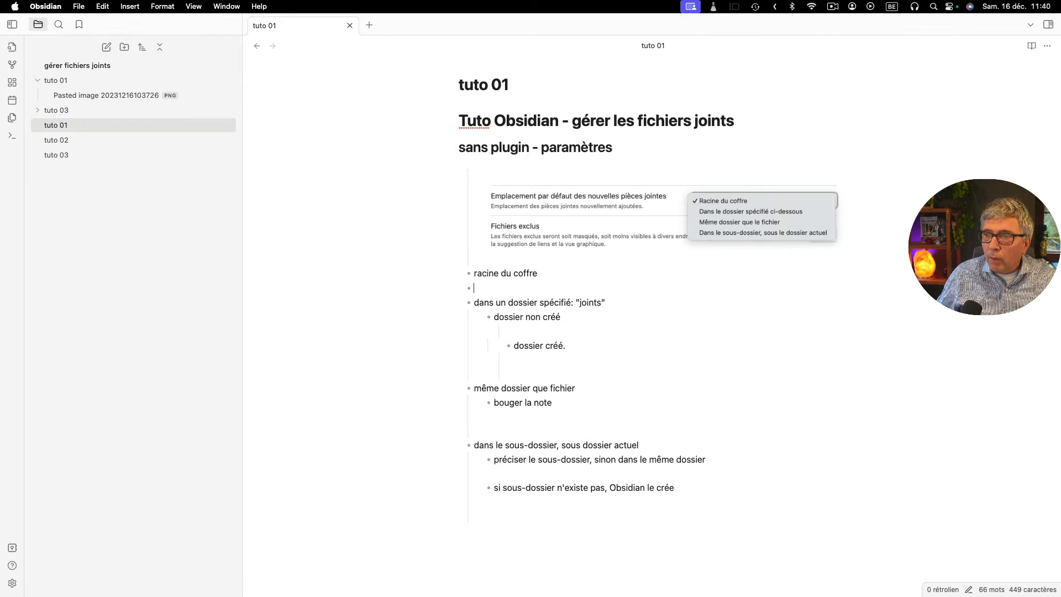
key("cmd+v")
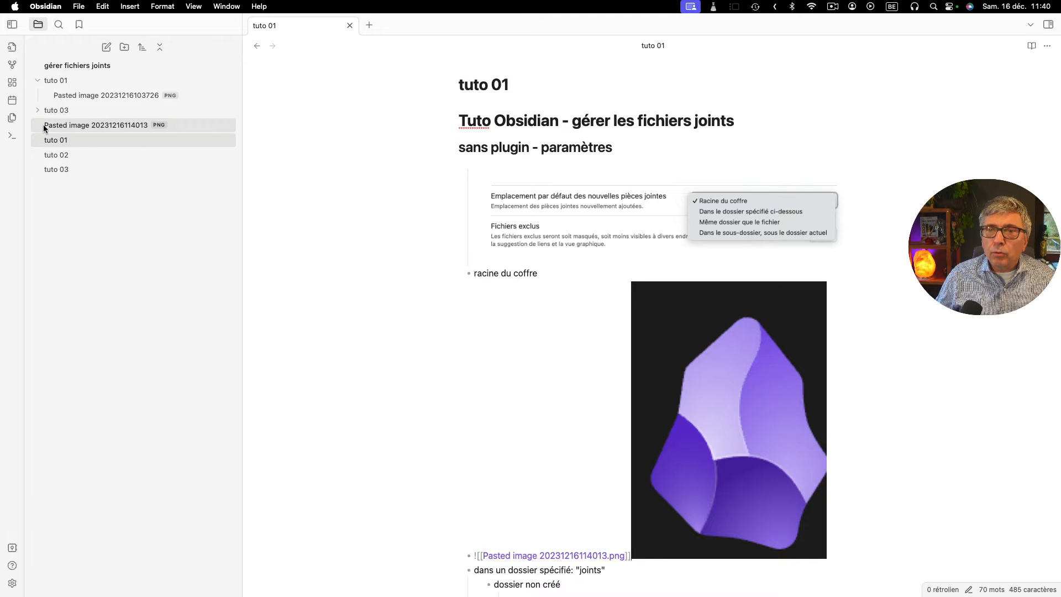
left_click(157, 49)
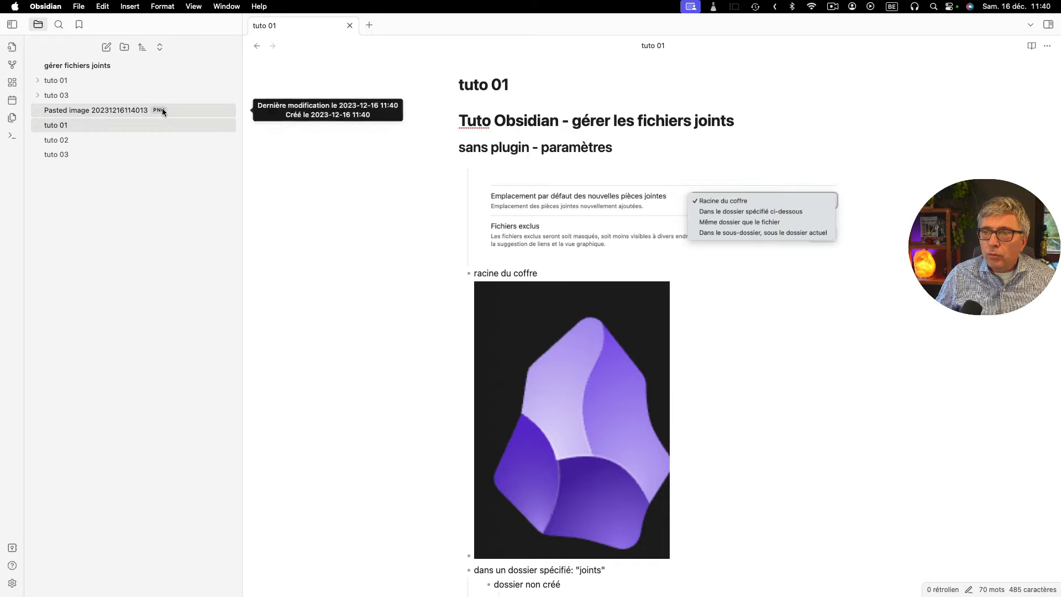
- Add an empty bullet directly below "dossier non créé" in the list
left_click(614, 573)
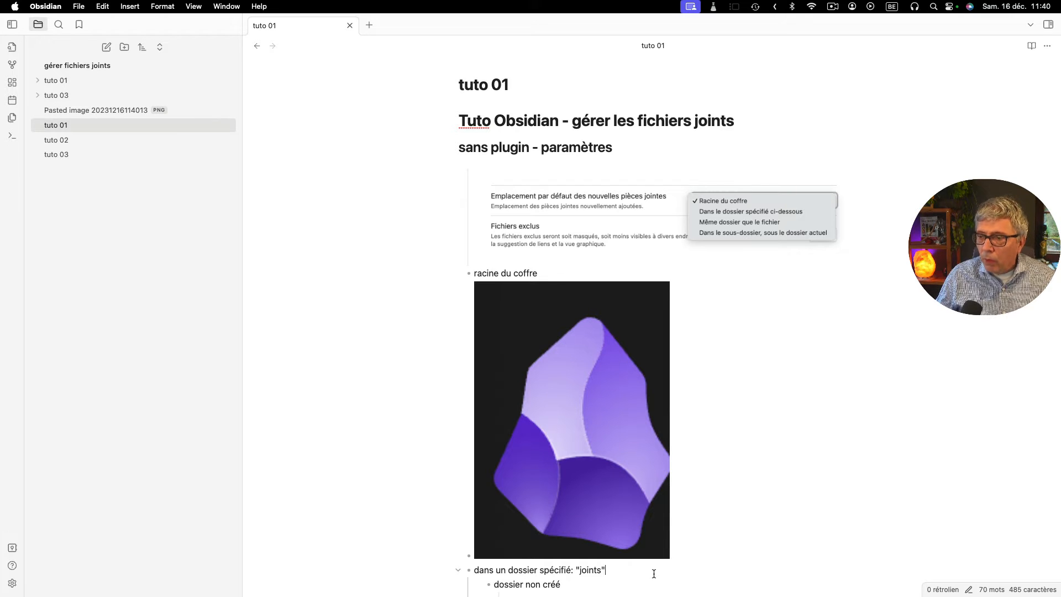
scroll(654, 573, "down", 4)
left_click(584, 409)
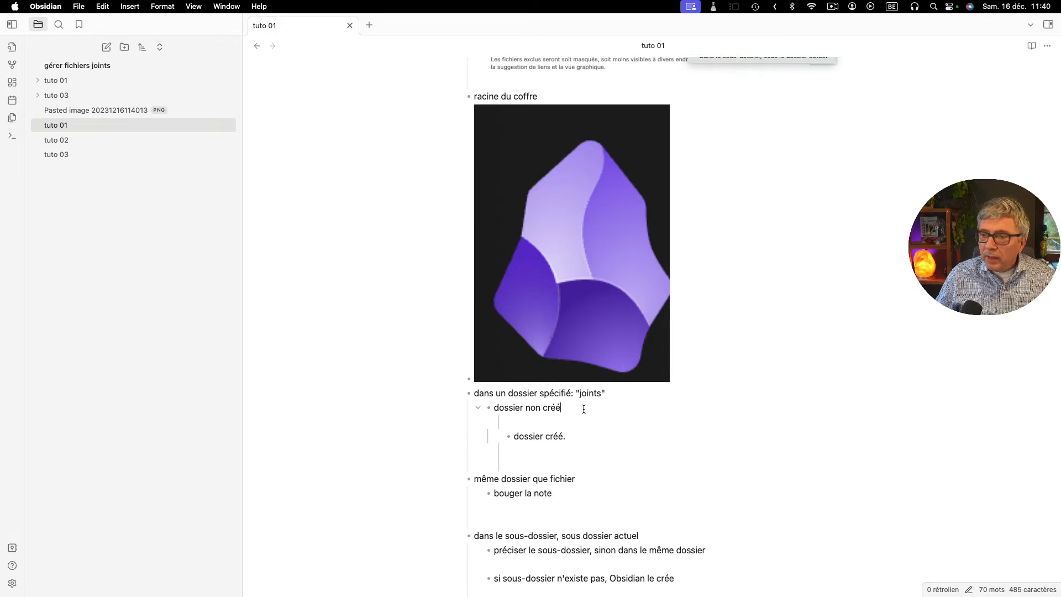
key("Return")
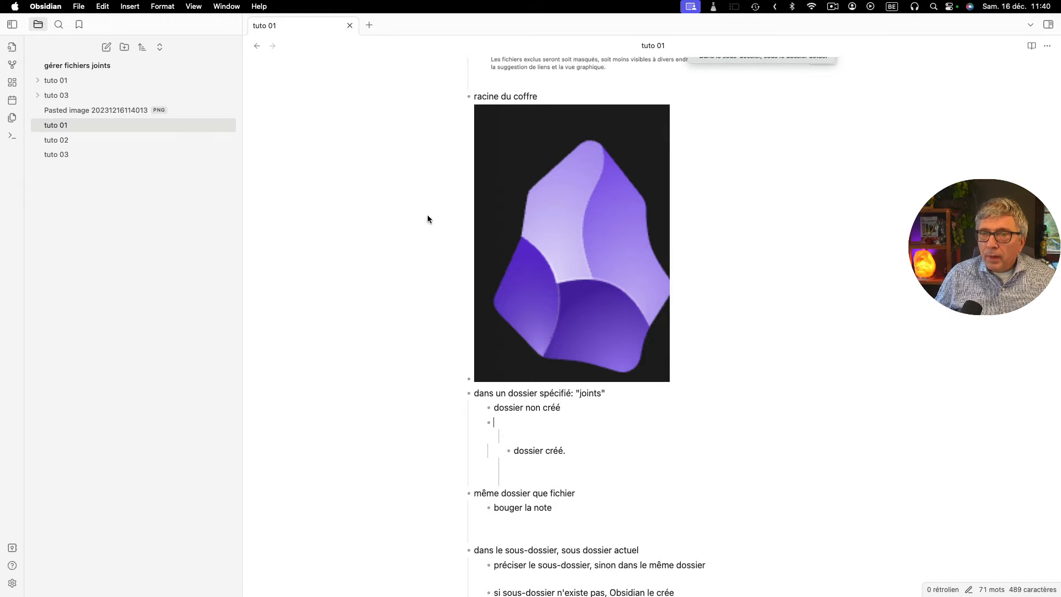
- Set the default attachment location to "Dans le dossier spécifié ci-dessous" without a folder path, and paste the image into the empty bullet
left_click(12, 583)
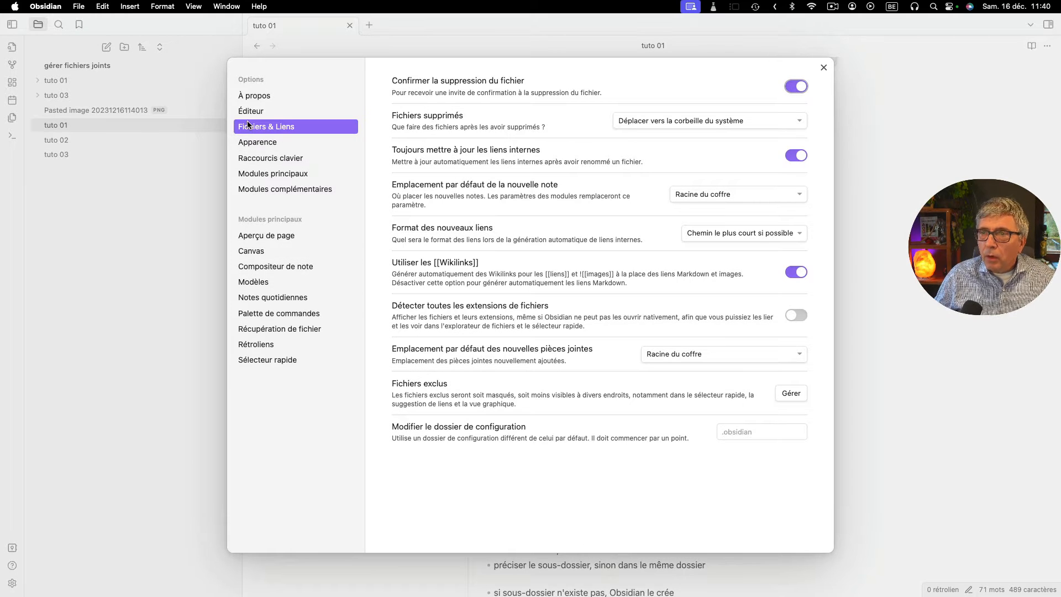
left_click(667, 355)
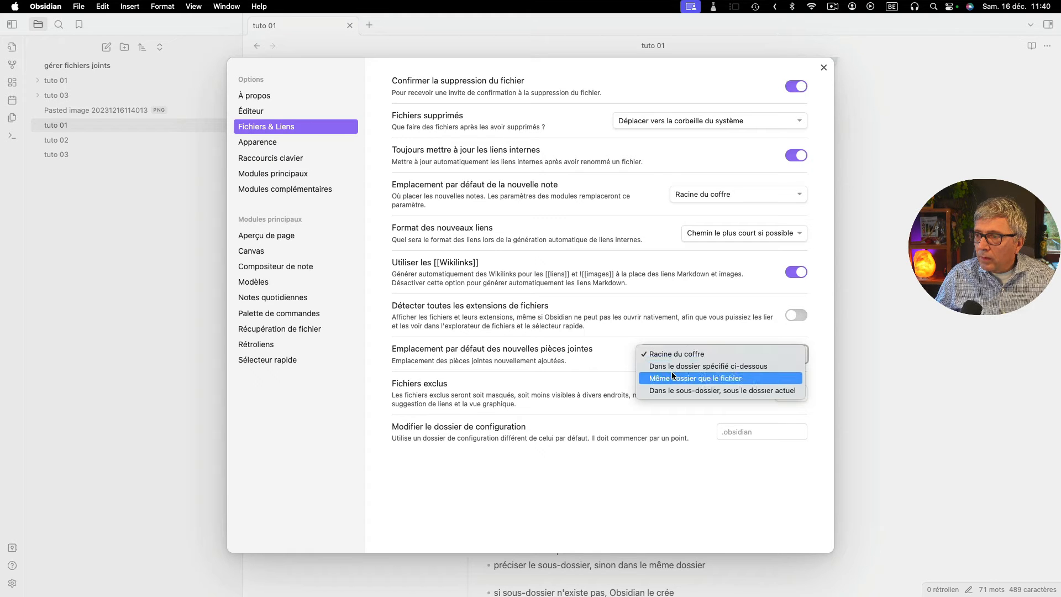
left_click(669, 366)
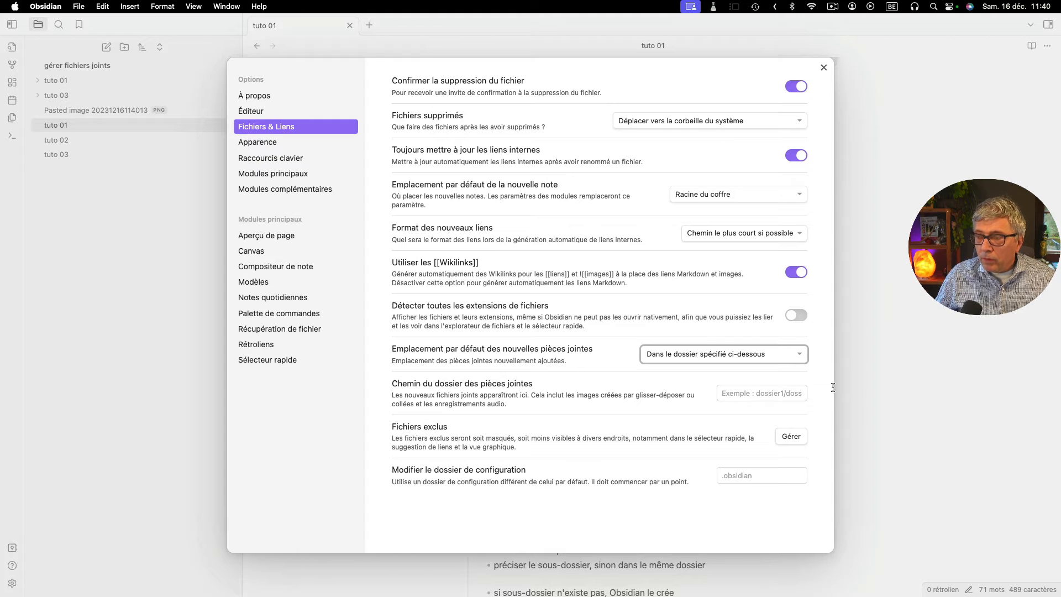
left_click(823, 67)
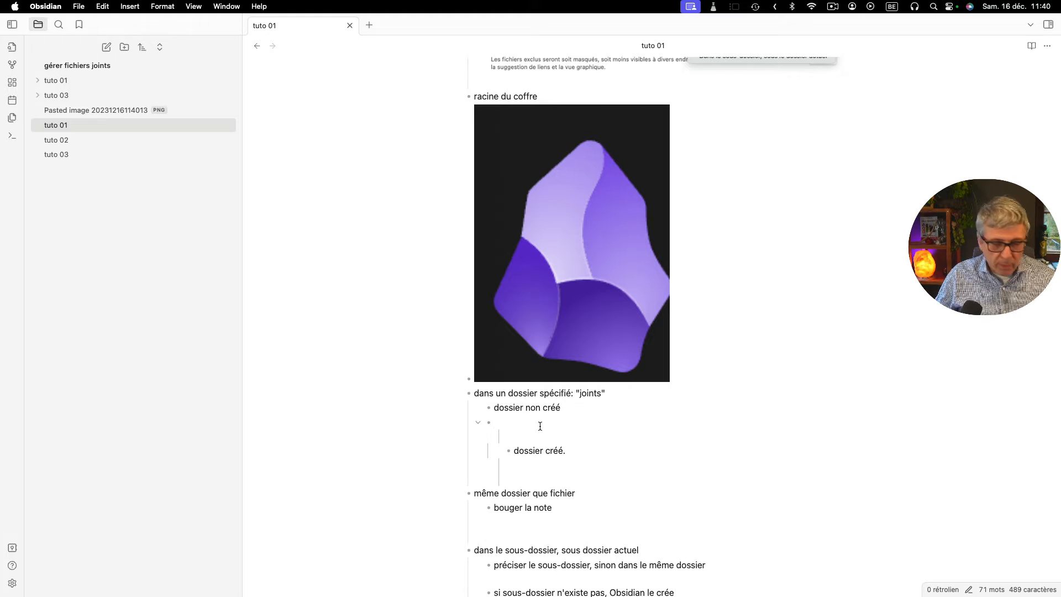
type("![[Pasted image 20231216114046.png]]")
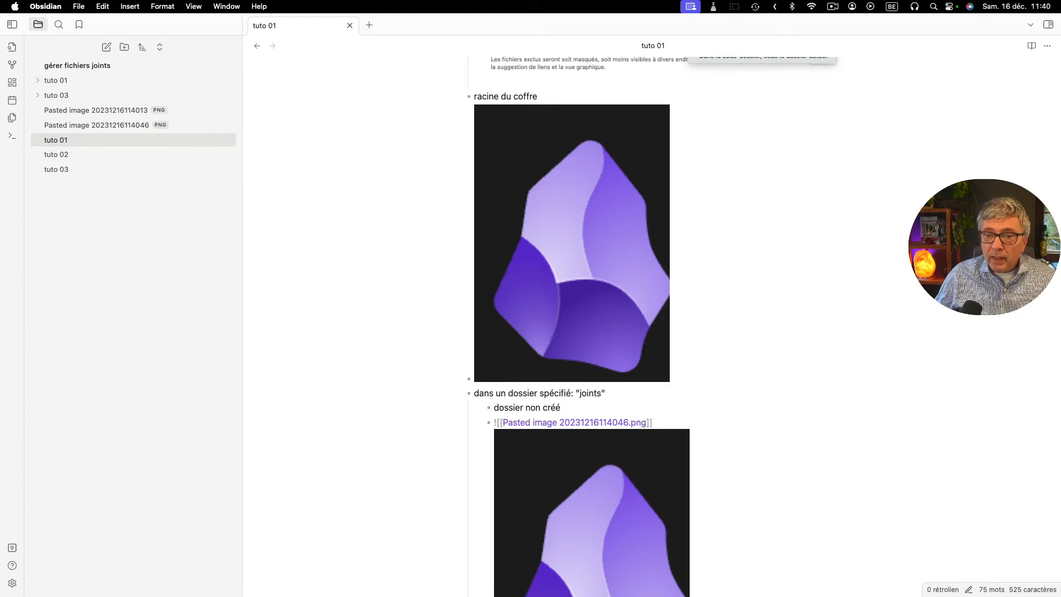
- Set the attachment folder path to "joints", close the settings and go to the "dossier créé." bullet in the note
left_click(11, 583)
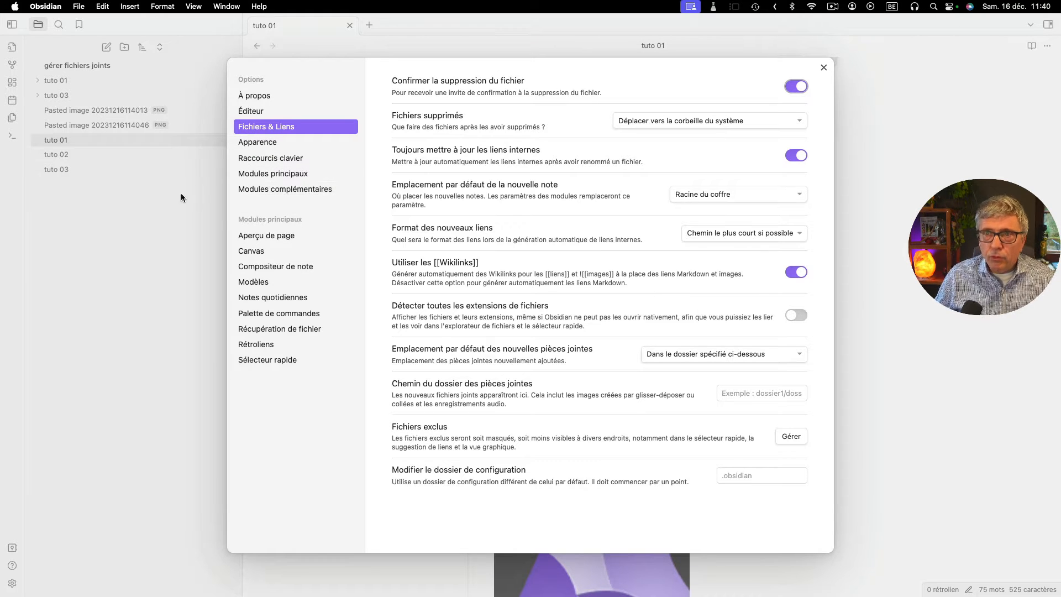
left_click(740, 393)
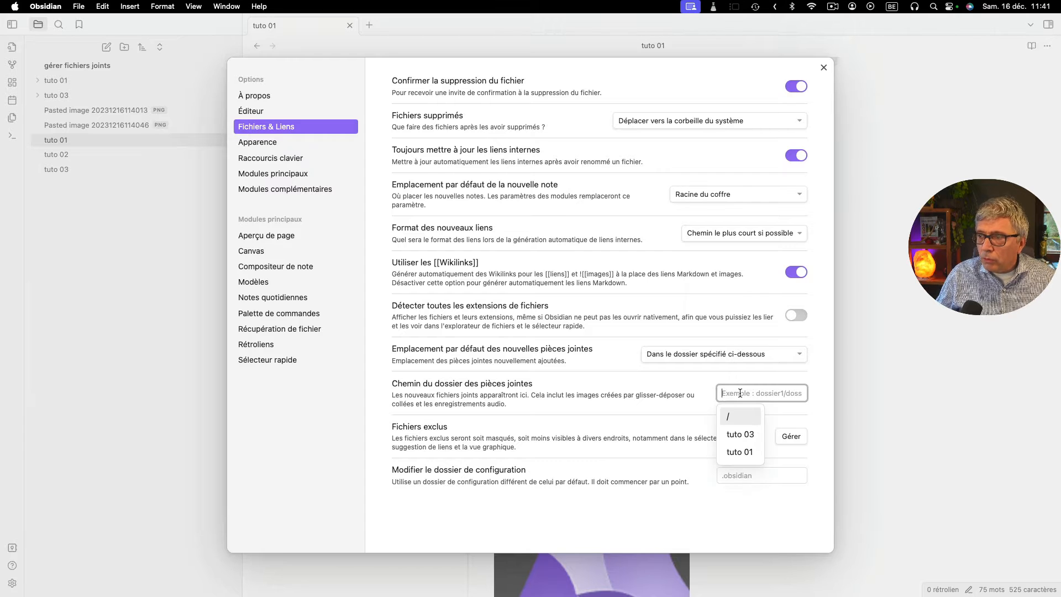
type("joints")
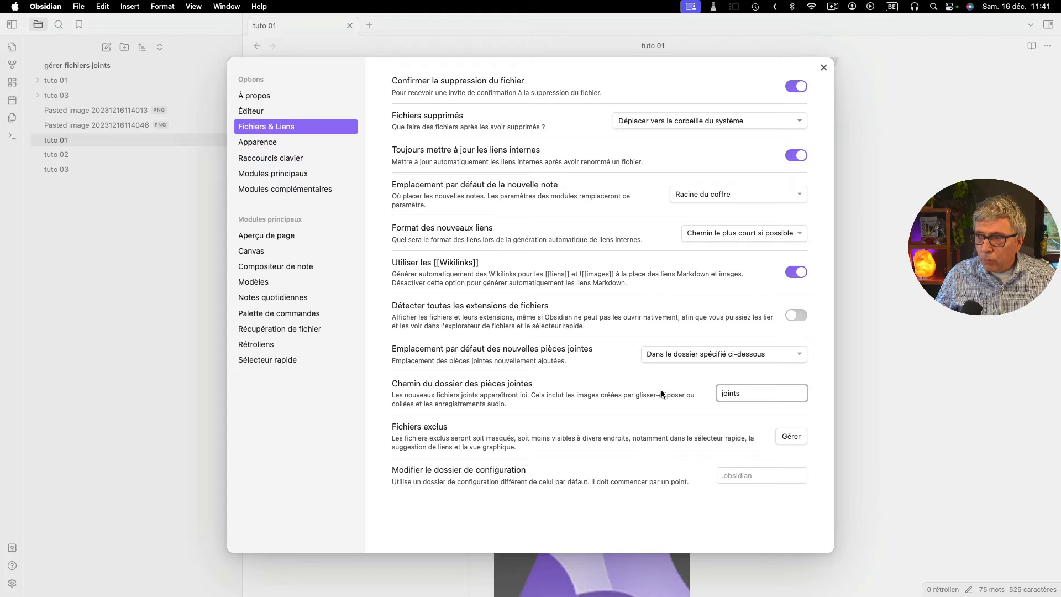
left_click(601, 415)
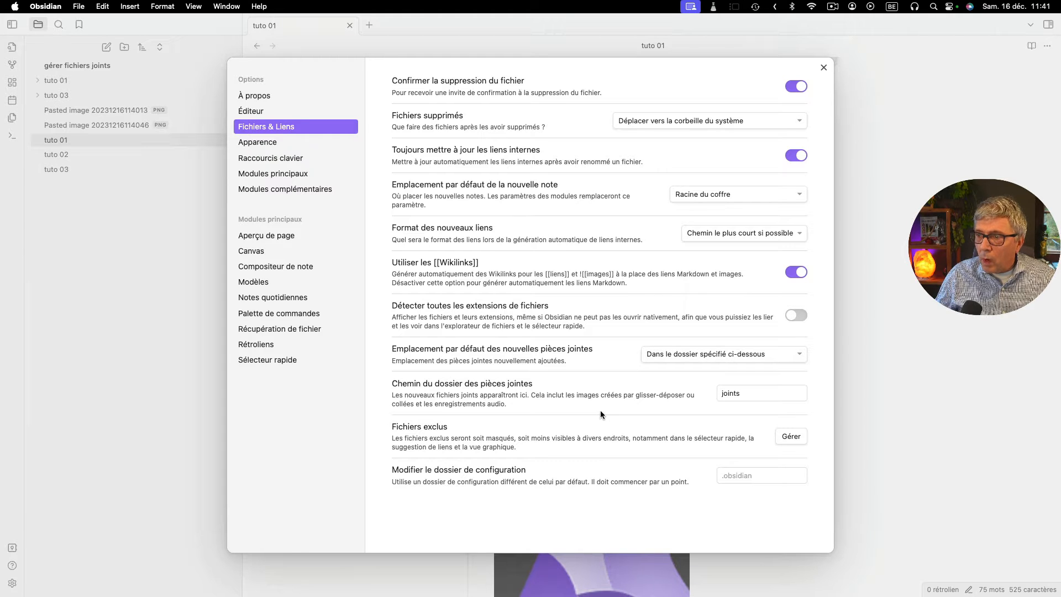
left_click(823, 68)
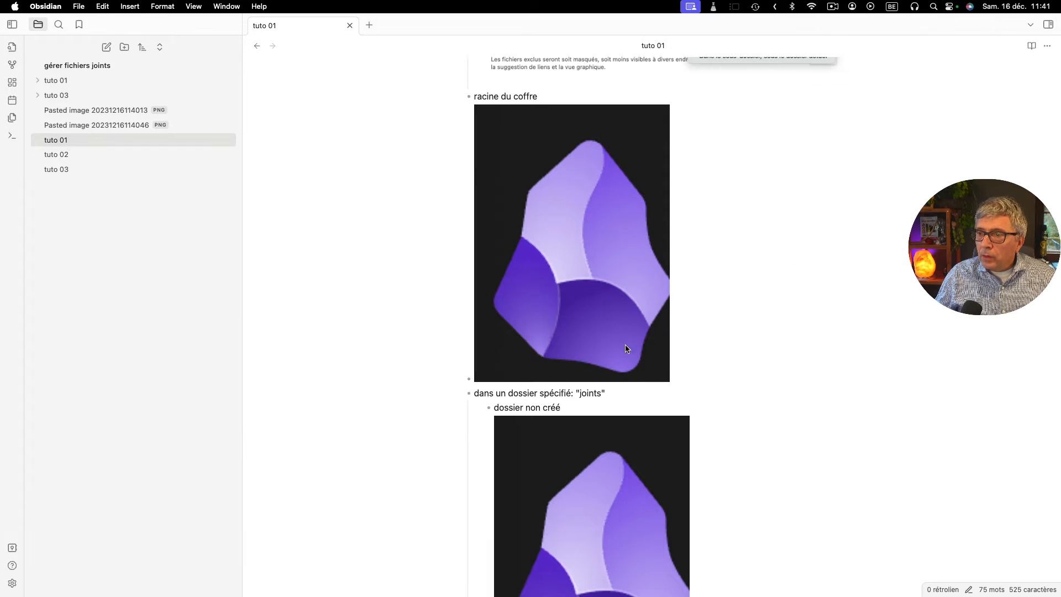
scroll(628, 350, "down", 10)
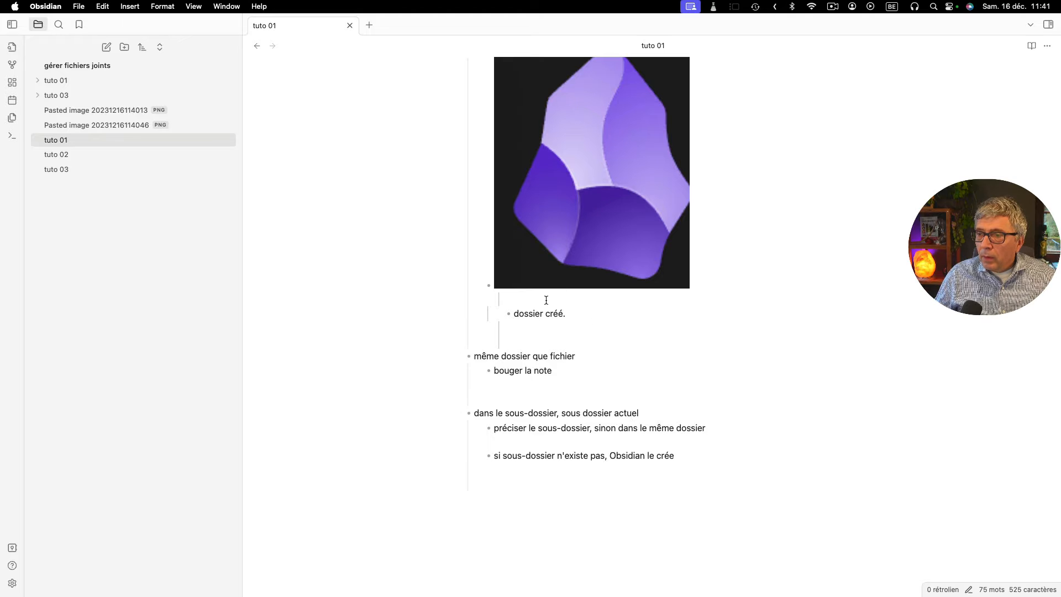
- Paste the image on the empty line above "dossier créé." and create a folder named "joints" at the vault root
key("super+v")
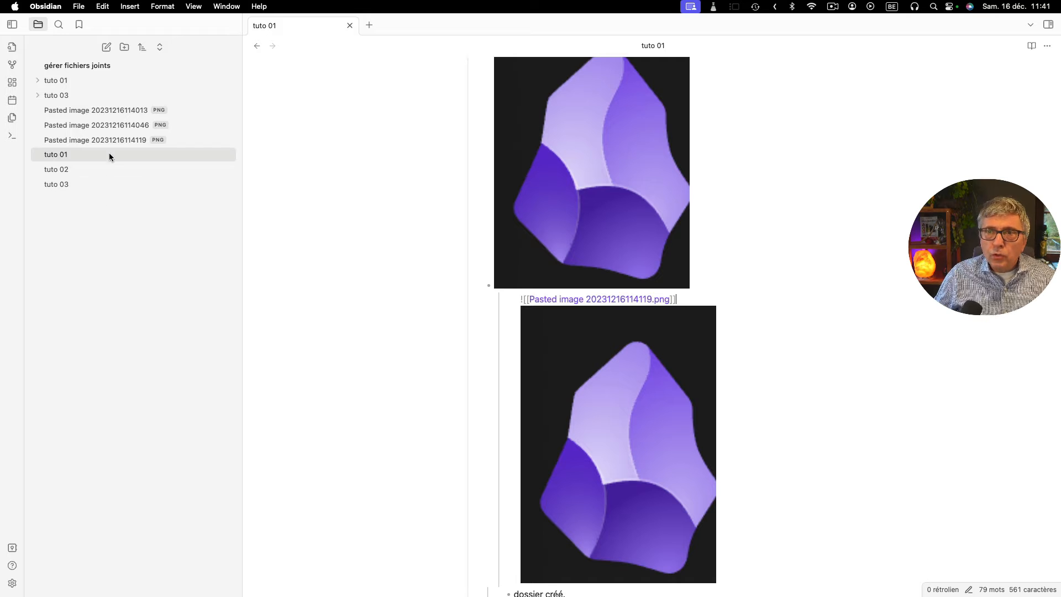
left_click(120, 48)
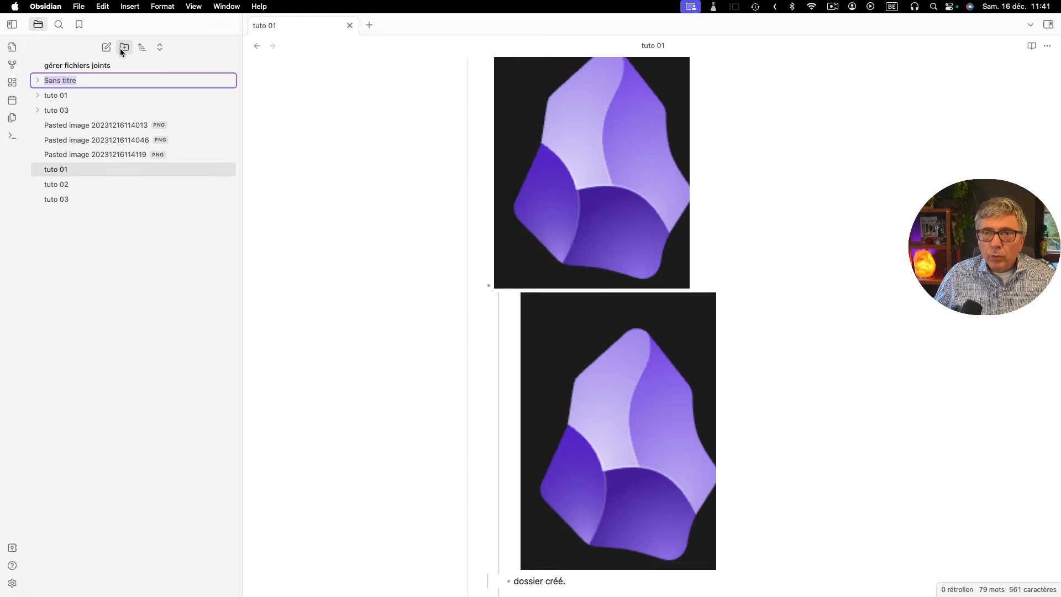
type("joints")
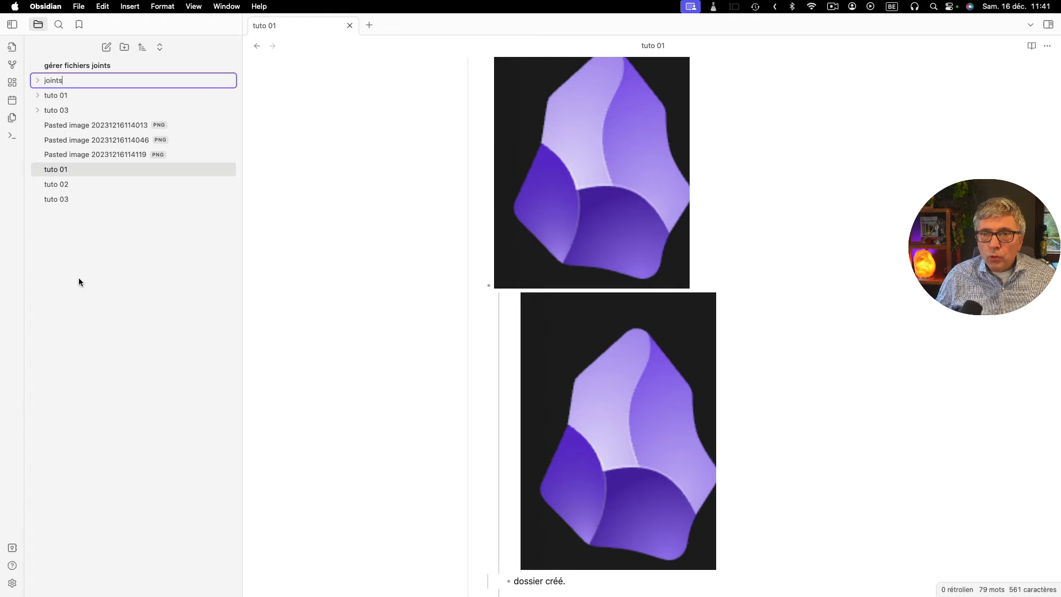
key("Return")
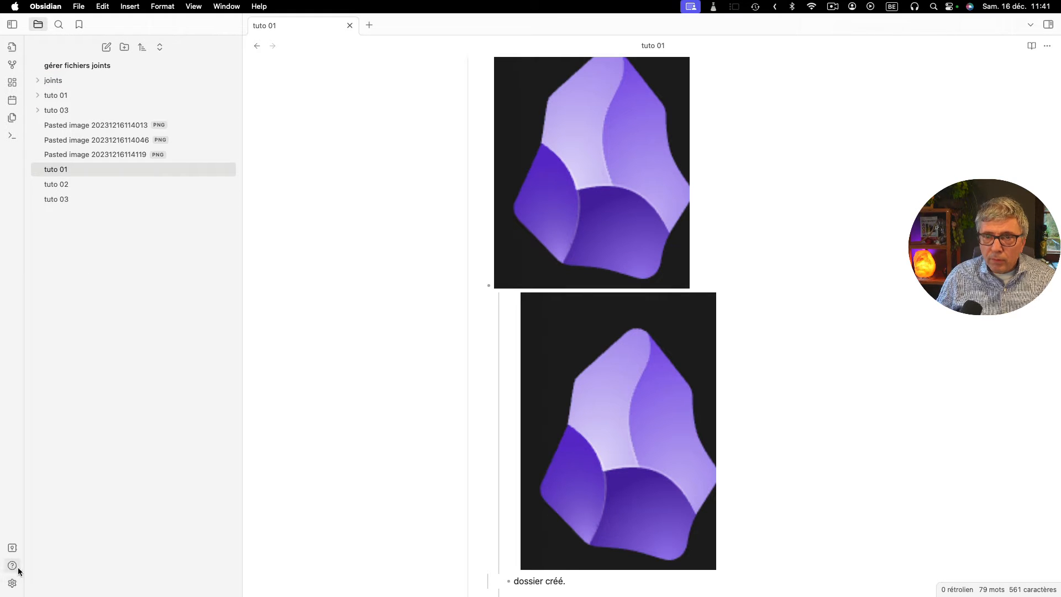
- Check the attachment folder path setting, paste the image on a new line under "dossier créé." and expand the "joints" folder
left_click(12, 583)
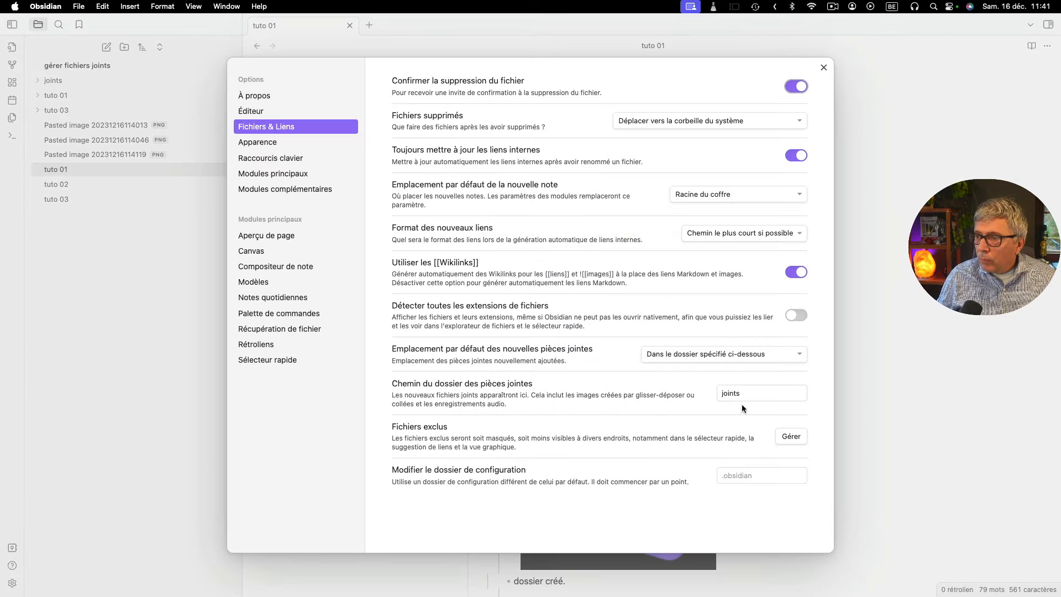
left_click(824, 67)
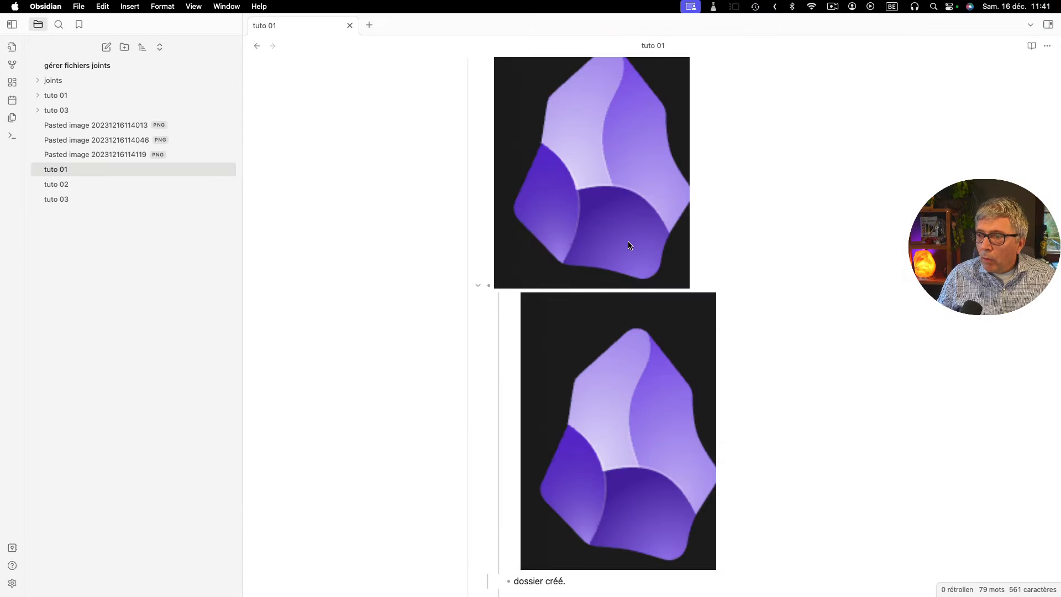
scroll(559, 343, "down", 5)
left_click(580, 344)
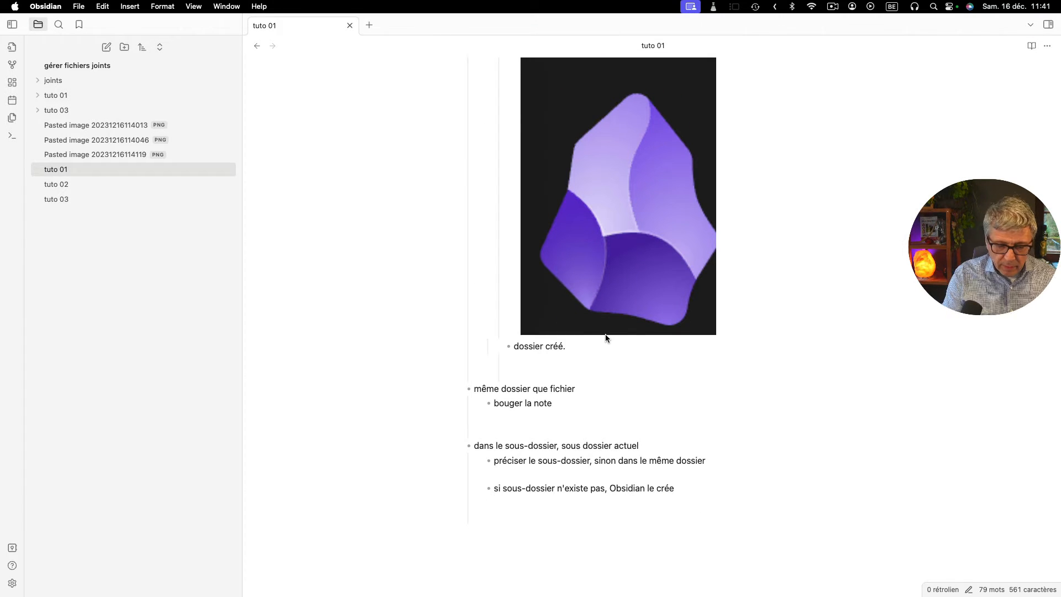
key("shift+Return")
type("![[Pasted image 20231216114142.png]]")
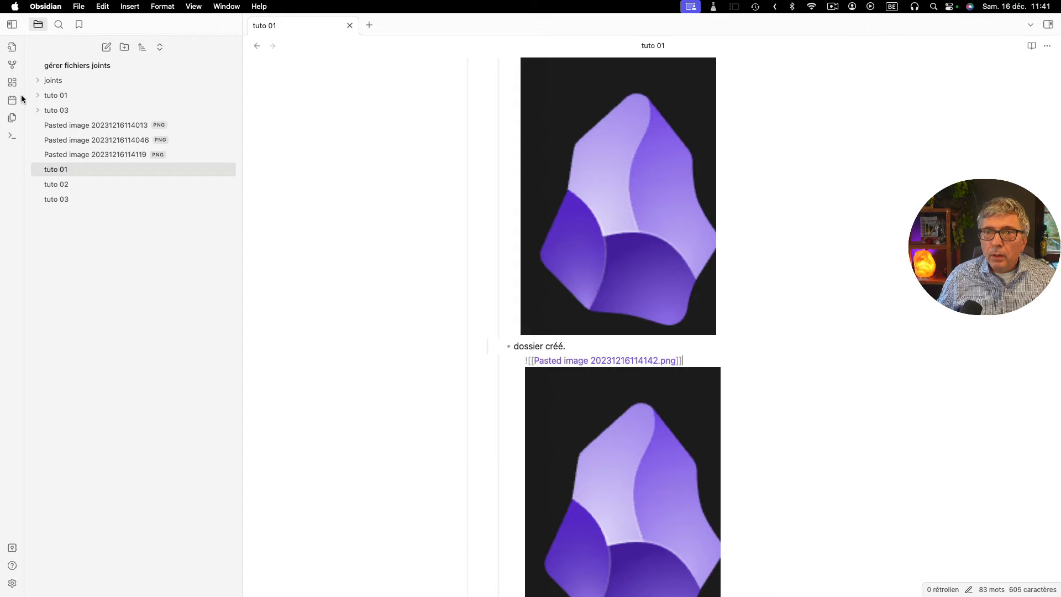
left_click(35, 82)
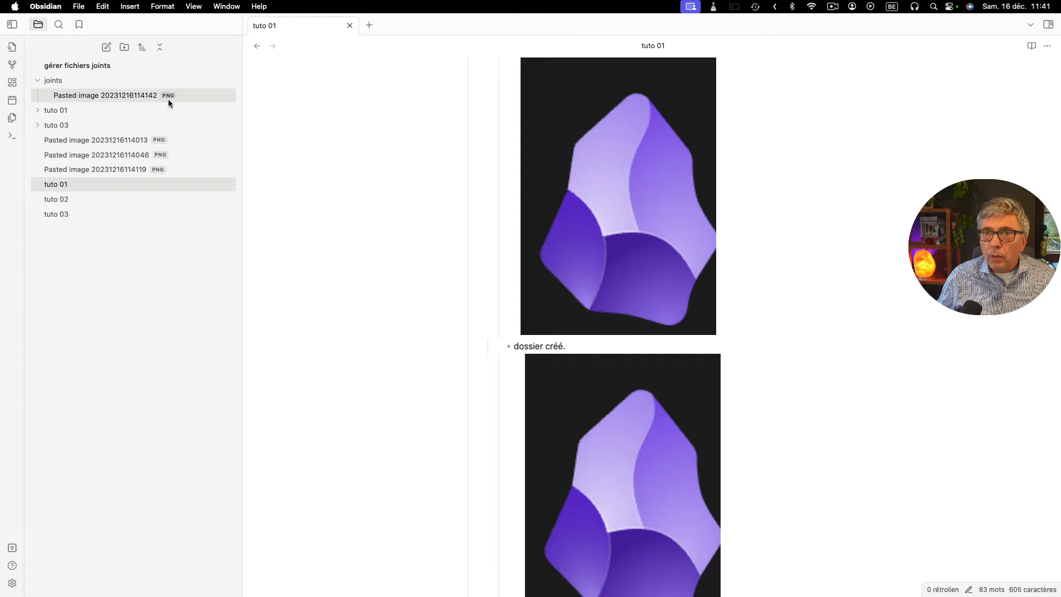
left_click(619, 395)
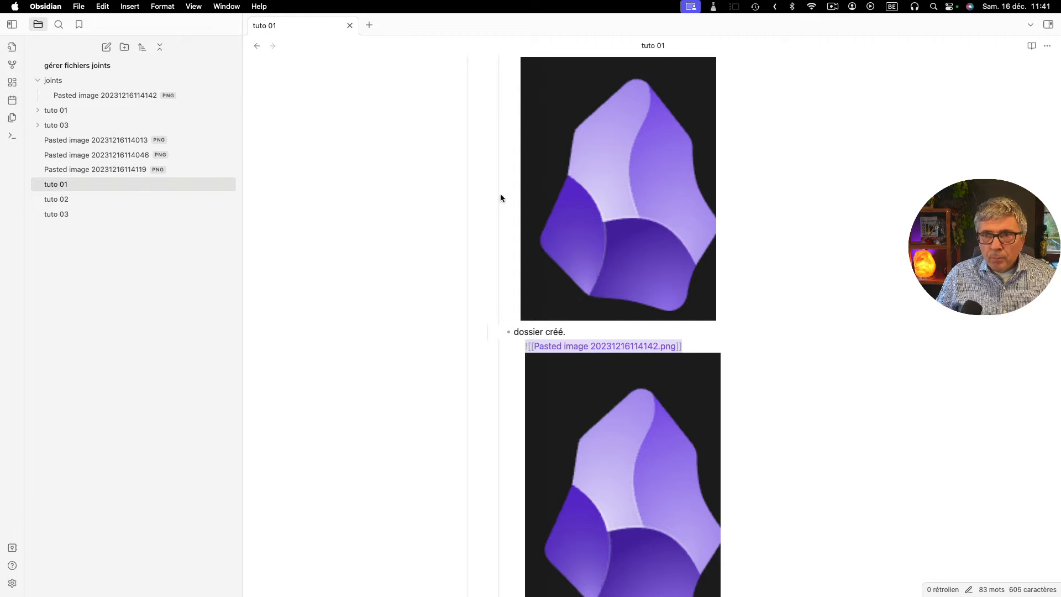
- Set the default location for new attachments to "Même dossier que le fichier" and close the settings
scroll(665, 207, "up", 2)
scroll(665, 207, "up", 1)
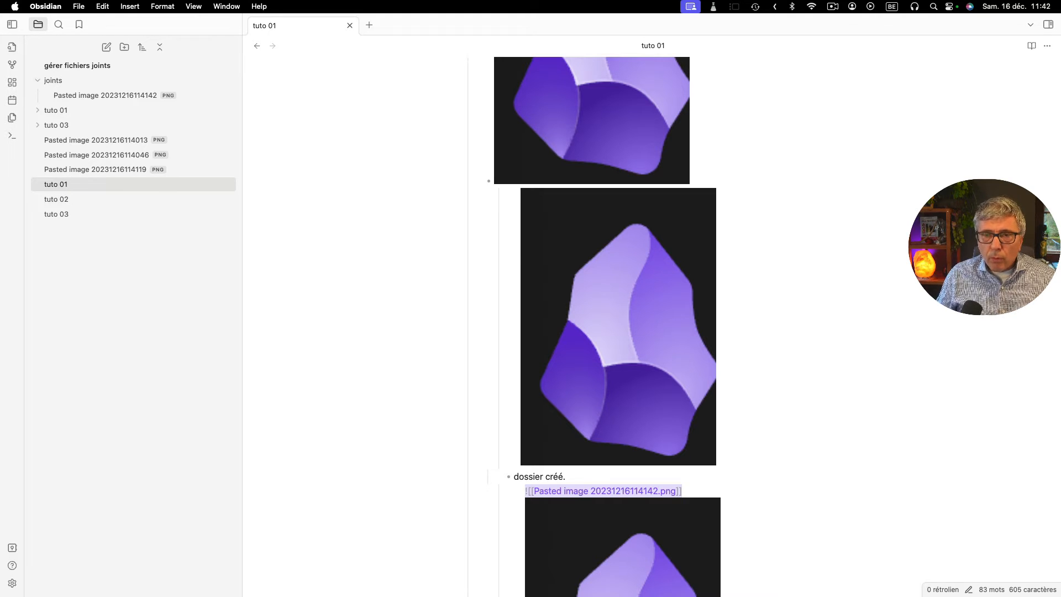
left_click(11, 583)
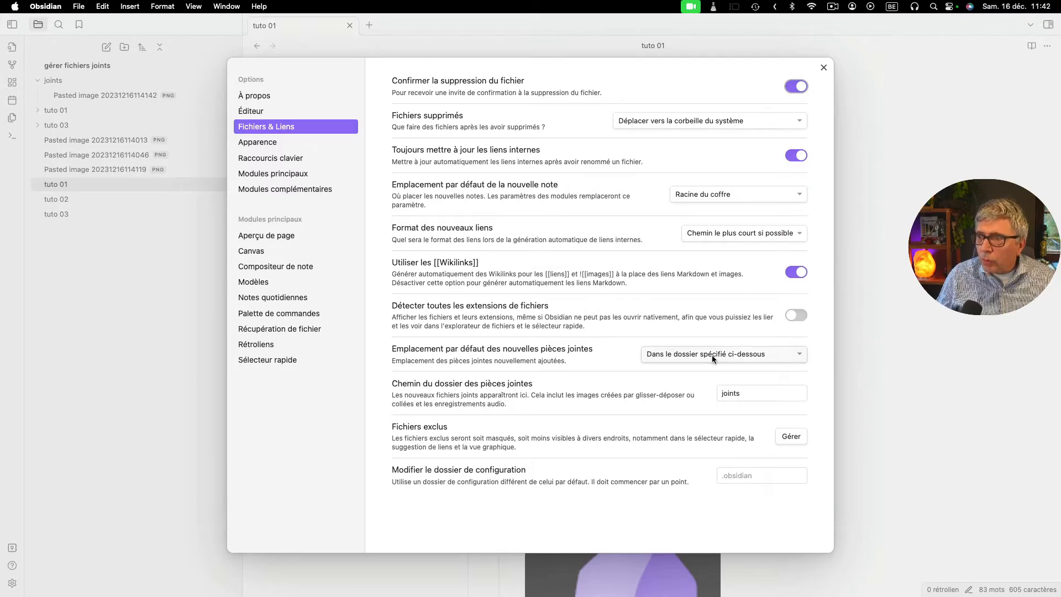
left_click(712, 355)
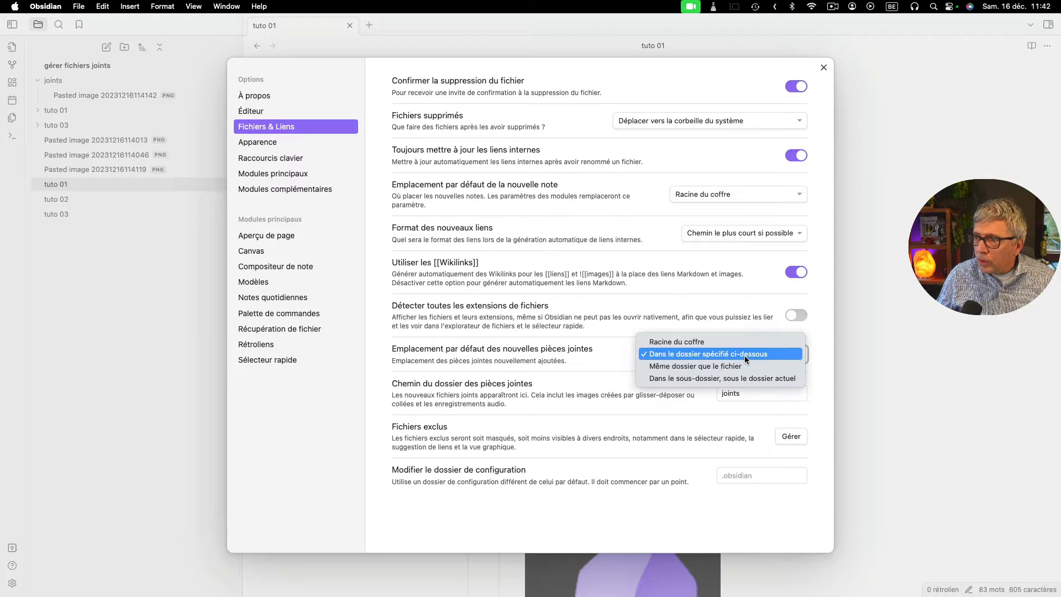
left_click(692, 367)
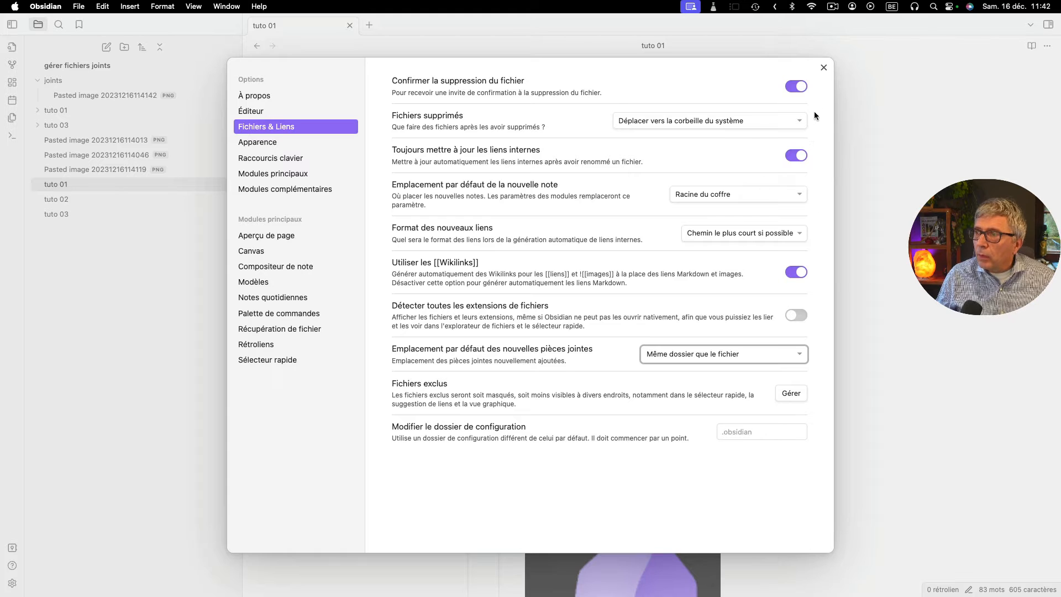
left_click(823, 68)
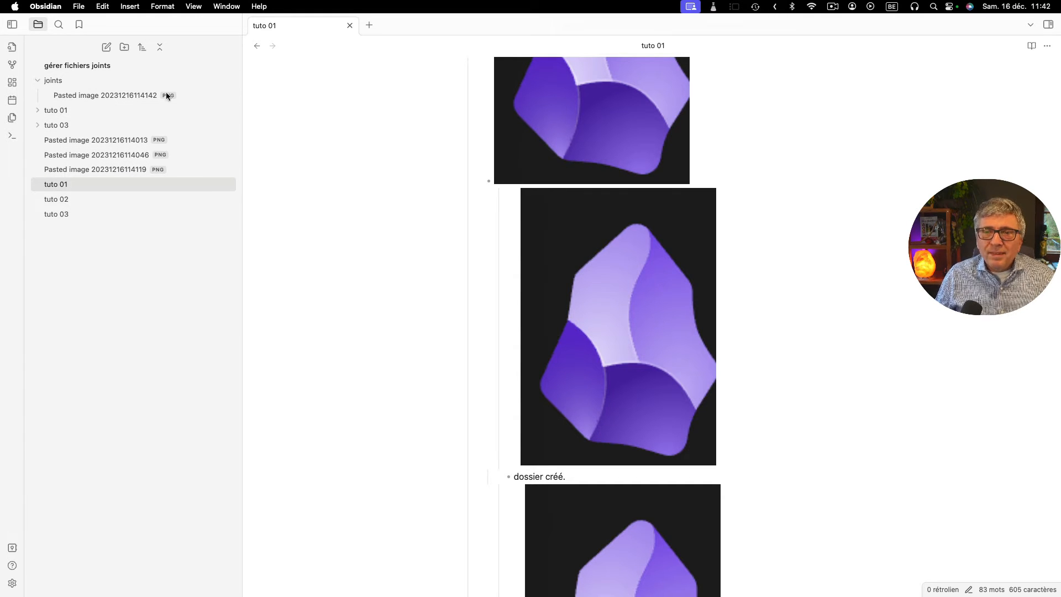
- Create a folder named "dossier1", move the open note "tuto 01" into it and expand the folder
left_click(125, 48)
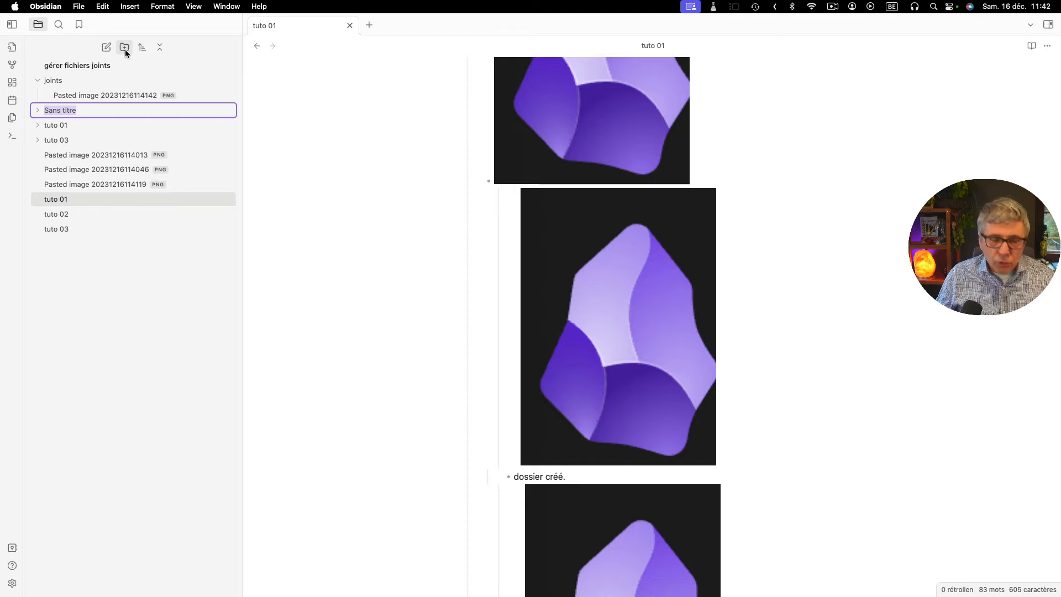
type("dossier1")
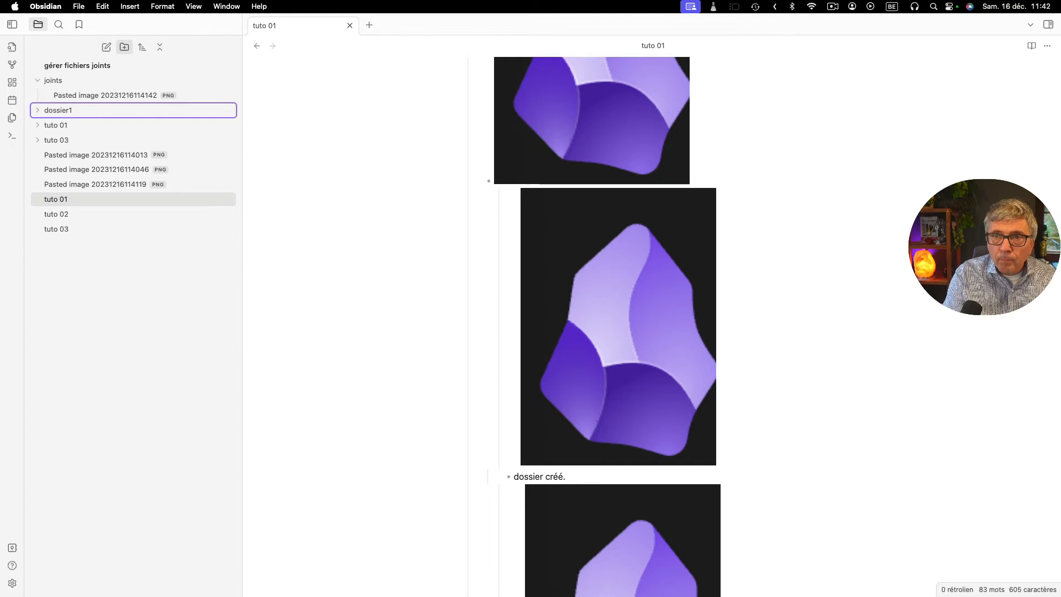
key("Return")
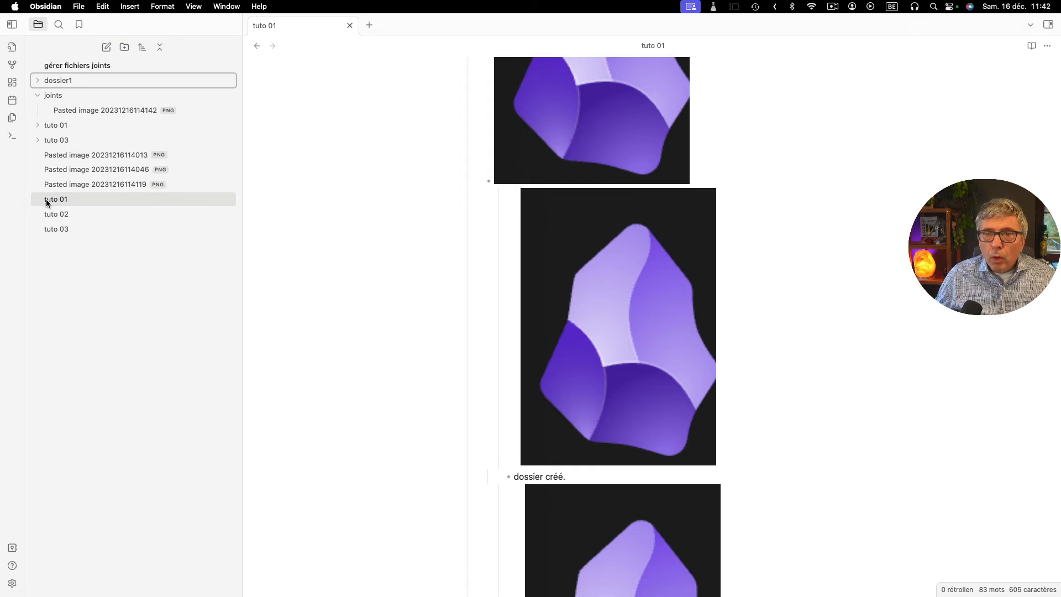
left_click_drag(50, 197, 49, 83)
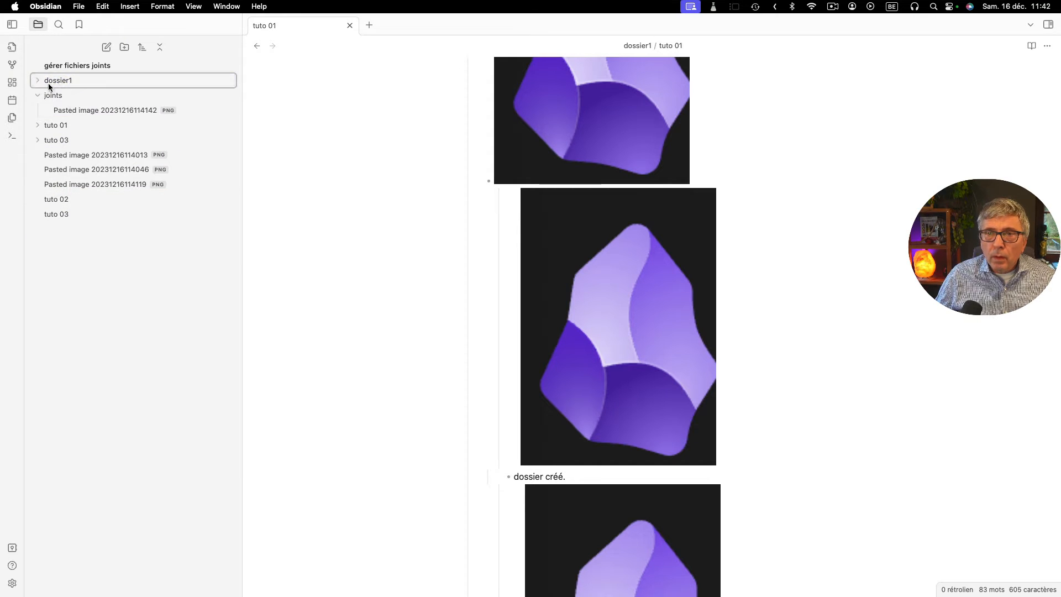
left_click(38, 81)
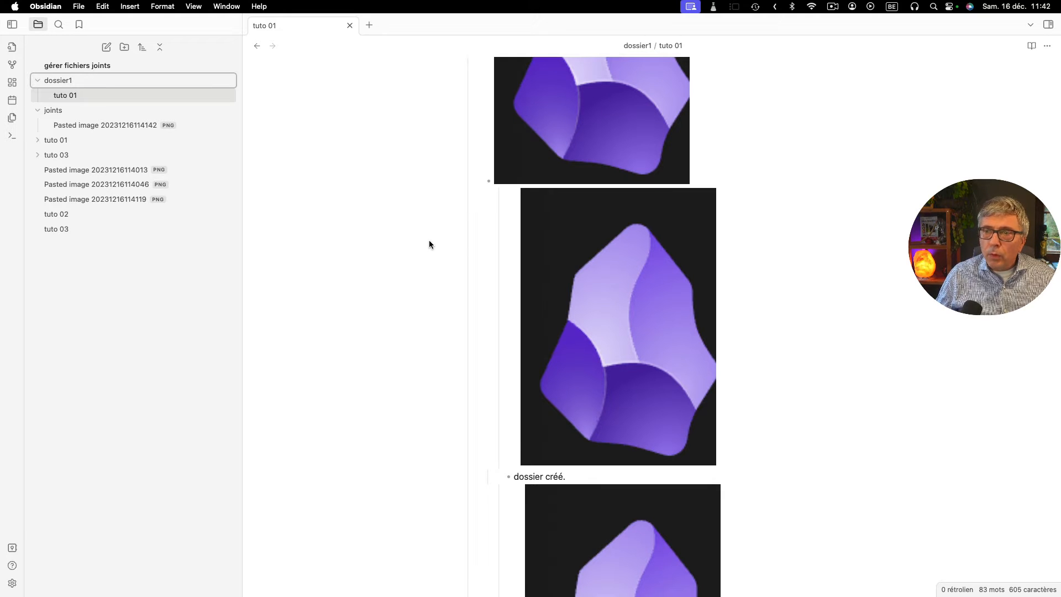
- Paste the image on the empty line below "bouger la note" in the "même dossier que fichier" section
scroll(754, 411, "down", 5)
scroll(735, 442, "down", 1)
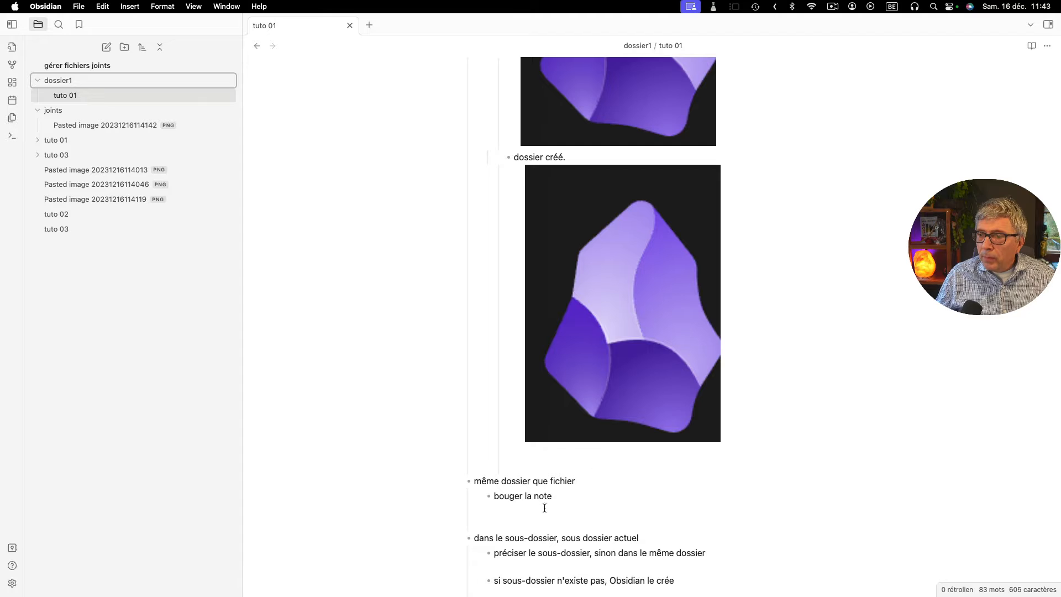
left_click(522, 520)
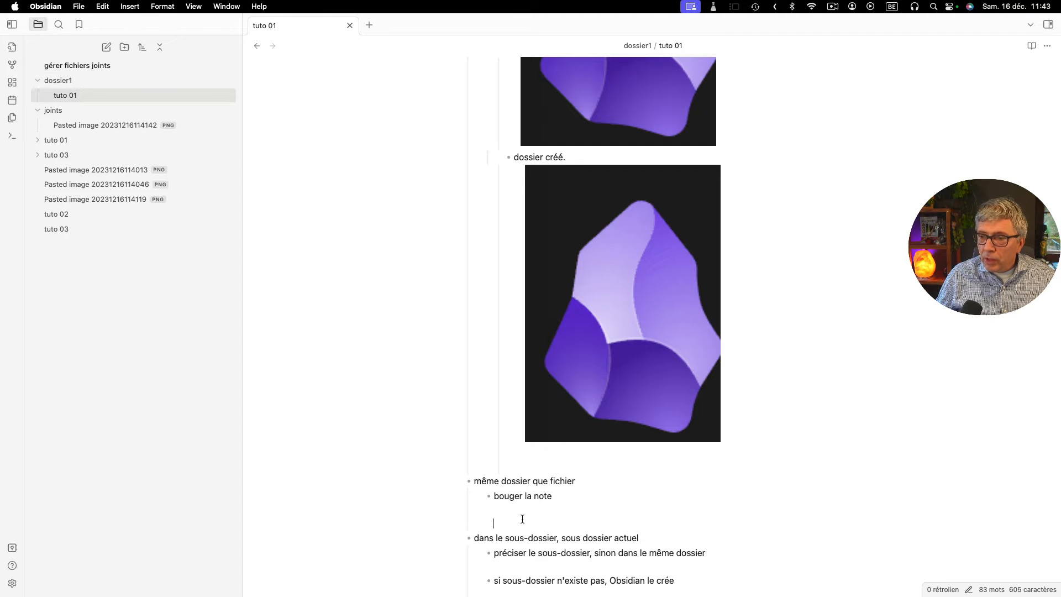
key("super+v")
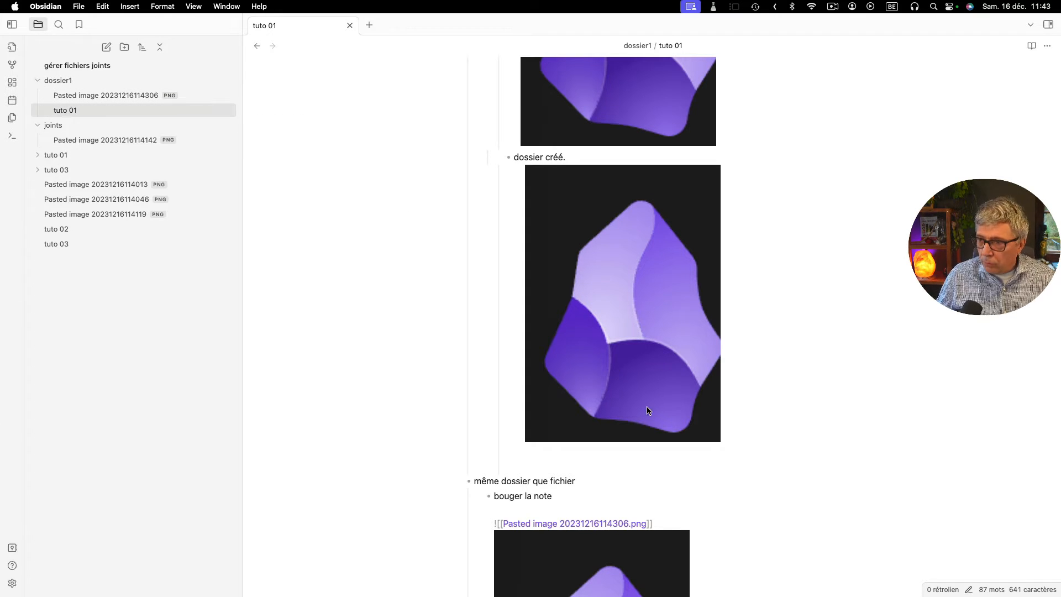
scroll(646, 419, "down", 3)
scroll(642, 422, "down", 6)
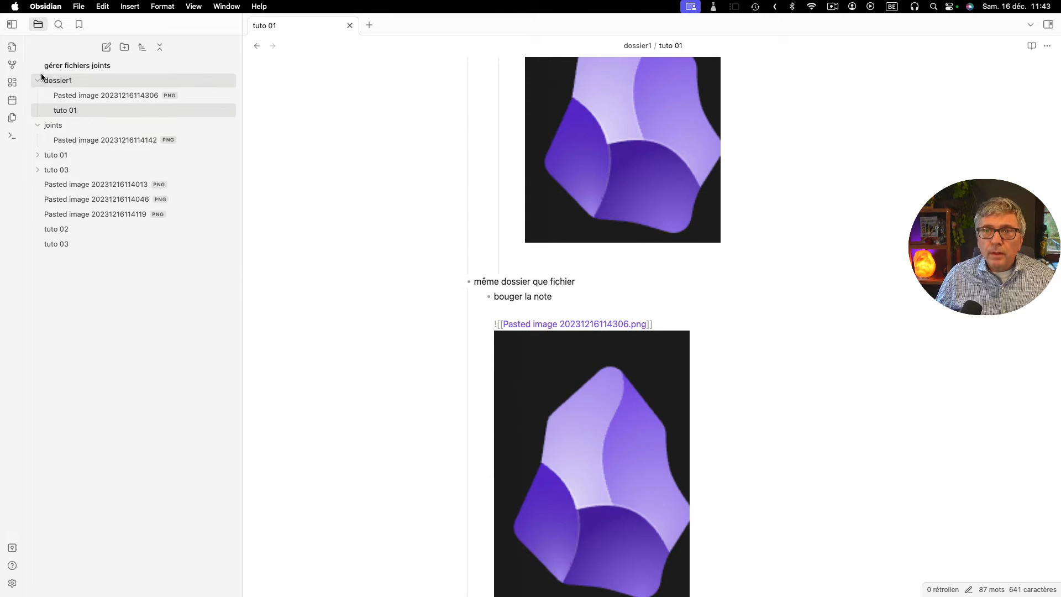
- Try to set the default attachment location to "Dans le sous-dossier, sous le dossier actuel" without a subfolder name, closing the settings each time
left_click(12, 583)
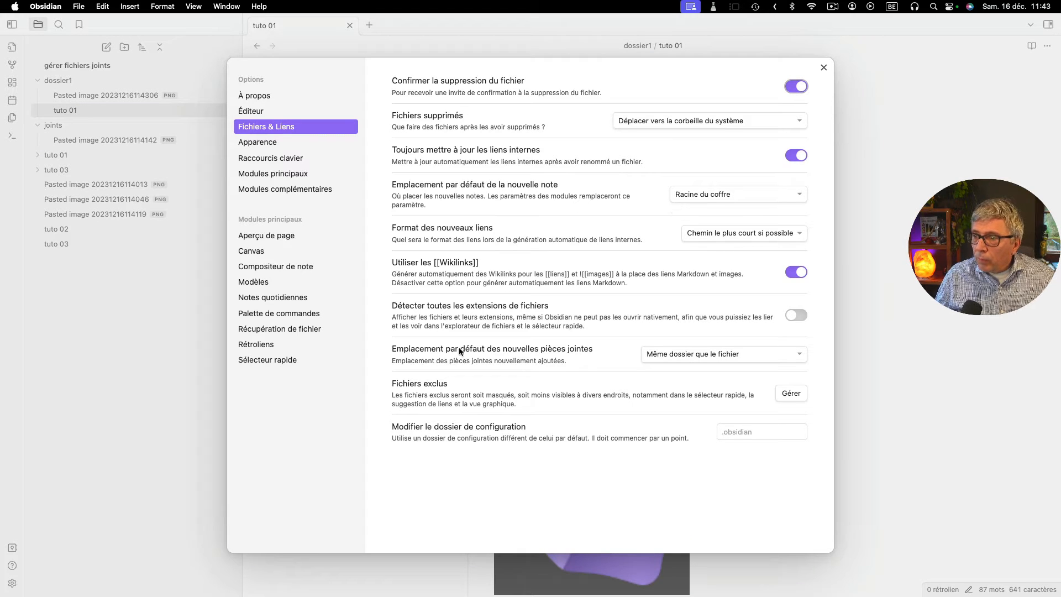
left_click(696, 360)
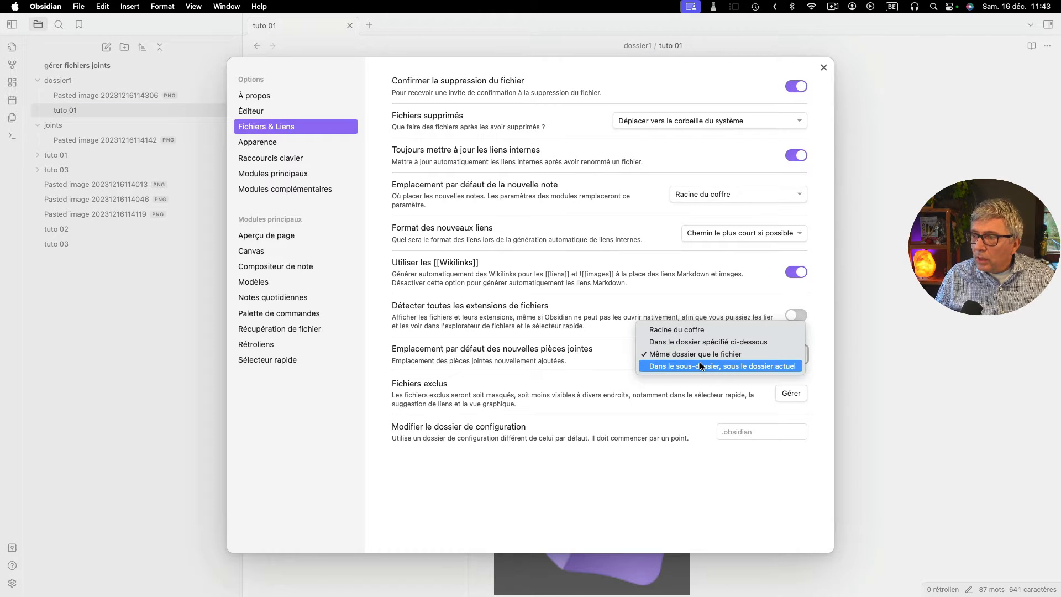
left_click(700, 367)
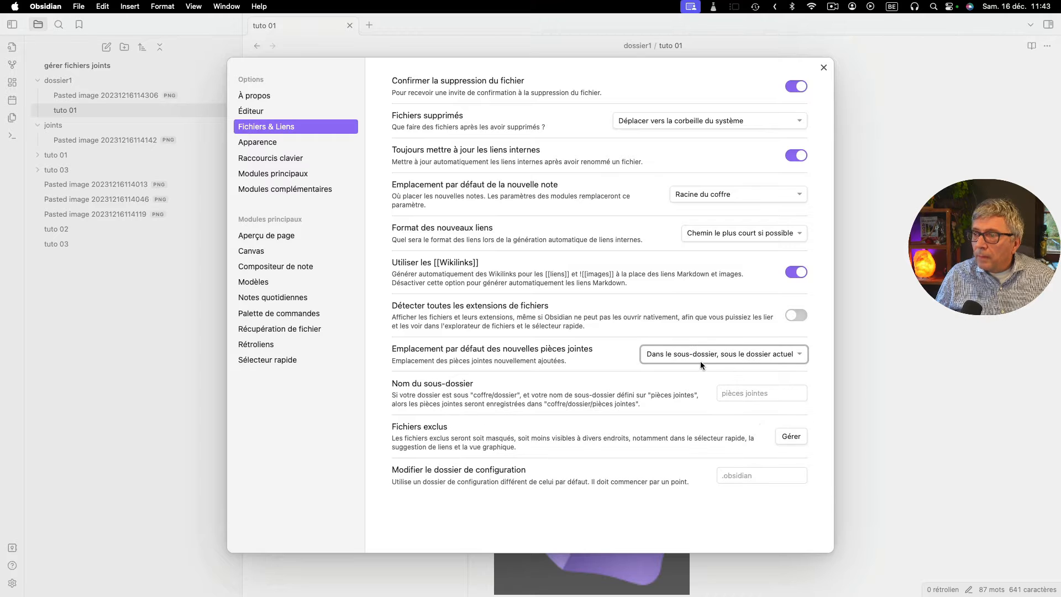
left_click(823, 67)
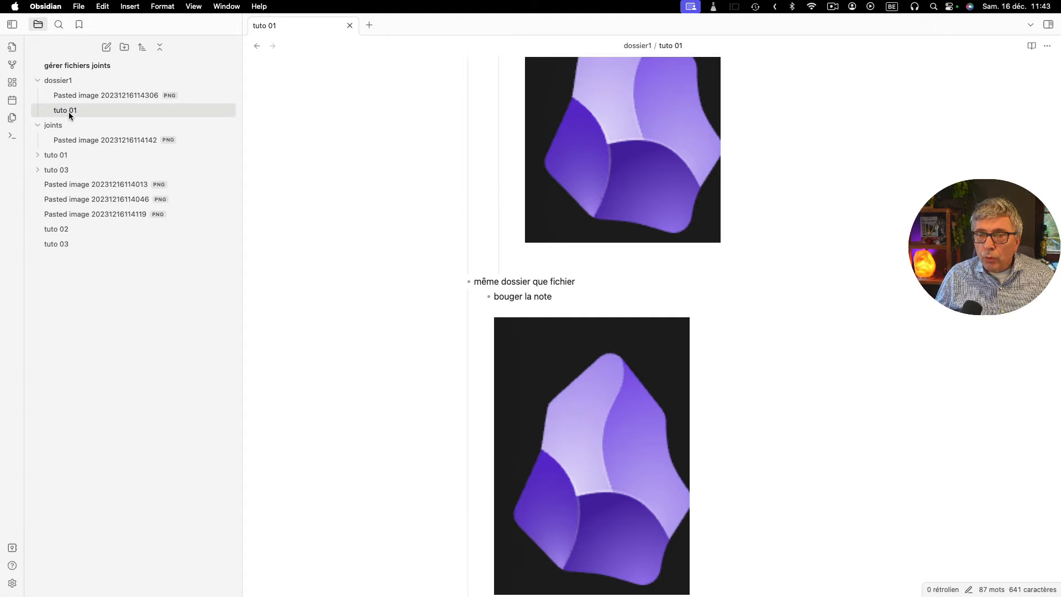
scroll(634, 502, "down", 3)
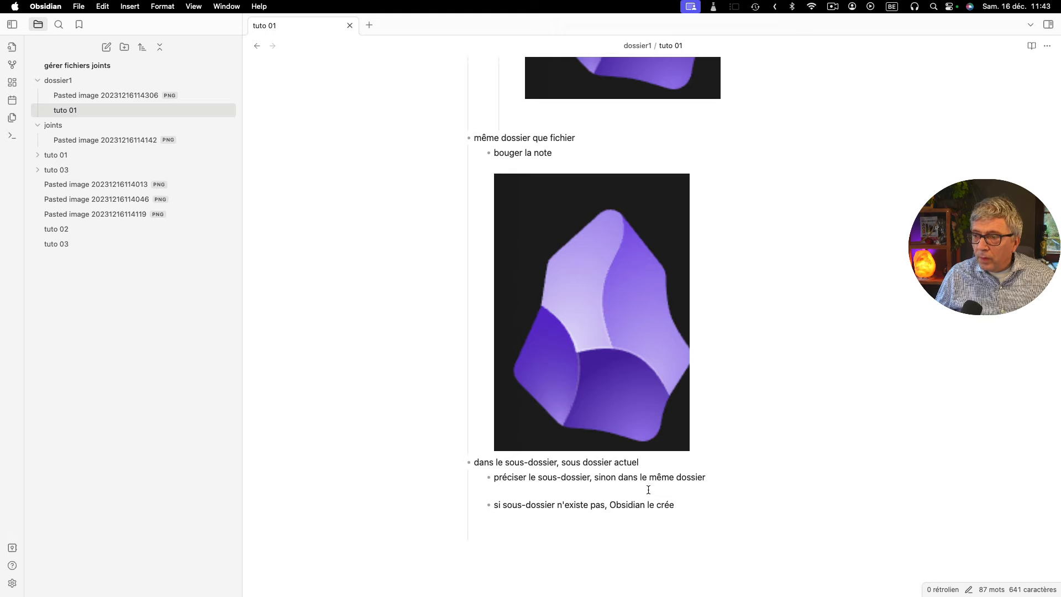
left_click(11, 583)
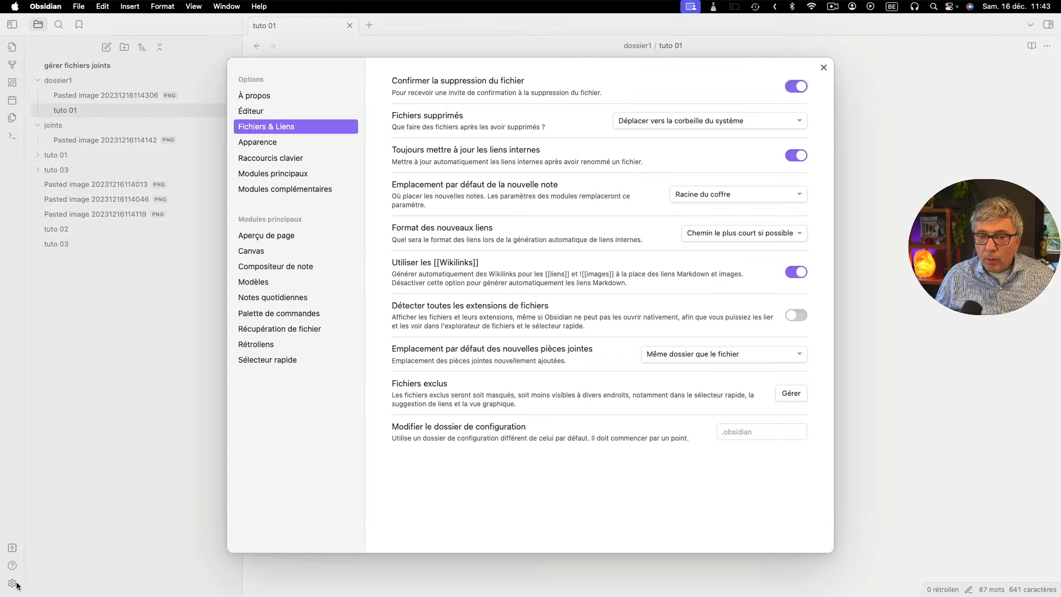
left_click(665, 353)
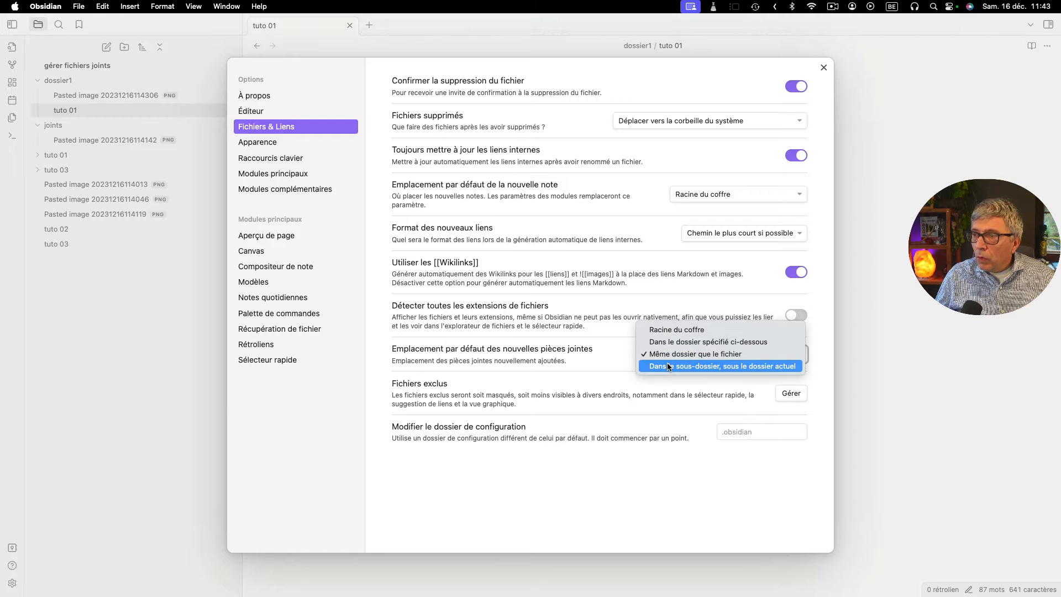
left_click(667, 363)
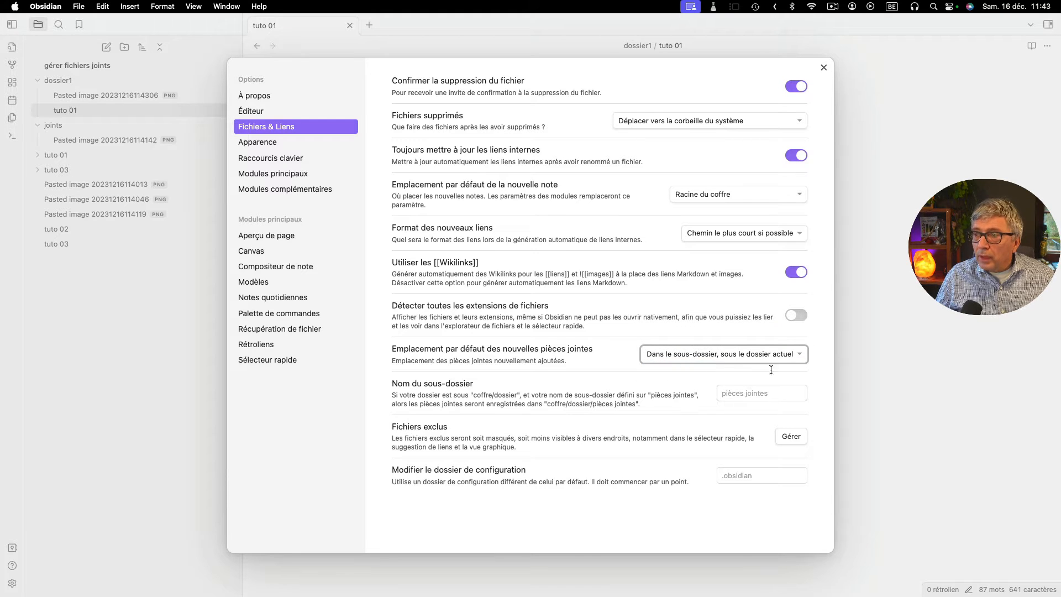
left_click(823, 67)
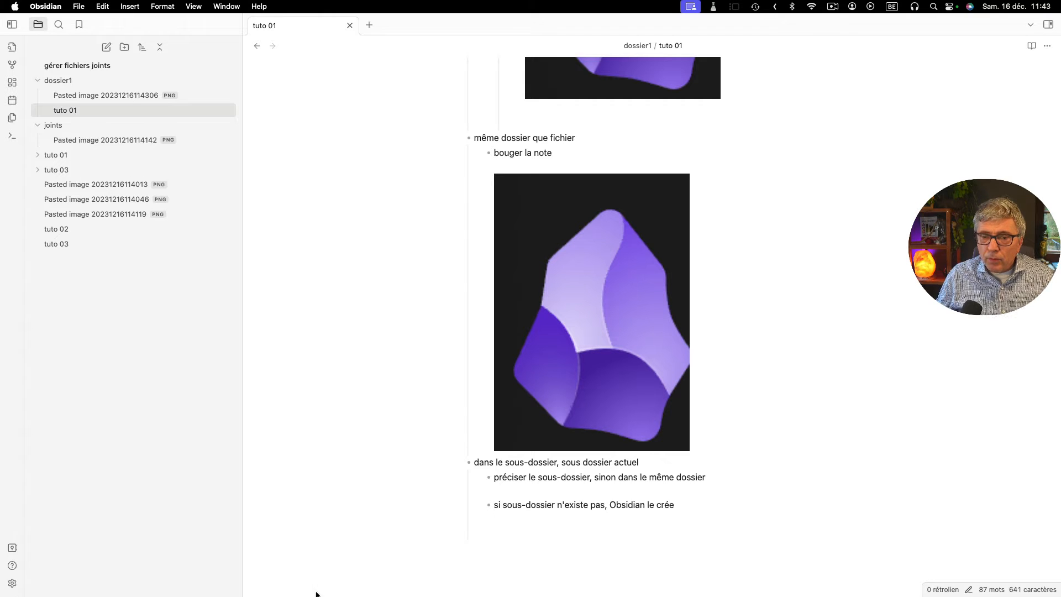
- Set the default location for new attachments to "Dans le sous-dossier, sous le dossier actuel"
left_click(12, 583)
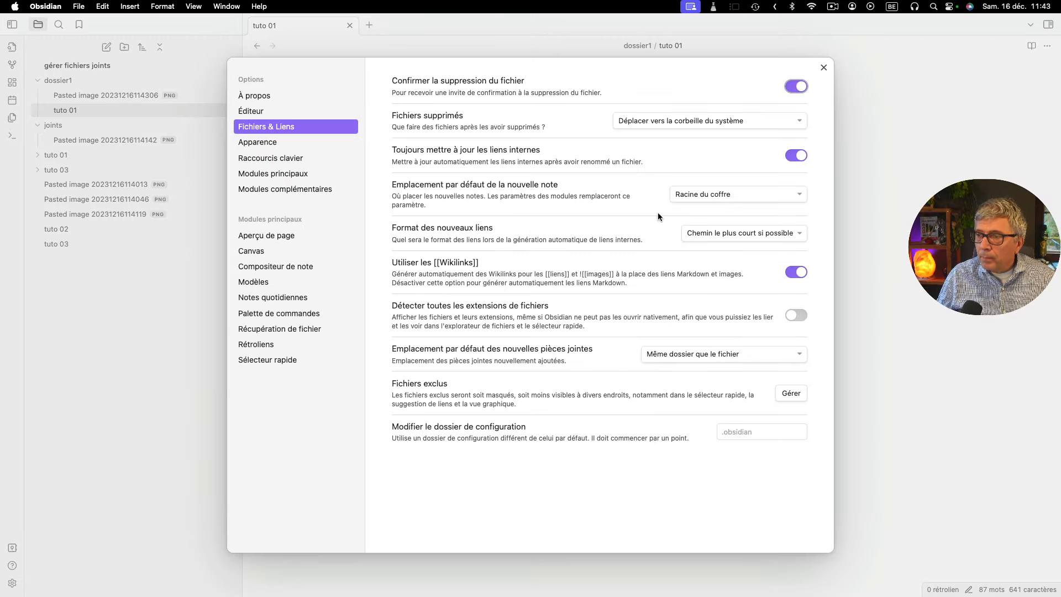
left_click(689, 353)
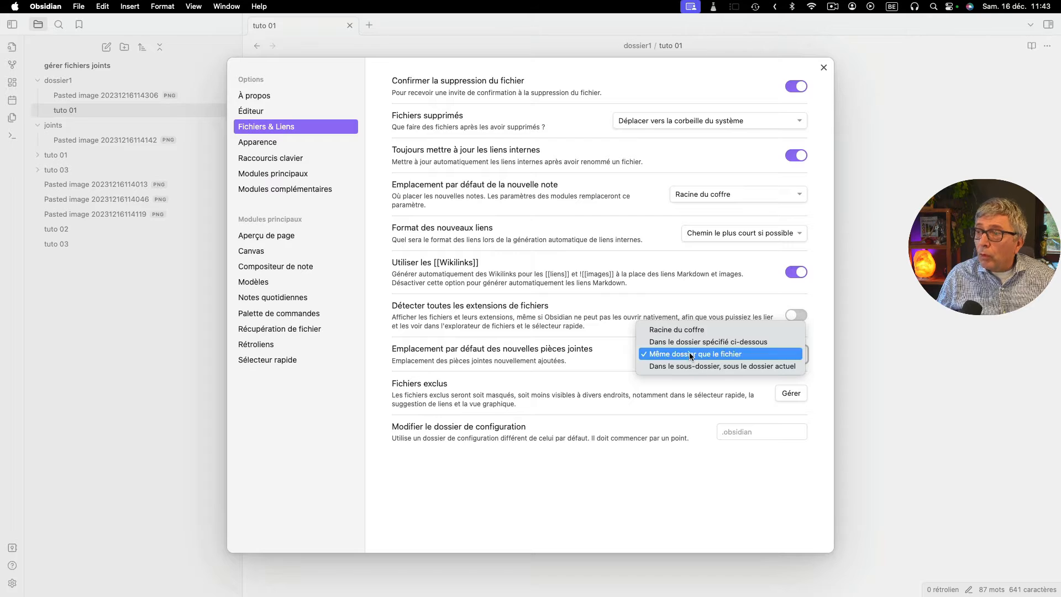
left_click(690, 354)
left_click(690, 354)
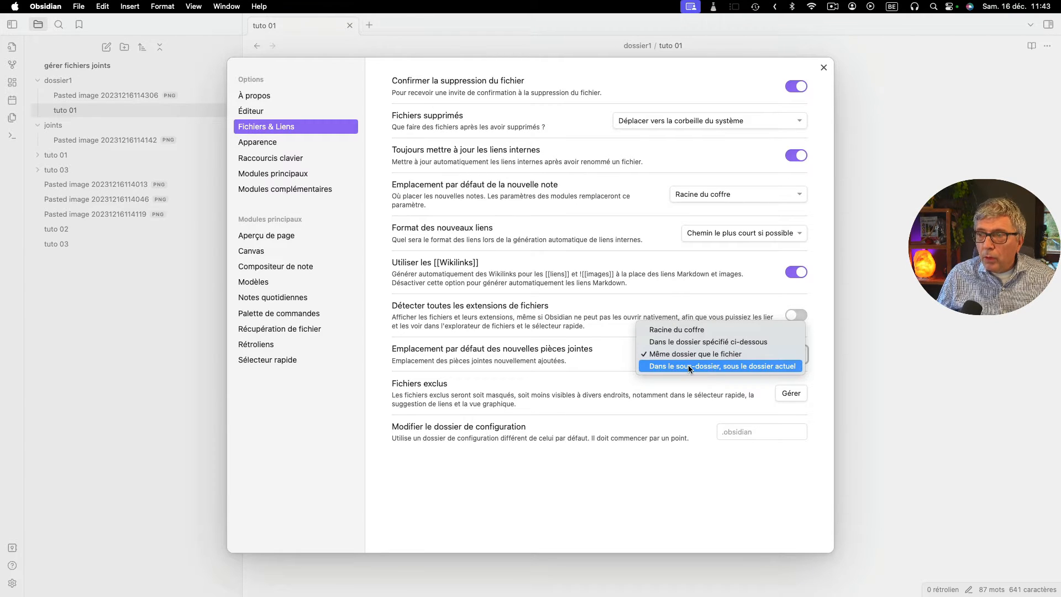
left_click(688, 365)
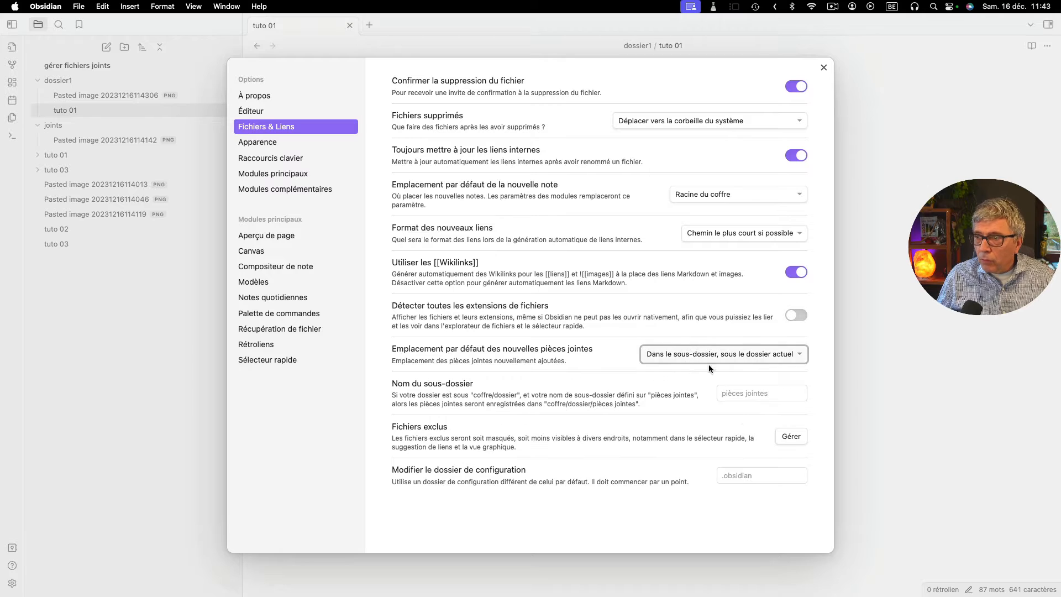
- Name the attachment subfolder "sous-dossier-joints" and close the settings
left_click(762, 396)
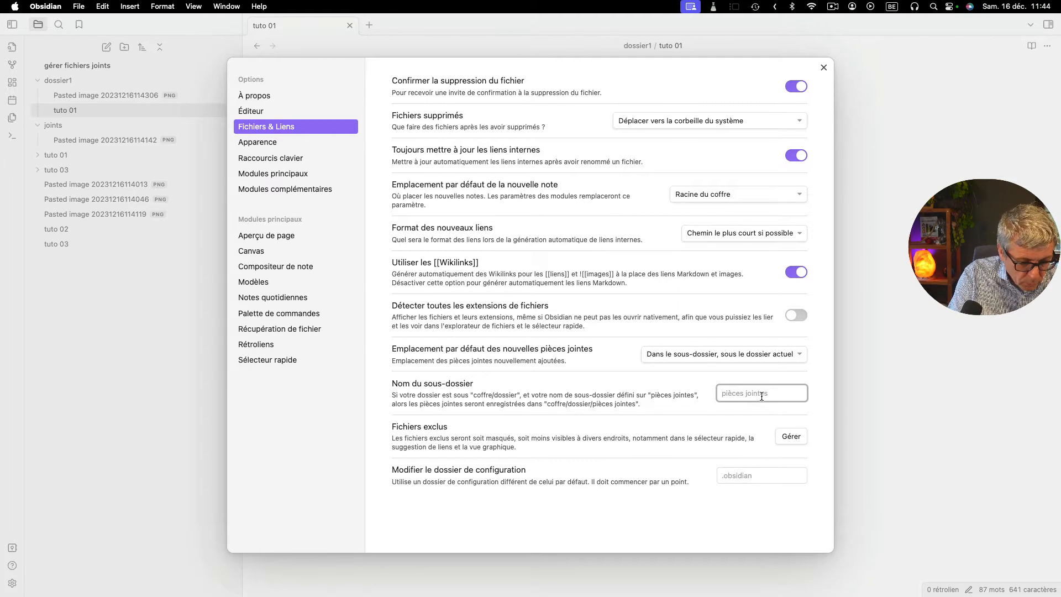
type("sous-dossier-")
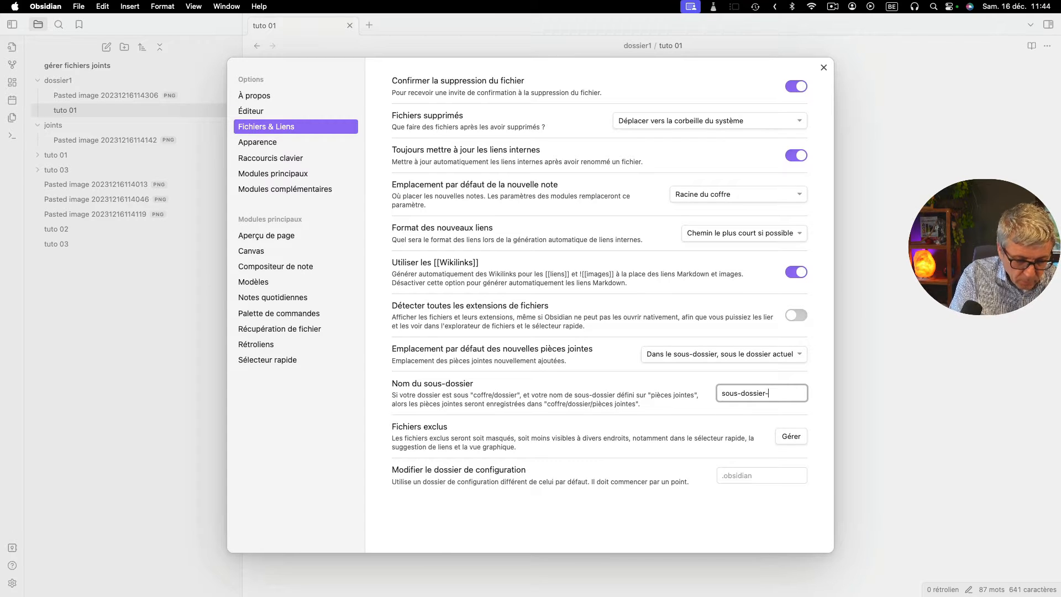
type("joints")
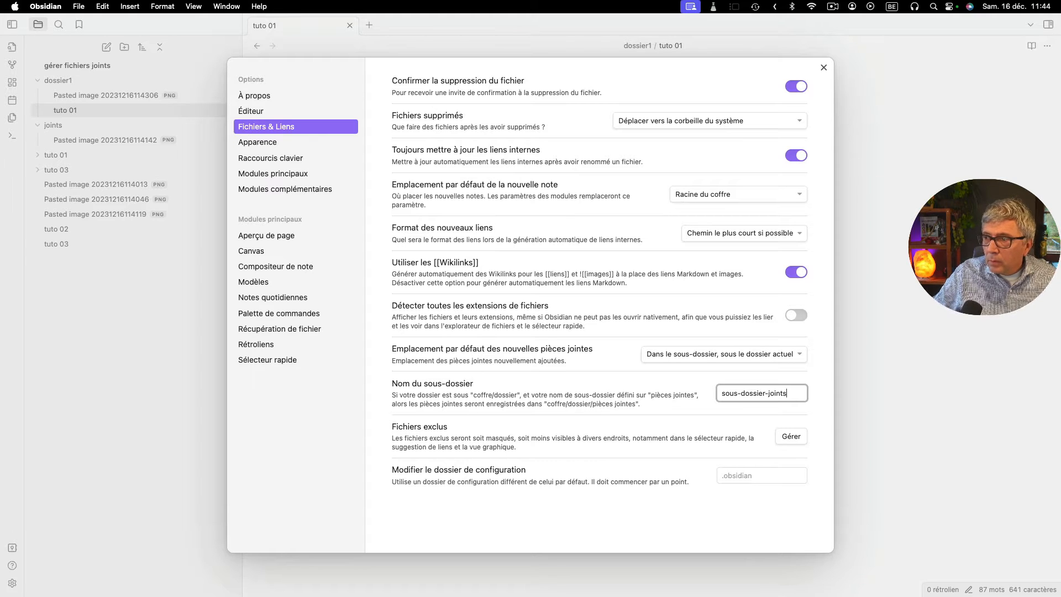
key("super+a")
key("super+c")
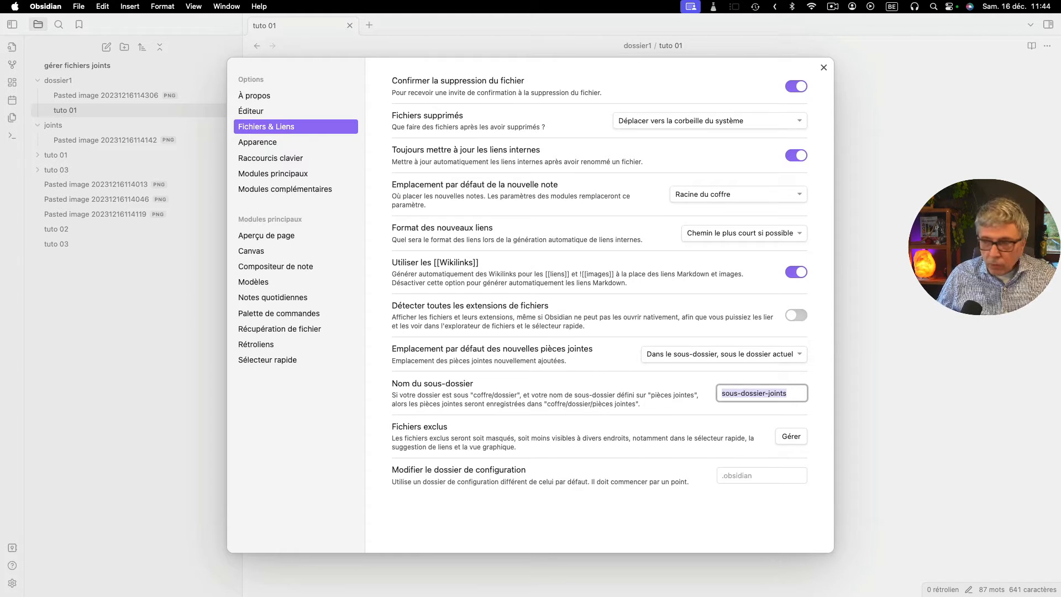
left_click(823, 68)
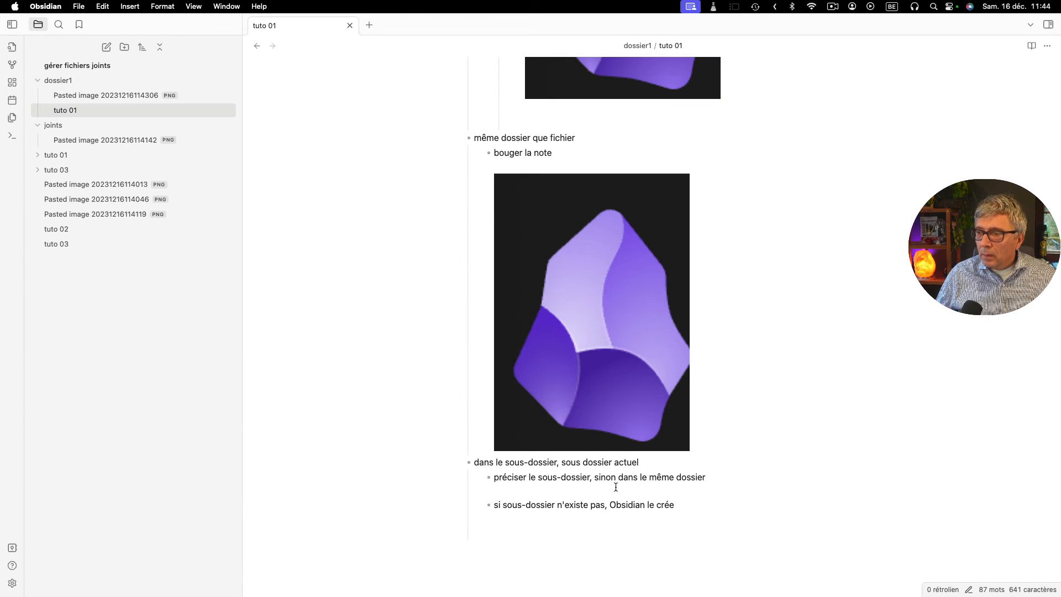
- Paste the image below "préciser le sous-dossier, sinon dans le même dossier" and expand the "sous-dossier-joints" folder in "dossier1"
left_click(602, 486)
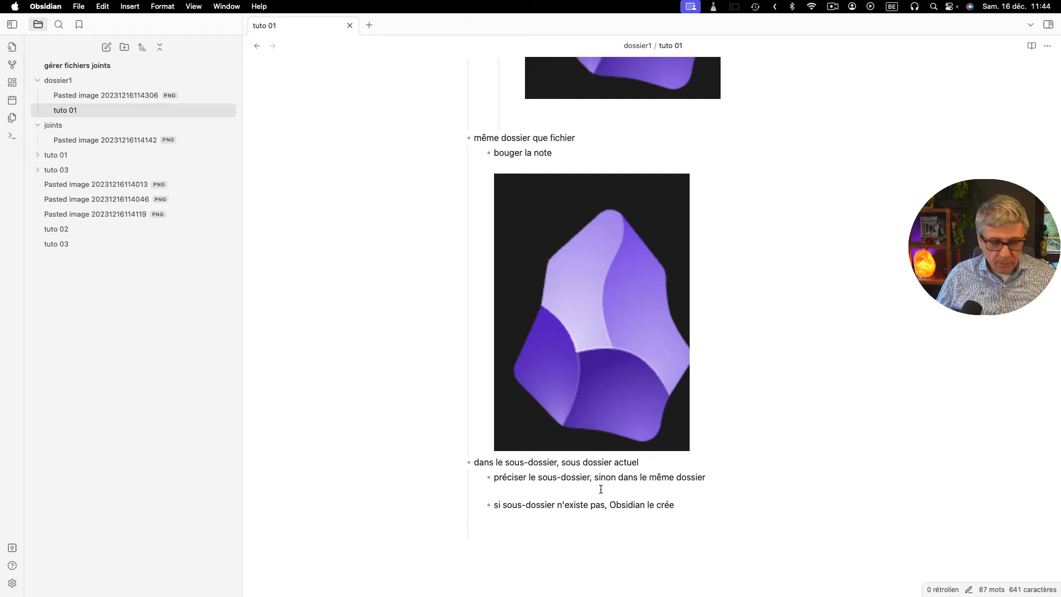
key("super+v")
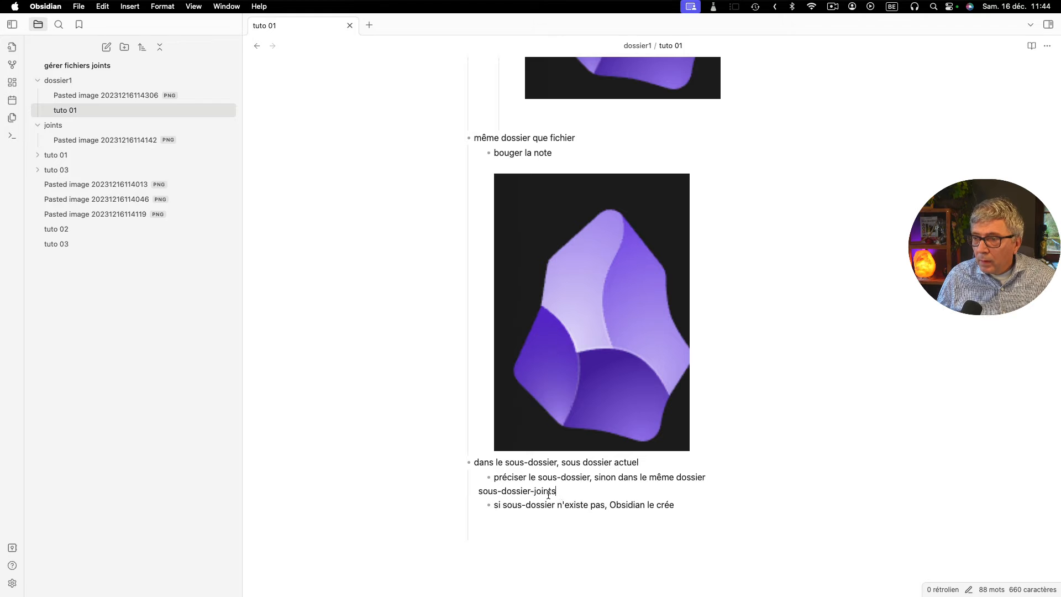
left_click_drag(548, 495, 479, 490)
key("super+v")
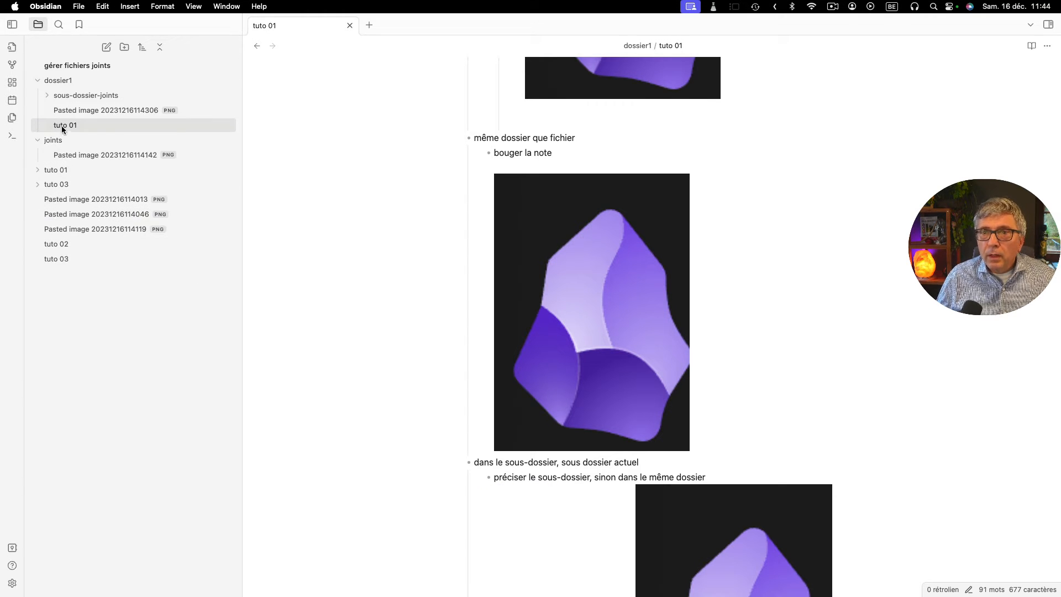
left_click(720, 542)
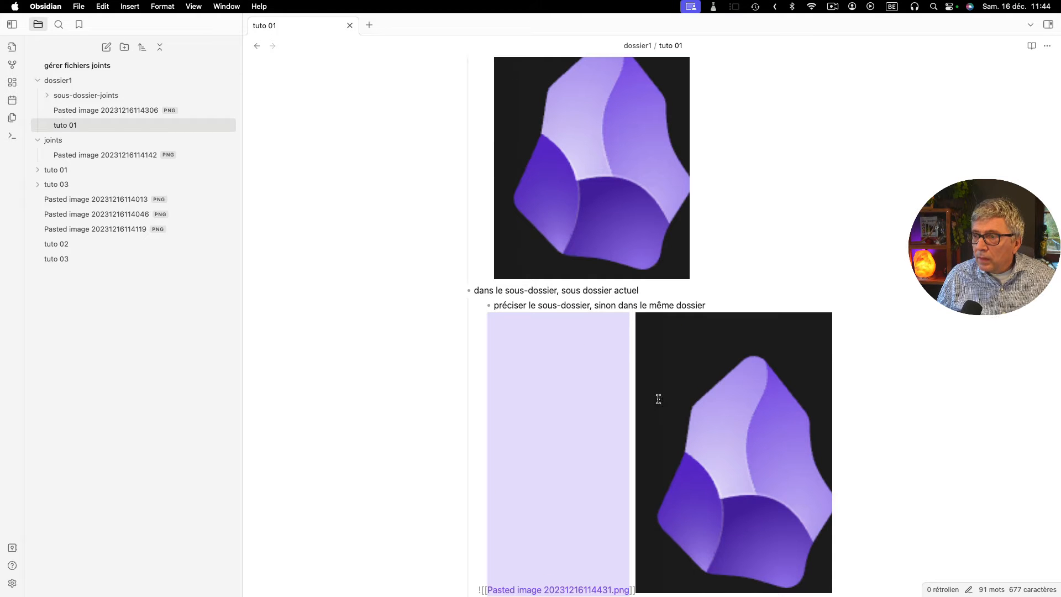
scroll(710, 413, "down", 5)
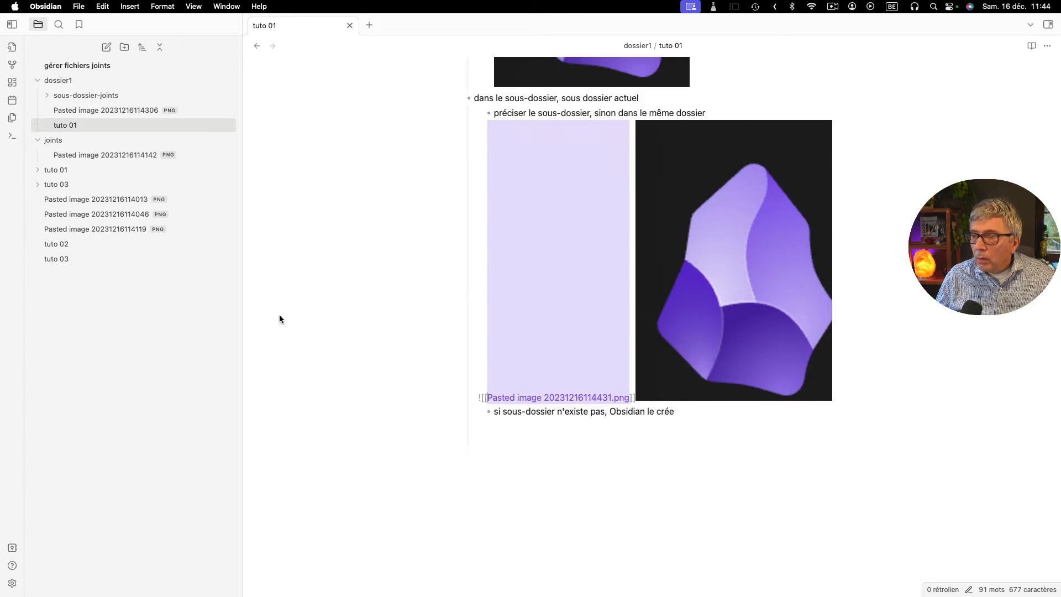
left_click(50, 97)
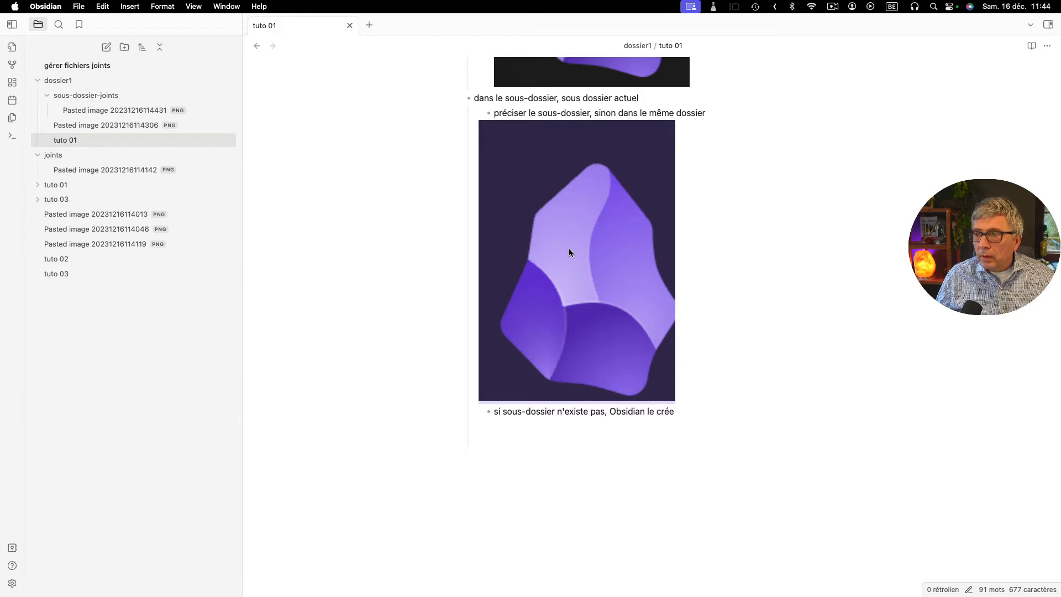
- Review the images pasted in the note and the default attachment location settings
scroll(653, 276, "up", 3)
scroll(654, 285, "up", 20)
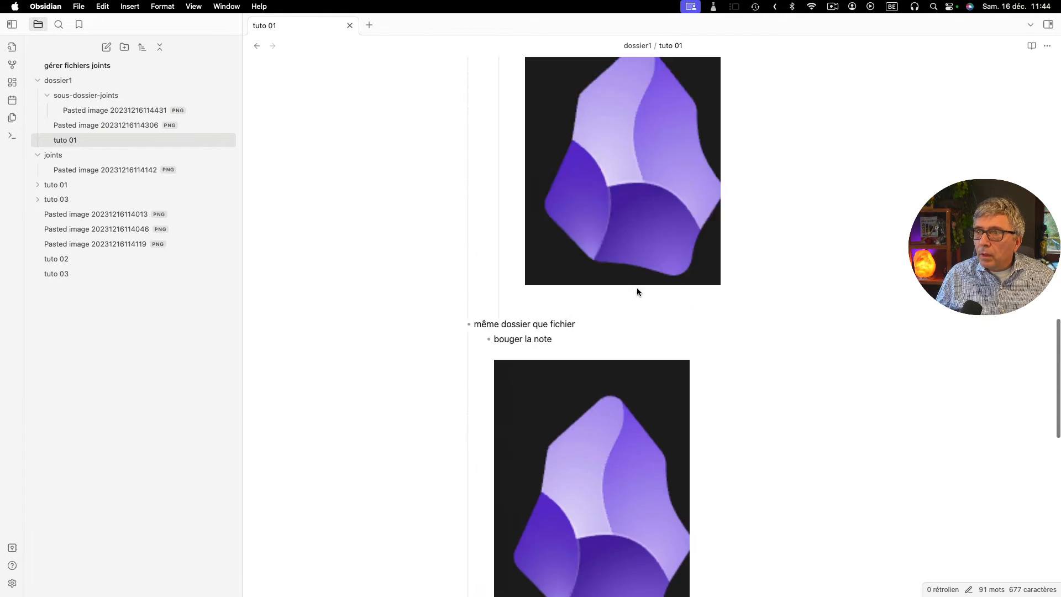
scroll(650, 297, "down", 15)
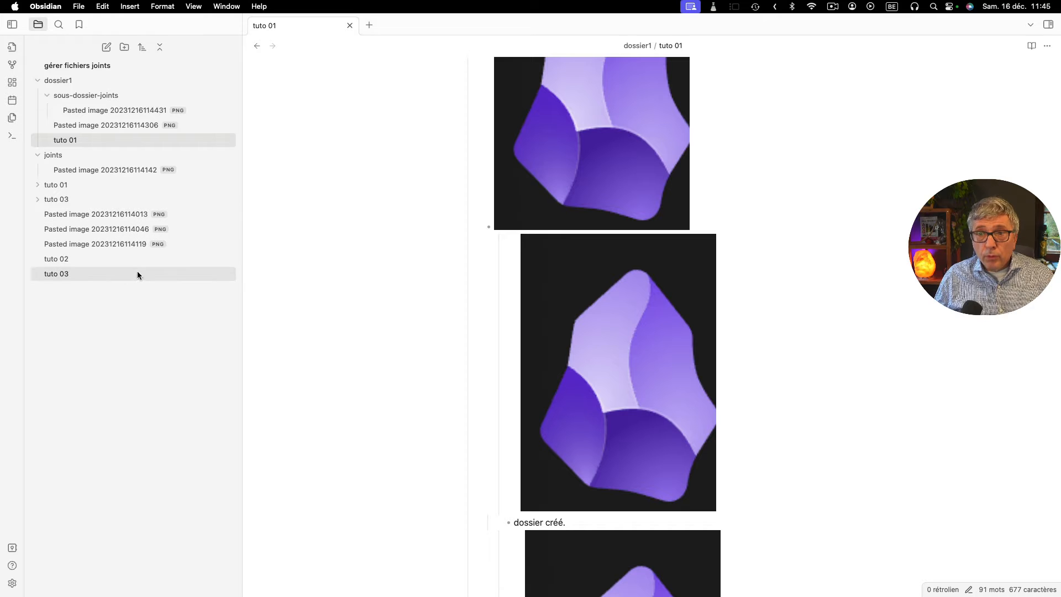
scroll(796, 310, "down", 3)
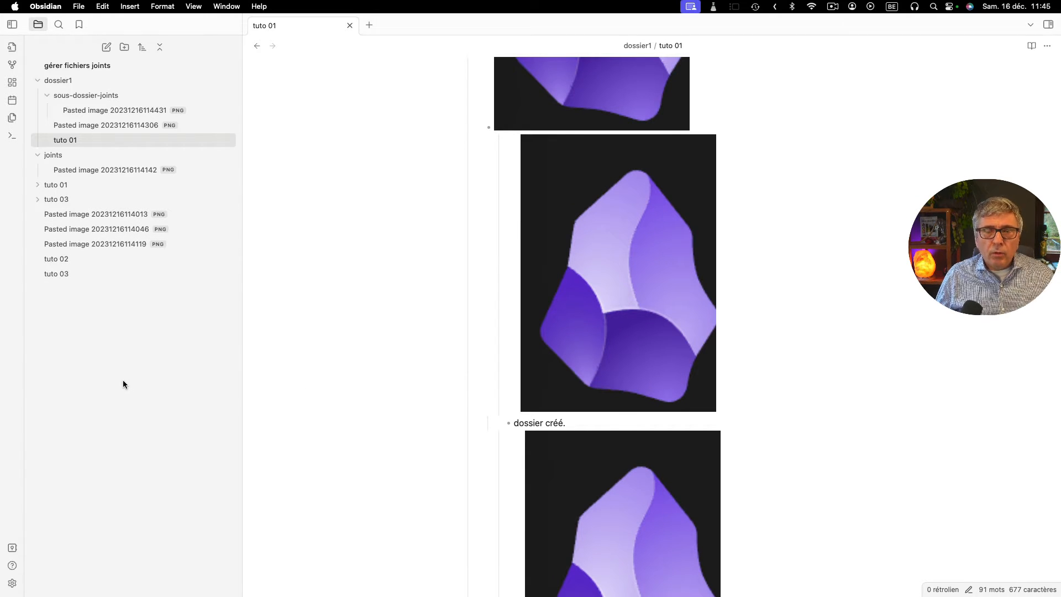
left_click(13, 583)
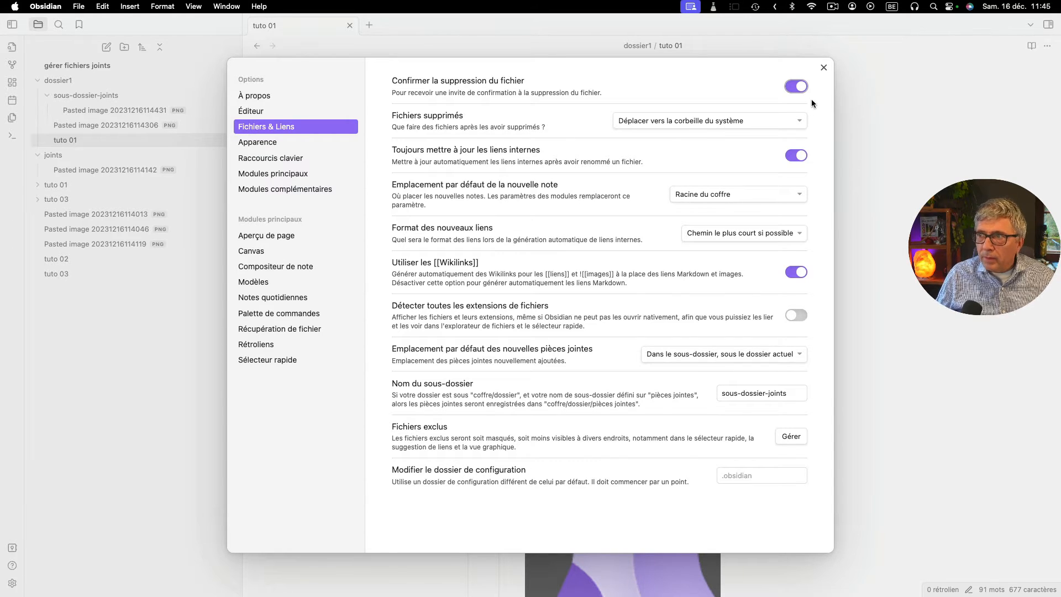
left_click(824, 66)
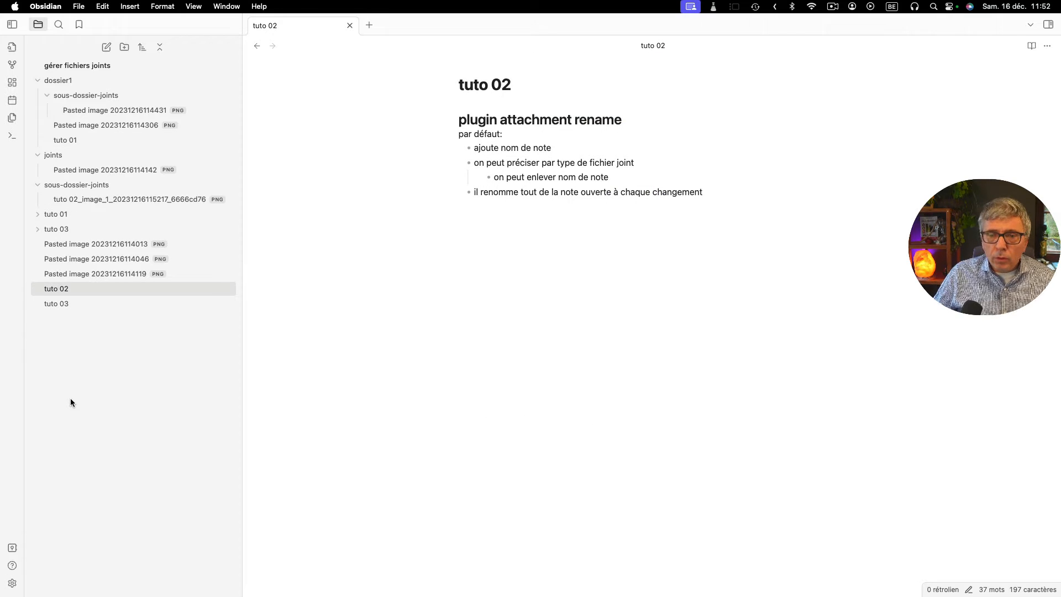
- Enable the Attachment Name Formatting community plugin and open its options
left_click(11, 584)
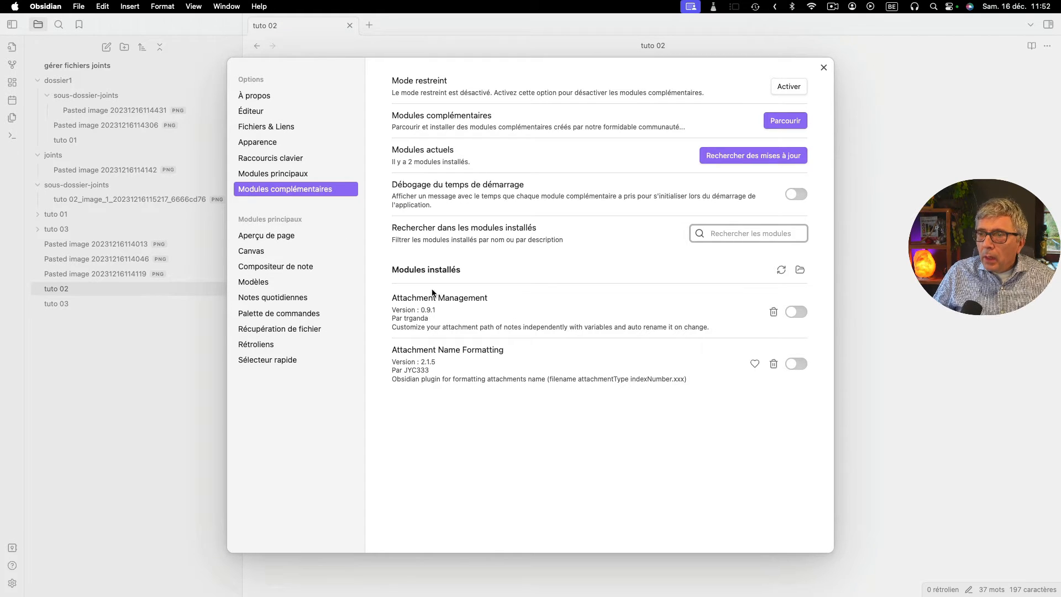
left_click(800, 363)
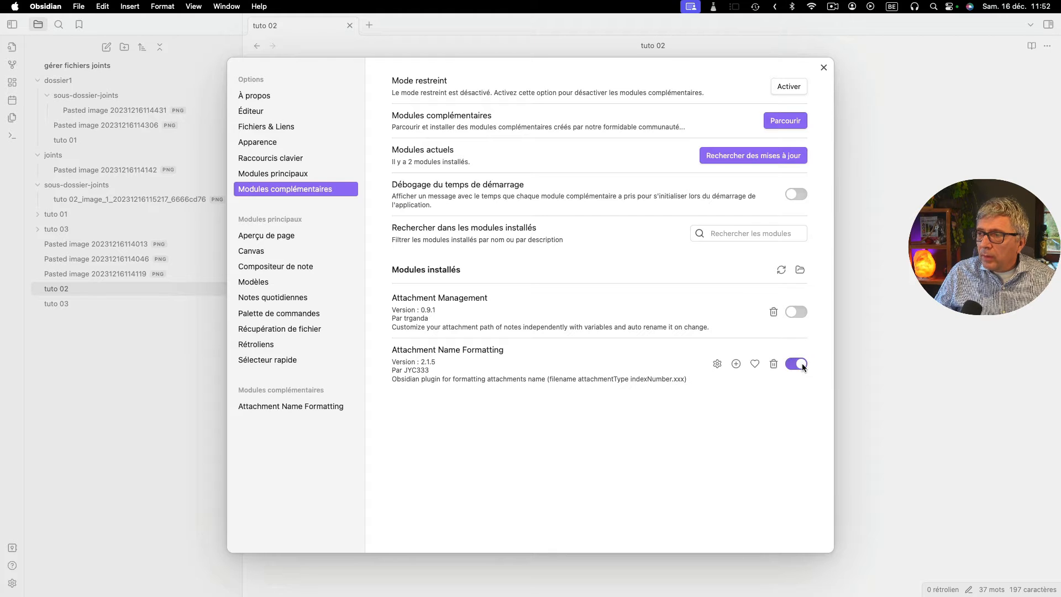
left_click(717, 363)
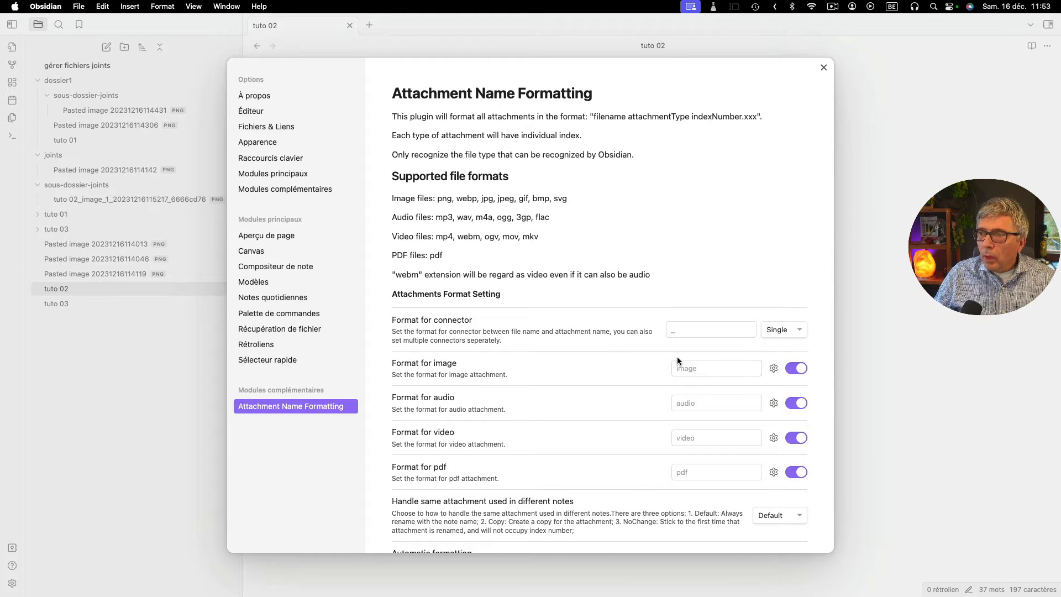
- Set the plugin's format for image attachments to "img" and check which image extensions are enabled
scroll(677, 356, "down", 5)
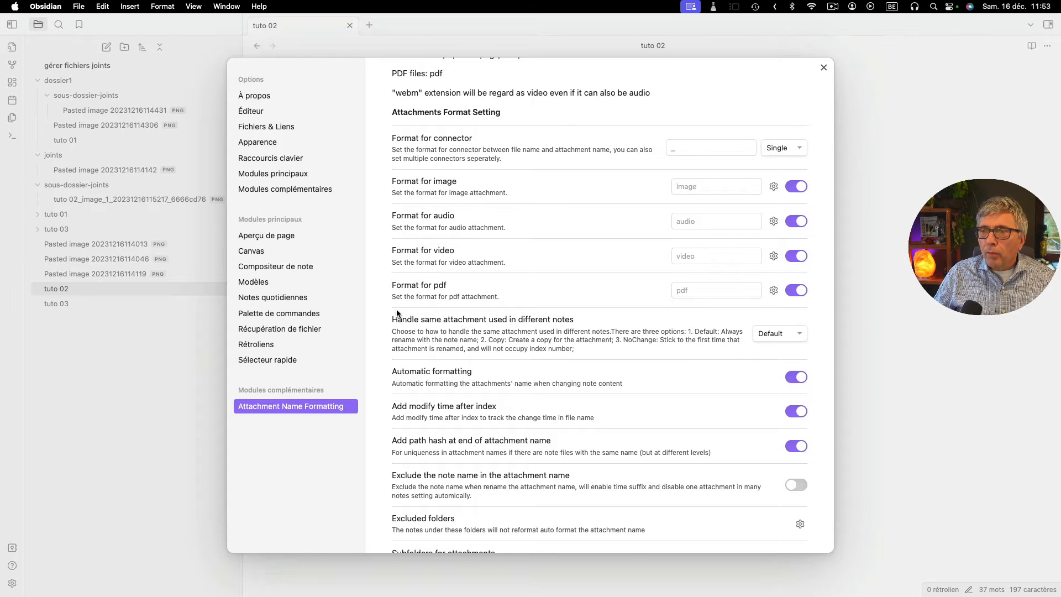
left_click(703, 184)
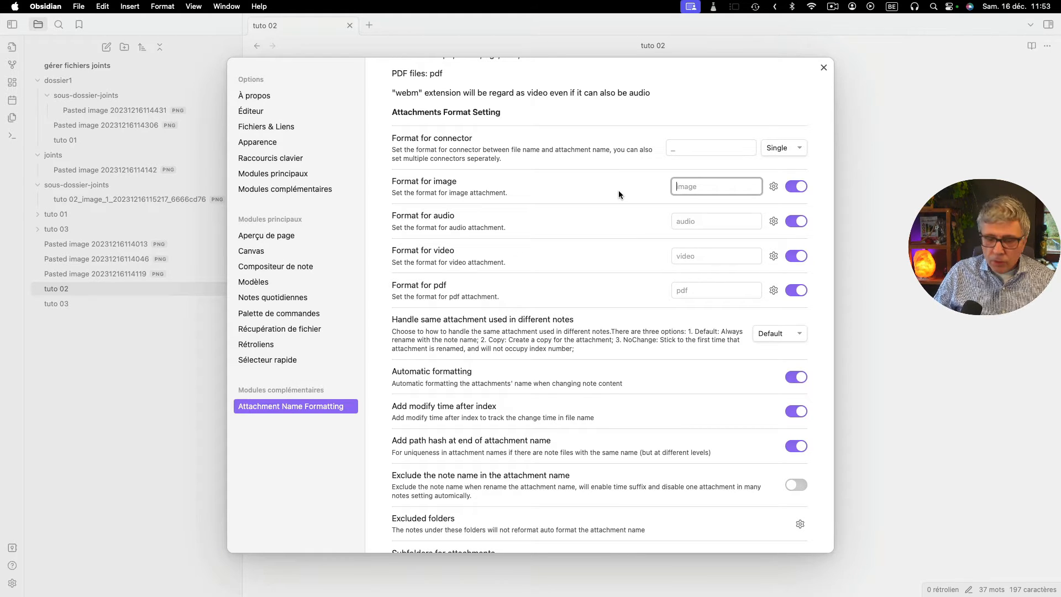
type("img")
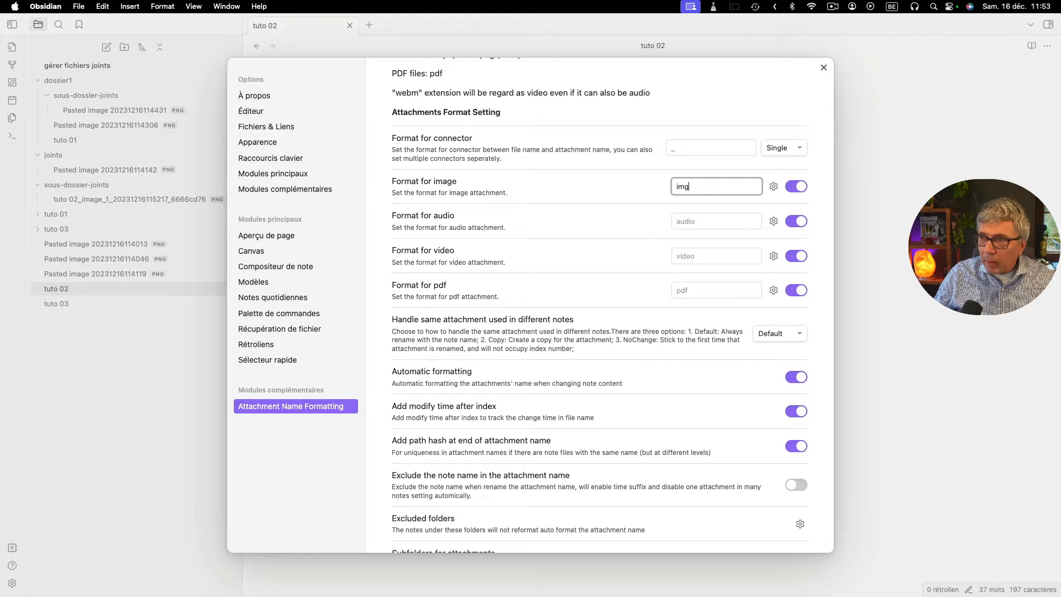
left_click(773, 186)
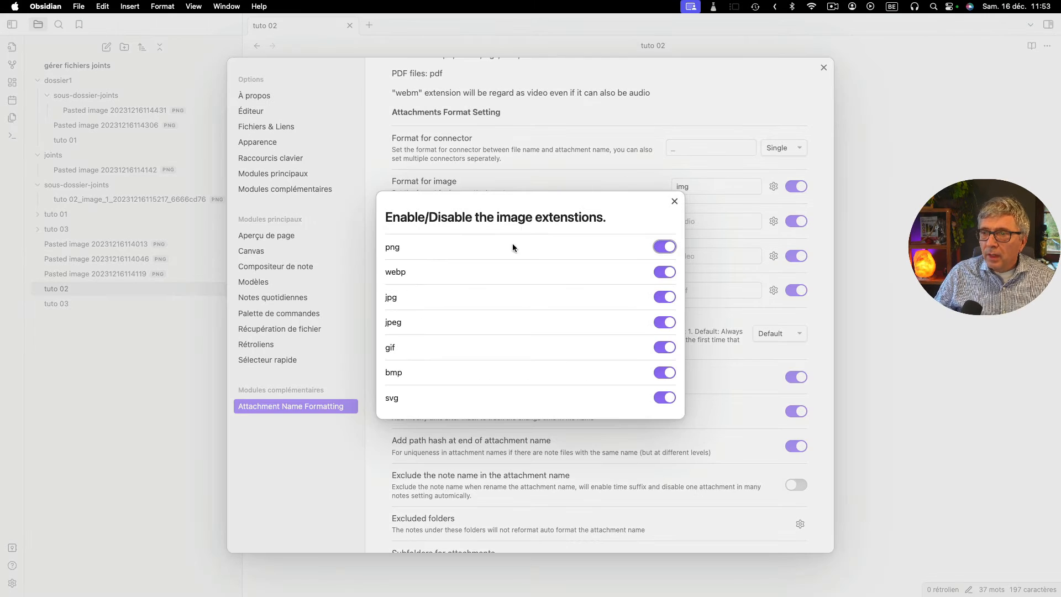
left_click(675, 202)
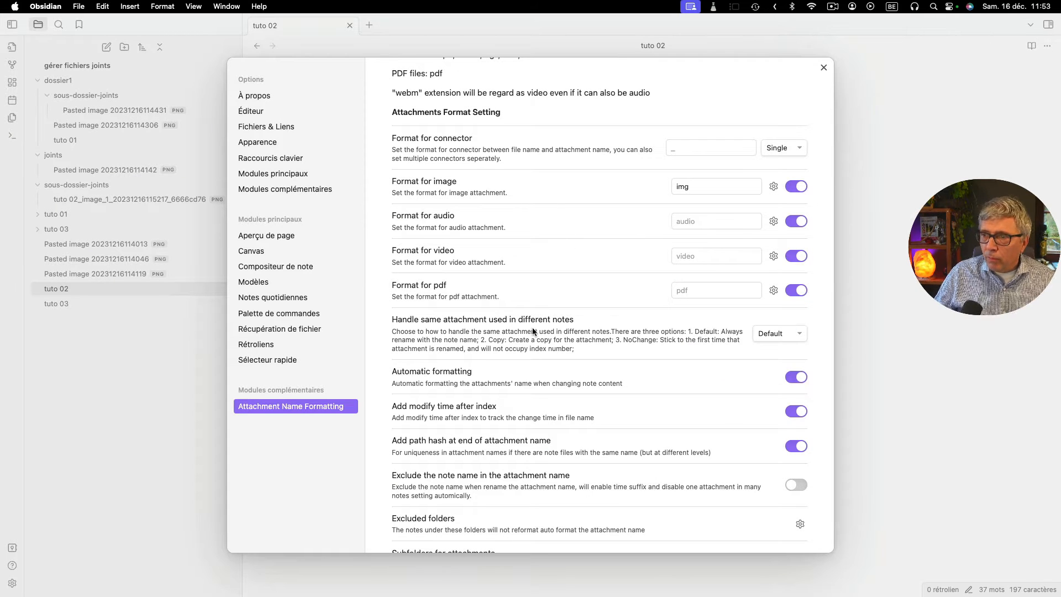
- Review the plugin's remaining naming, exclusion and subfolder options and close the settings
scroll(531, 329, "down", 2)
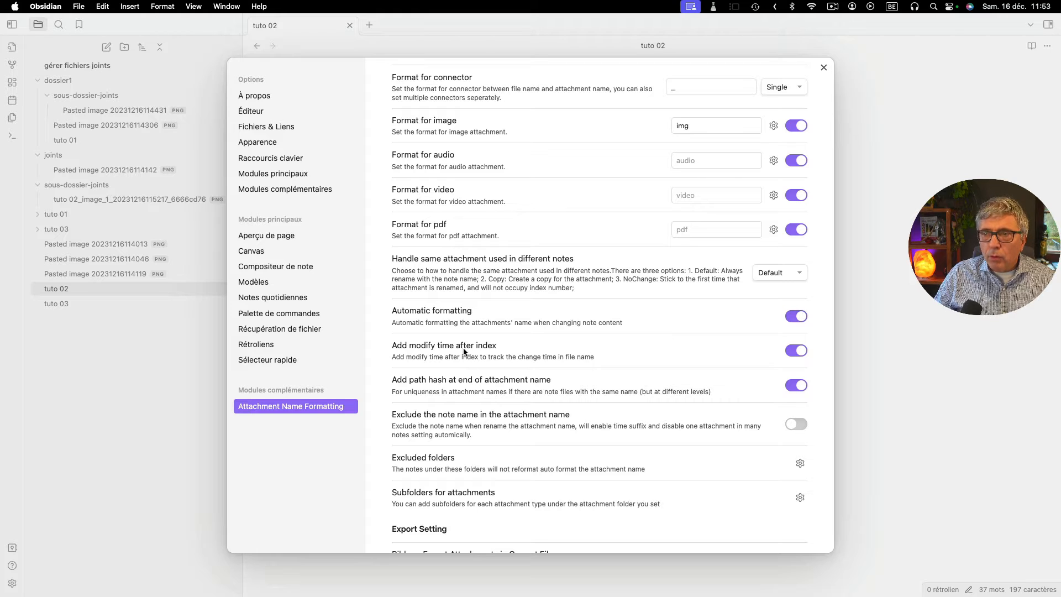
scroll(505, 347, "down", 2)
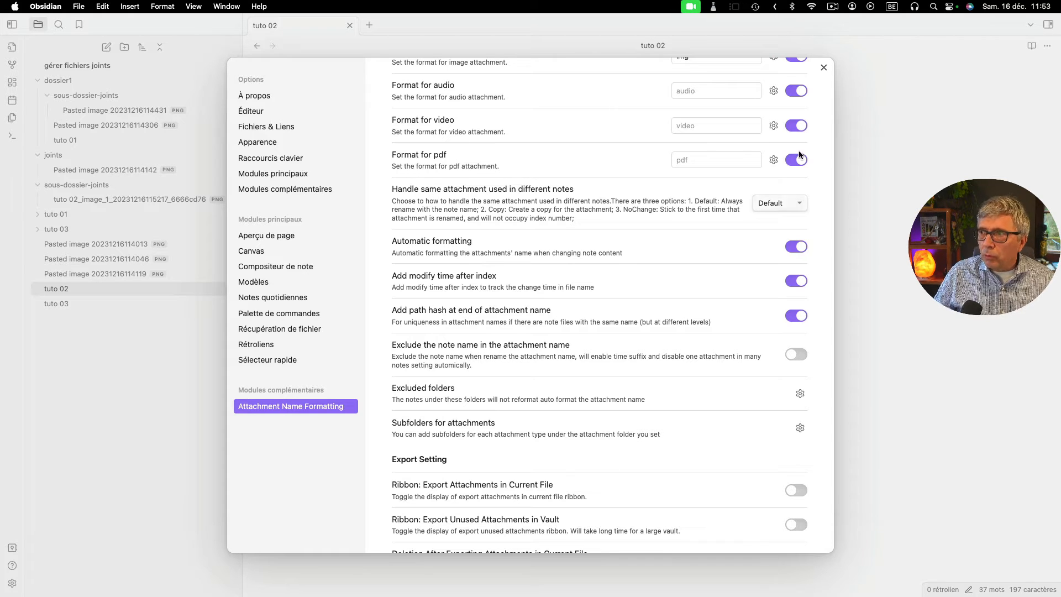
left_click(825, 67)
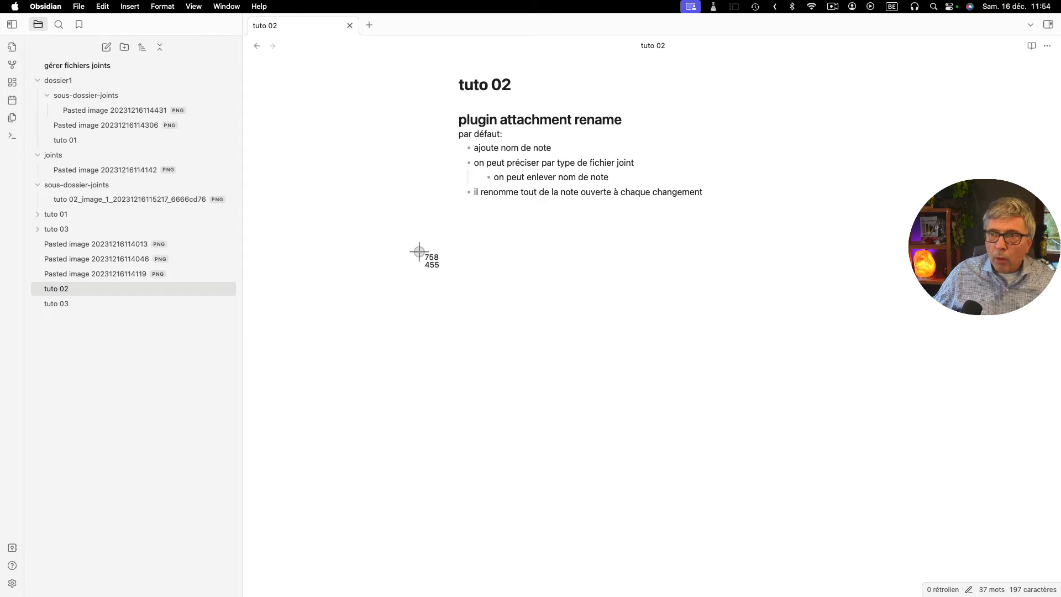
- Paste the captured image on the empty line below the bullet list in "tuto 02" and insert a new line after it
left_click_drag(419, 252, 176, 144)
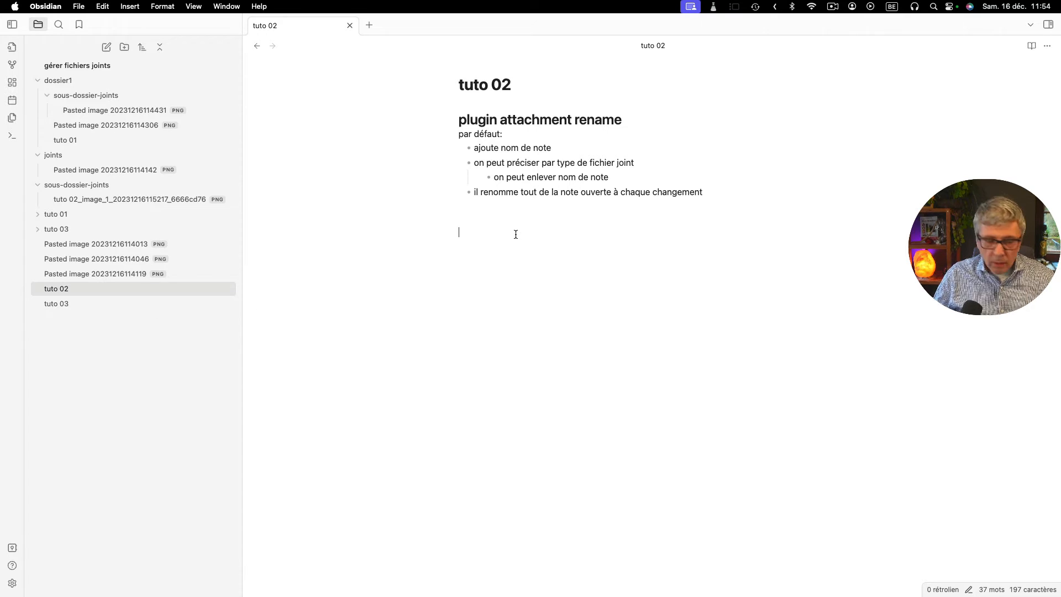
type("![[Pasted image 20231216115405.png]]")
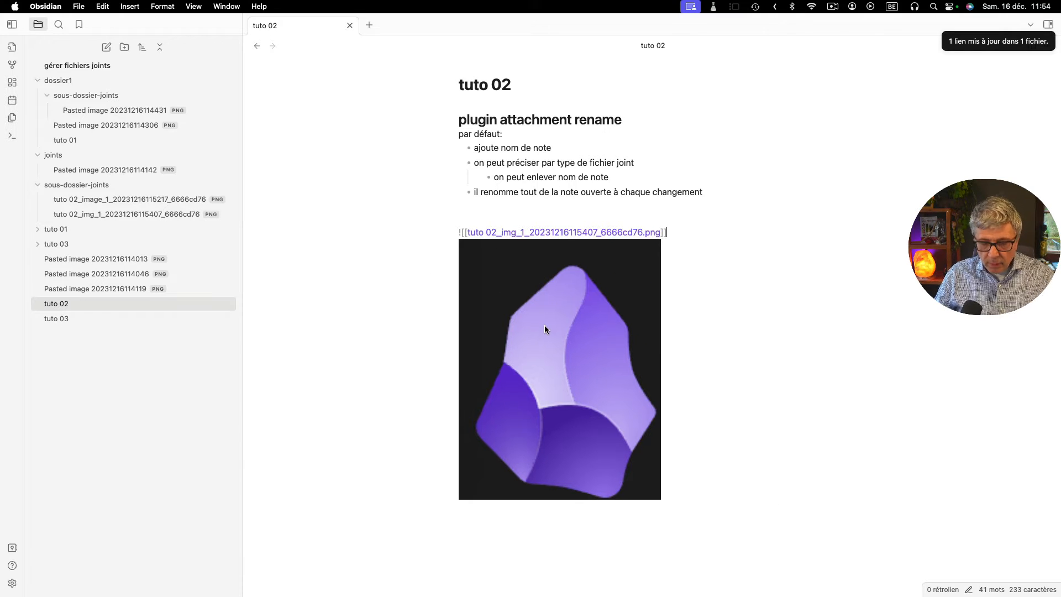
key("Return")
key("Up")
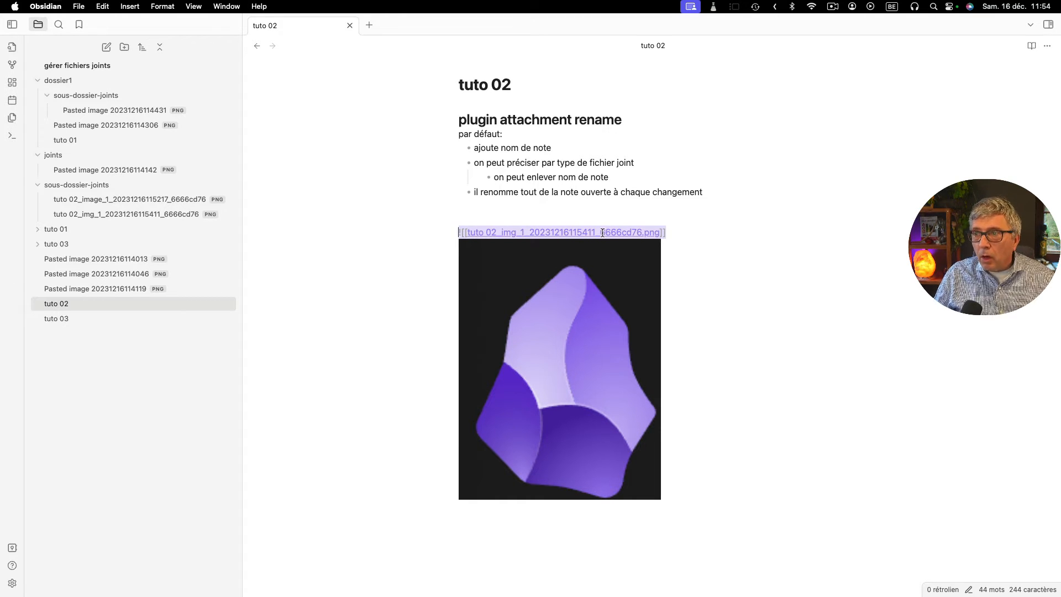
mouse_move(601, 232)
left_mouse_down()
mouse_move(629, 235)
mouse_move(606, 235)
left_mouse_up()
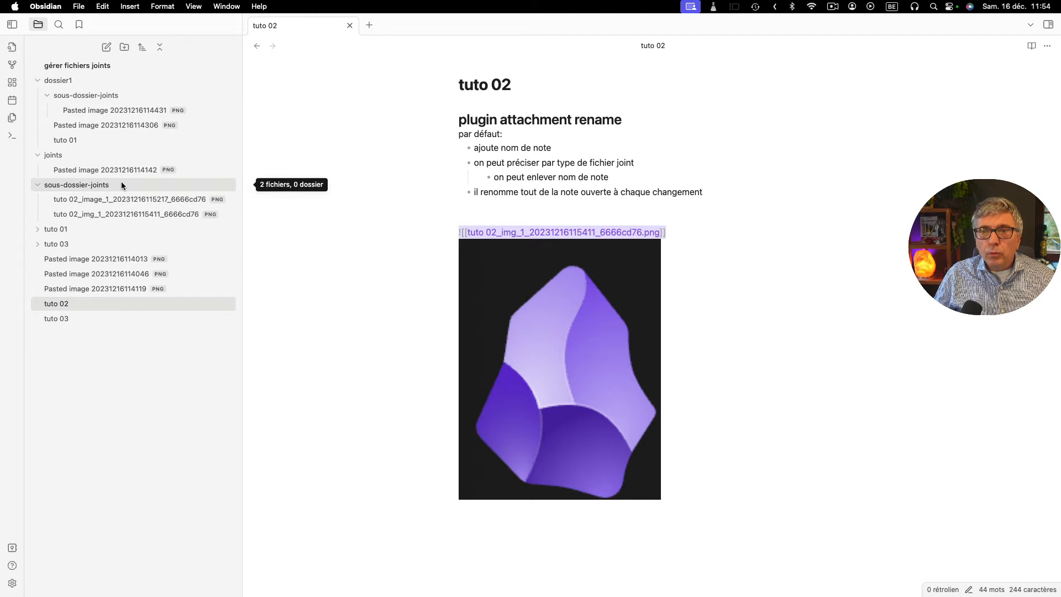
- Set the default location for new attachments to "Dans le dossier spécifié ci-dessous" with folder path "joints", and close the settings
left_click(12, 583)
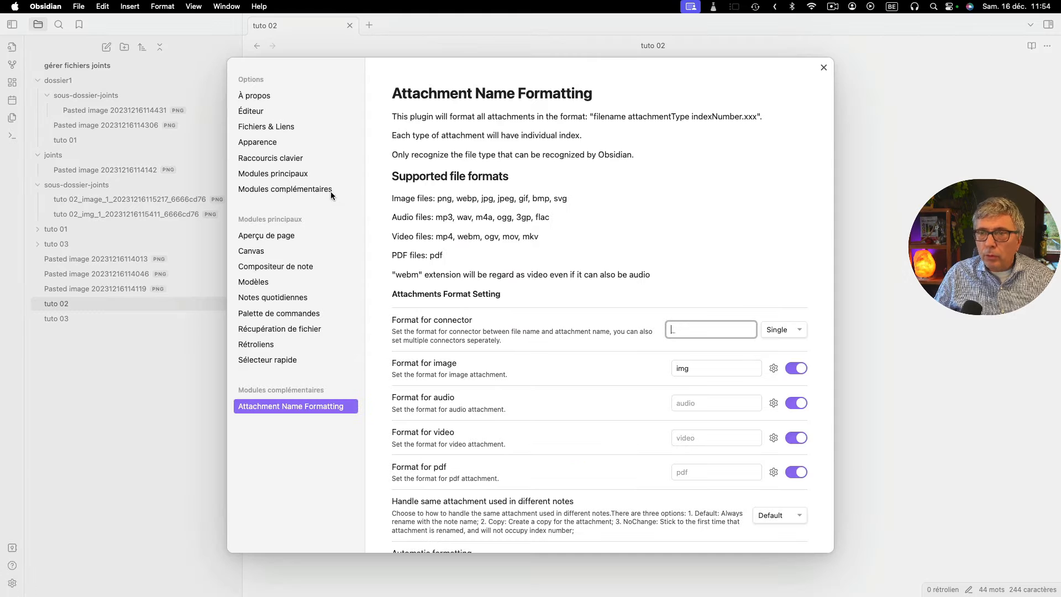
left_click(268, 127)
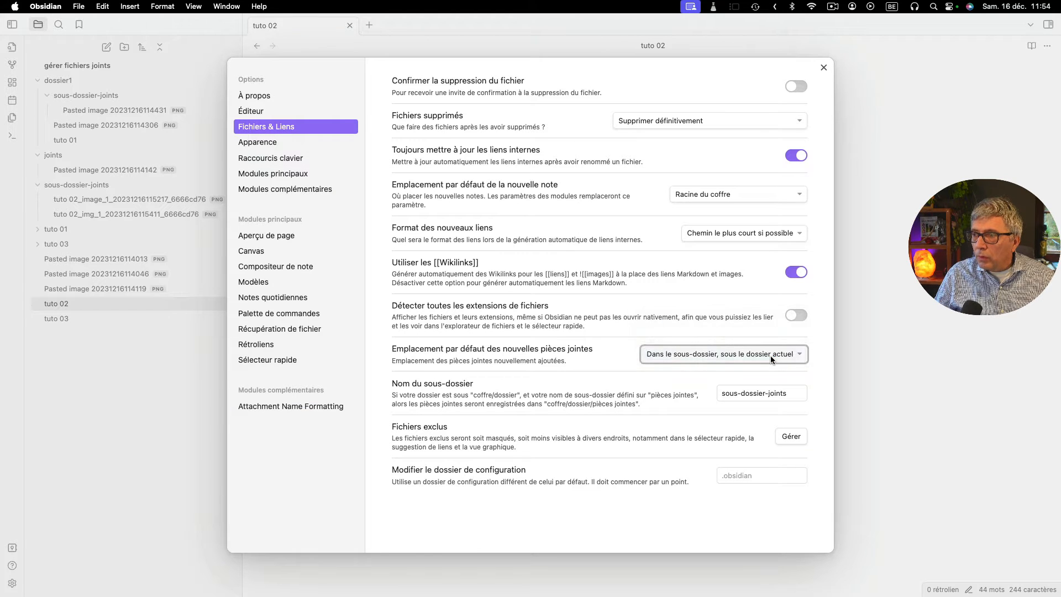
left_click(751, 355)
left_click(752, 354)
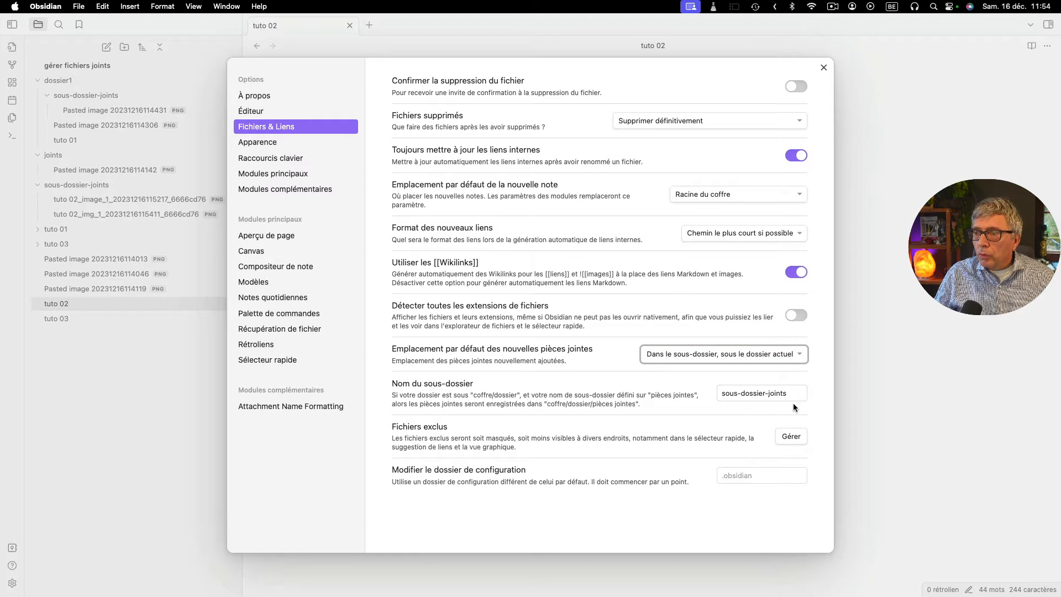
left_click(770, 395)
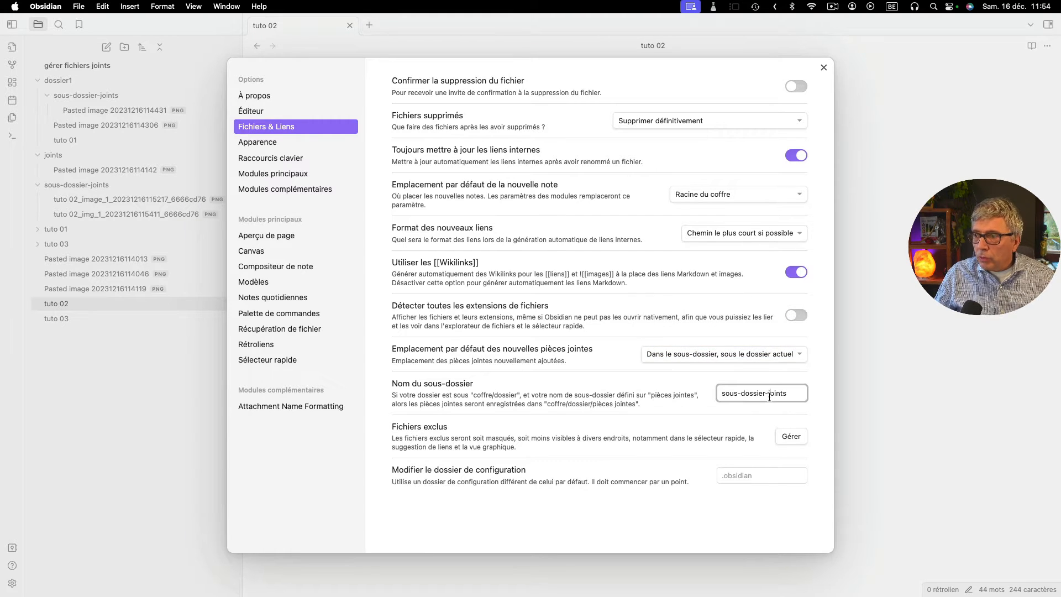
left_click(700, 353)
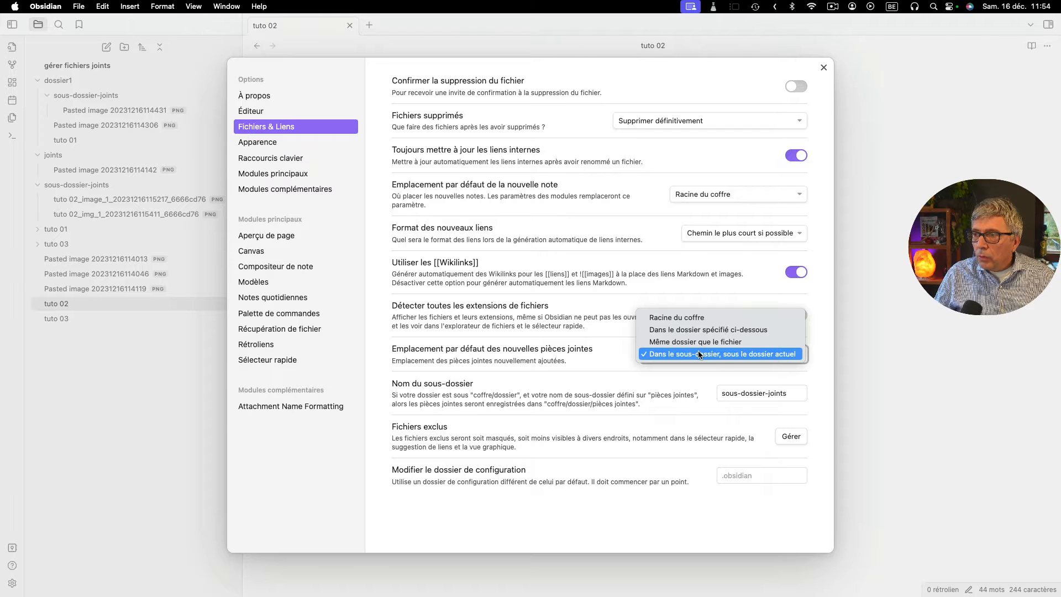
left_click(705, 330)
left_click(749, 397)
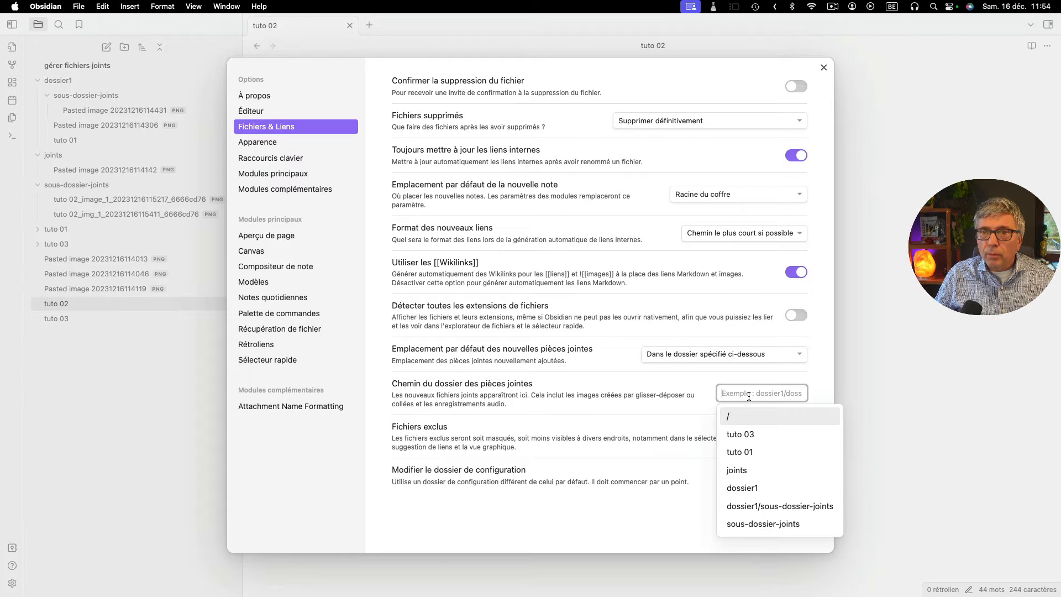
type("joints")
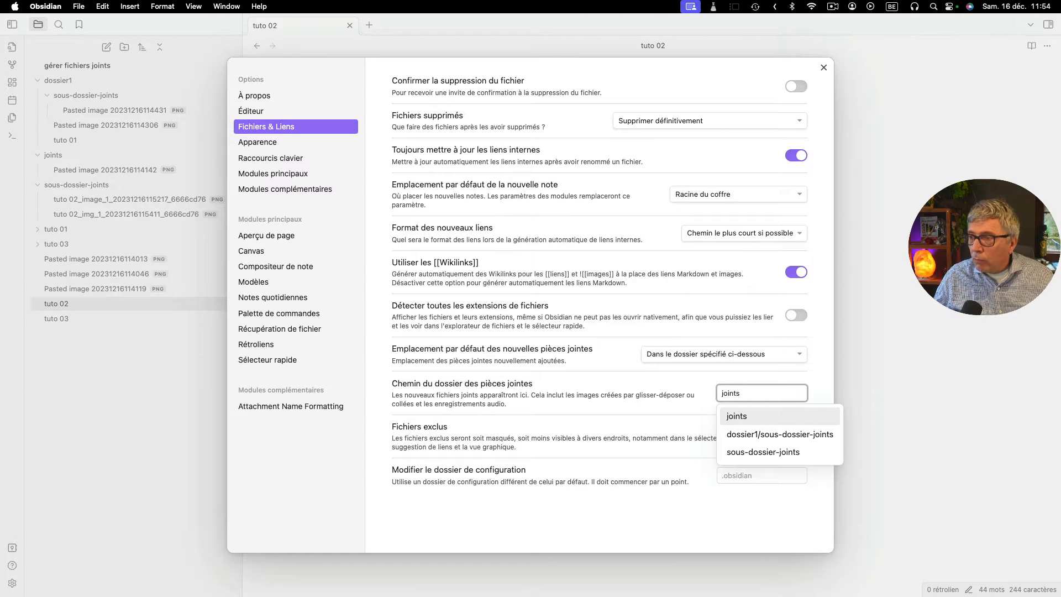
left_click(743, 419)
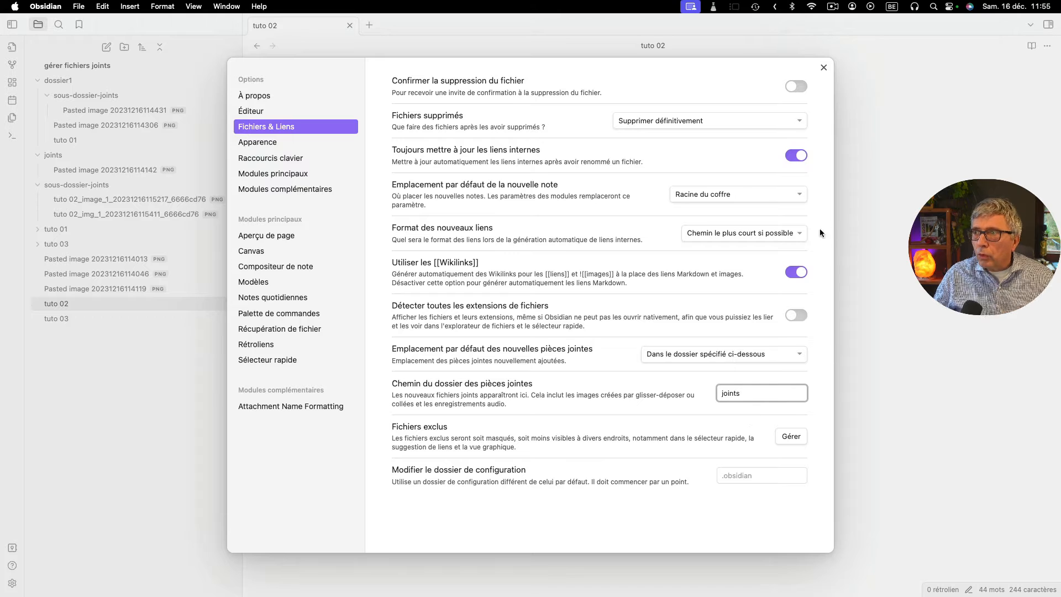
left_click(550, 364)
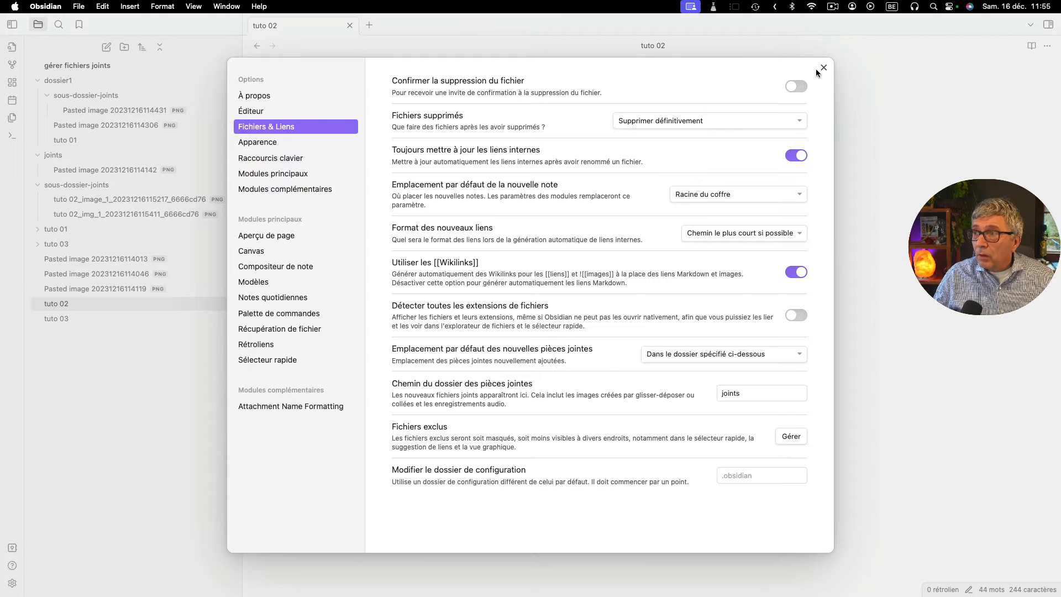
left_click(822, 68)
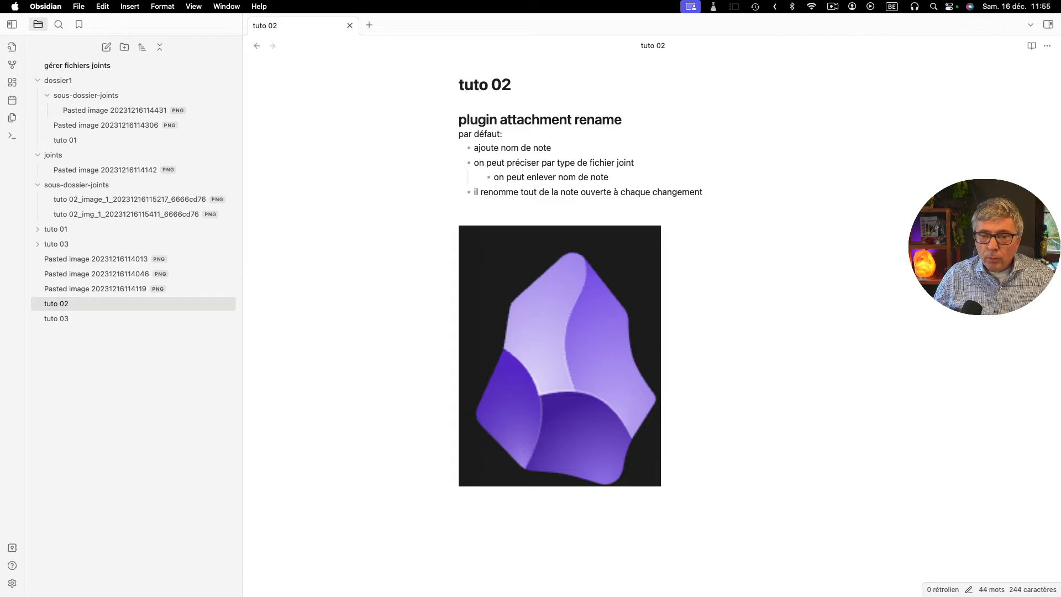
- Enable "Exclude the note name in the attachment name" in the Attachment Name Formatting options and close the settings
left_click(11, 583)
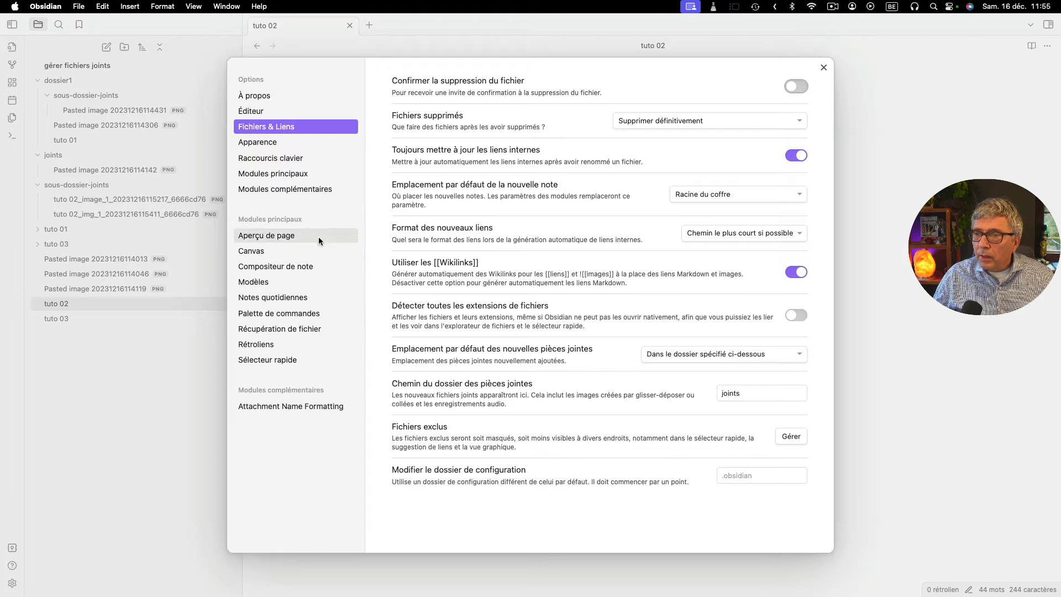
left_click(265, 407)
scroll(564, 334, "down", 5)
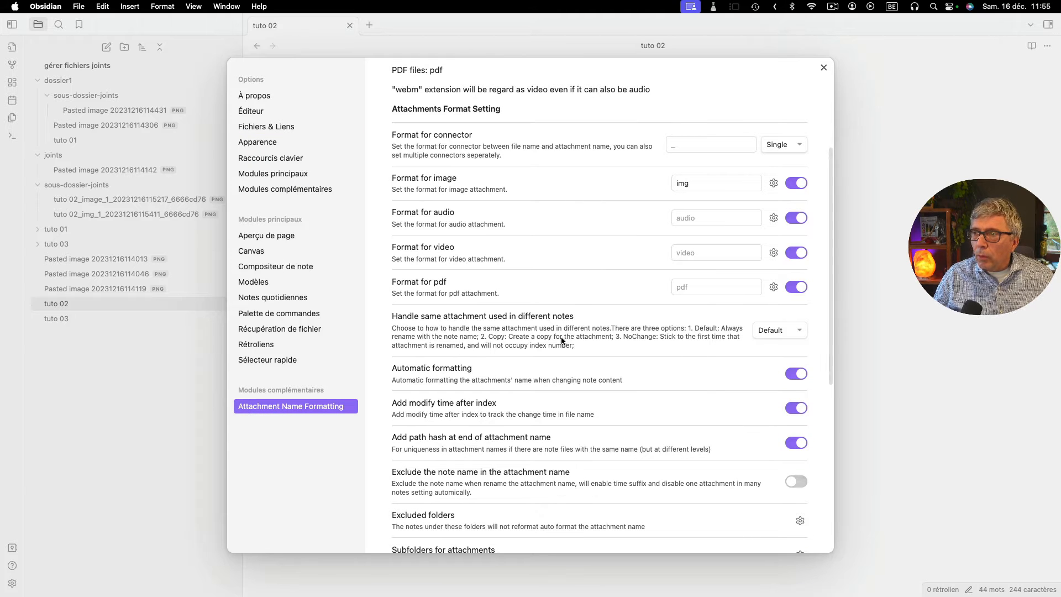
left_click(707, 187)
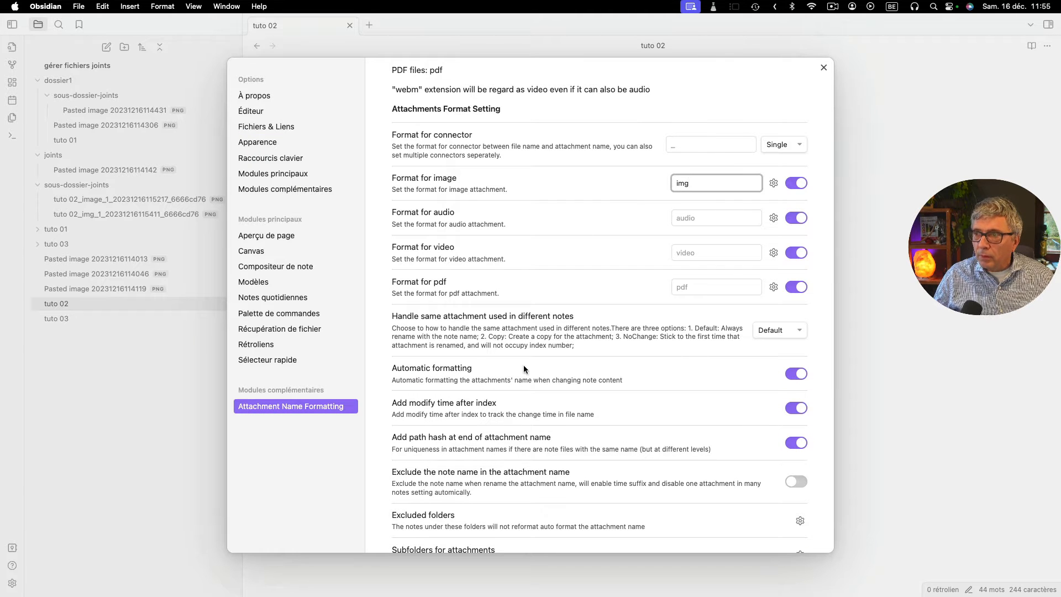
scroll(524, 368, "down", 5)
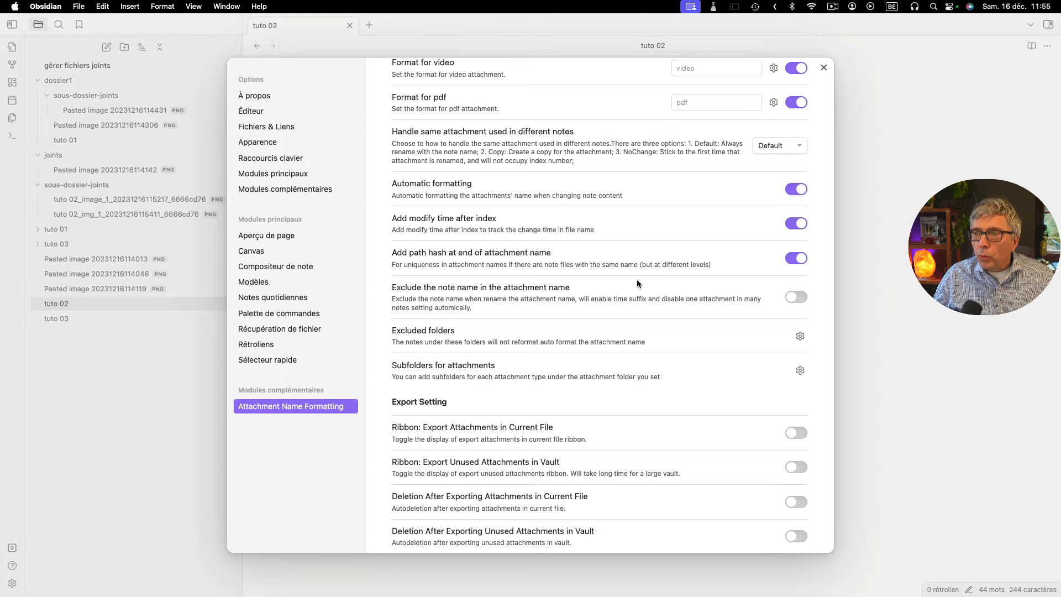
left_click(800, 297)
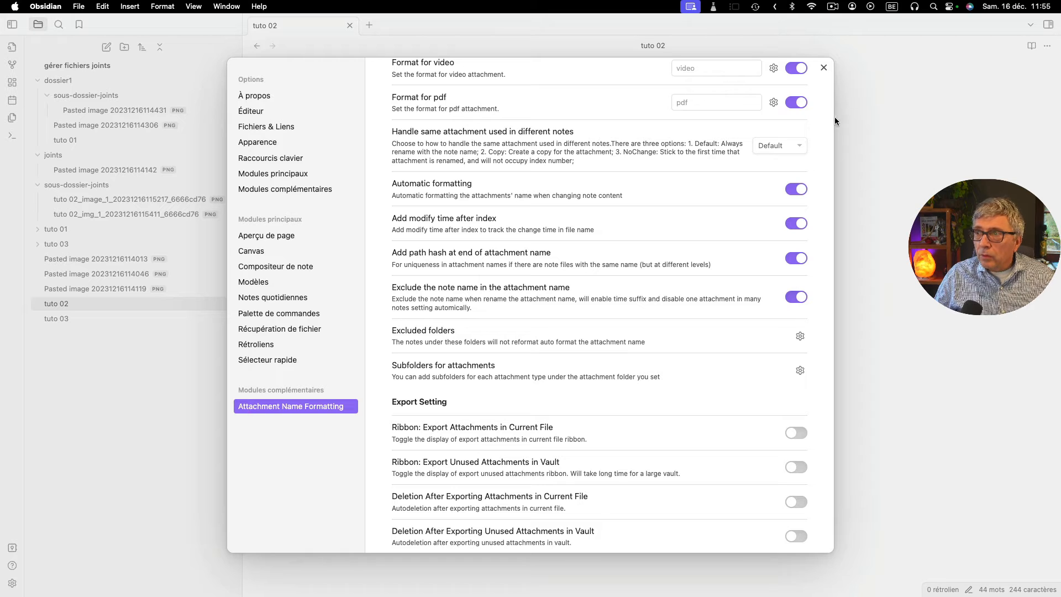
left_click(824, 67)
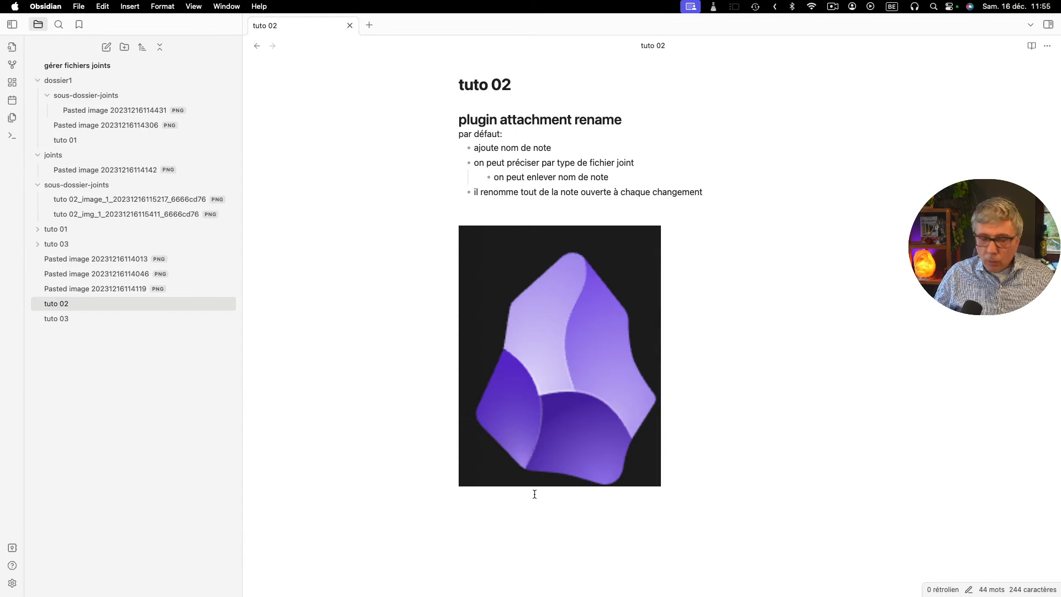
- Paste the captured image below the first image in "tuto 02" and check the link names of both images
type("![[Pasted image 20231216115527.png]]")
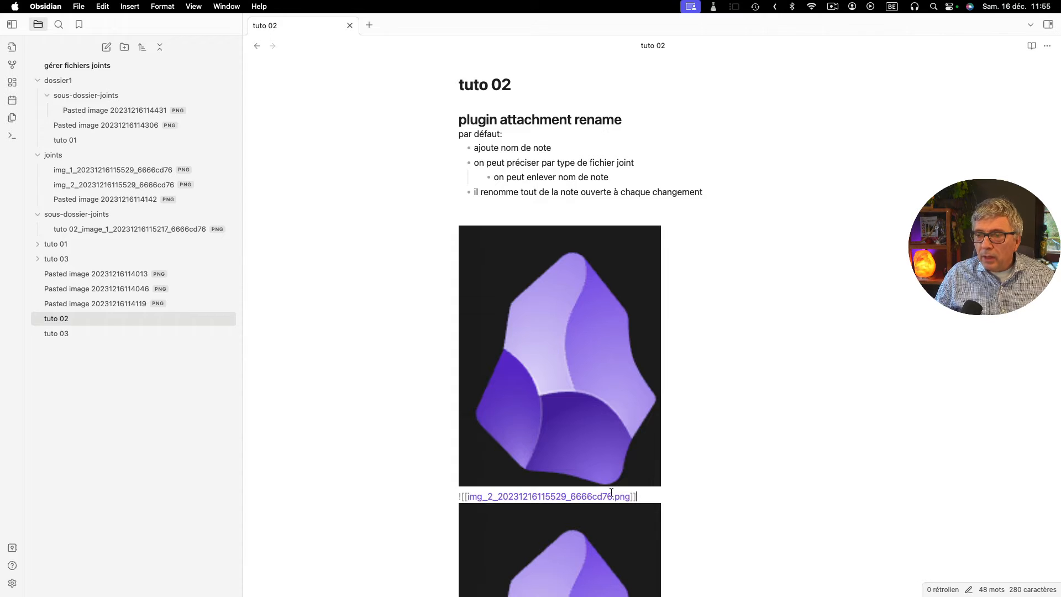
left_click(525, 397)
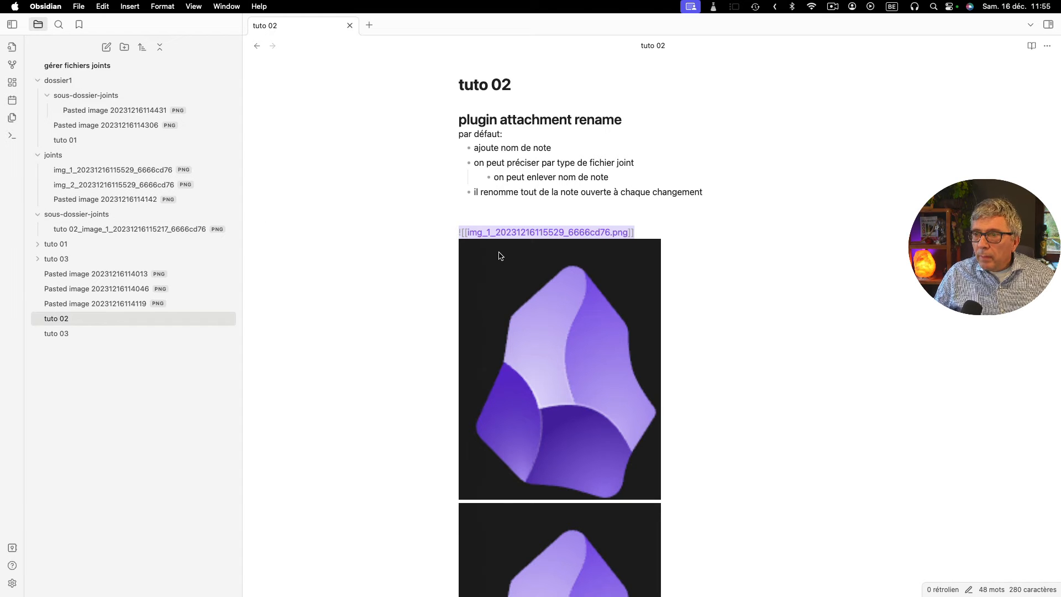
left_click(529, 539)
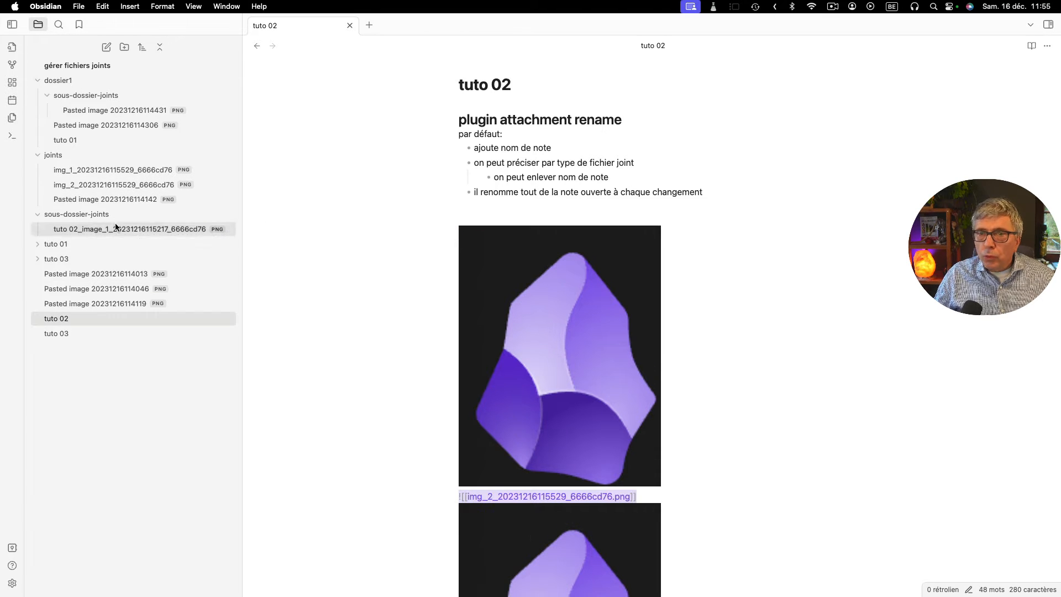
left_click(597, 272)
left_click(620, 565)
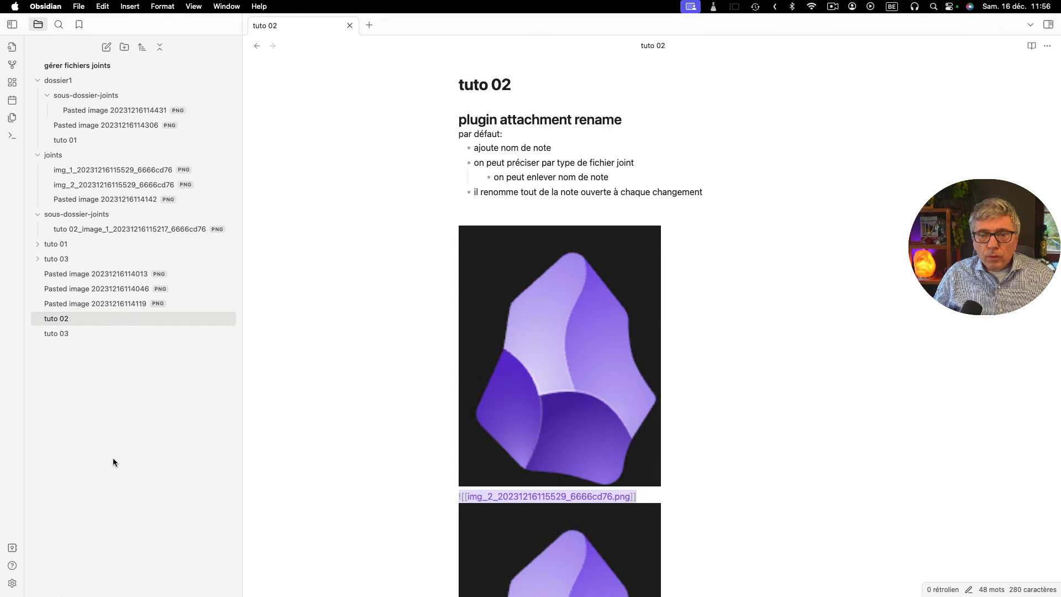
- Disable "Exclude the note name in the attachment name" in the Attachment Name Formatting options and close the settings
left_click(12, 585)
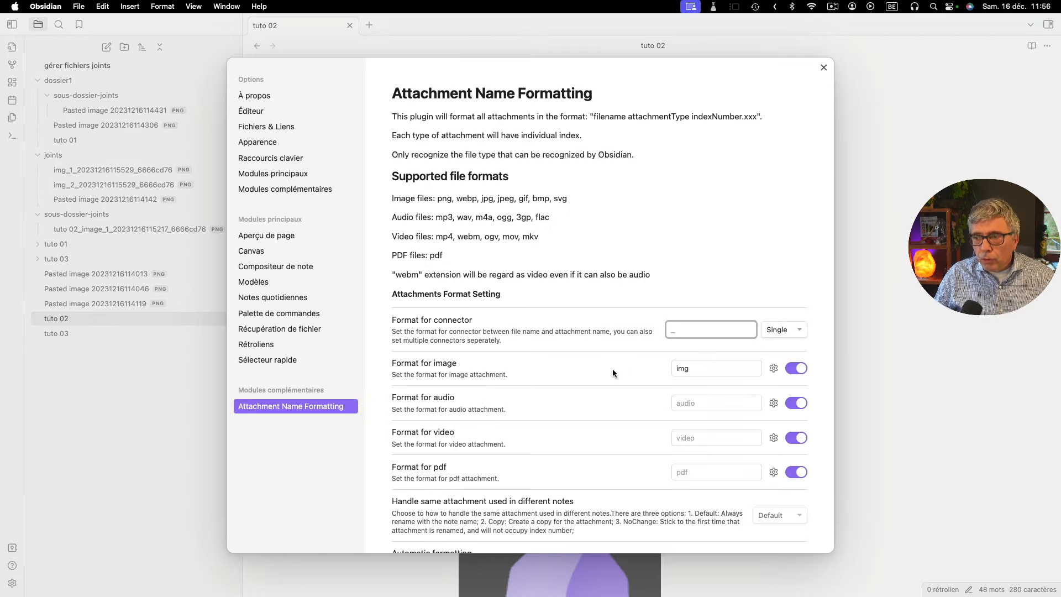
scroll(612, 369, "down", 5)
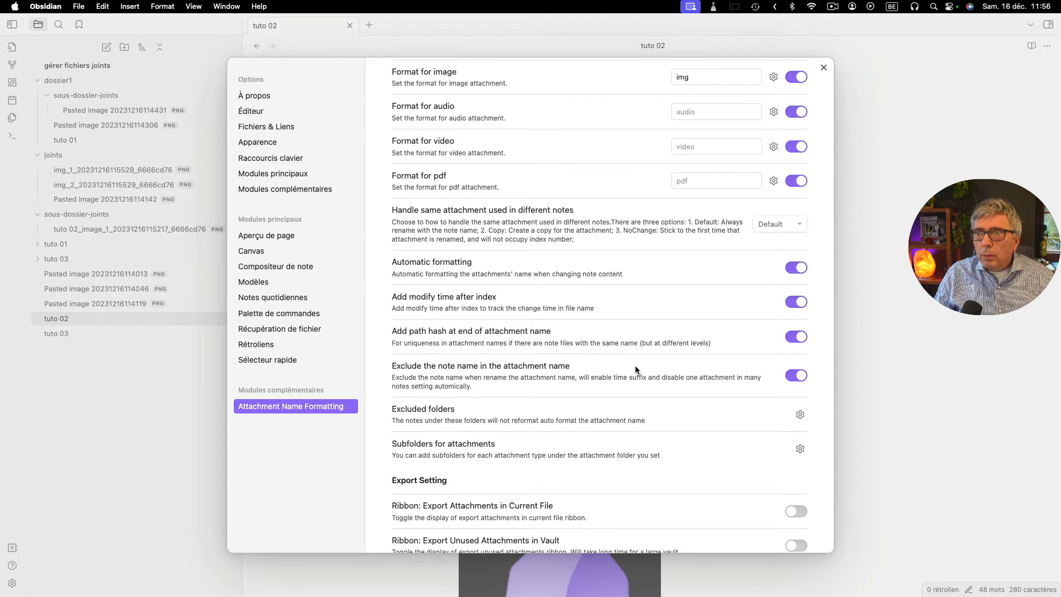
scroll(636, 369, "down", 1)
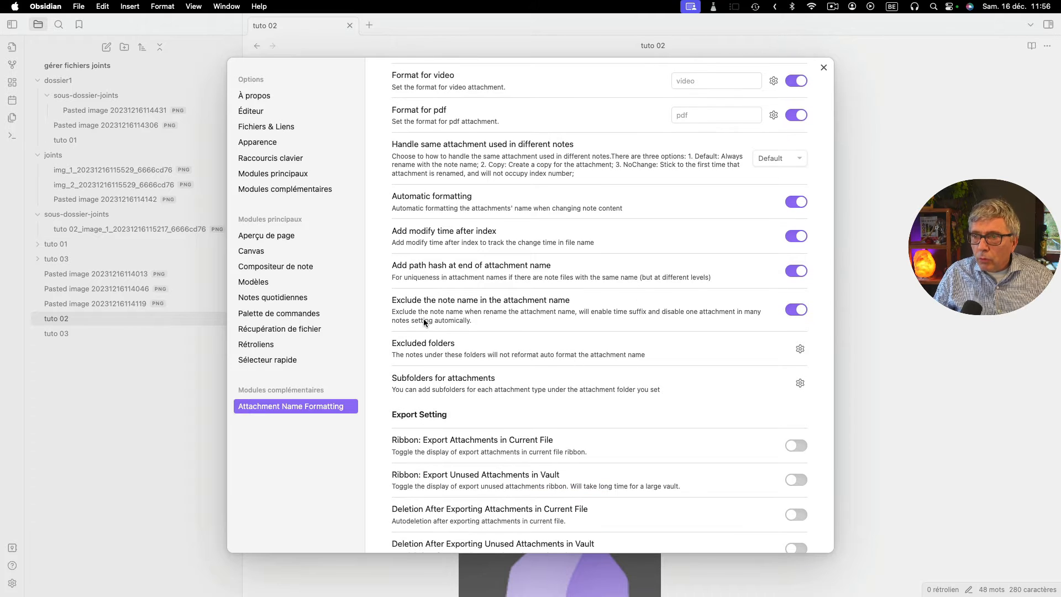
left_click(800, 311)
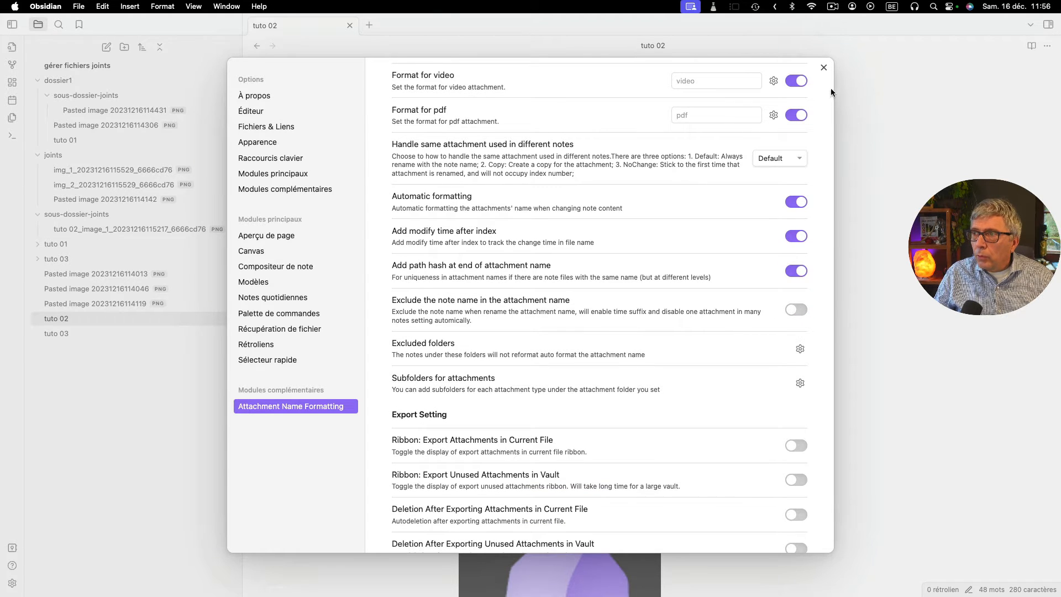
left_click(823, 67)
- Insert an empty line between the two images in "tuto 02" and select the first image's link to check its name
left_click(581, 279)
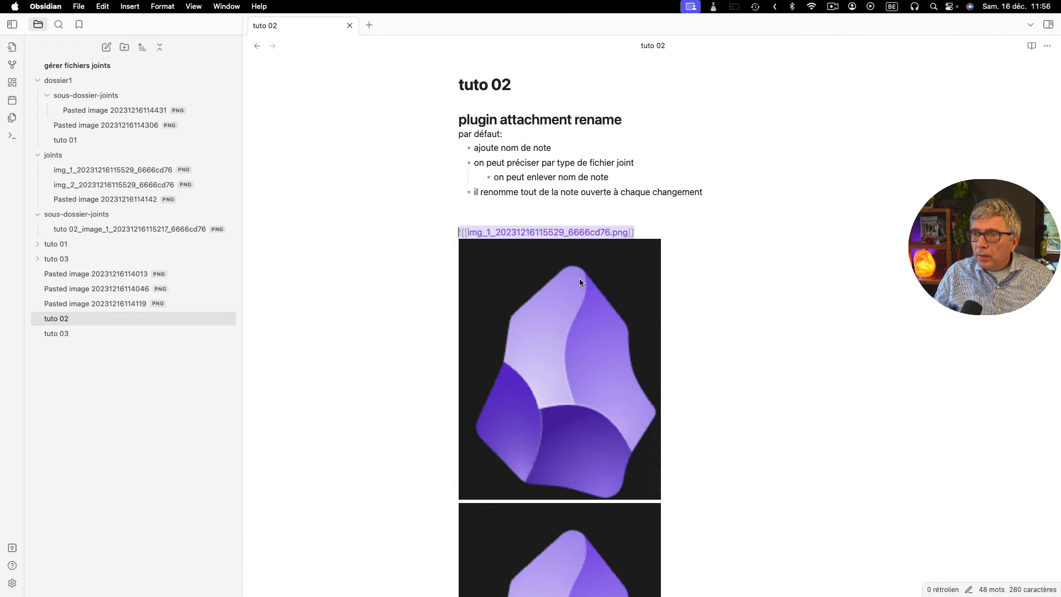
left_click(639, 230)
key("Return")
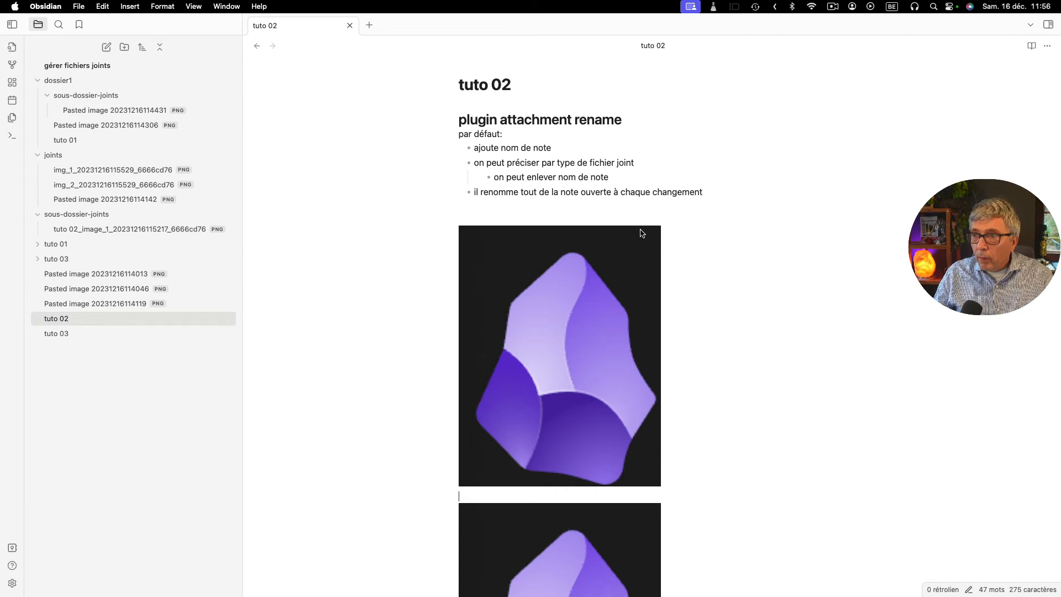
left_click(606, 265)
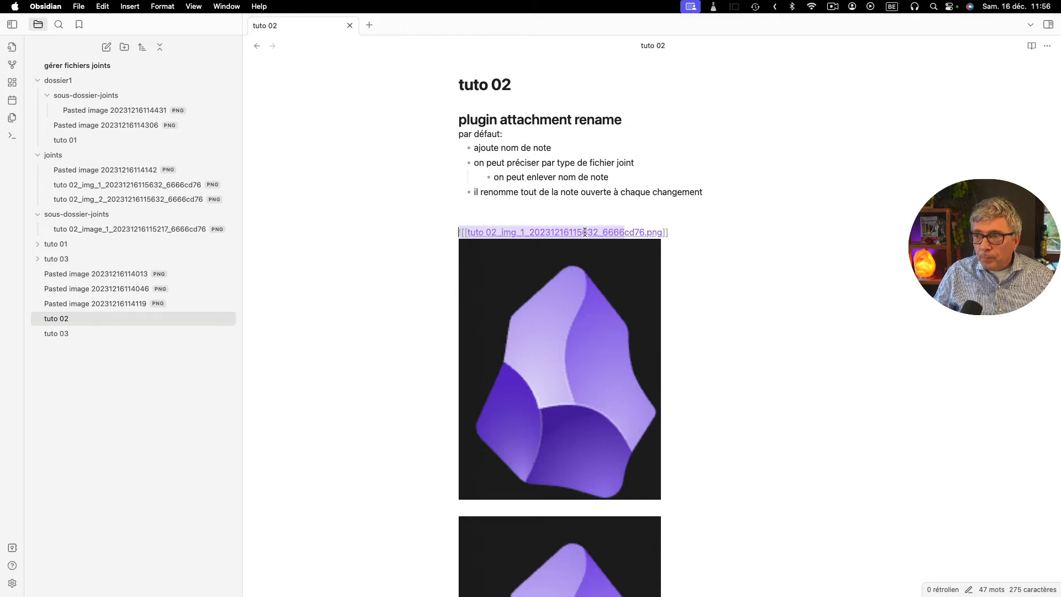
left_click(695, 234)
left_click_drag(695, 233, 451, 234)
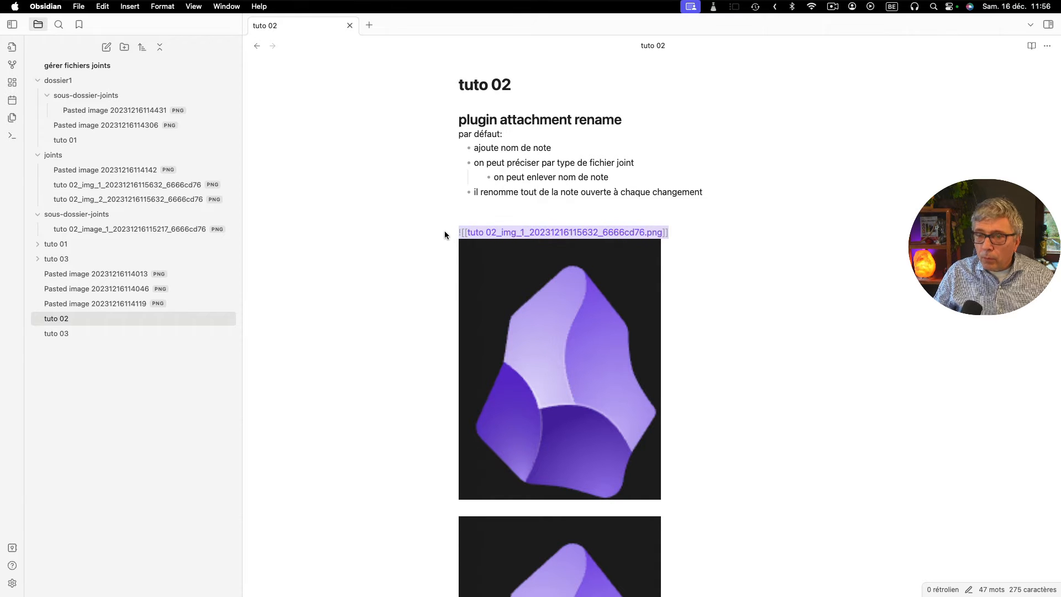
- Create a folder named "tuto 02a" at the vault root
left_click(91, 376)
left_click(125, 48)
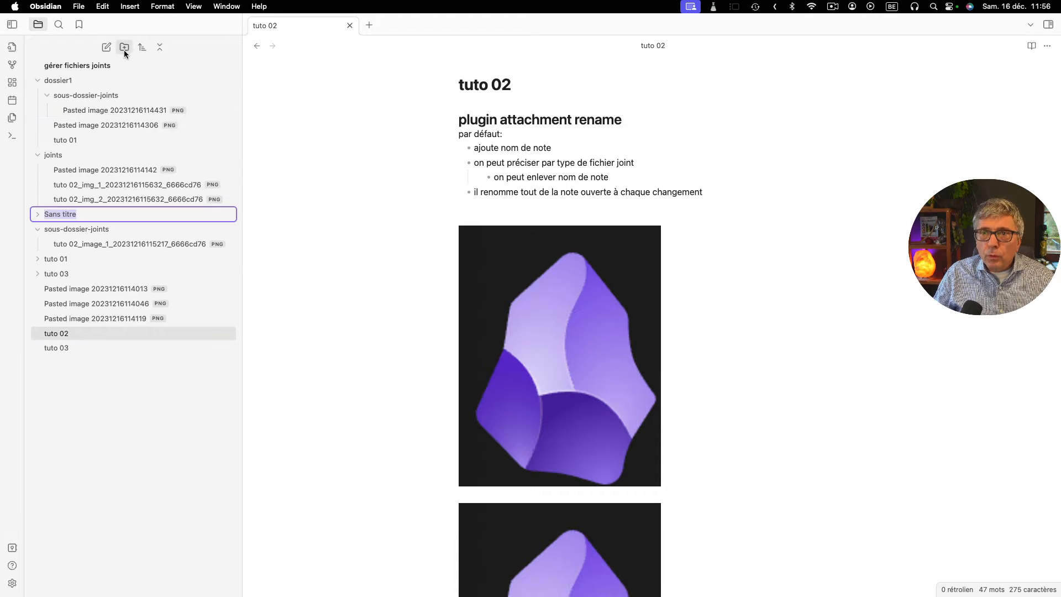
type("tut")
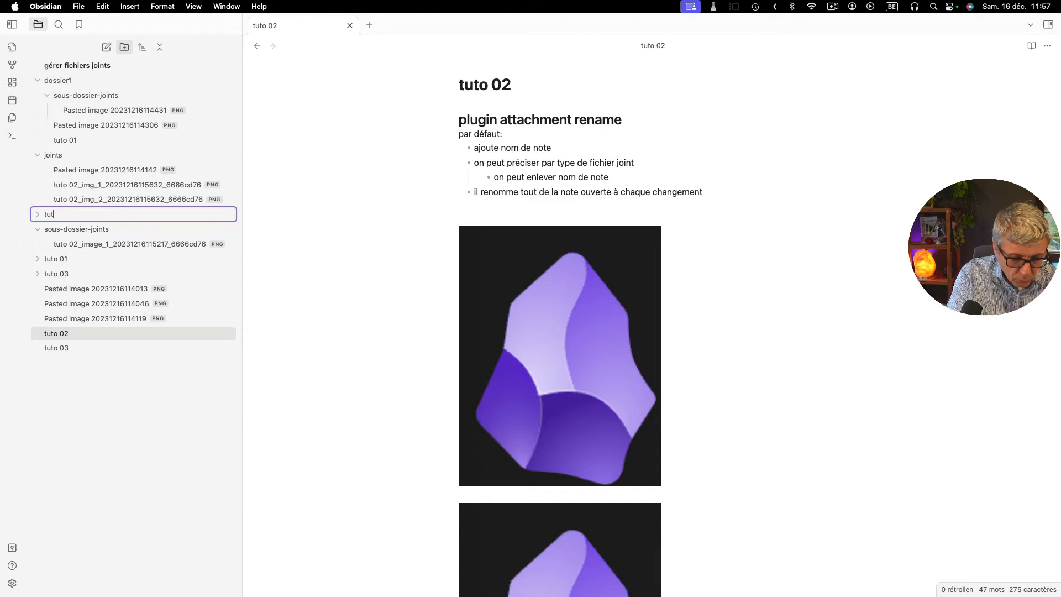
type("o 02a")
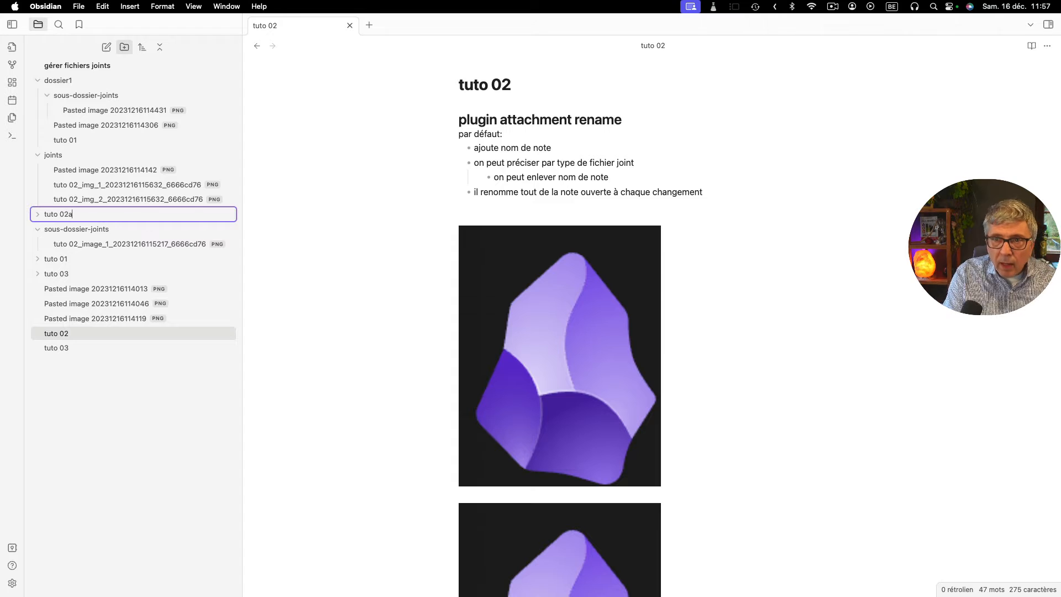
key("Return")
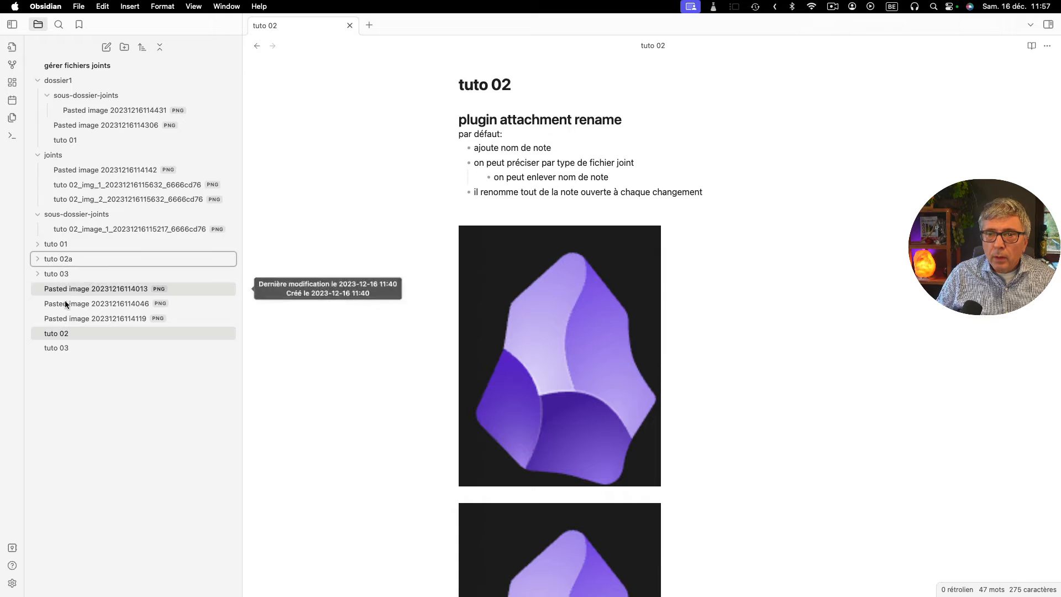
- Create a note titled "tuto02a" at the vault root
left_click(106, 47)
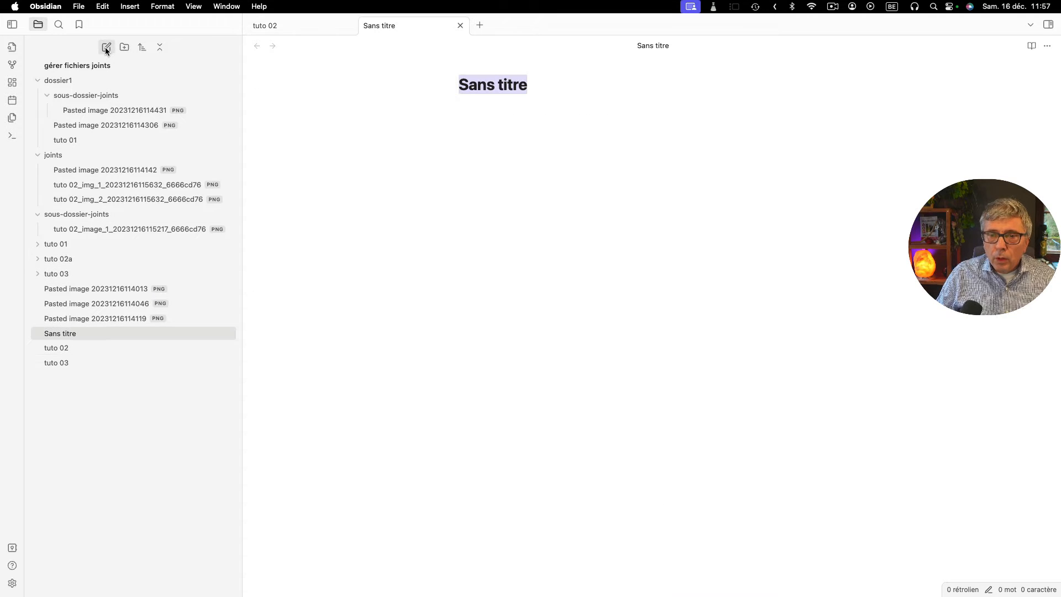
type("tuto")
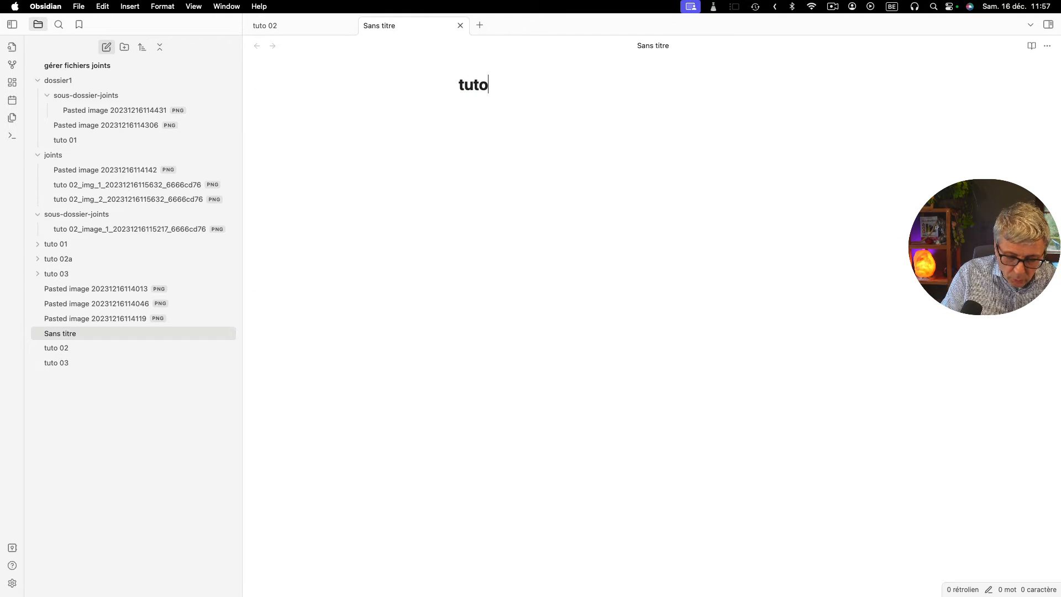
type("02a")
key("Return")
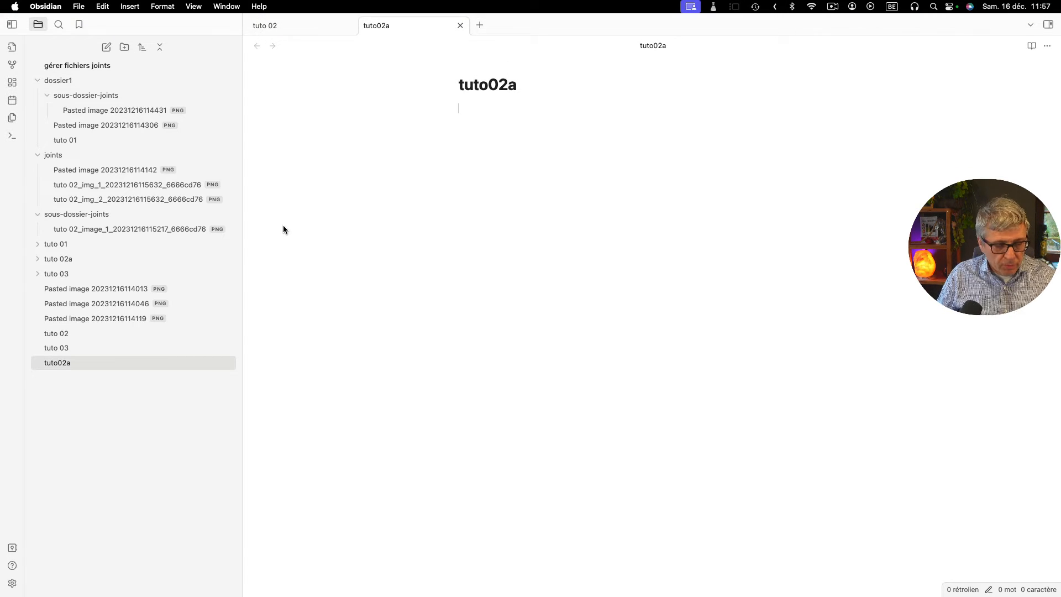
- Paste the copied image link into "tuto02a" followed by an empty line, then view the renamed image file in the "joints" folder
key("super+v")
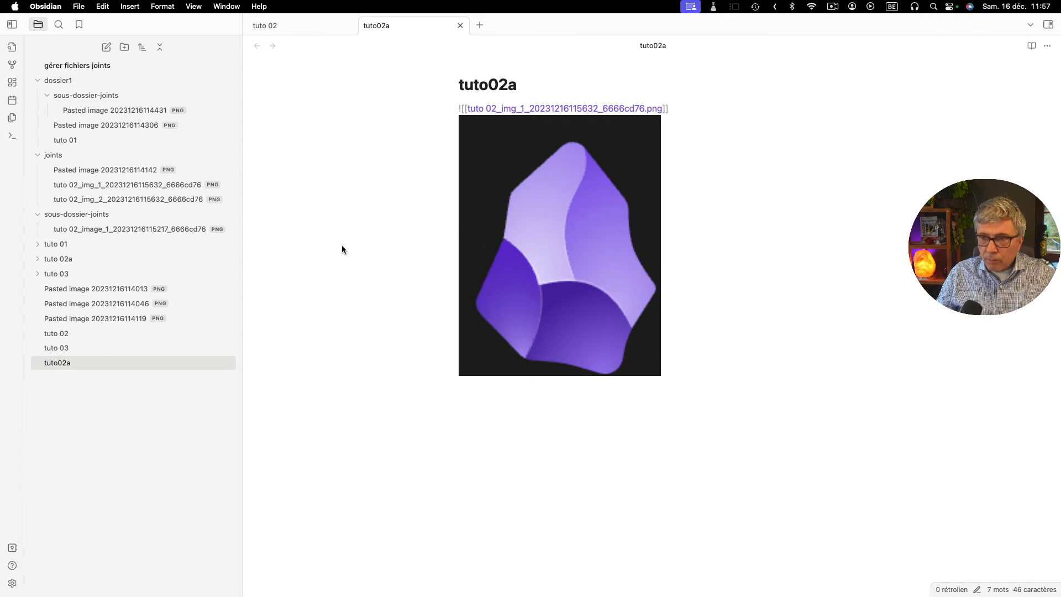
key("Return")
left_click(513, 214)
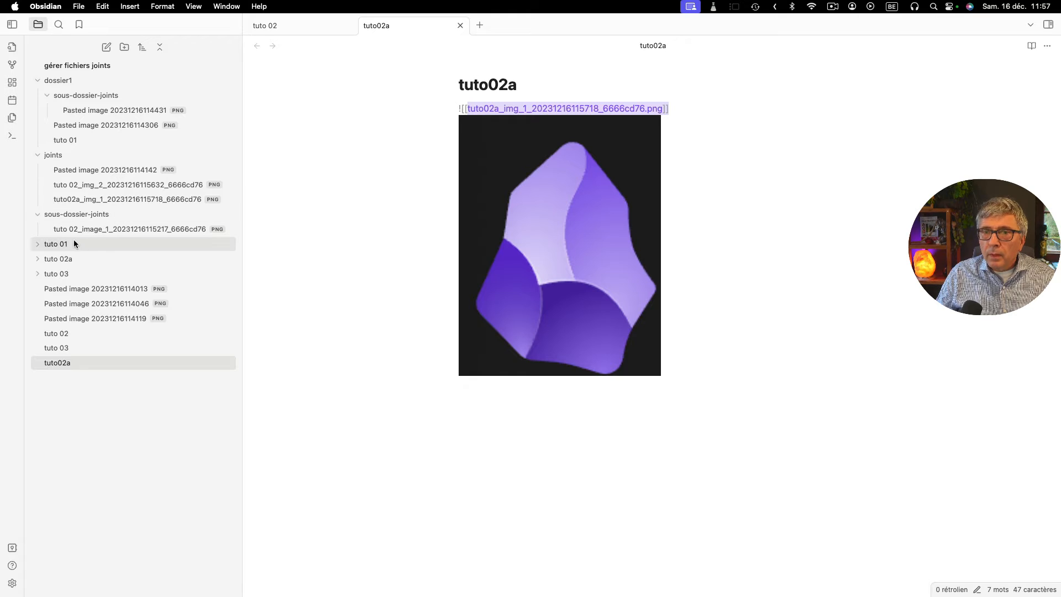
left_click(81, 200)
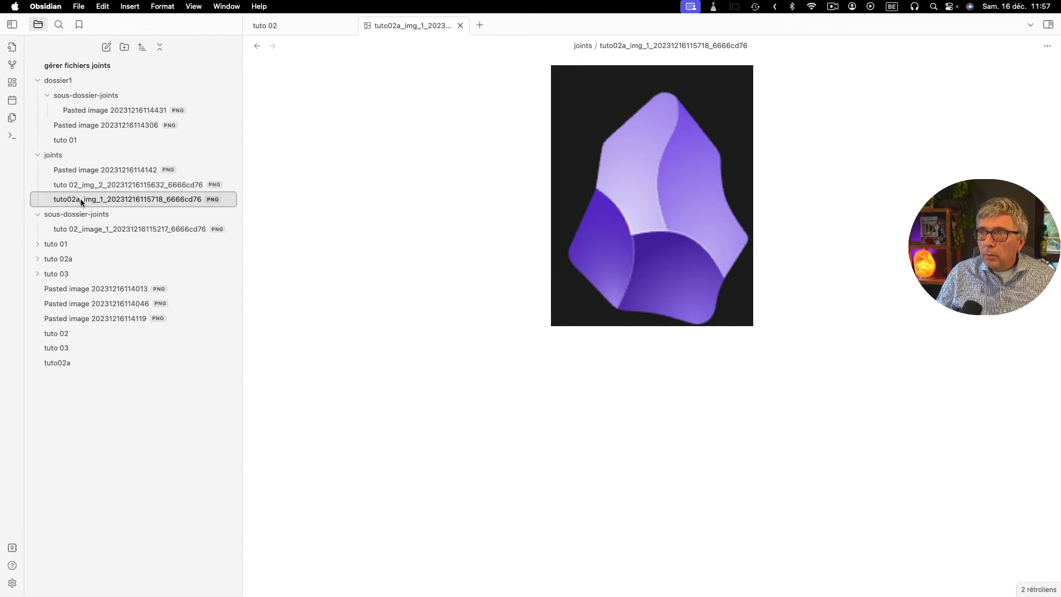
- Open the note "tuto 02" and check which file name the first image's link uses
left_click(55, 334)
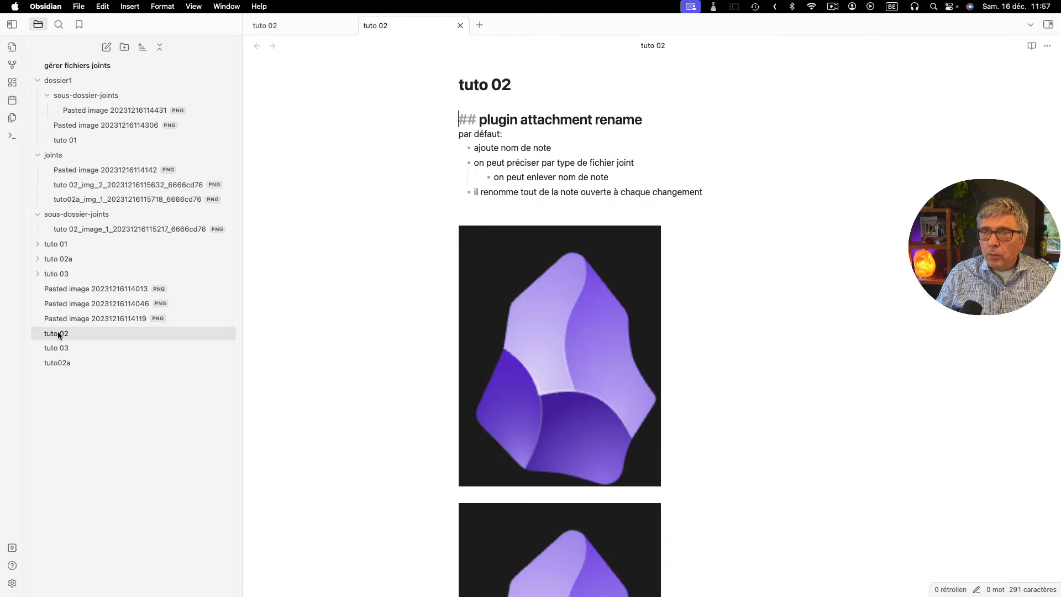
left_click(592, 367)
scroll(613, 394, "down", 3)
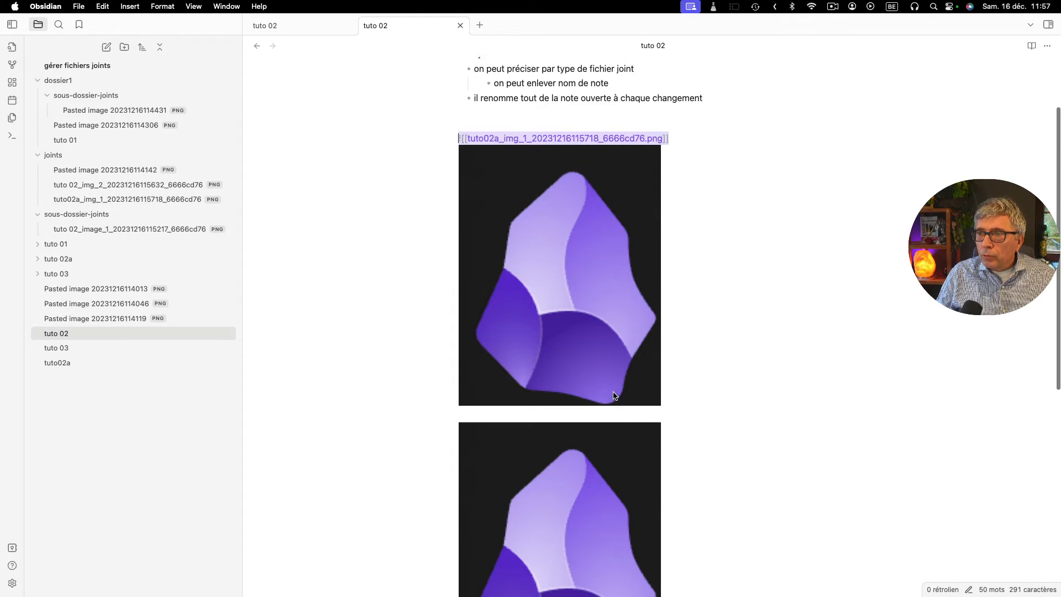
scroll(614, 395, "up", 3)
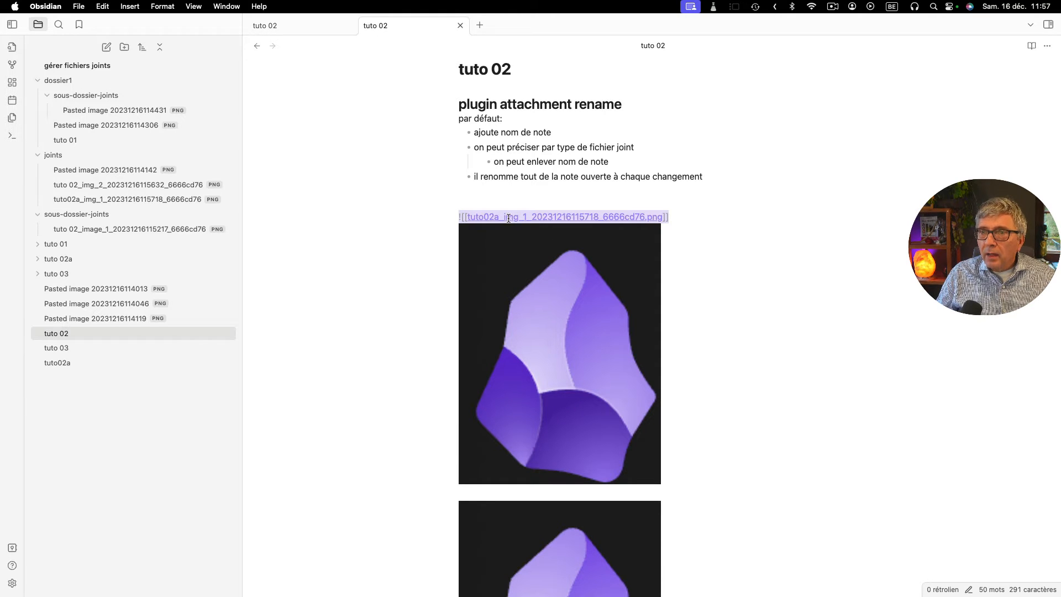
left_click(687, 210)
left_click(634, 267)
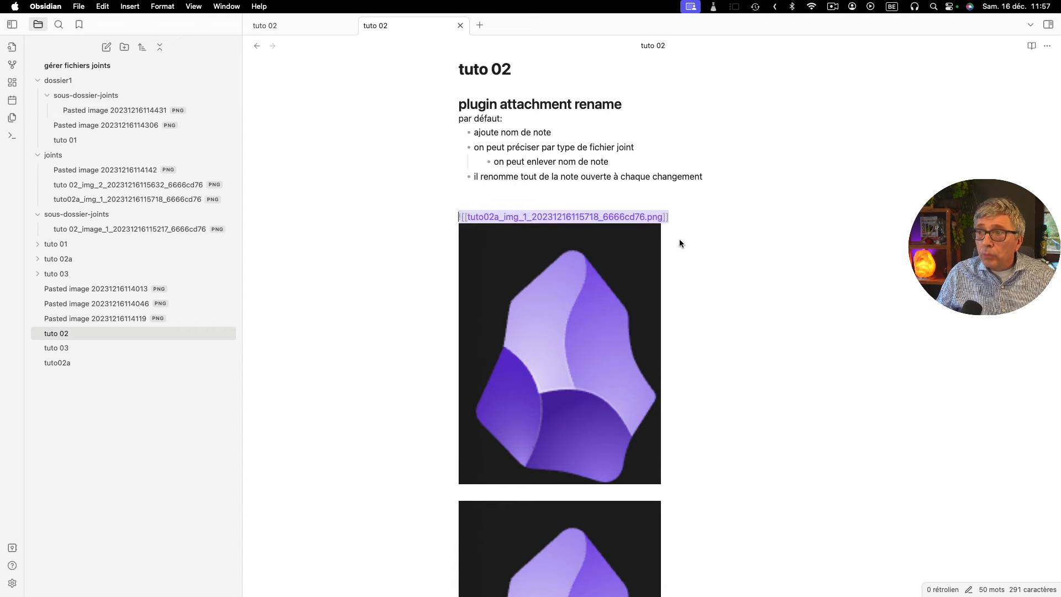
- Insert an empty line below the first image in "tuto 02" and compare its link with the one in "tuto02a"
left_click(688, 218)
key("Return")
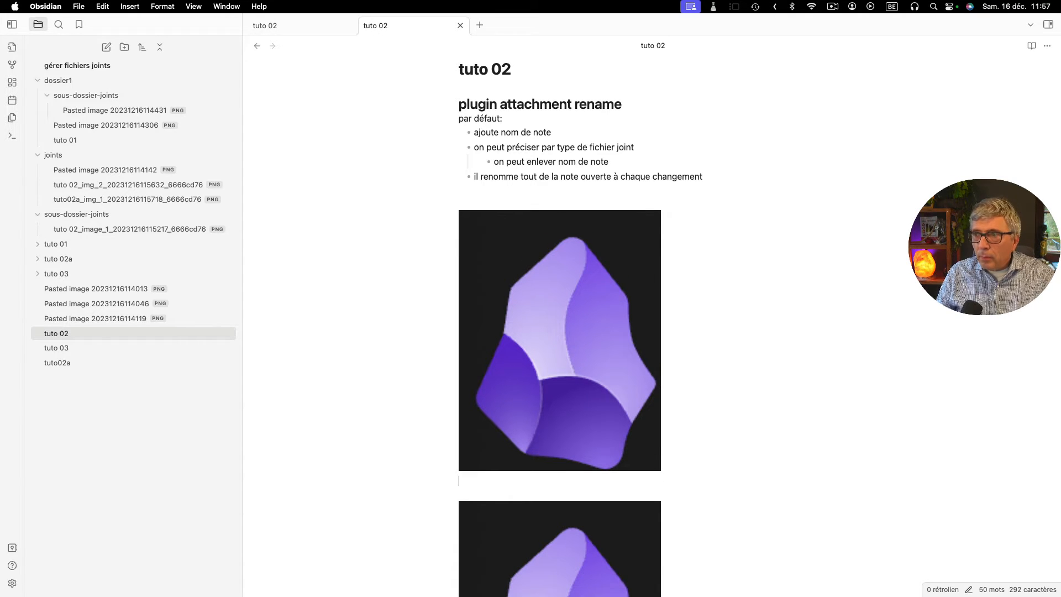
left_click(570, 283)
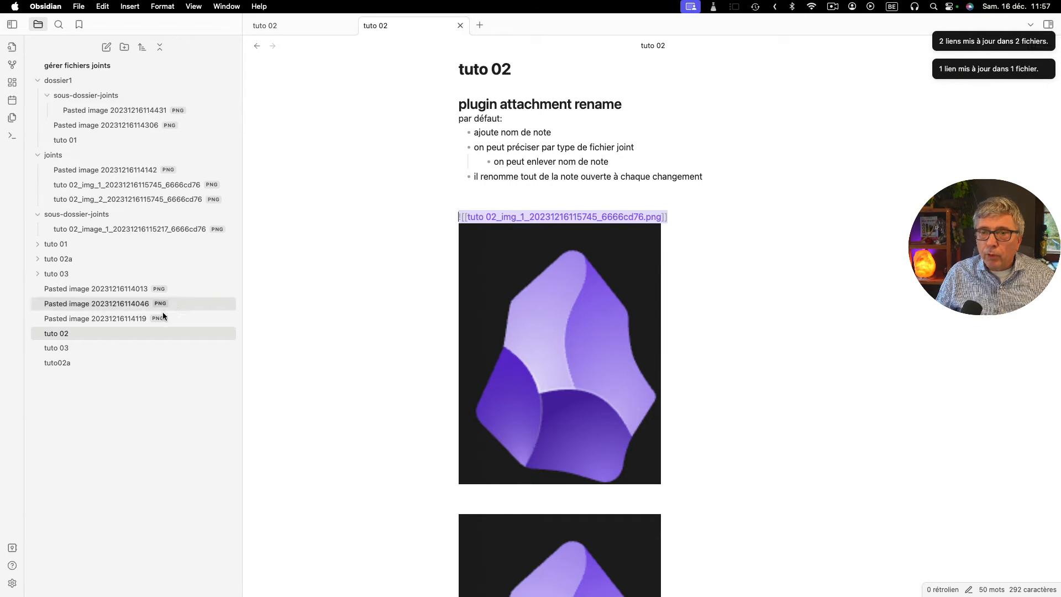
left_click(55, 363)
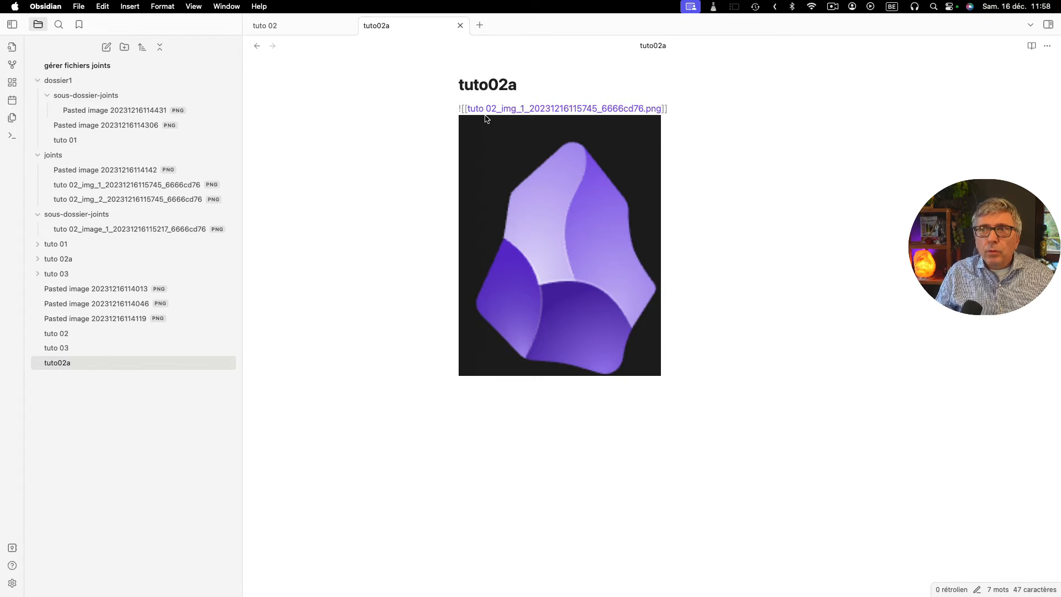
- Enable "Exclude the note name in the attachment name" in the Attachment Name Formatting options and close the settings
left_click(12, 583)
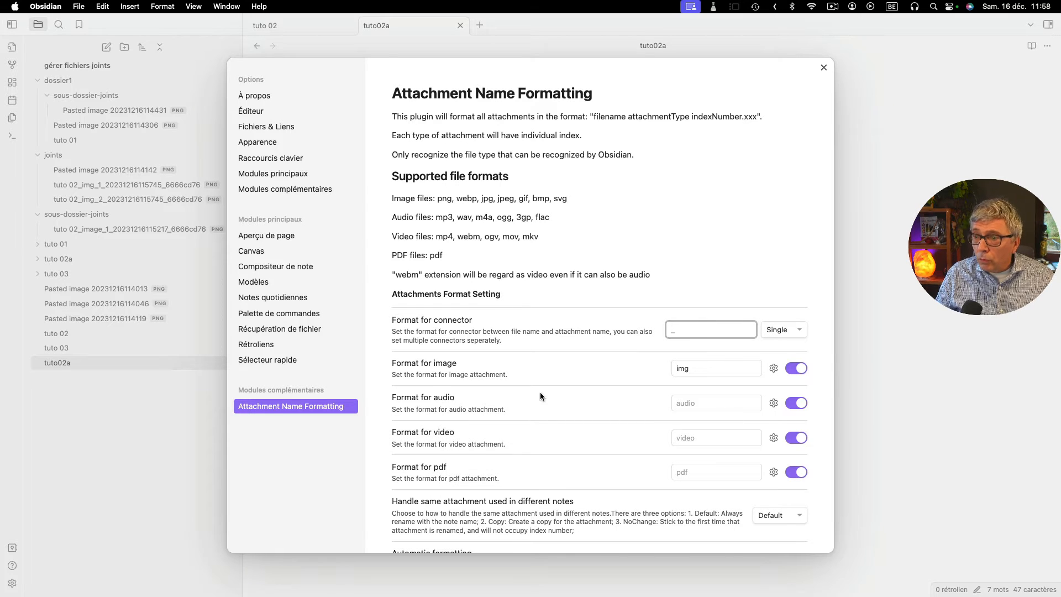
scroll(543, 392, "down", 3)
scroll(544, 397, "down", 5)
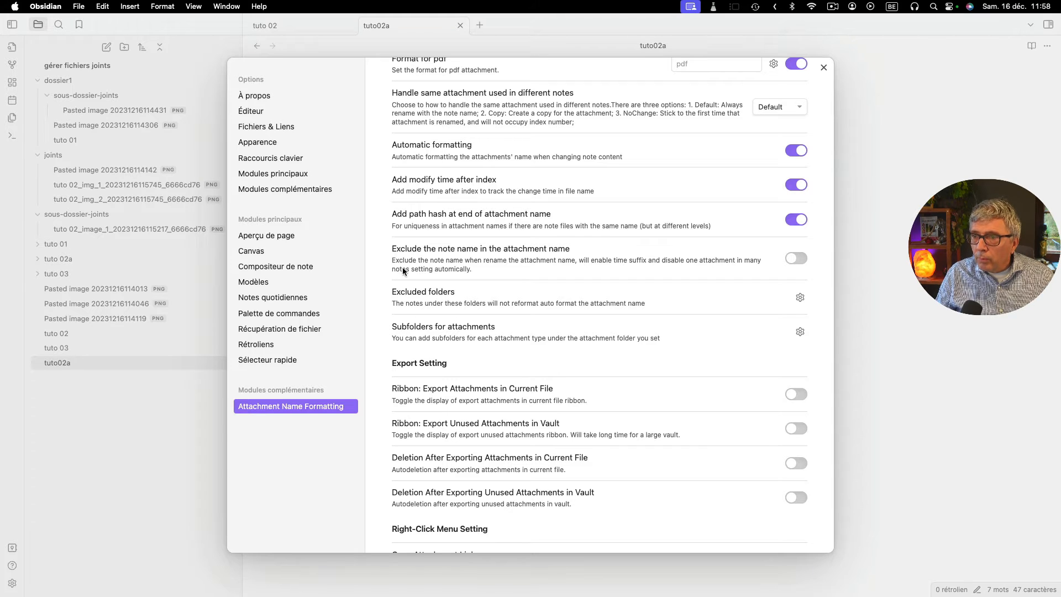
left_click(803, 262)
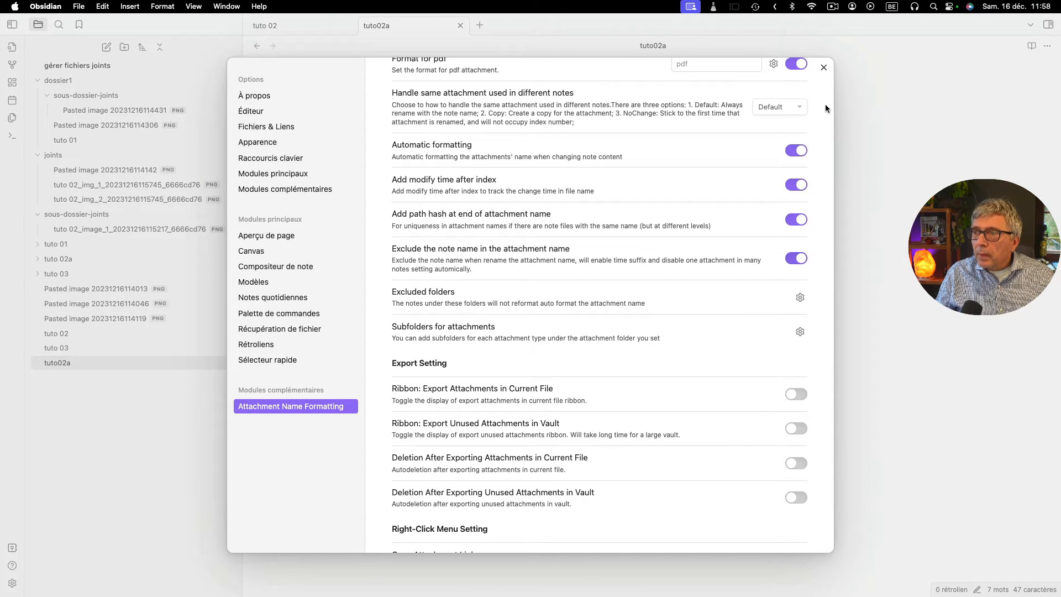
left_click(824, 67)
- Insert an empty line after the image link in "tuto02a" and select the image to check its link
left_click(575, 211)
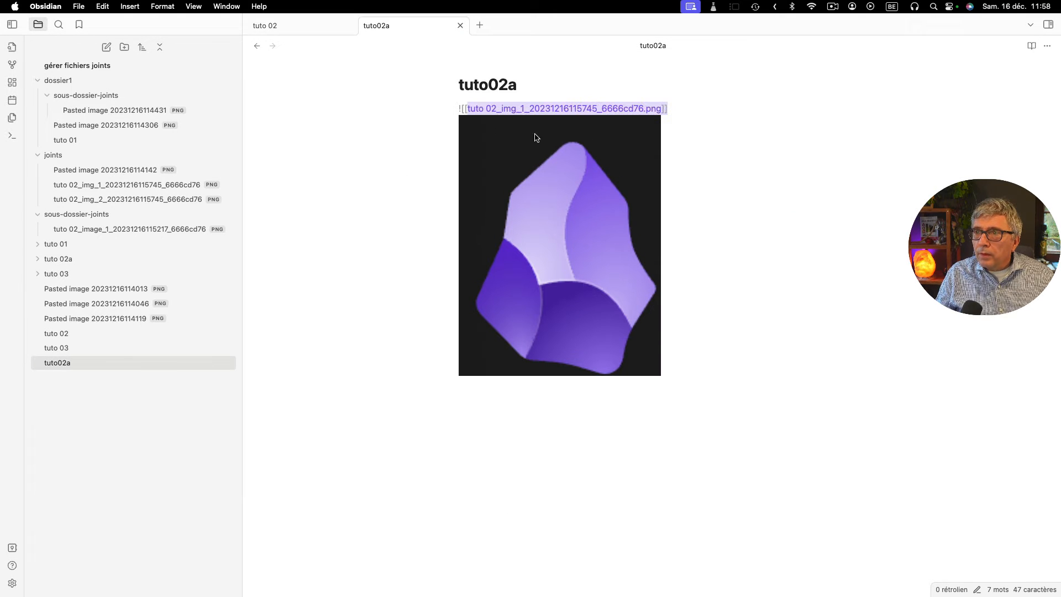
left_click(685, 110)
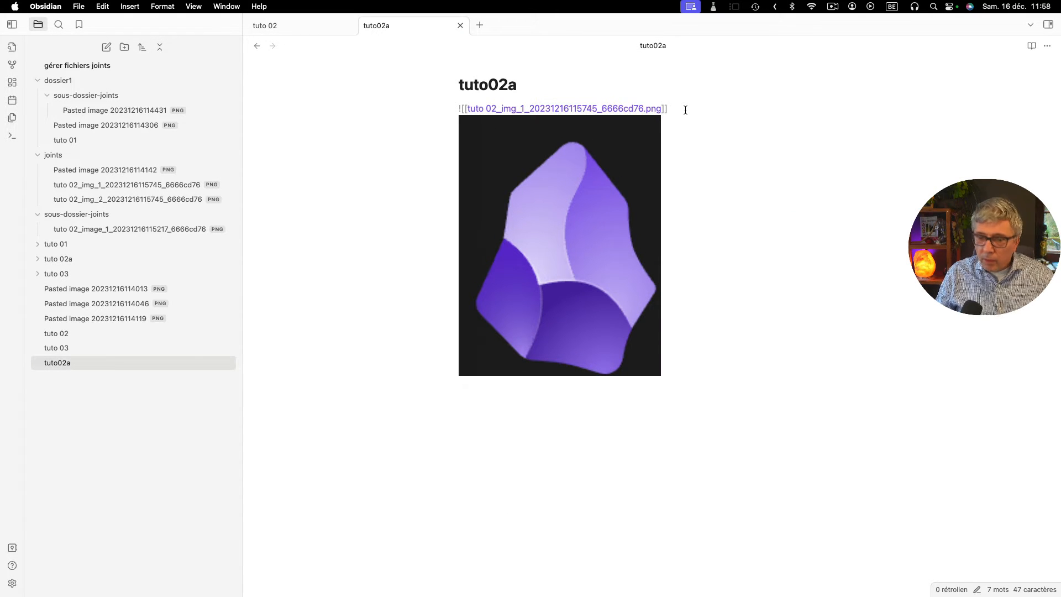
key("Return")
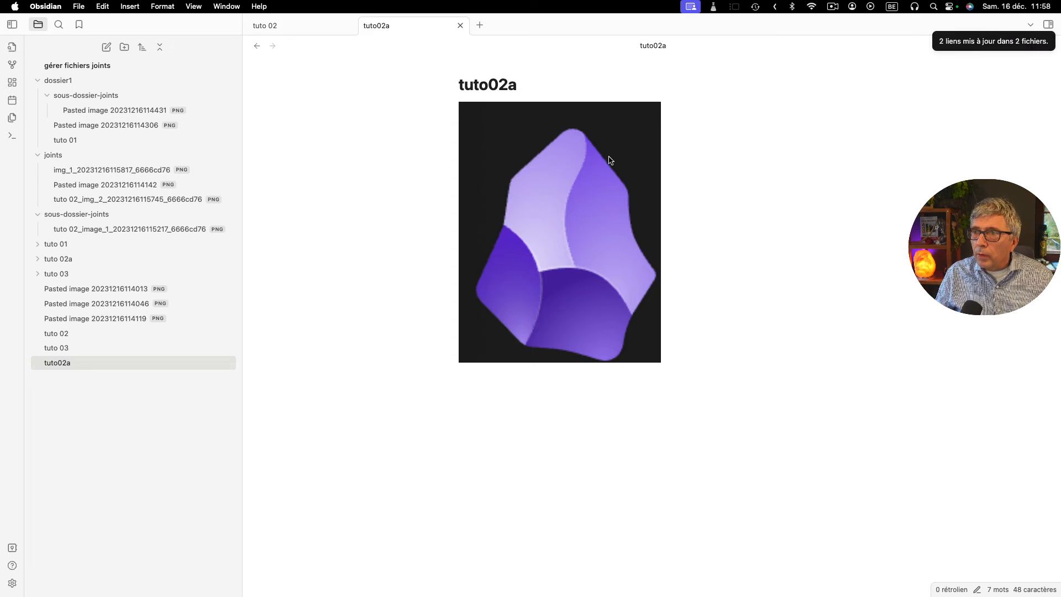
left_click(620, 168)
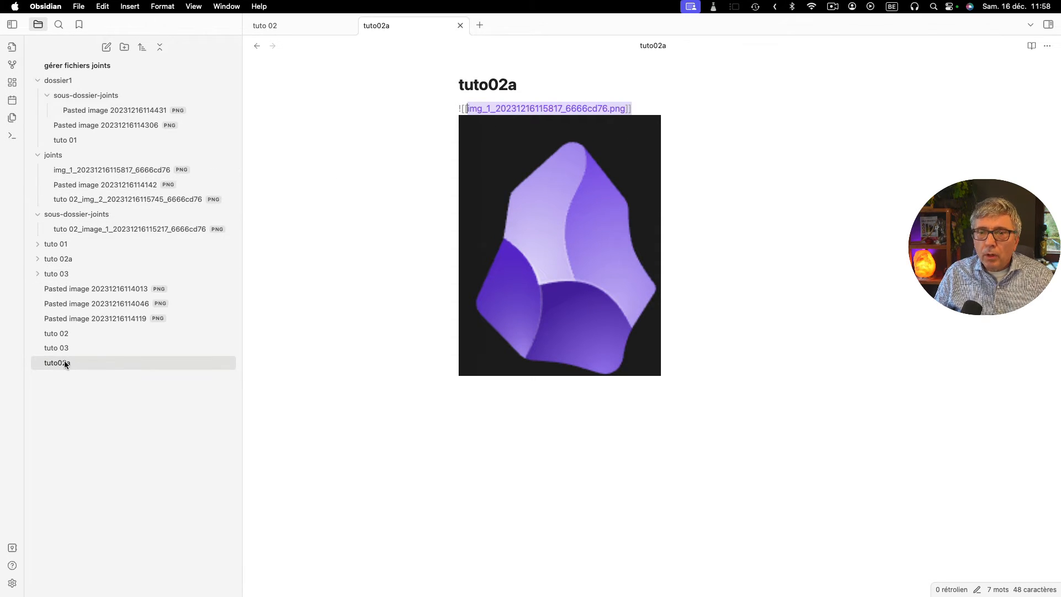
- Open "tuto 02" and check the link names of its first and second images
left_click(60, 334)
left_click(573, 272)
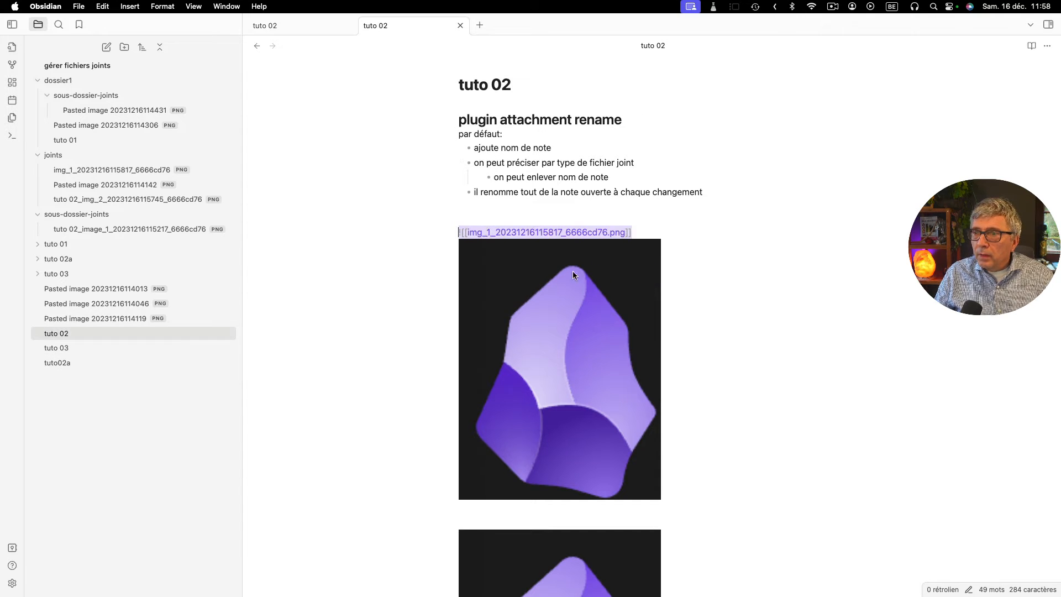
left_click(585, 570)
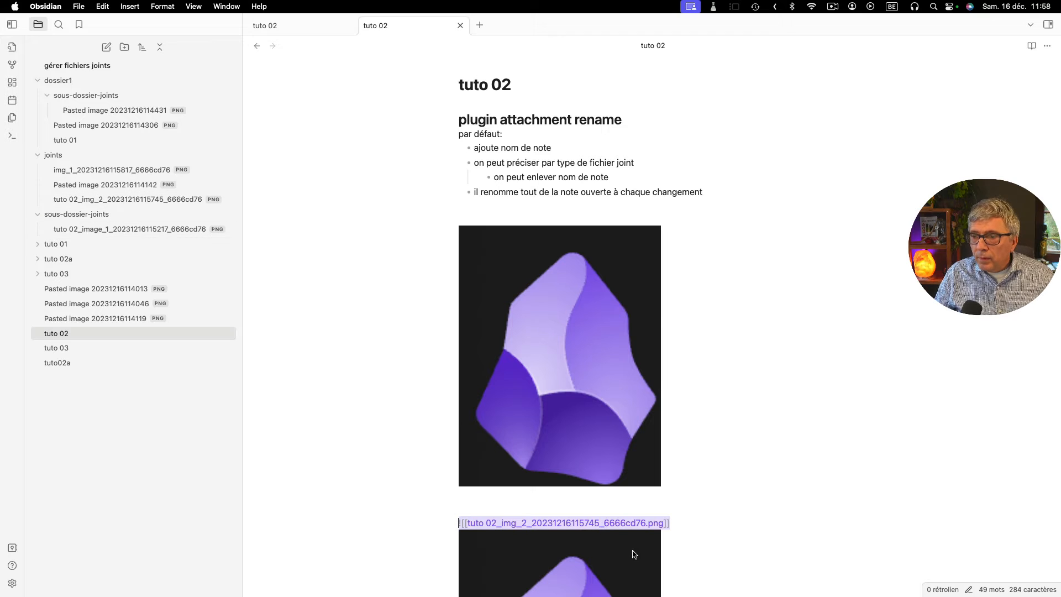
- Insert an empty line after the second image's link in "tuto 02" and select that image to recheck its name
left_click(698, 523)
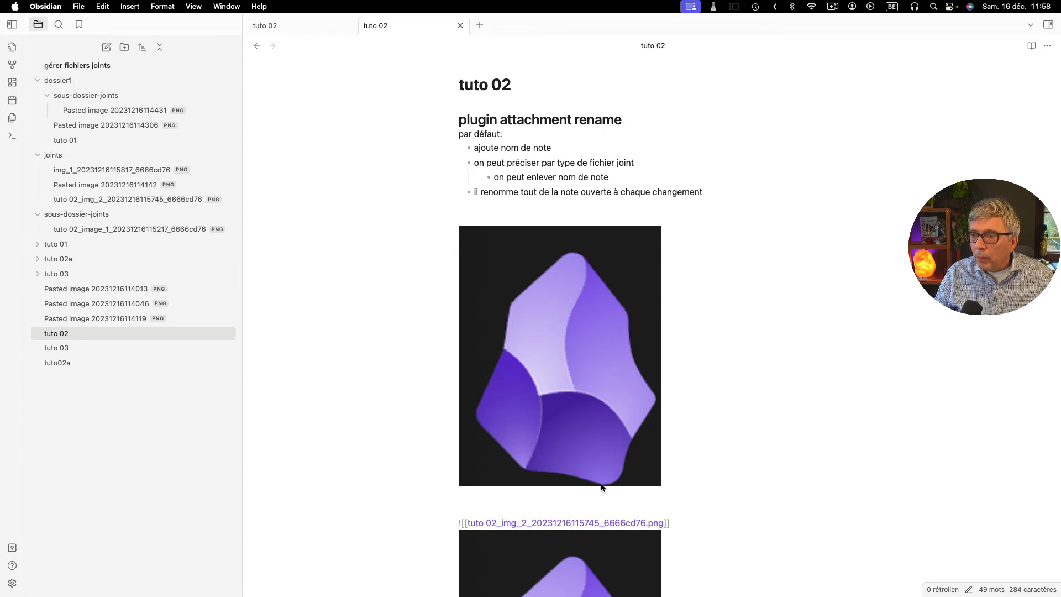
key("Return")
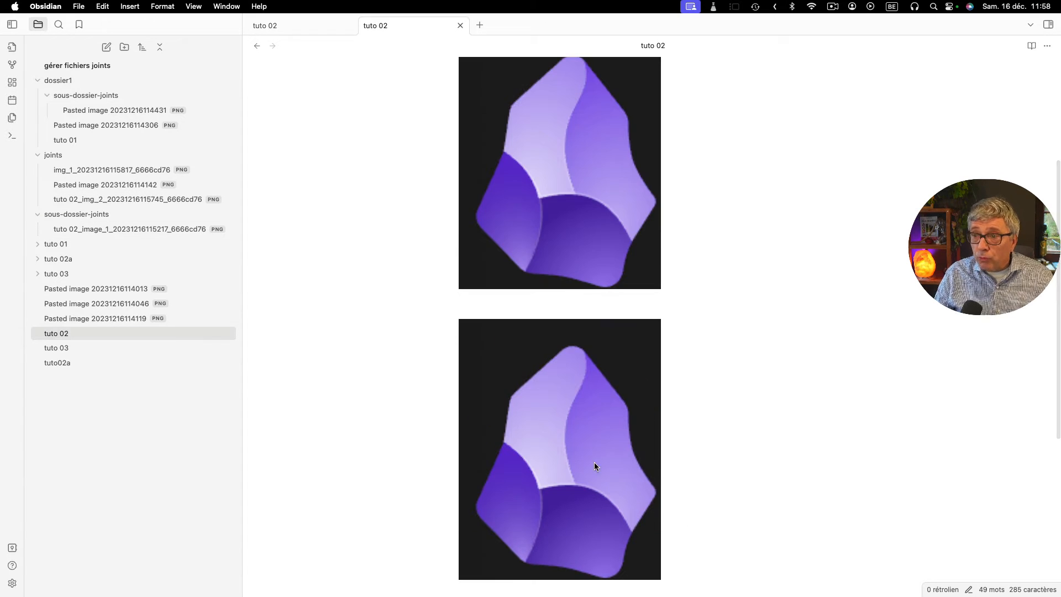
scroll(594, 462, "up", 3)
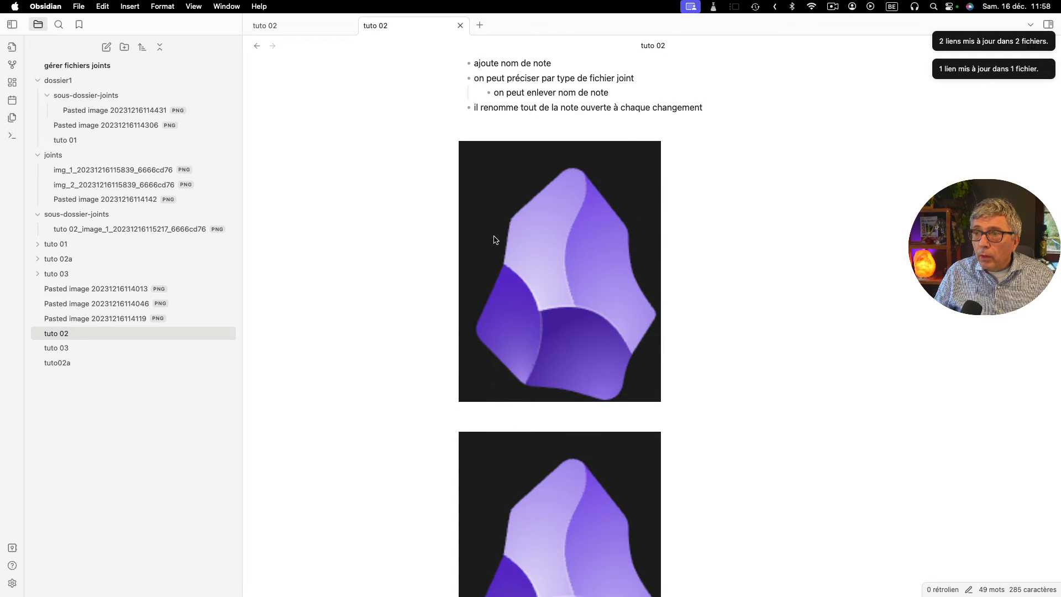
left_click(534, 517)
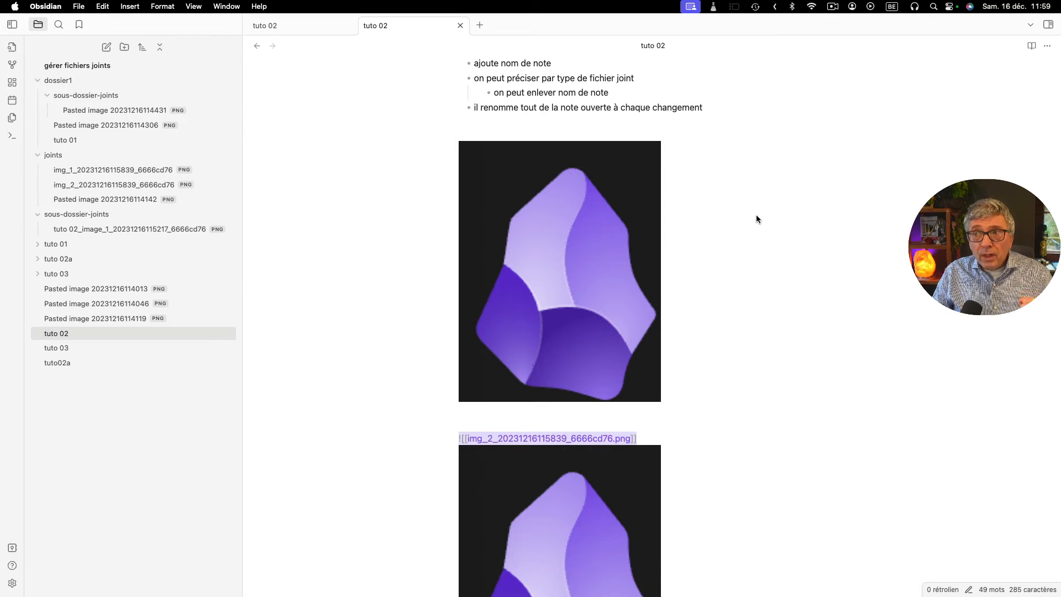
left_click(650, 437)
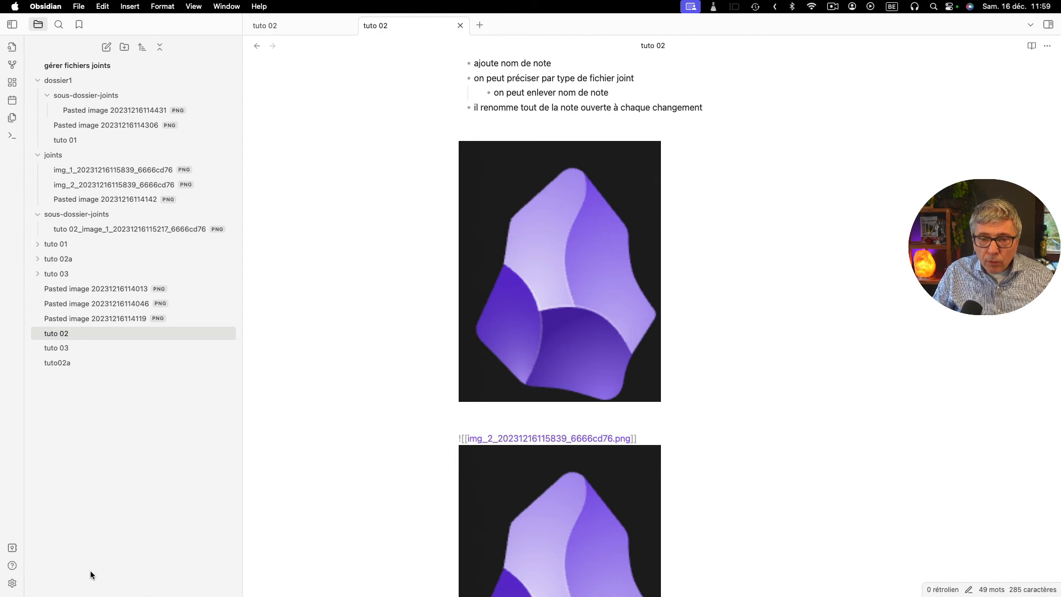
left_click(11, 583)
scroll(503, 445, "down", 5)
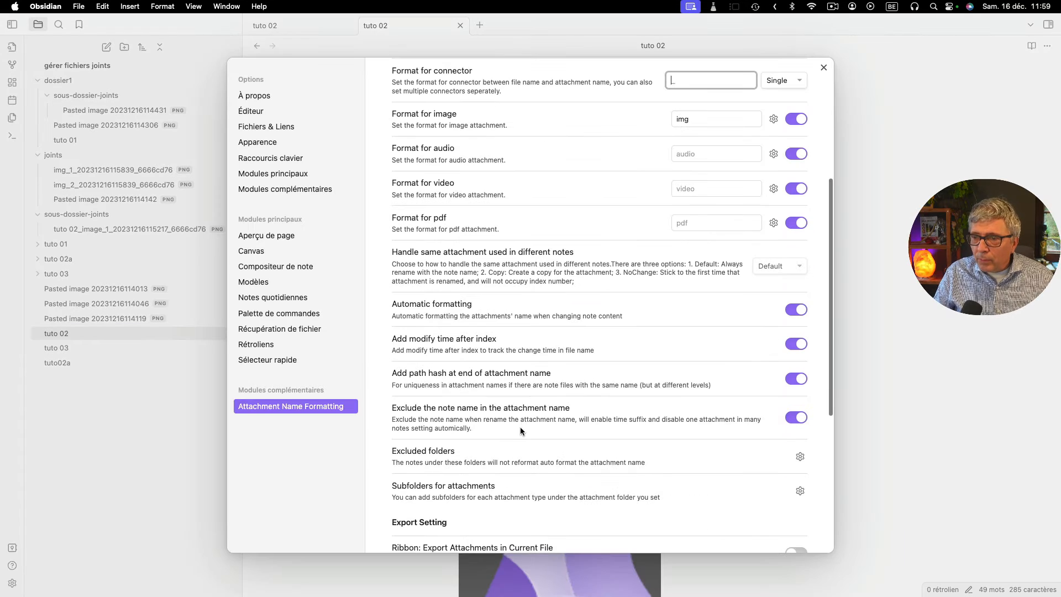
left_click(81, 412)
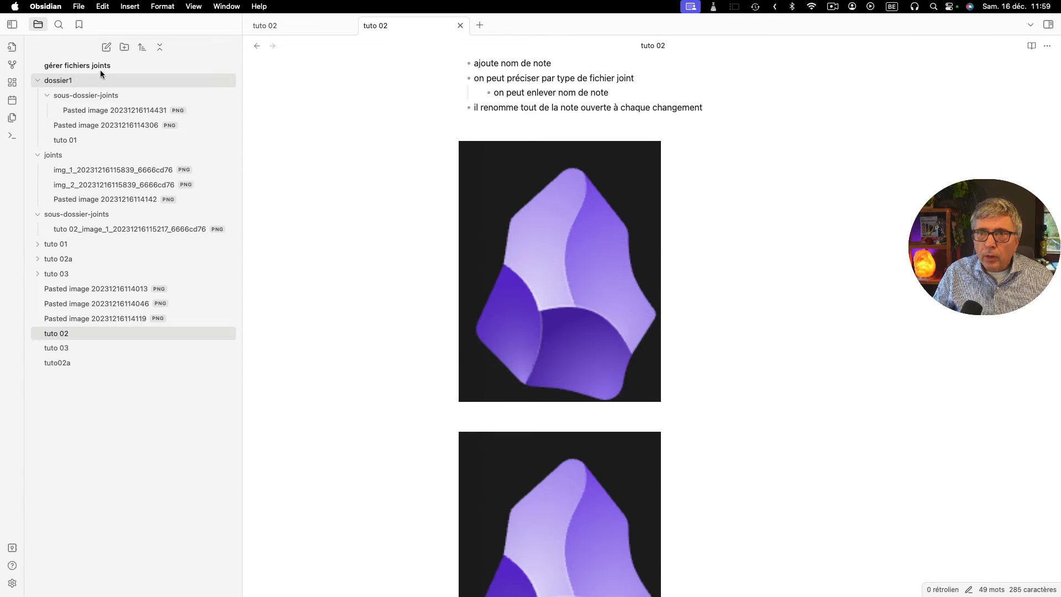
- Create a folder named "journal" at the vault root
left_click(125, 46)
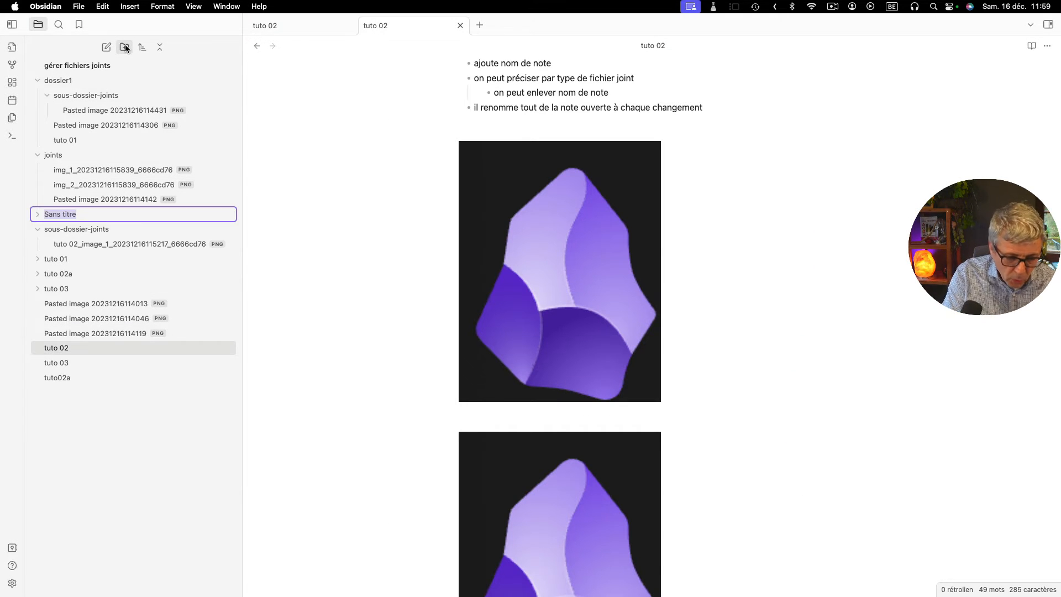
type("jou")
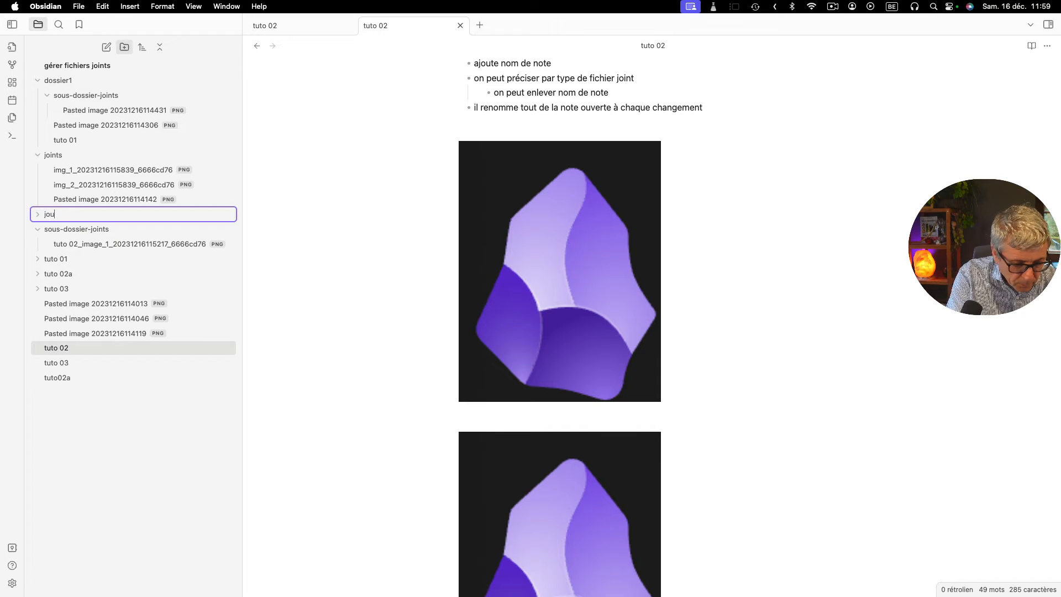
type("rnal")
key("Return")
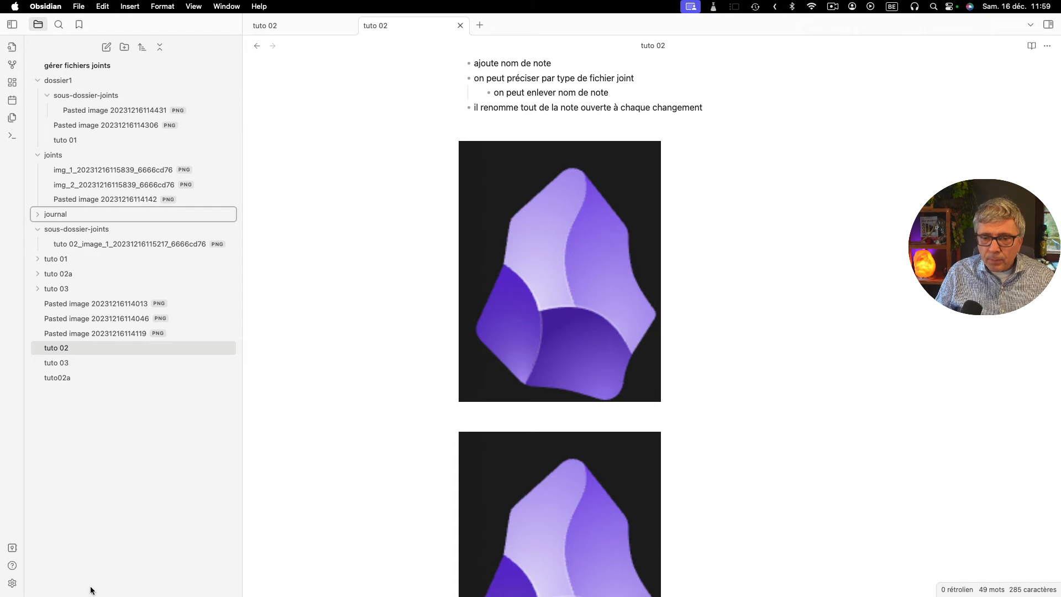
- Enable "Logging Attachment Name Changes" with "journal" as the Log File Path, then close the settings
left_click(11, 585)
scroll(526, 310, "down", 10)
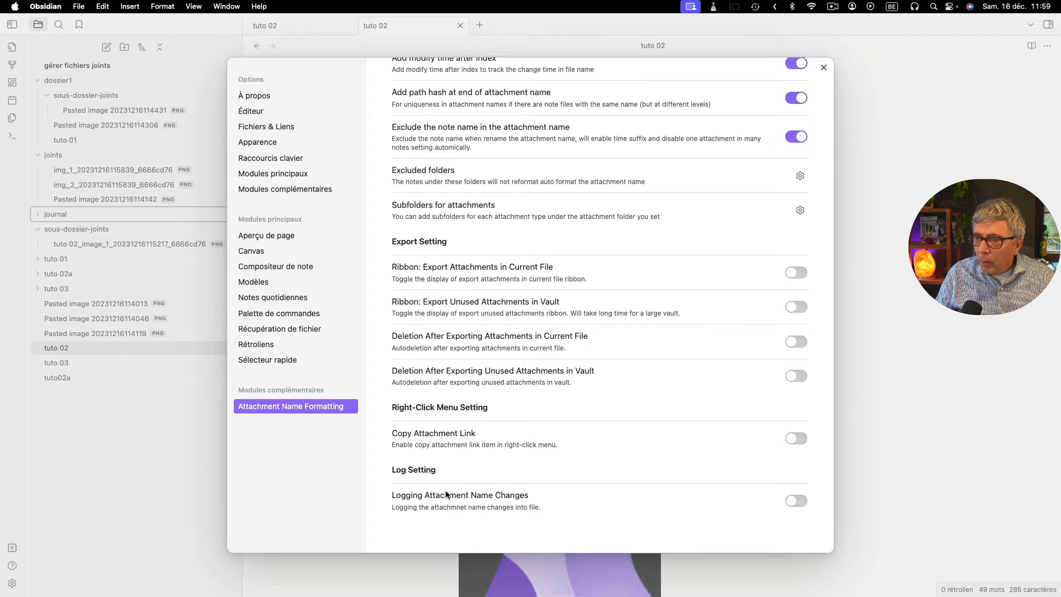
left_click(801, 501)
scroll(684, 486, "down", 1)
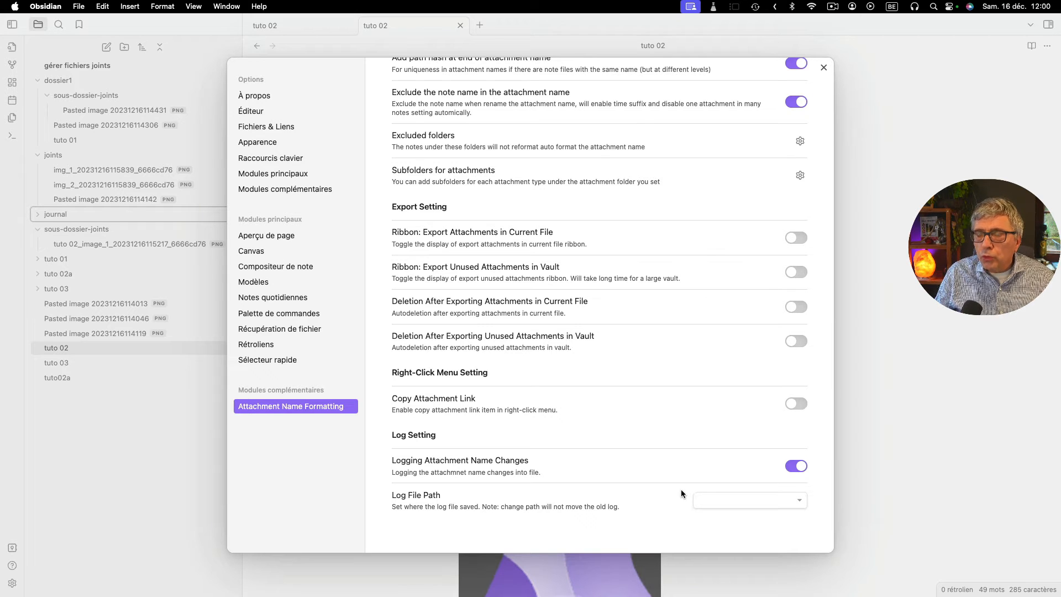
left_click(710, 500)
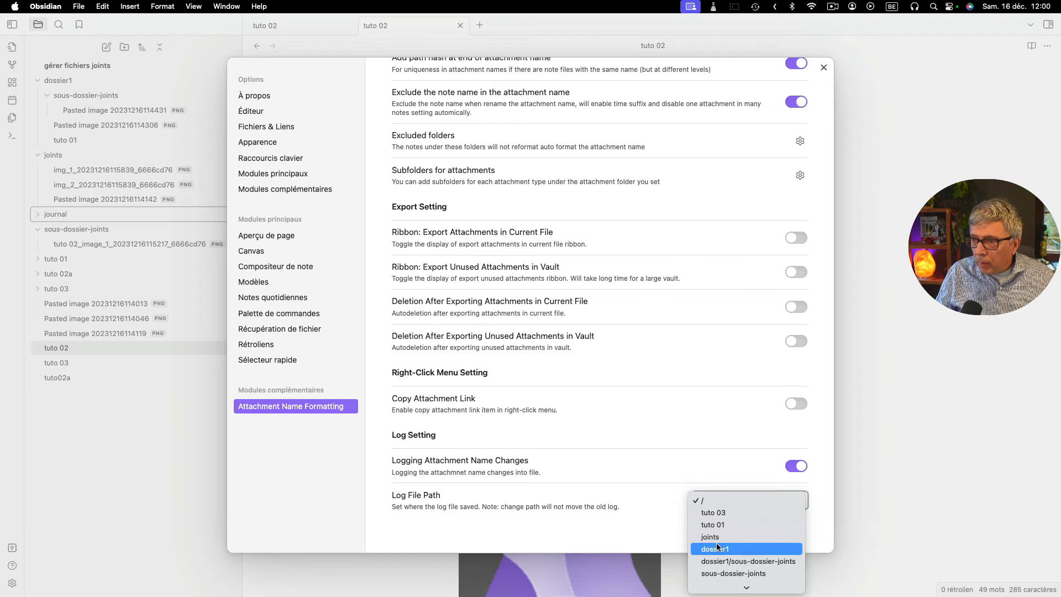
scroll(719, 547, "down", 3)
left_click(728, 582)
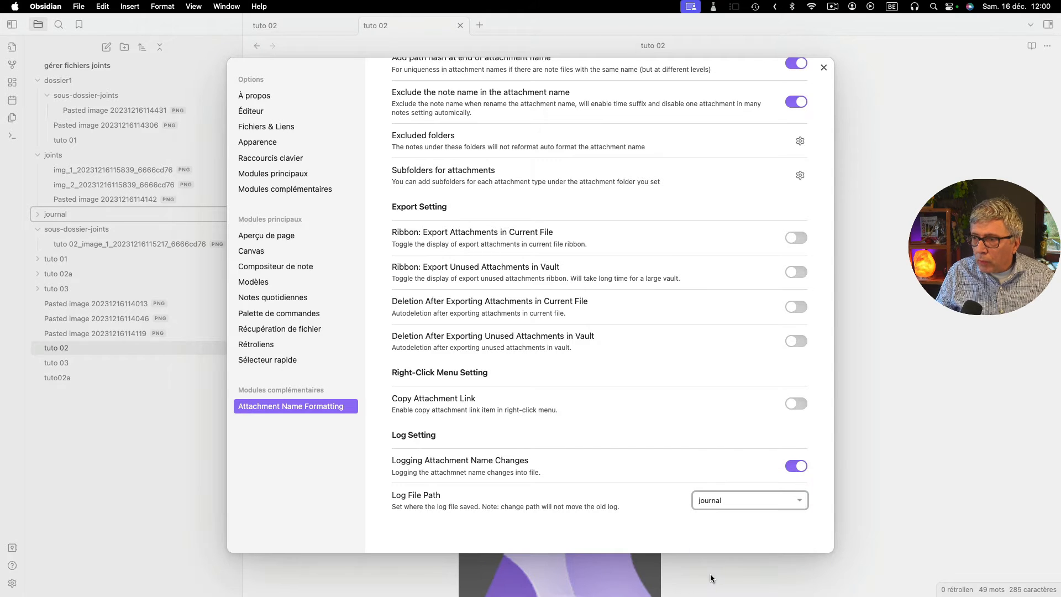
left_click(823, 66)
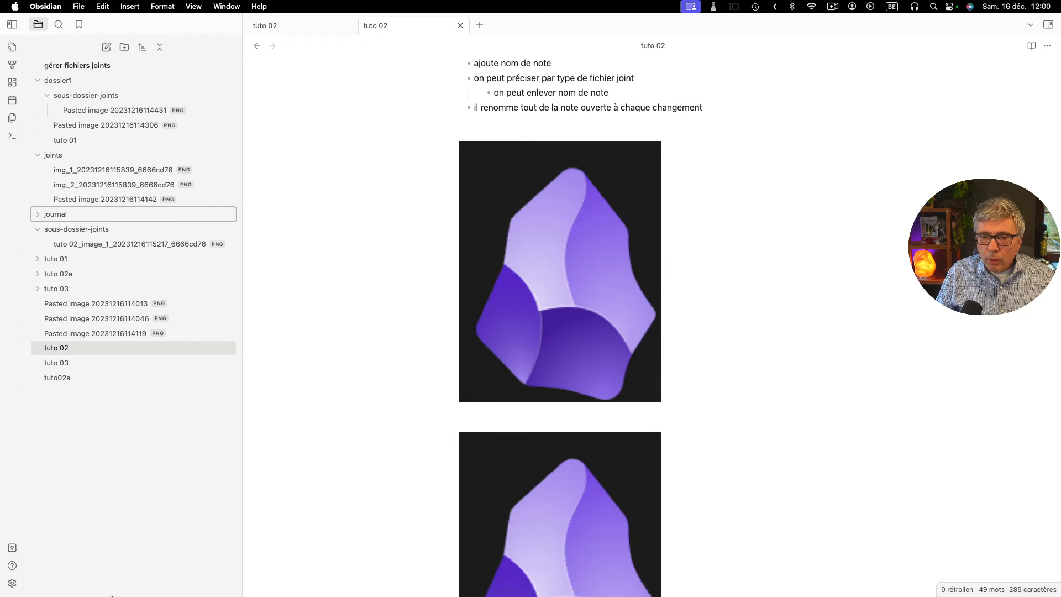
- Turn off "Add path hash at end of attachment name" in the Attachment Name Formatting settings and close the settings
left_click(13, 583)
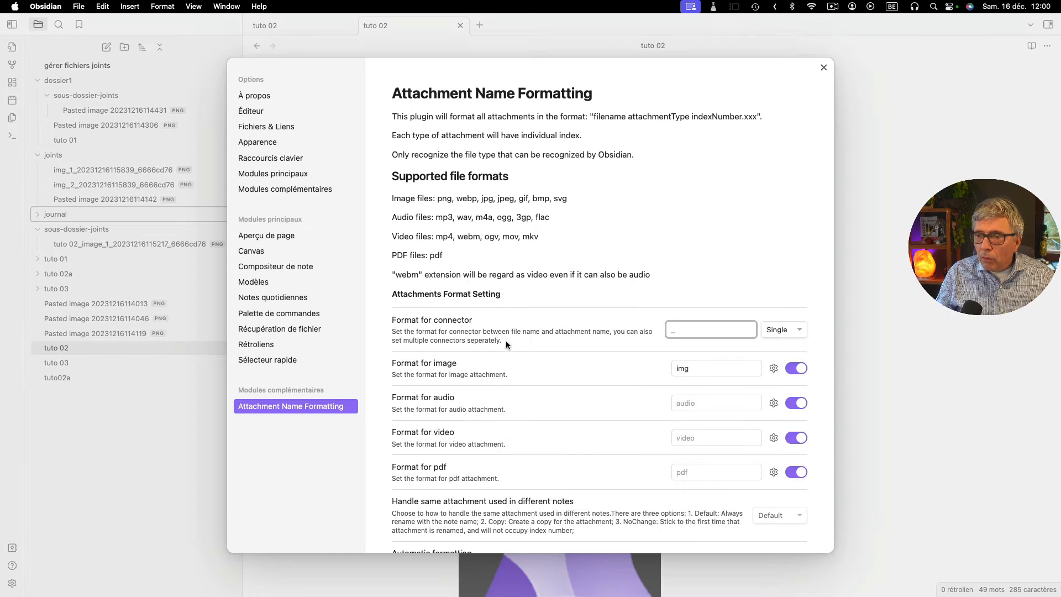
scroll(498, 354, "down", 10)
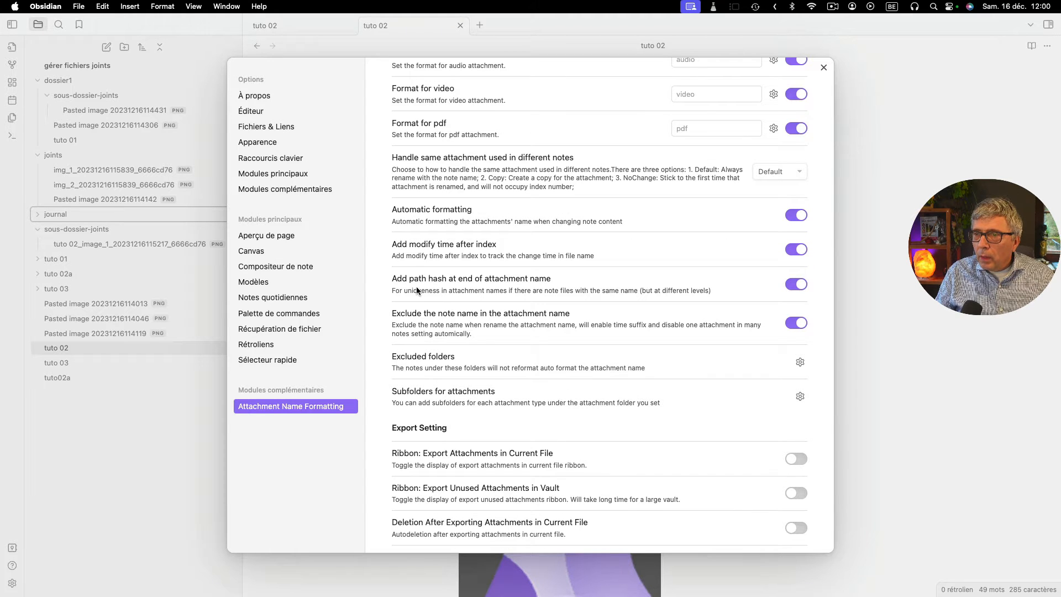
left_click(794, 284)
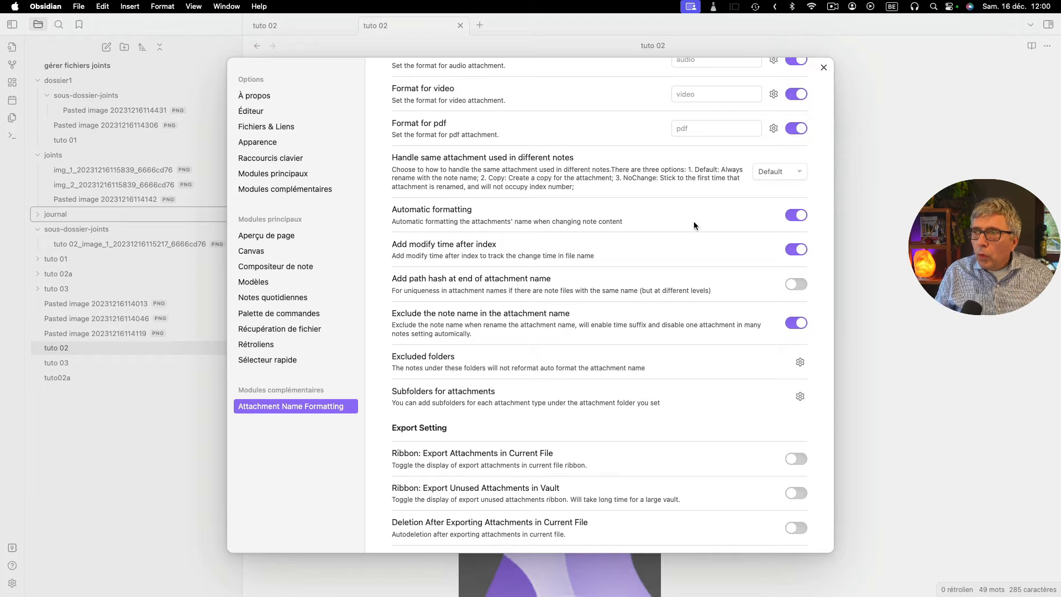
left_click(824, 67)
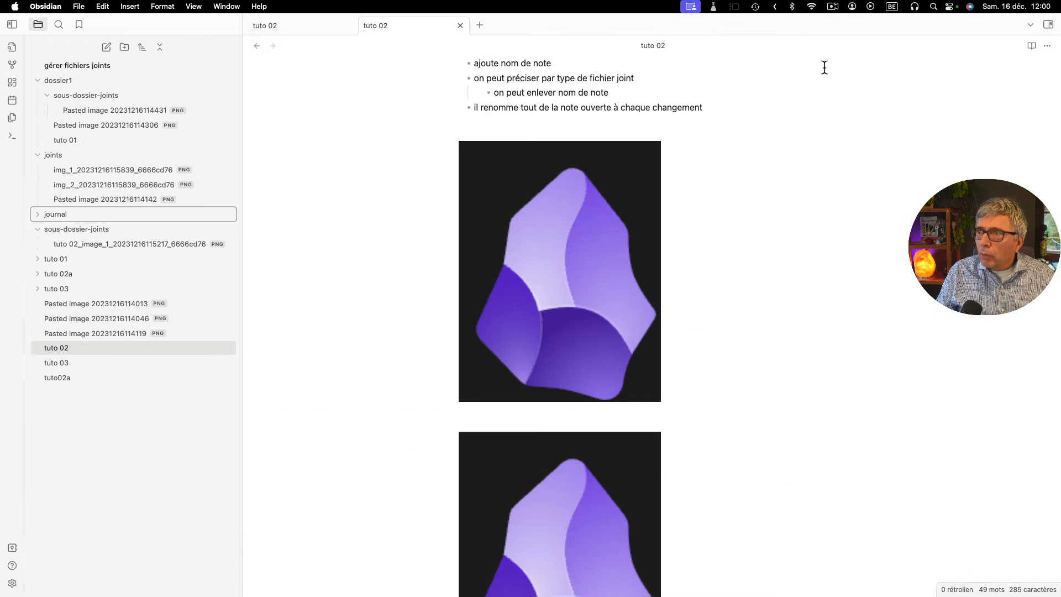
- Insert an empty line after the first image's link in "tuto 02" to trigger renaming of its attachments
left_click(651, 188)
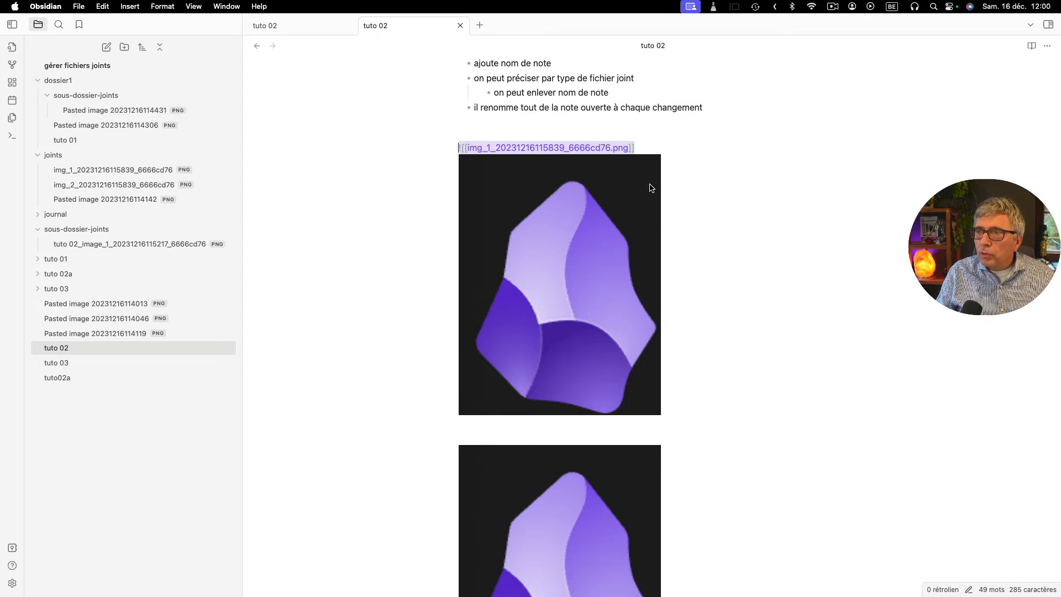
left_click(653, 144)
key("Return")
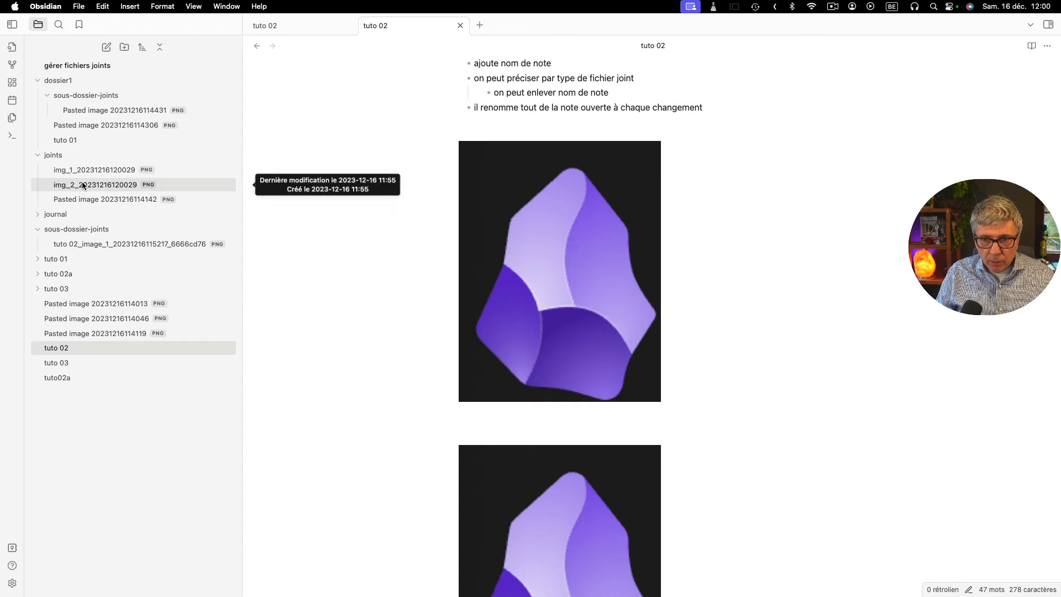
- Insert an empty line after the image link in "tuto02a" and open the Attachment Name Formatting Log in the "journal" folder
left_click(64, 375)
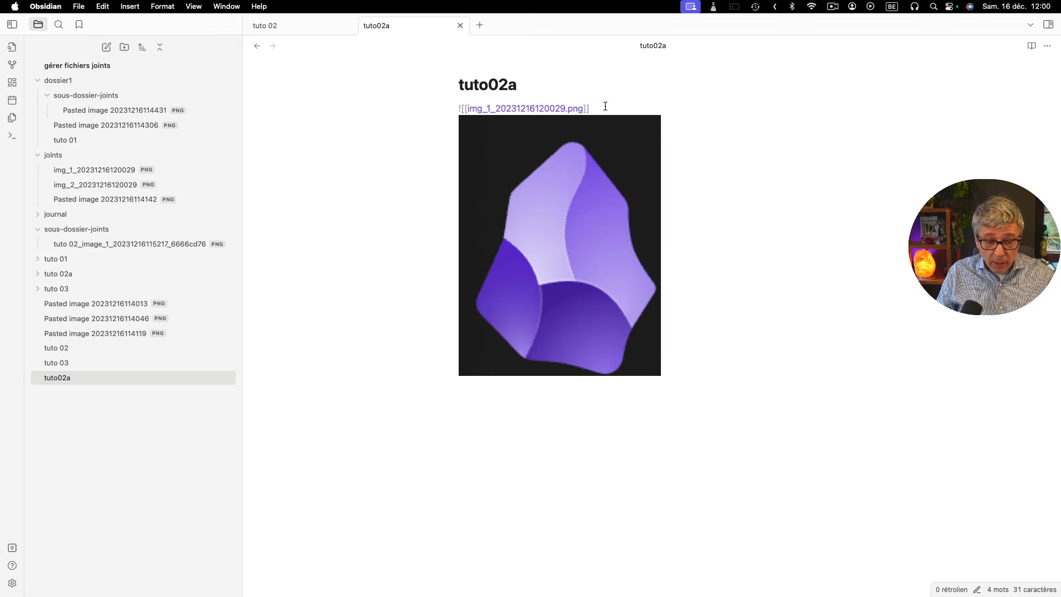
key("Return")
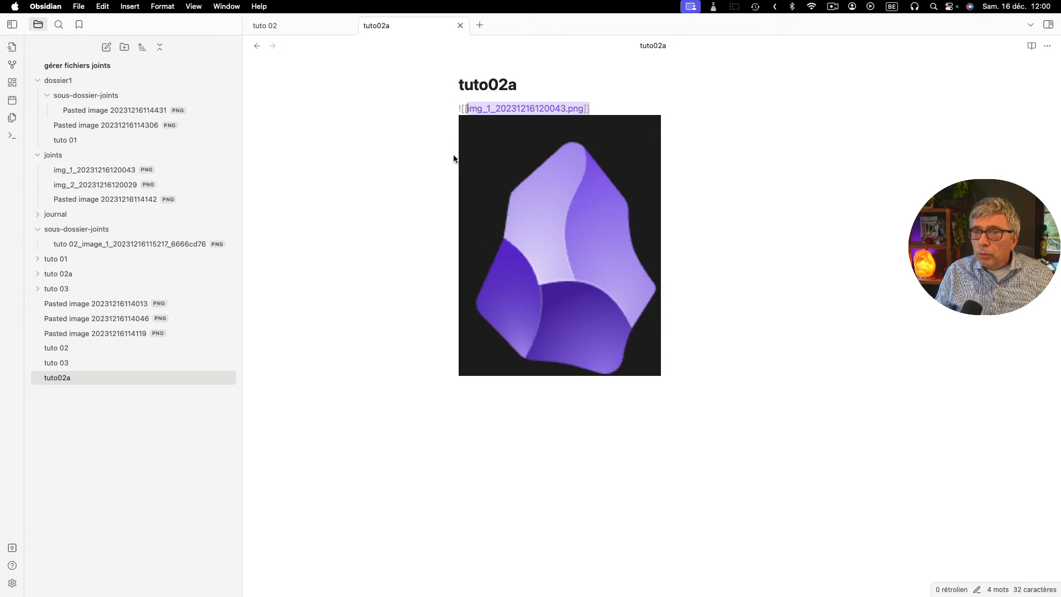
left_click(38, 216)
left_click(94, 228)
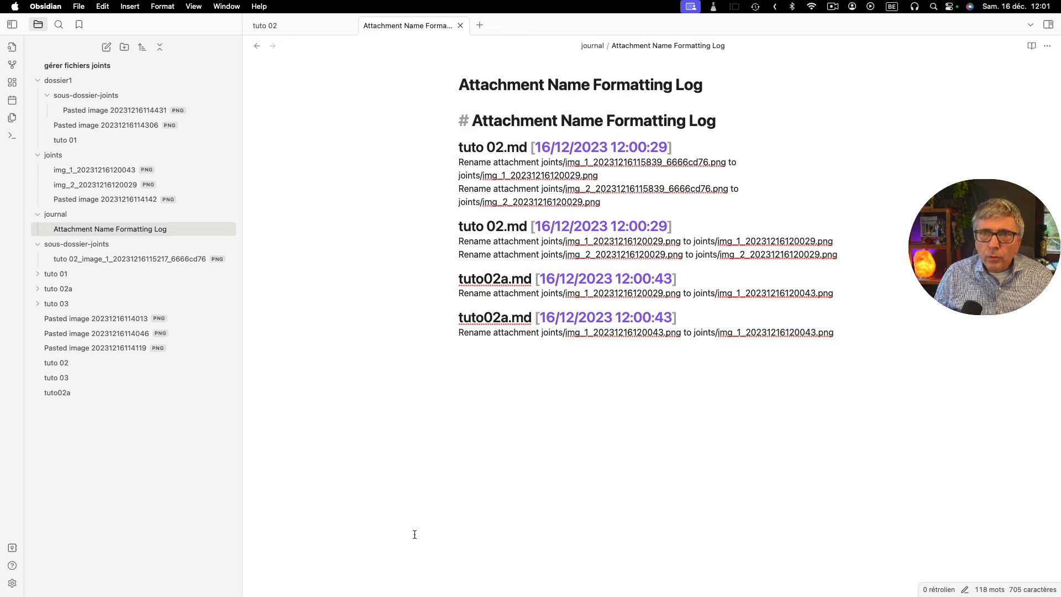
- Disable and uninstall the Attachment Name Formatting plugin
left_click(12, 583)
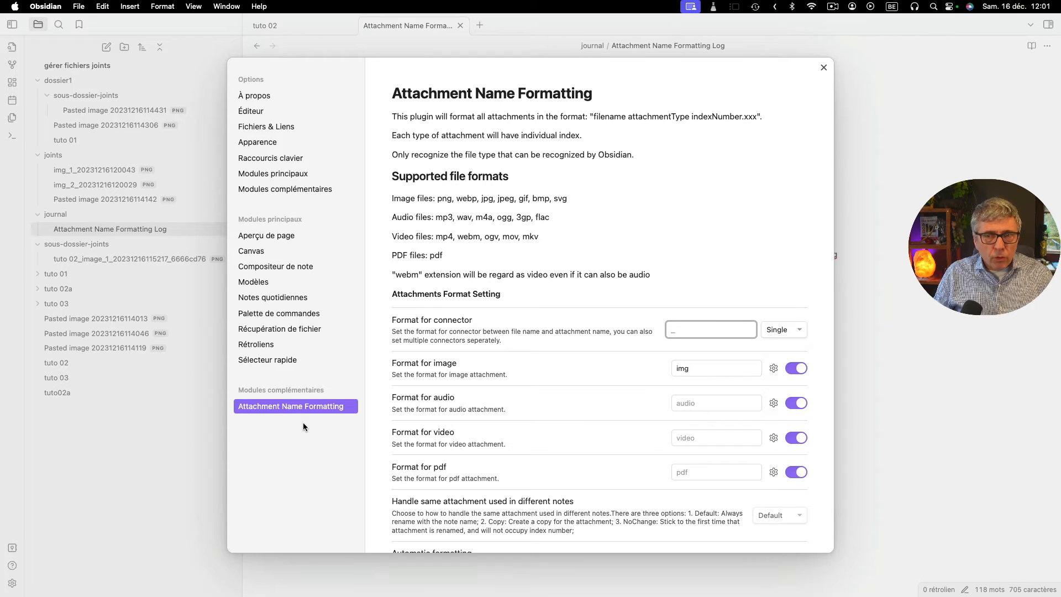
left_click(278, 191)
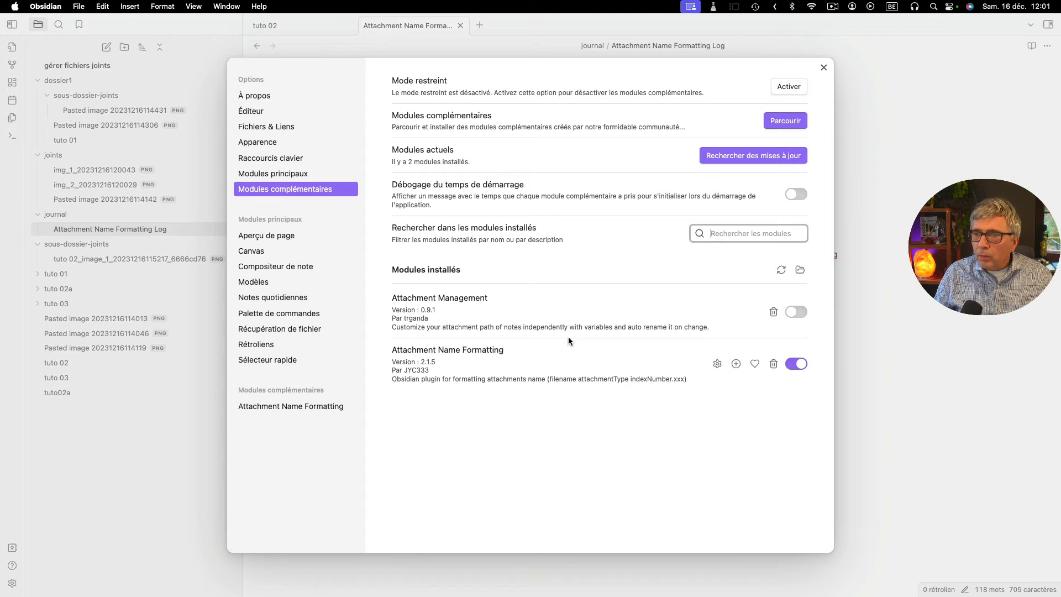
left_click(796, 364)
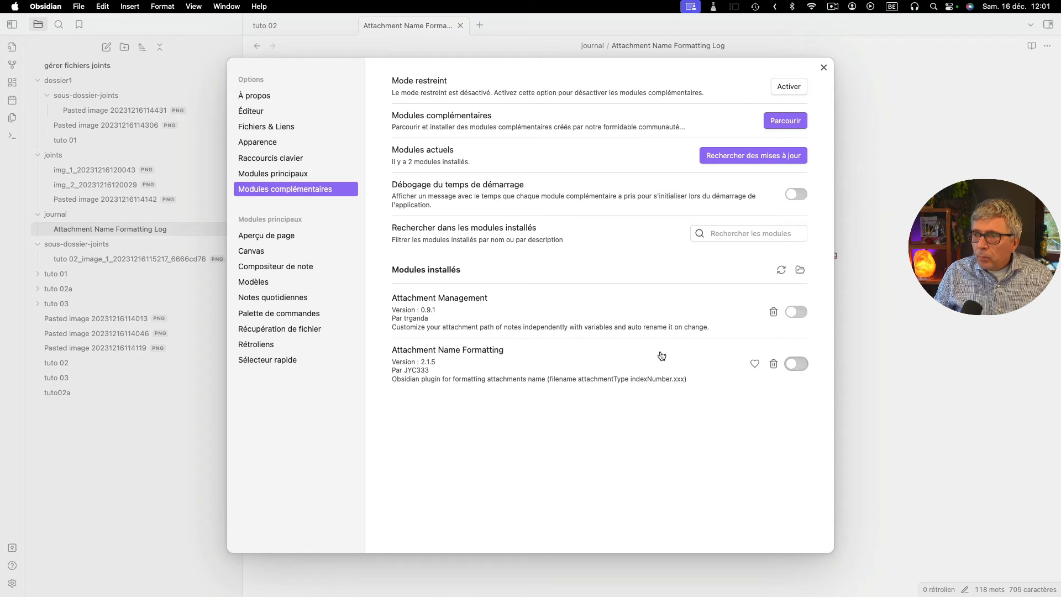
left_click(773, 364)
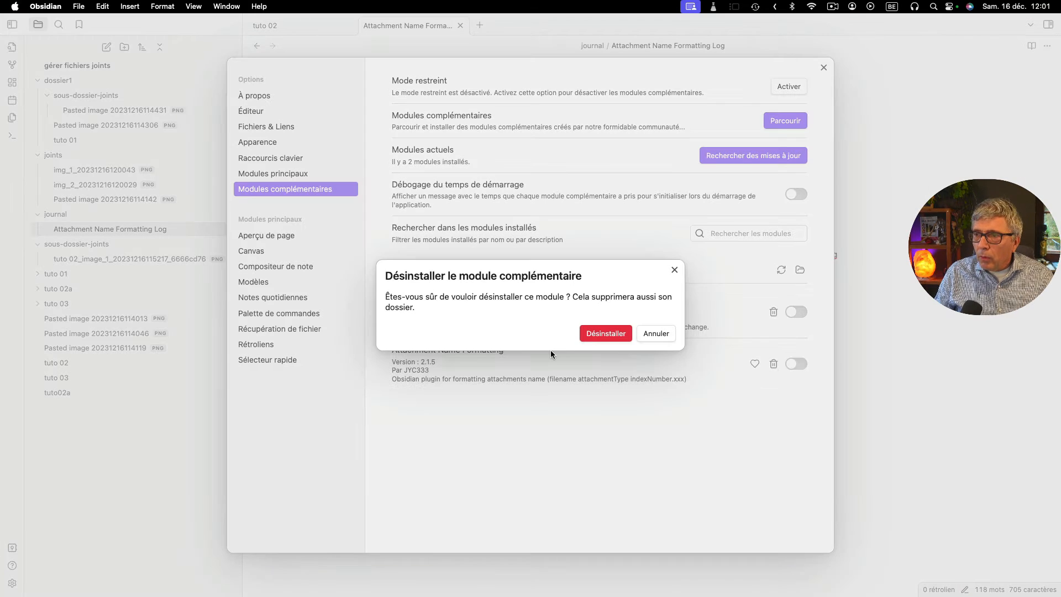
left_click(604, 336)
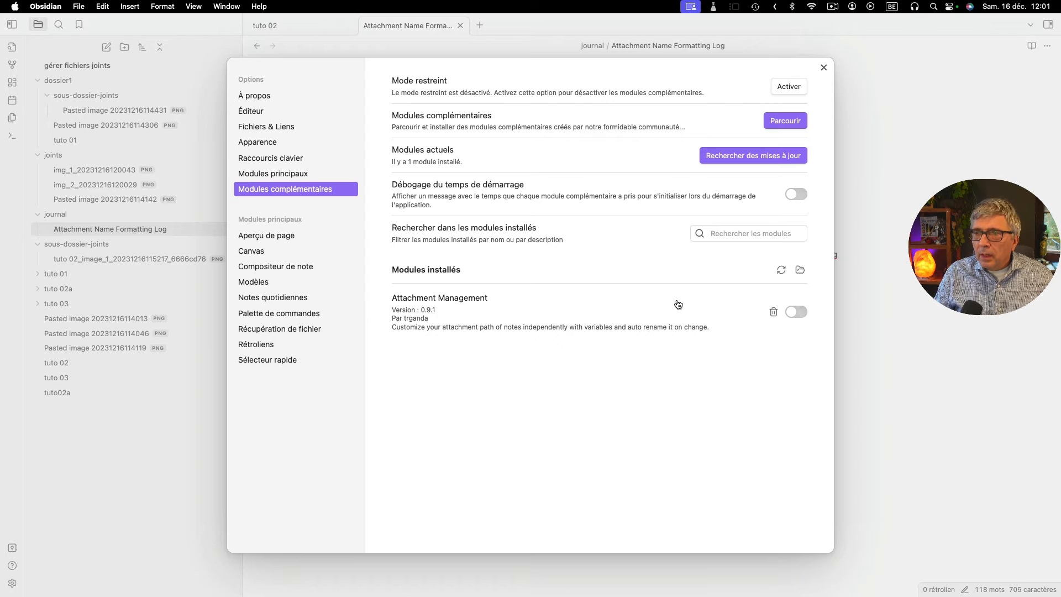
- Enable the Attachment Management plugin and compare its options with the attachment location settings under "Fichiers & Liens"
left_click(800, 312)
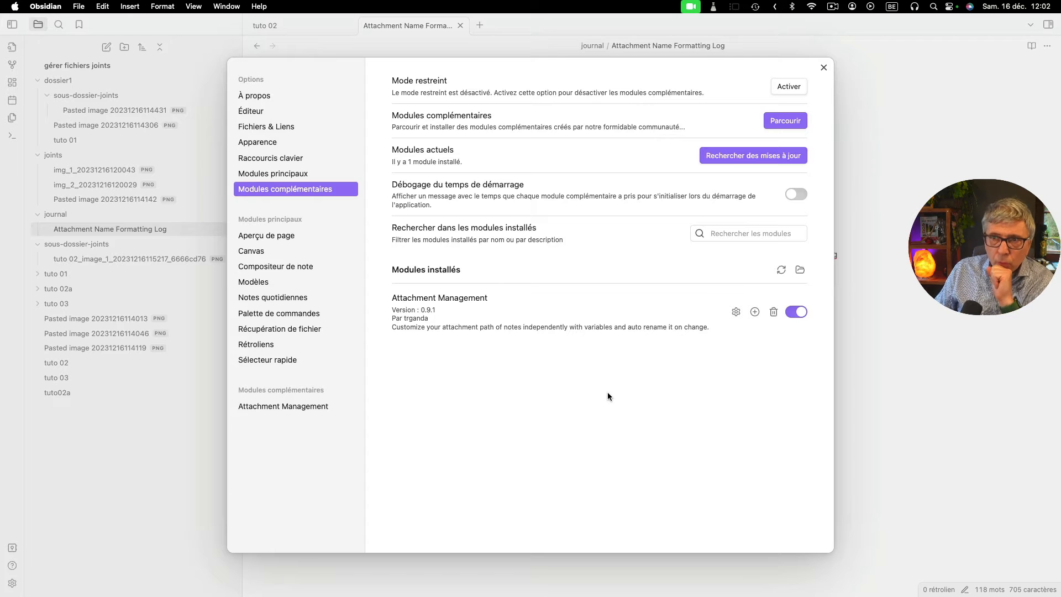
left_click(736, 312)
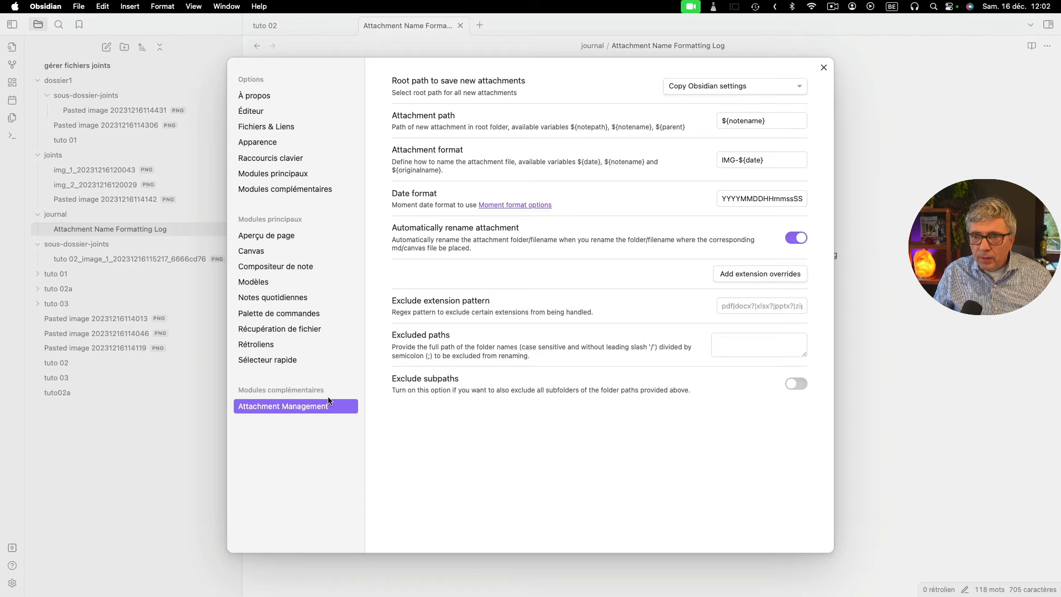
left_click(273, 130)
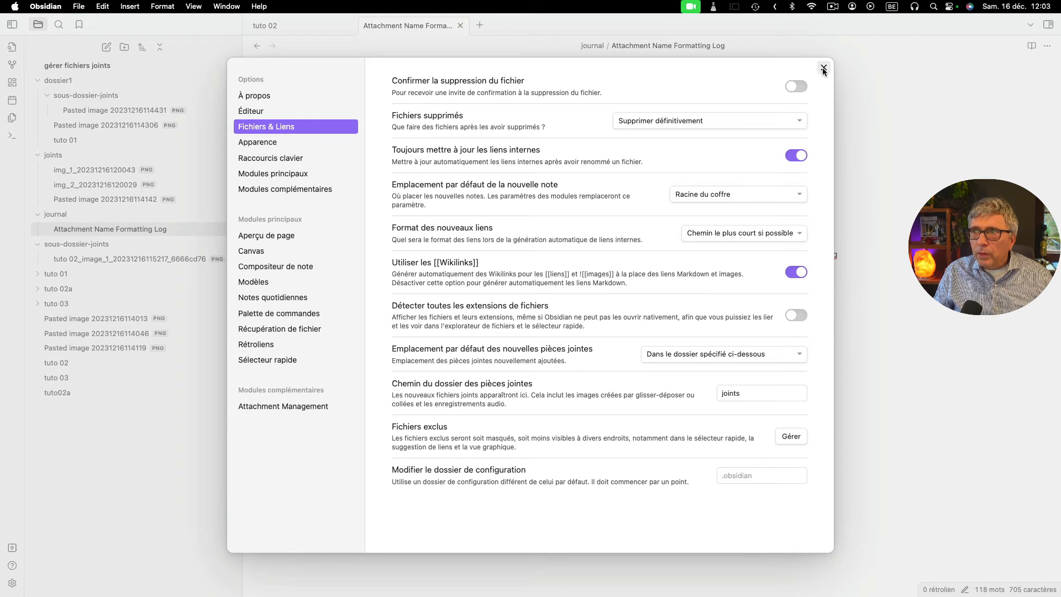
left_click(326, 412)
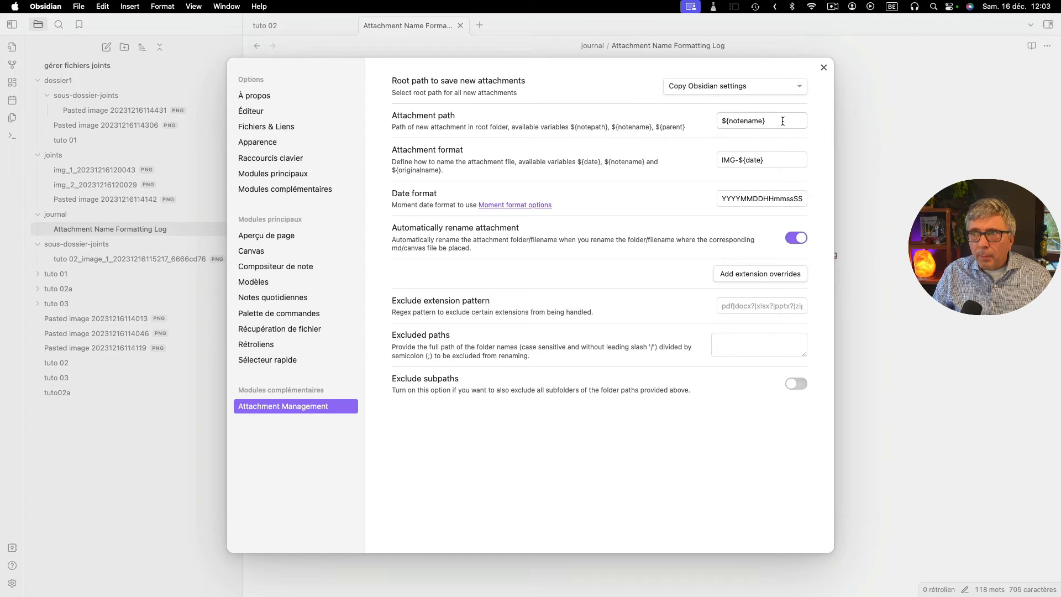
- Examine the Attachment path and Attachment format patterns of Attachment Management, then close the settings
left_click_drag(783, 121, 712, 124)
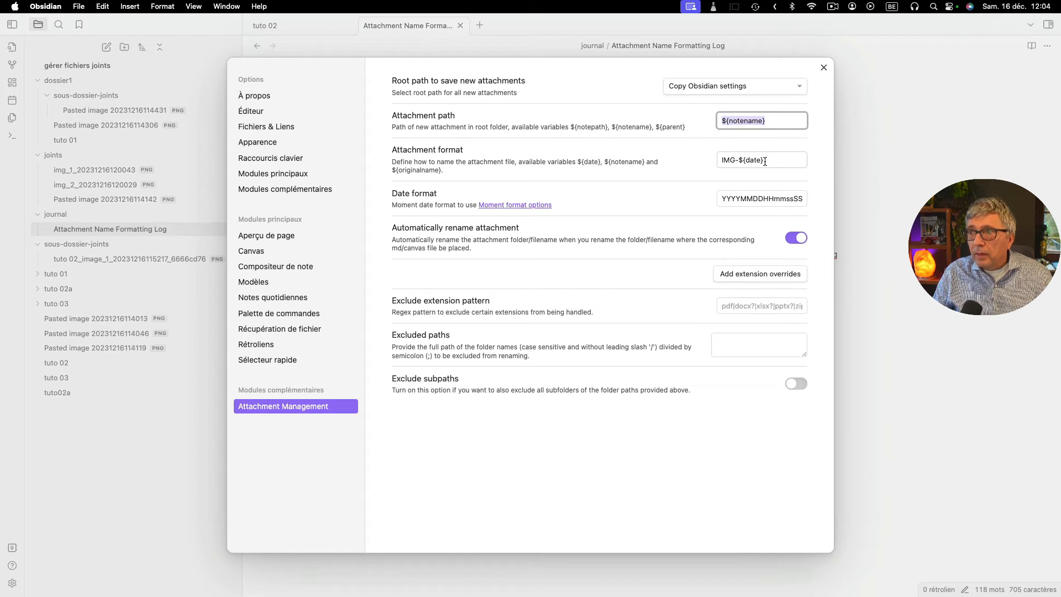
double_click(724, 160)
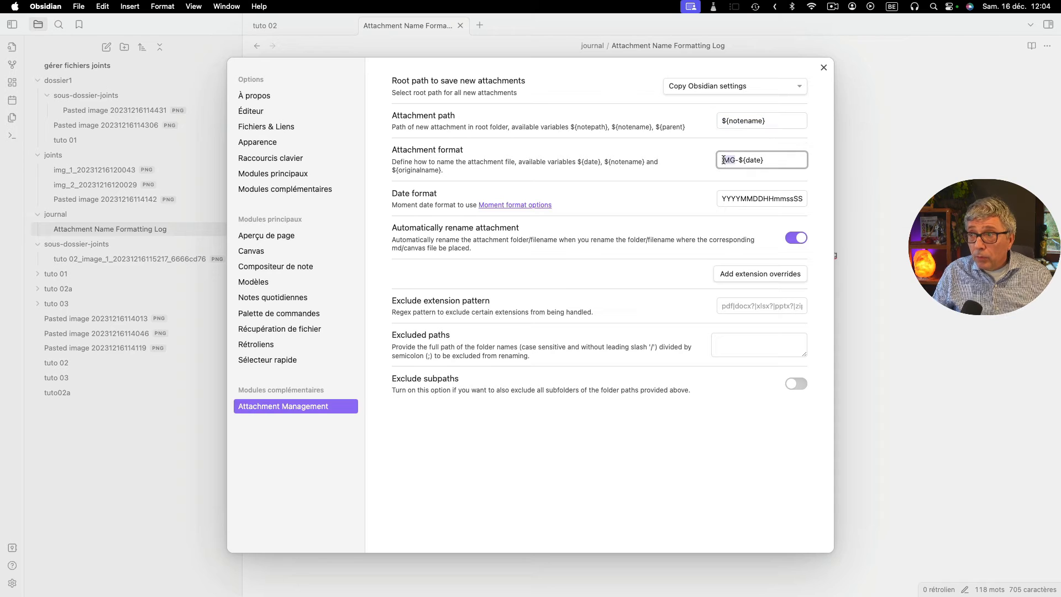
left_click(747, 161)
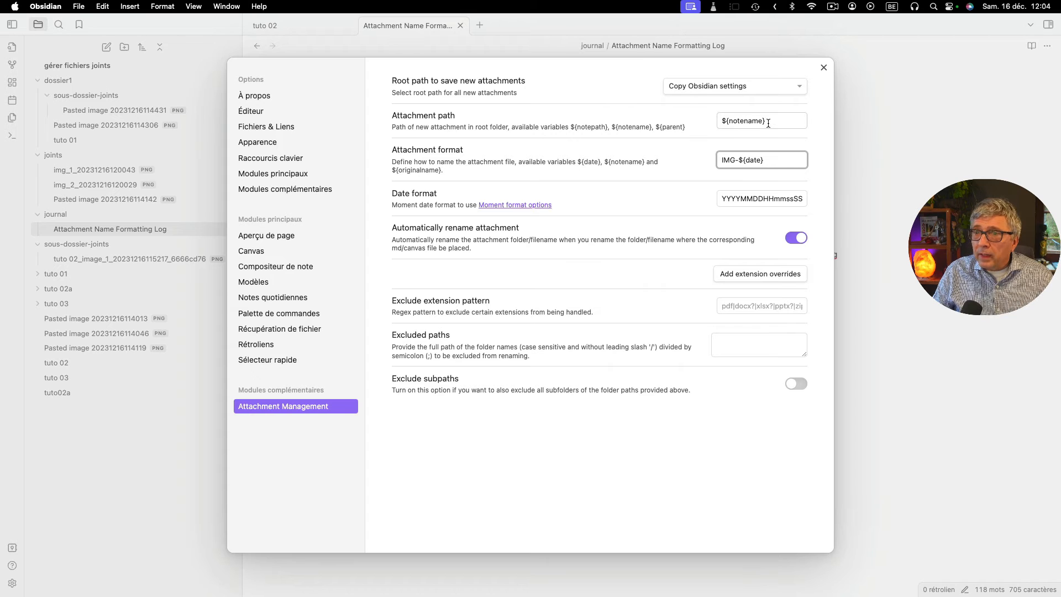
left_click(163, 429)
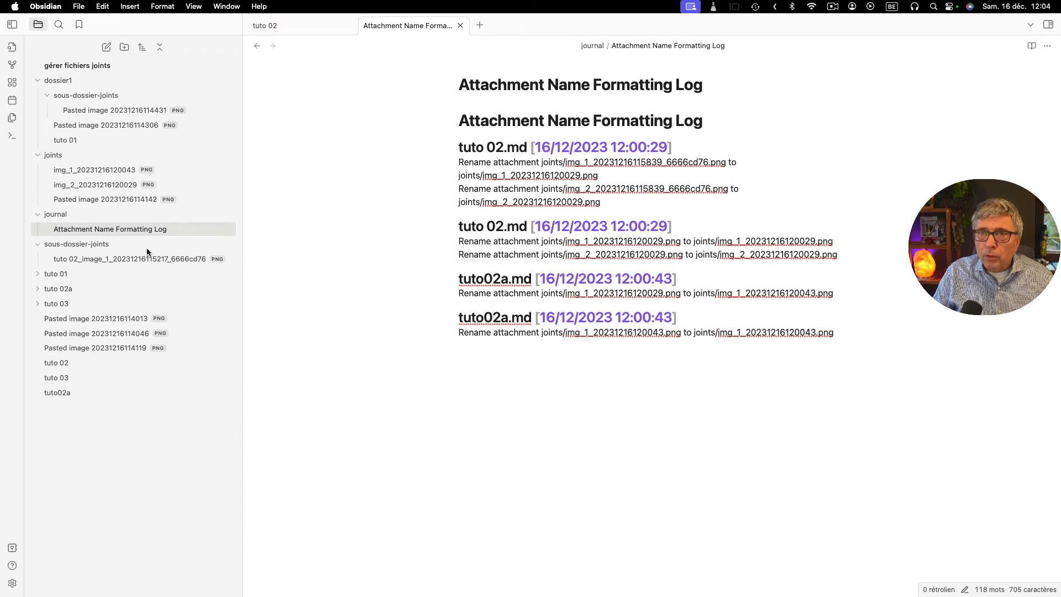
- Create a new note titled "note10" at the vault root
left_click(106, 48)
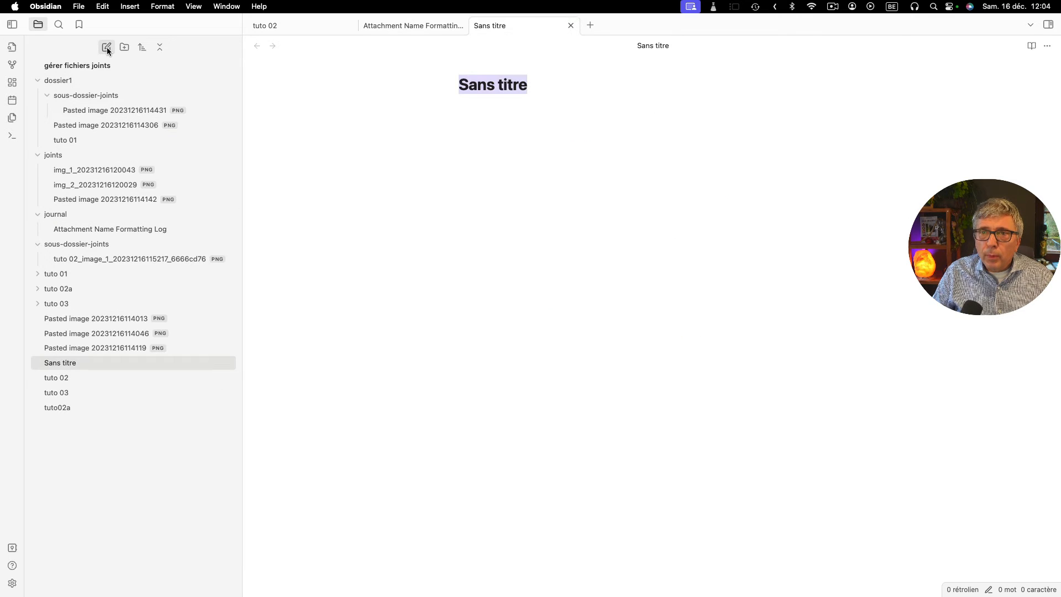
type("n")
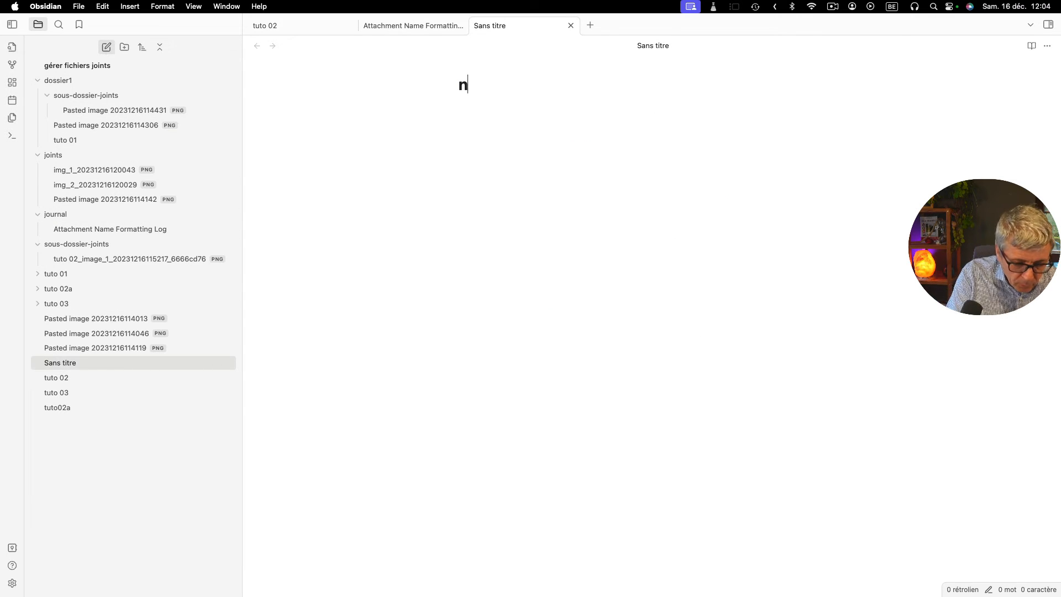
type("ote10")
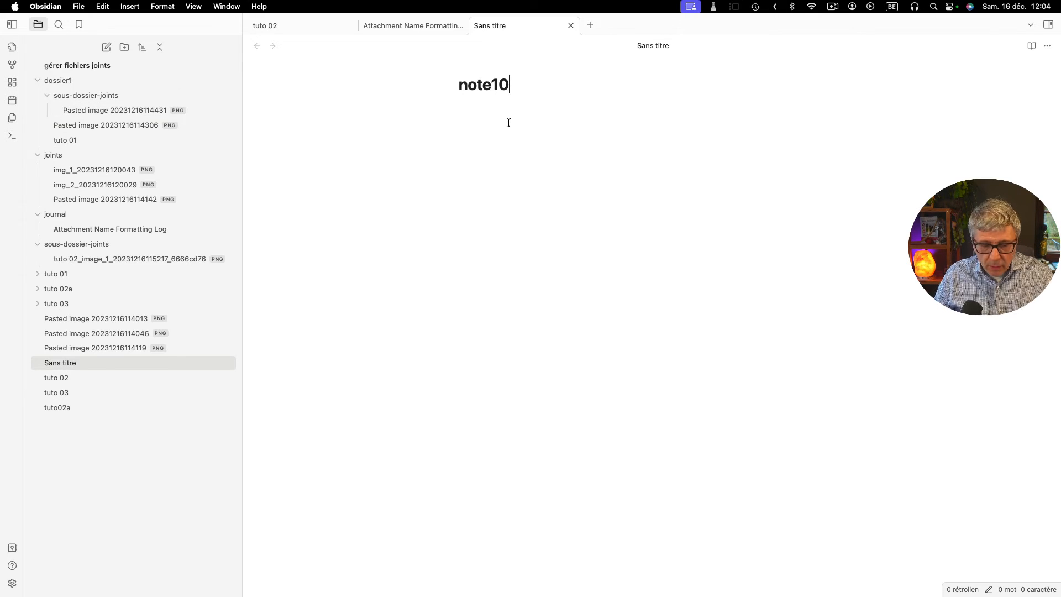
key("Return")
- Enter the text "qsqsqsq" in "note10" and paste the copied image on the line below it
type("qsqsqsq")
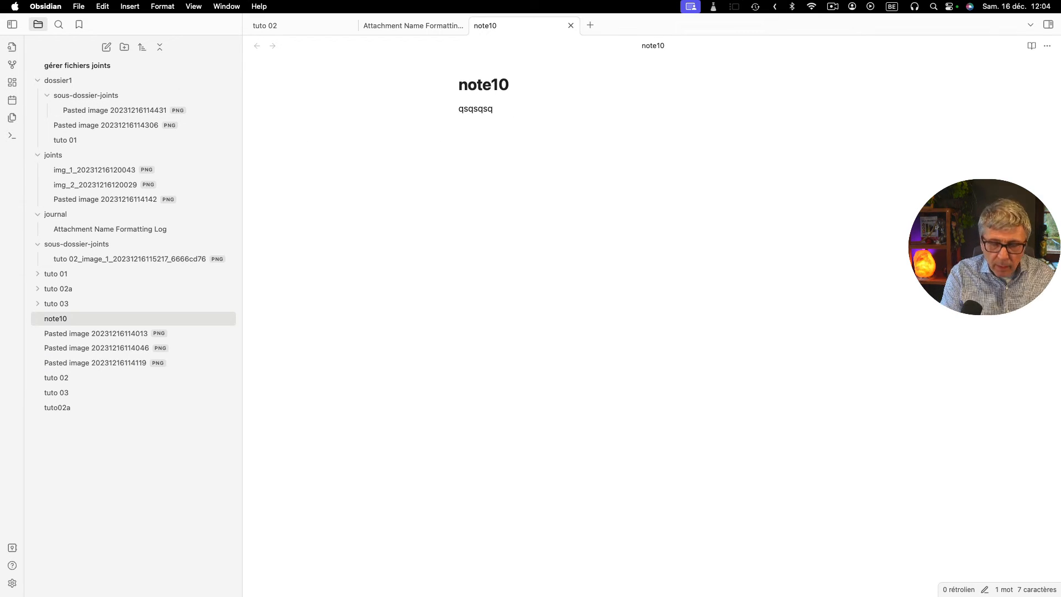
key("Return")
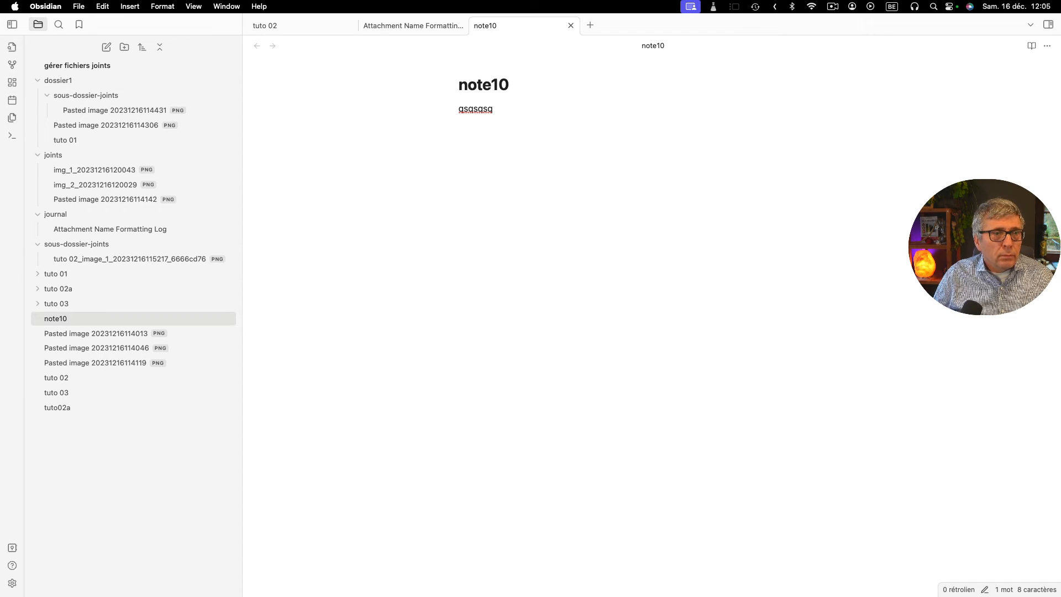
key("cmd+v")
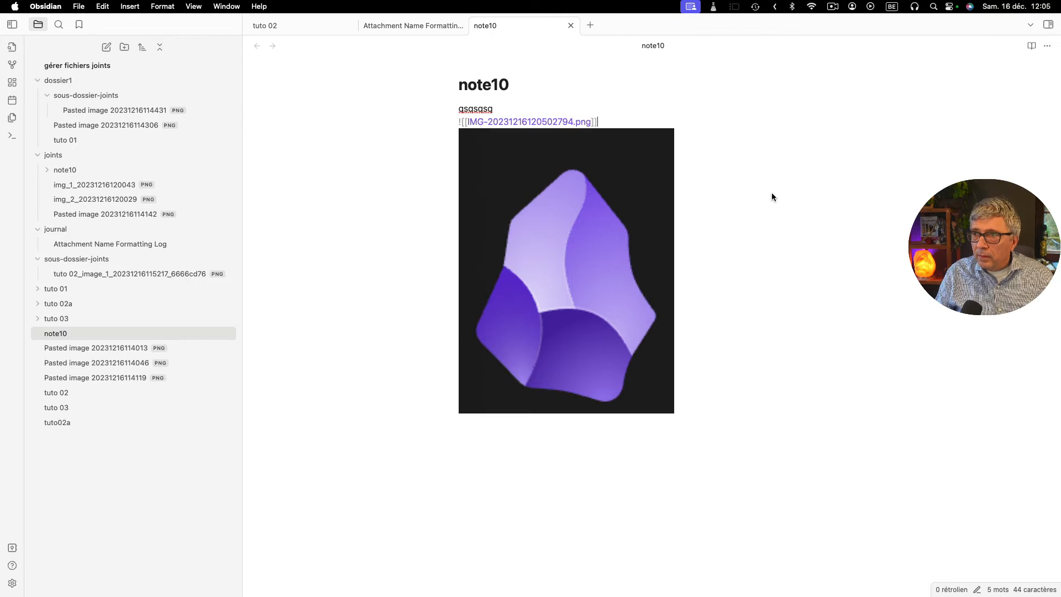
- Check the pasted image's link name in "note10" and expand the "note10" subfolder of "joints" to see its file
left_click(741, 228)
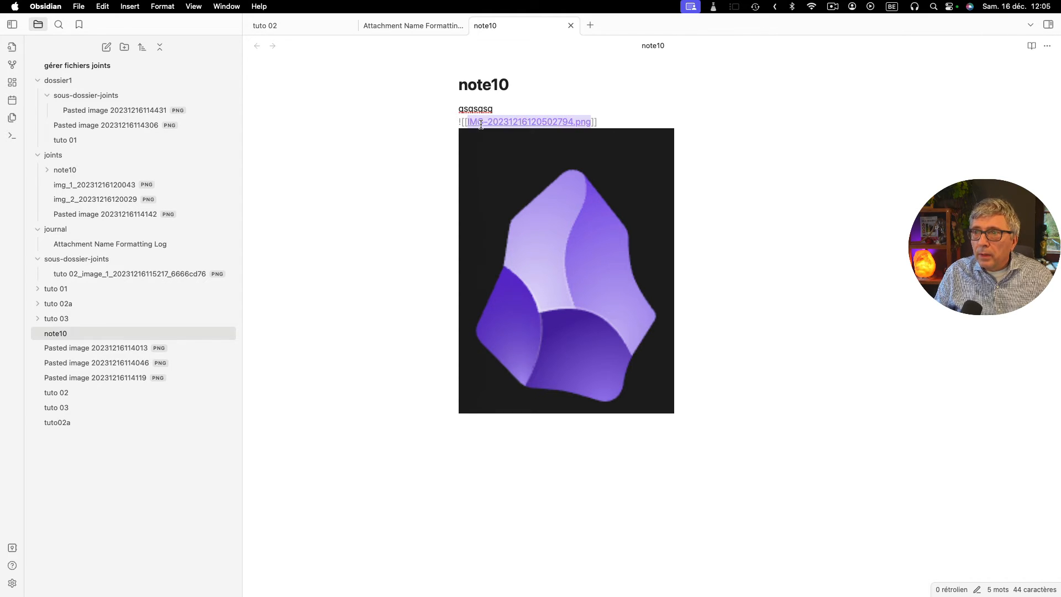
left_click(604, 117)
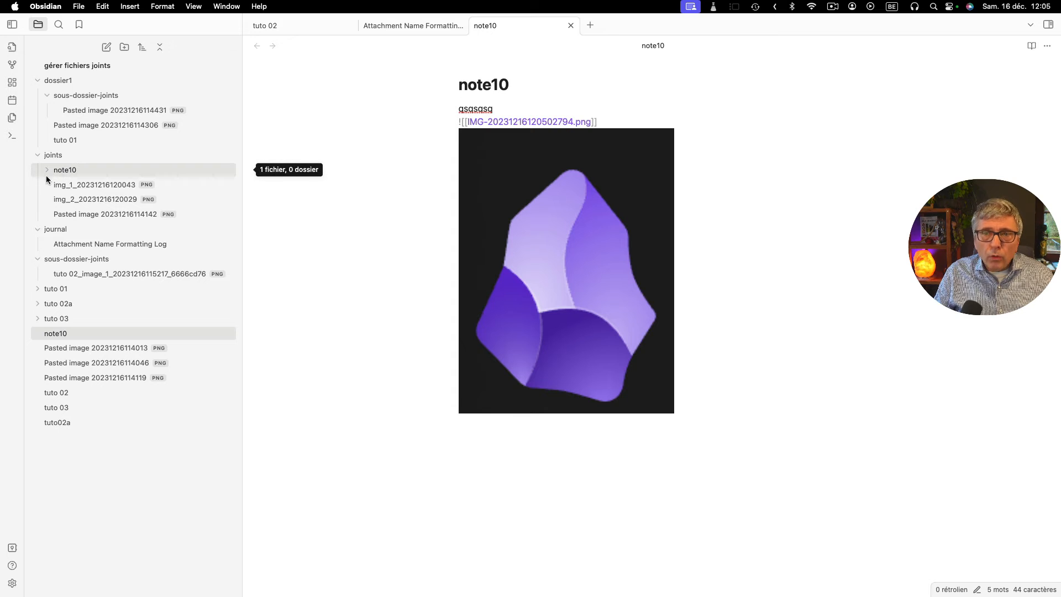
left_click(61, 172)
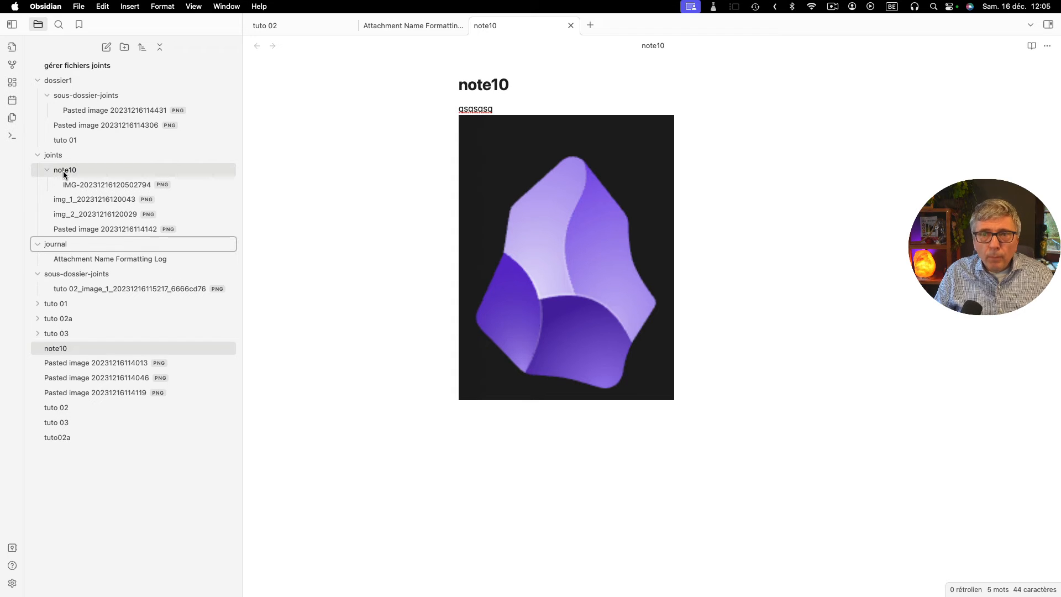
left_click(64, 171)
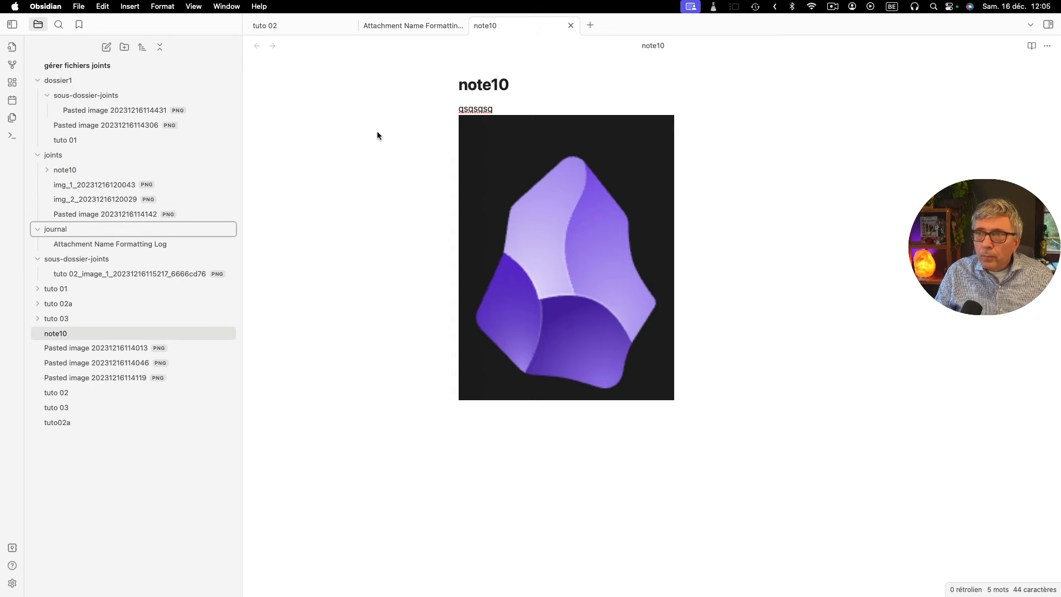
left_click(45, 170)
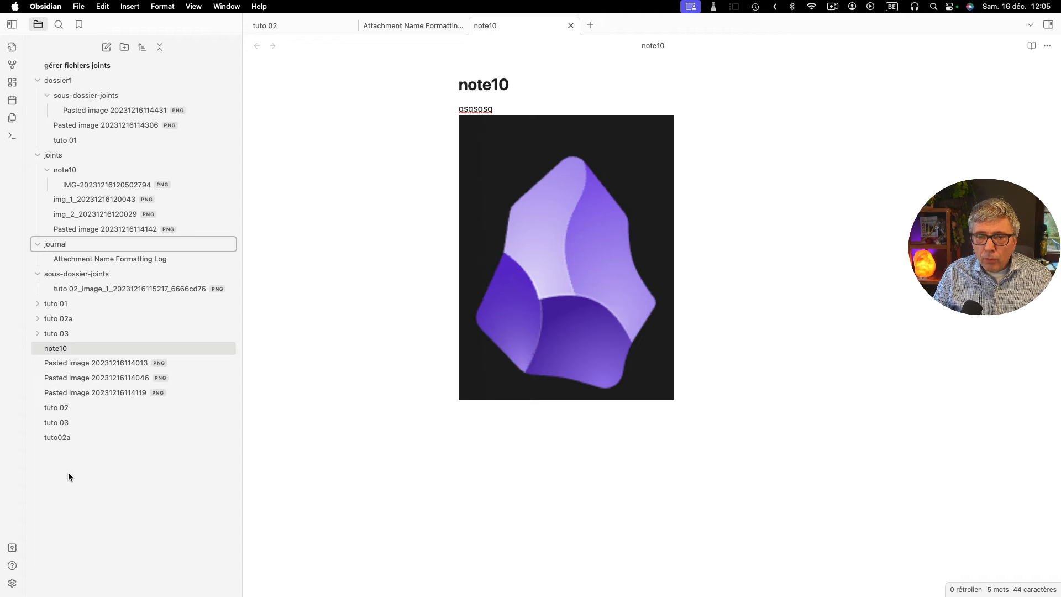
- Create a note titled "note 11" containing the copied image, and expand the "note 11" subfolder of "joints"
left_click(107, 48)
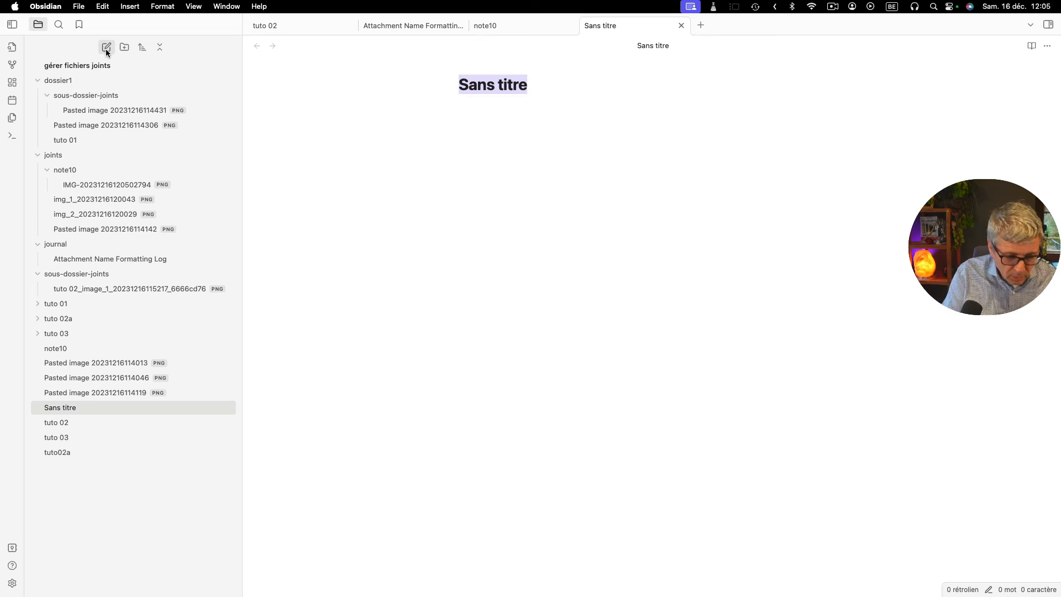
type("note 11")
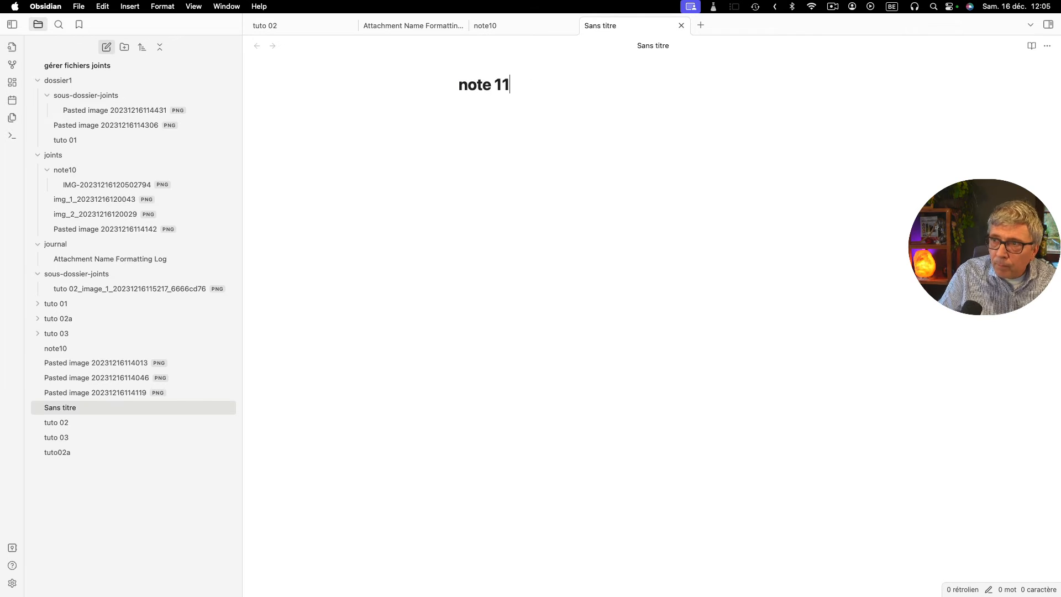
key("Return")
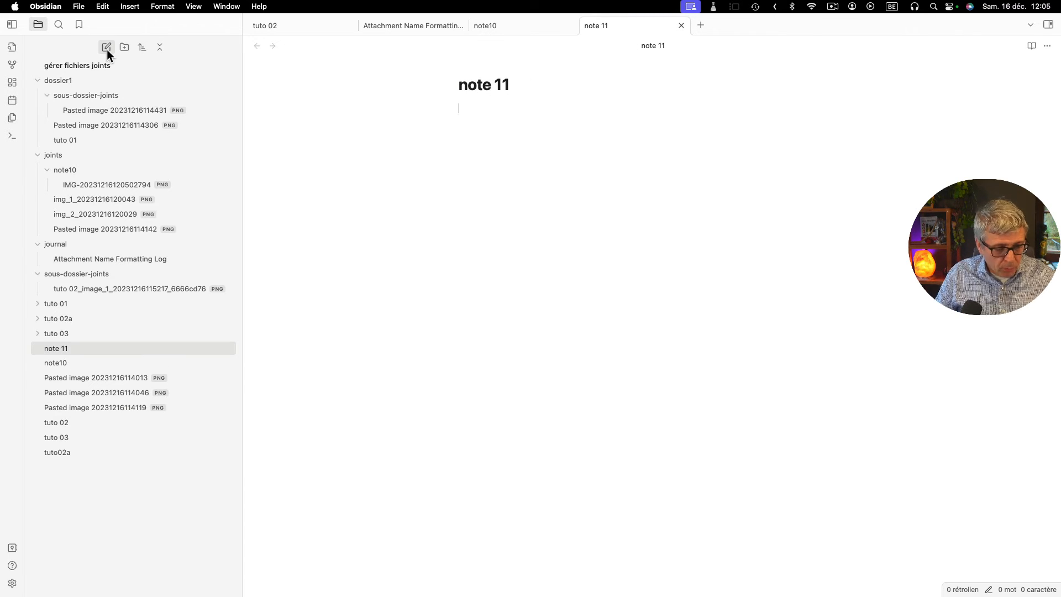
key("super+v")
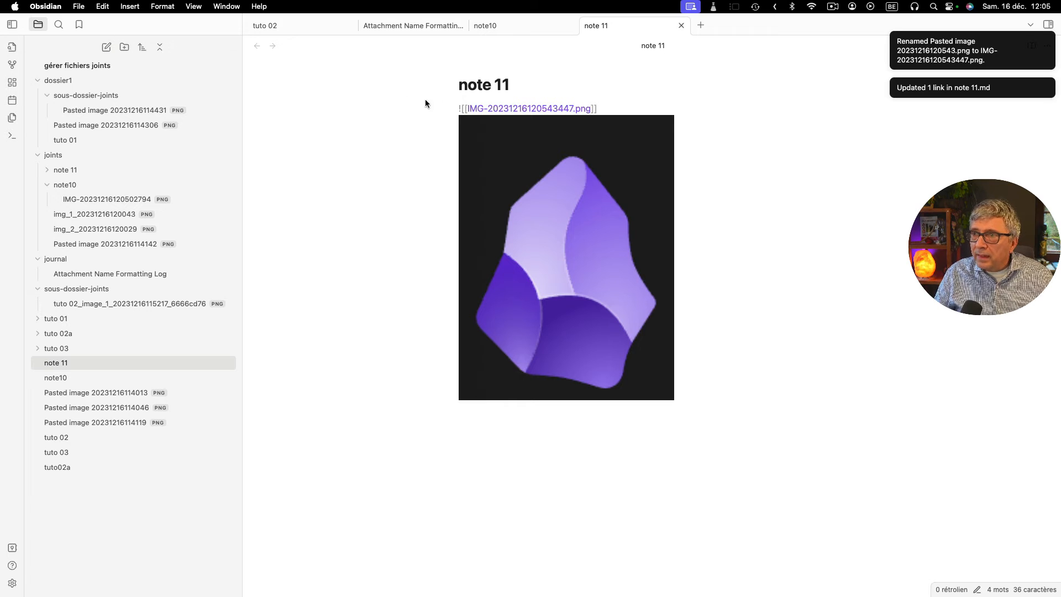
left_click(39, 174)
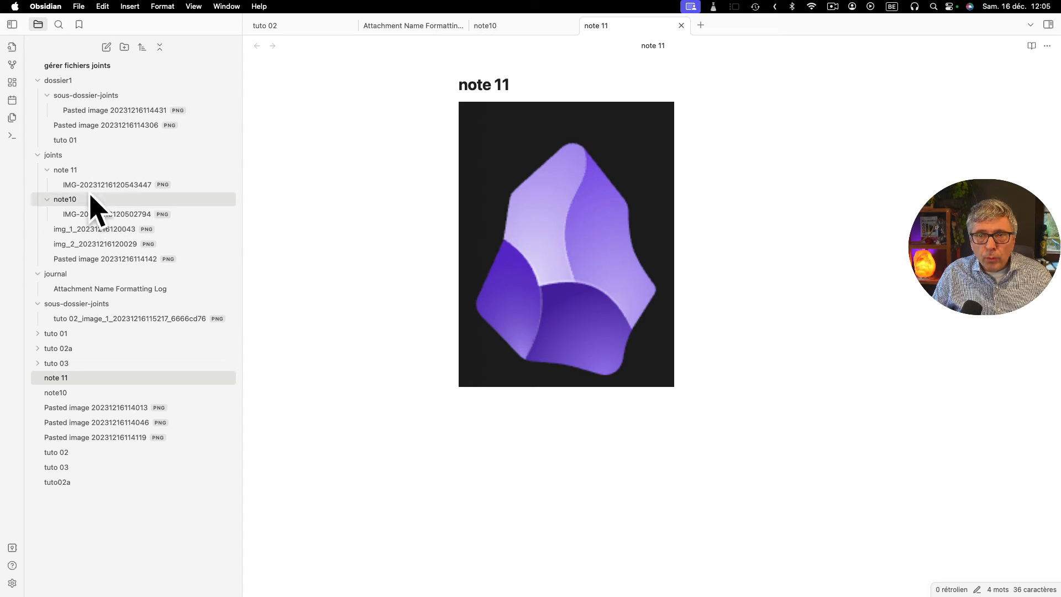
- Create a folder named "dossier2" at the vault root and move the note "note 11" into it
left_click(63, 501)
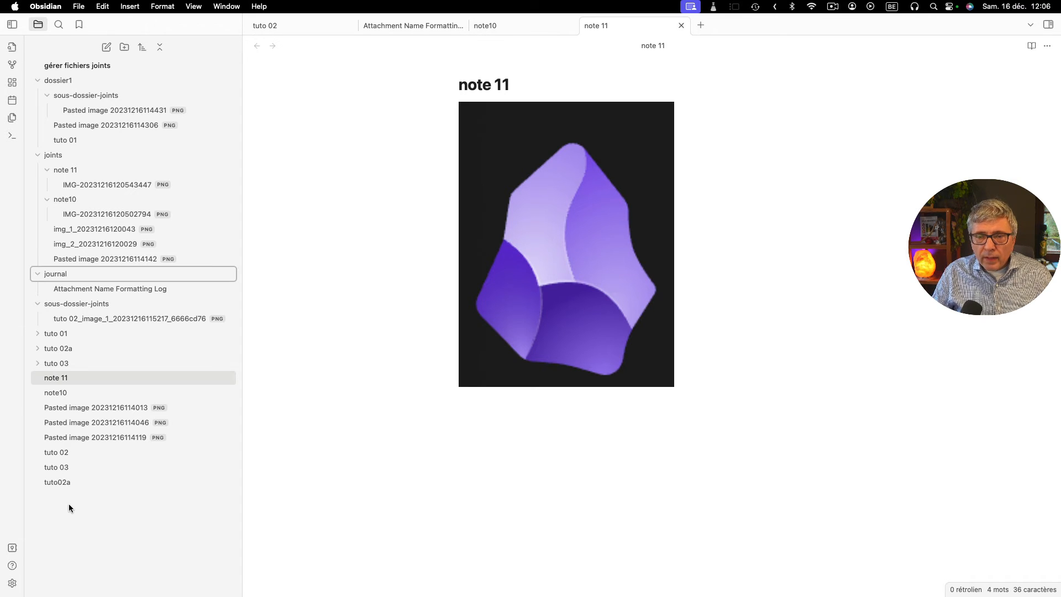
left_click(123, 47)
type("d")
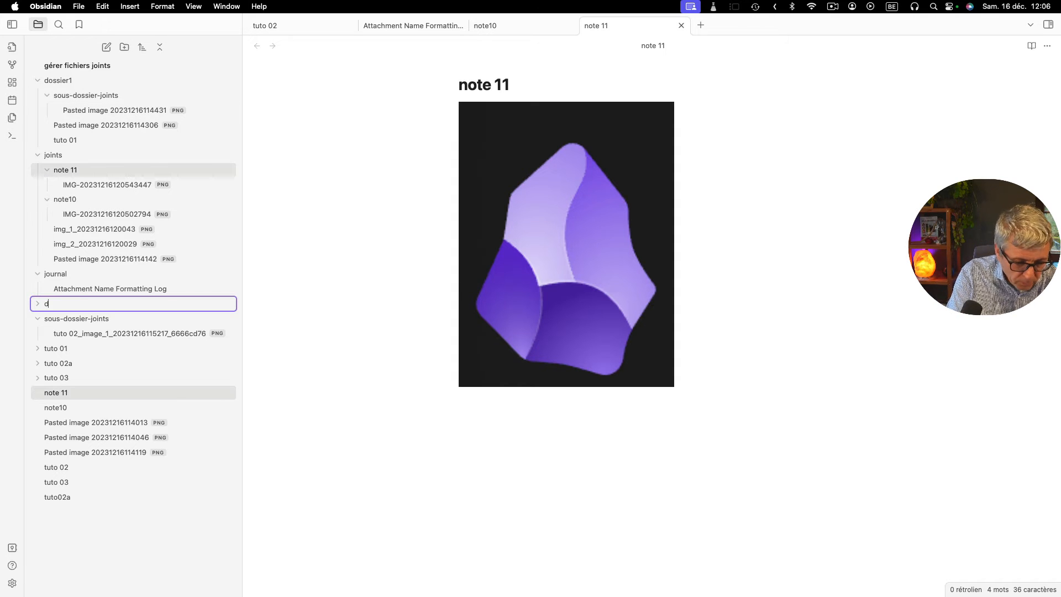
type("ossier2")
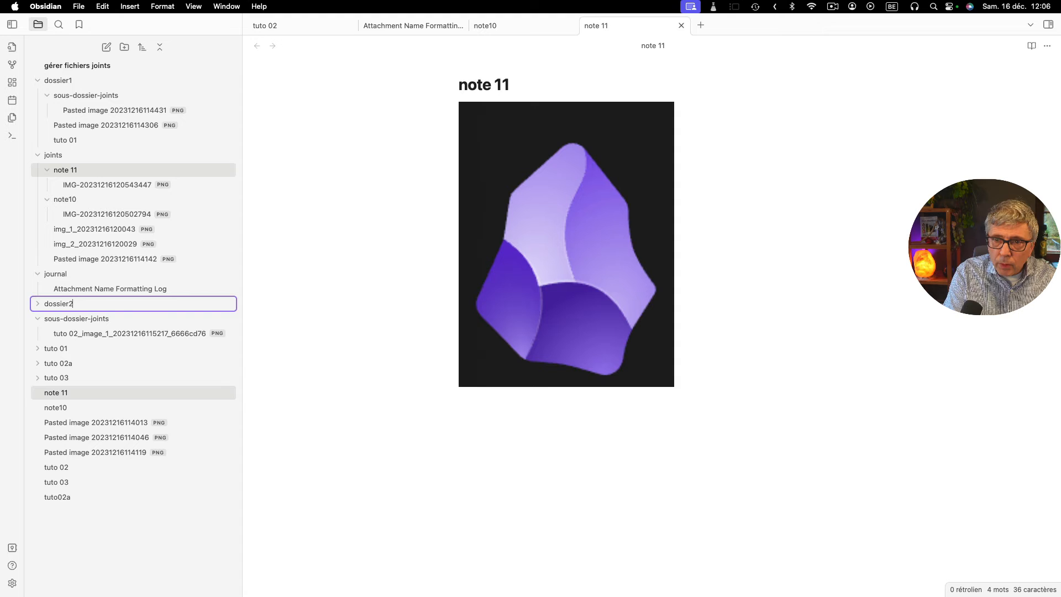
key("Return")
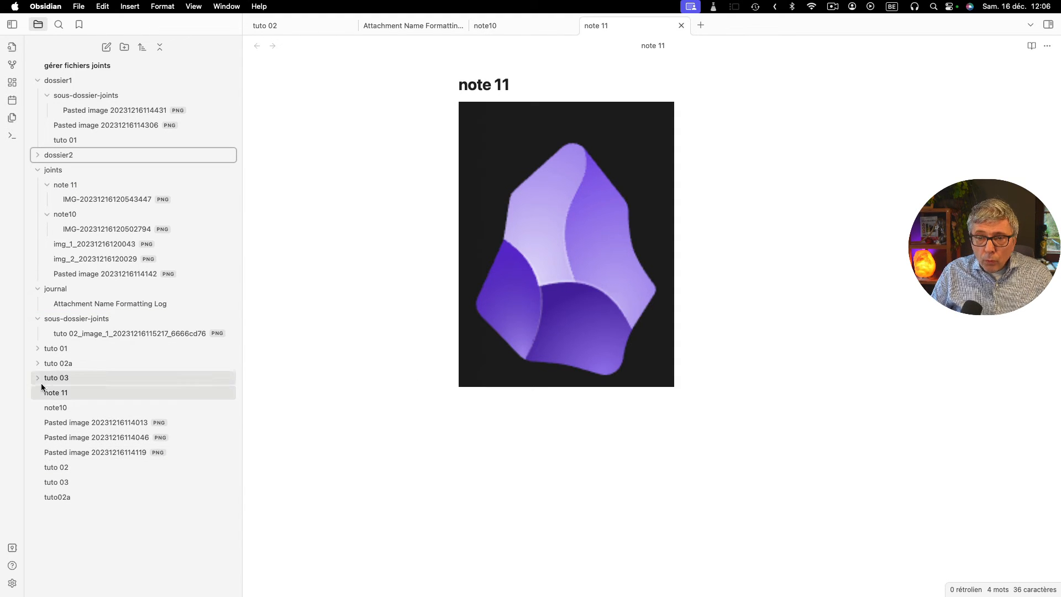
left_click_drag(47, 392, 66, 155)
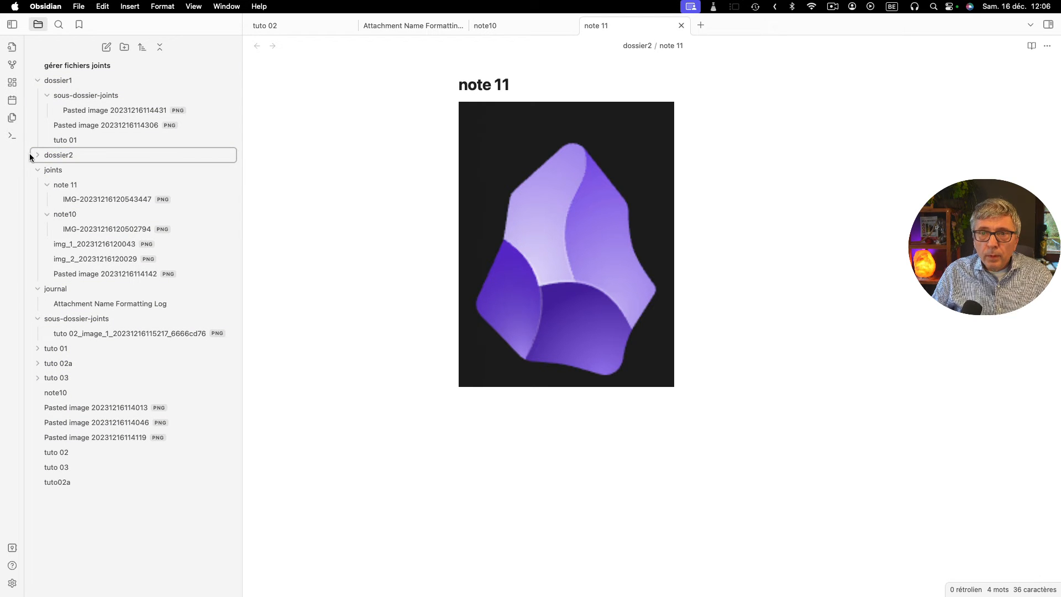
left_click(36, 155)
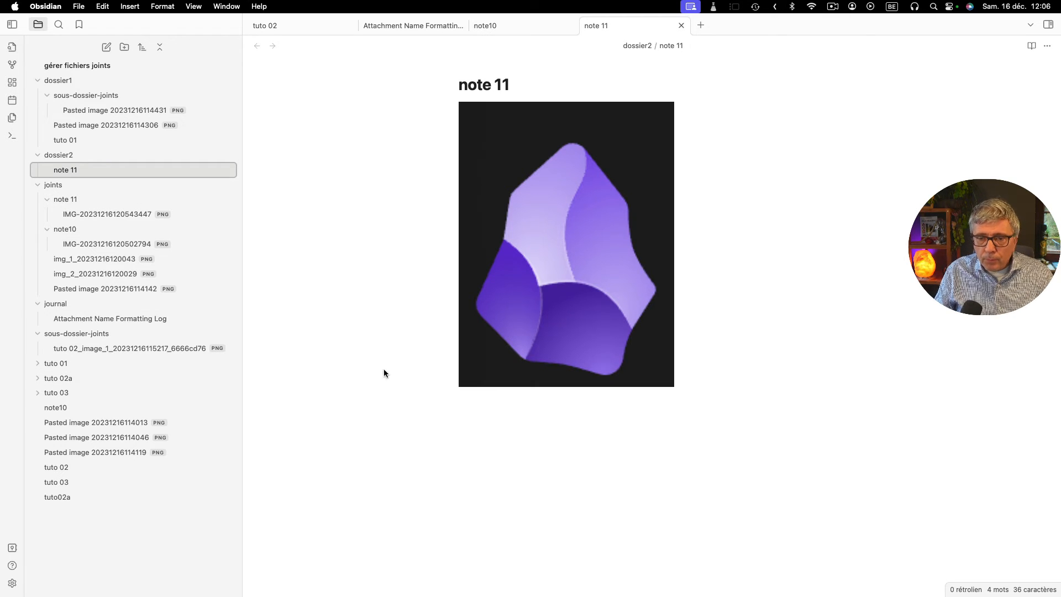
- Set the default location for new attachments to "Dans le sous-dossier, sous le dossier actuel", with the subfolder name "pièces jointes"
left_click(12, 583)
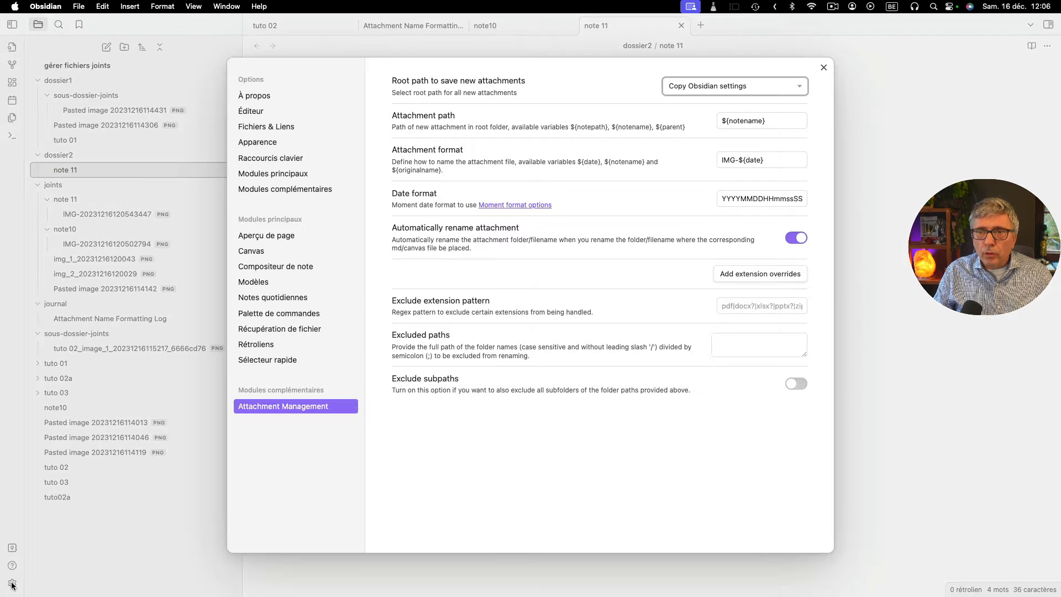
left_click(256, 128)
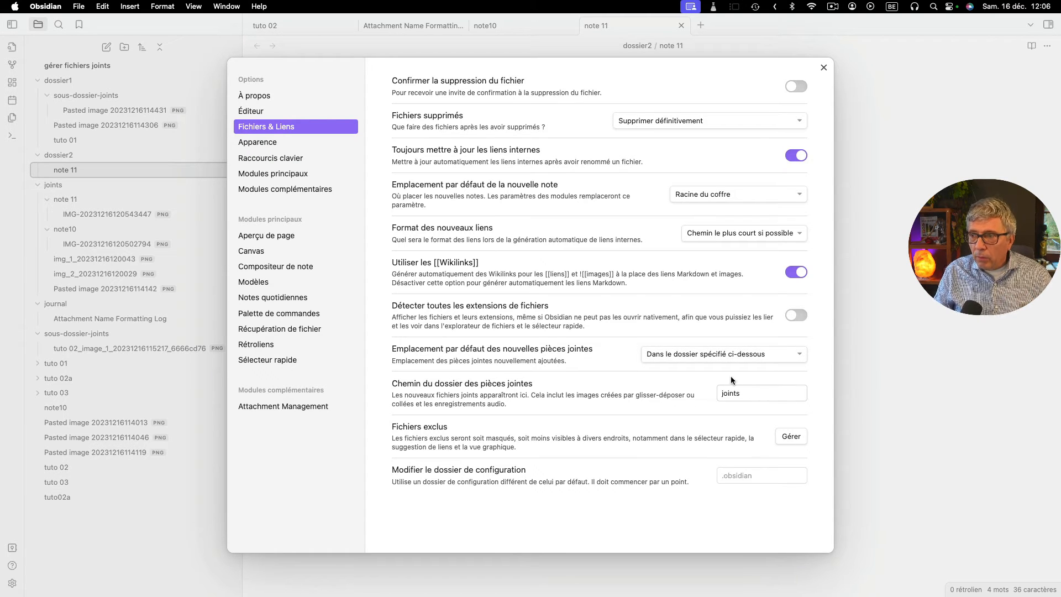
left_click(701, 357)
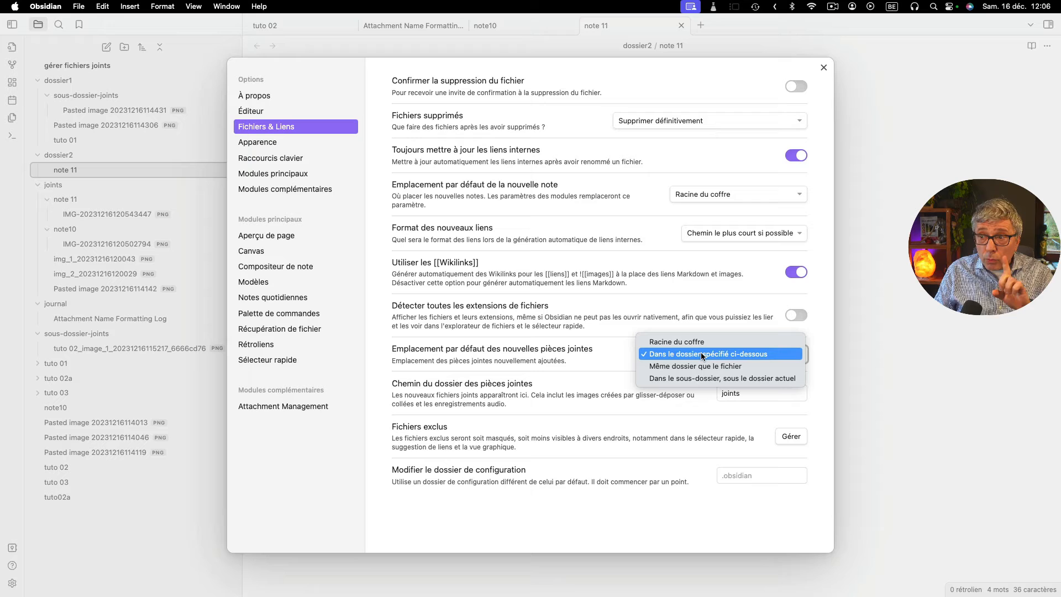
left_click(682, 380)
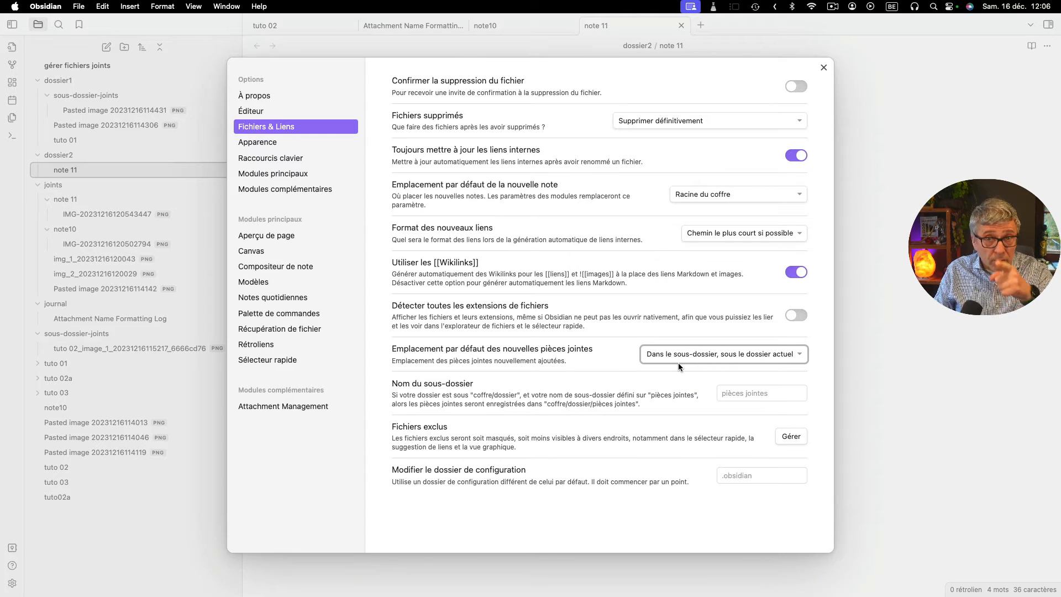
left_click(771, 396)
type("pièces jointes")
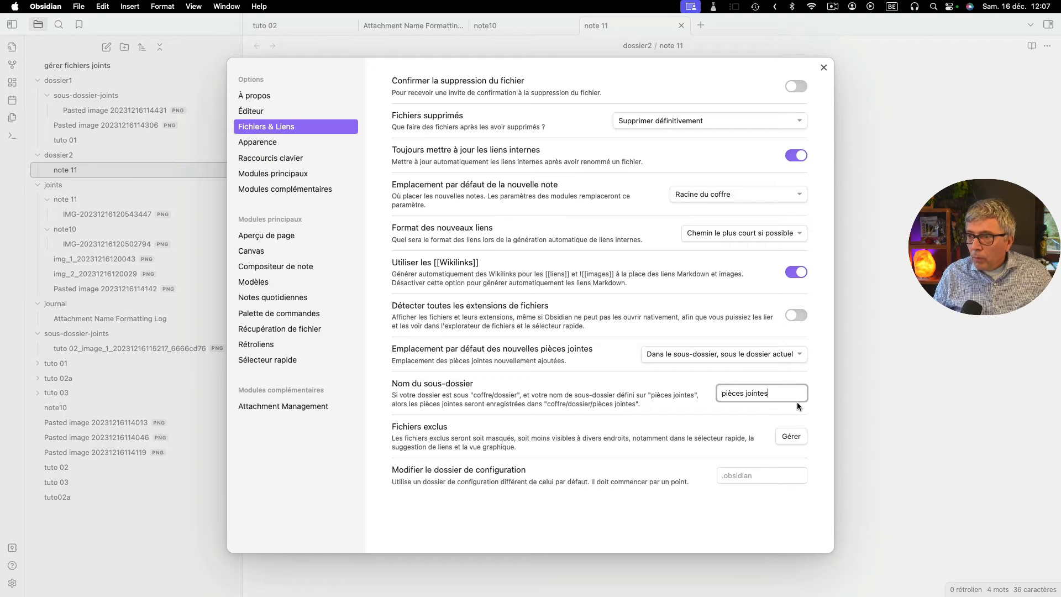
left_click(659, 403)
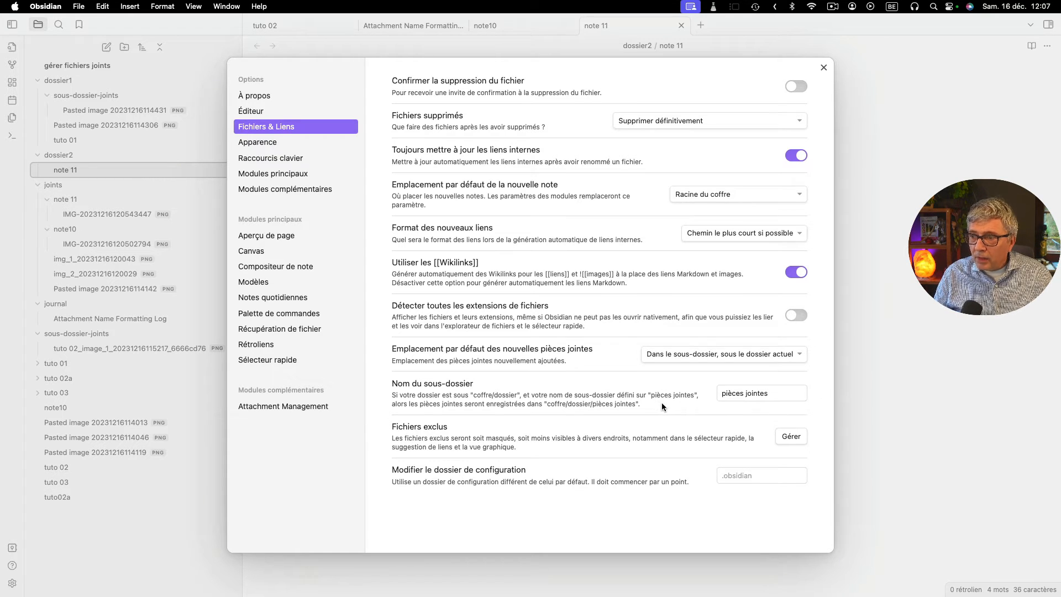
left_click(822, 66)
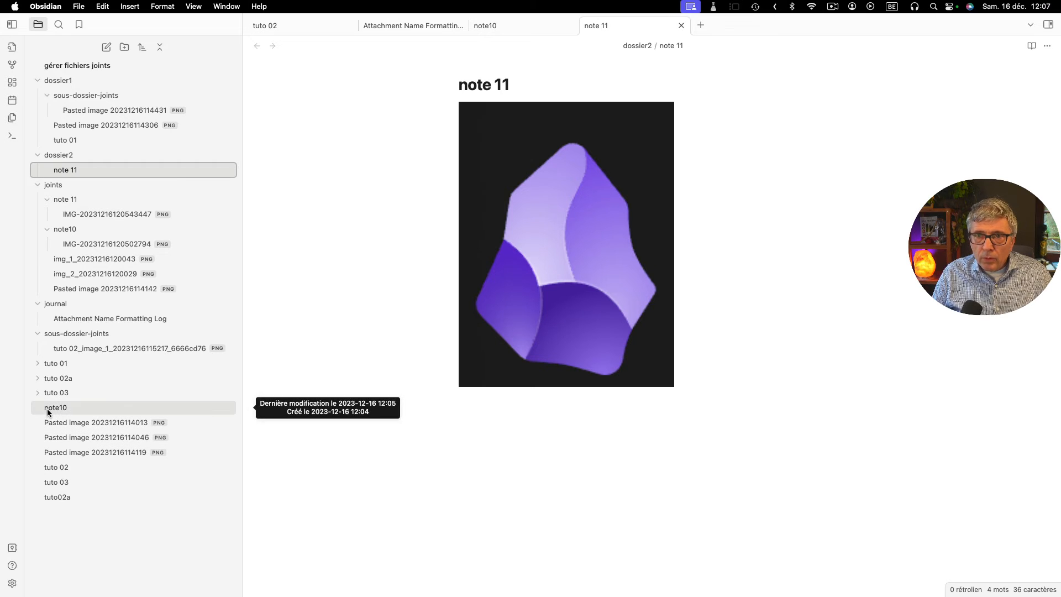
- Move the note "note10" into "dossier2" and expand the "pièces jointes" subfolder there
left_click_drag(48, 408, 78, 161)
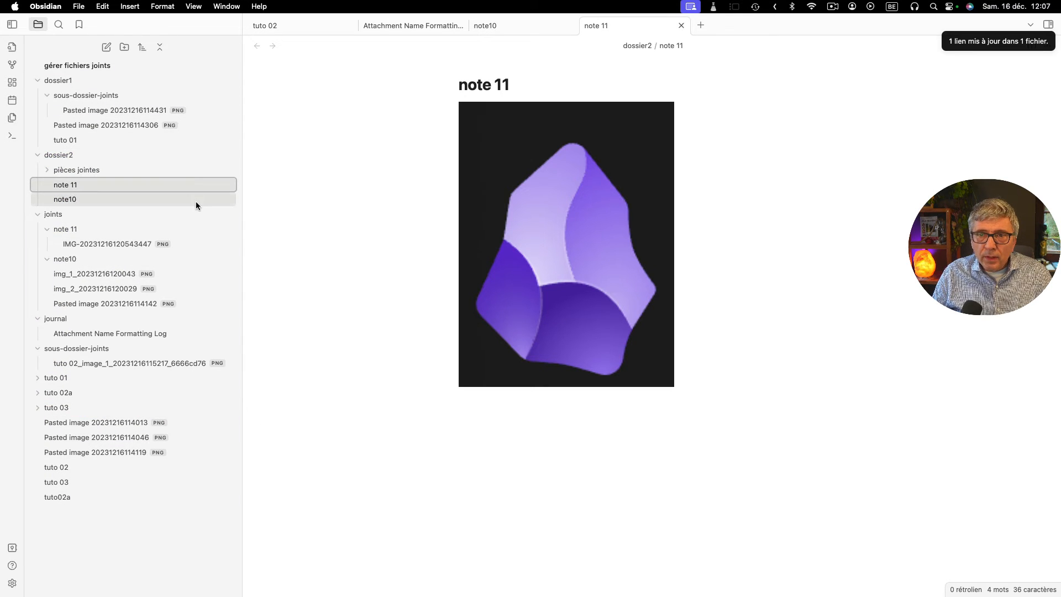
left_click(46, 171)
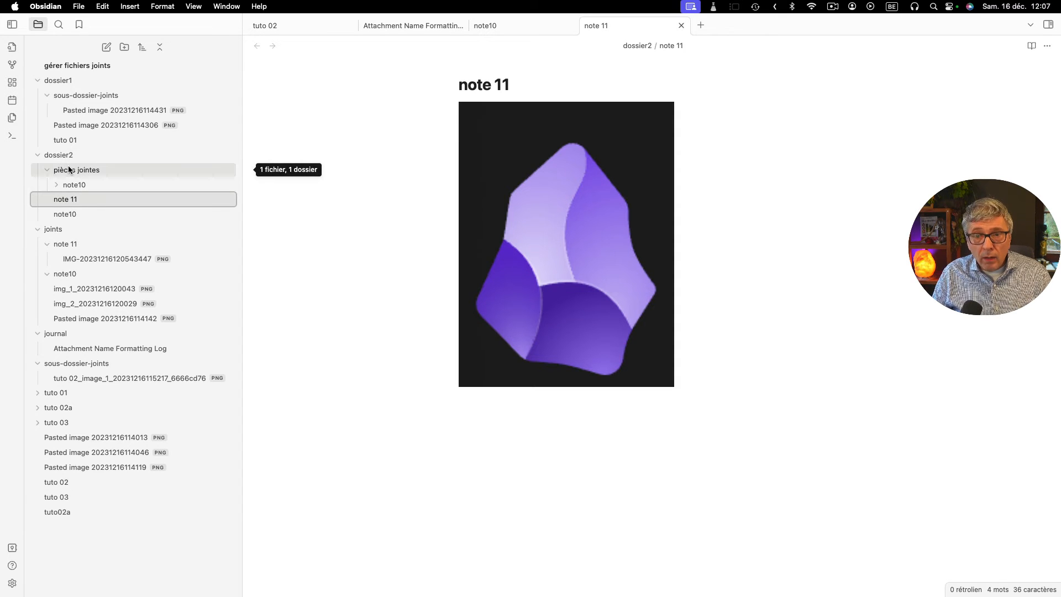
- Set the Attachment path of Attachment Management to "aaa" and close the settings
left_click(12, 583)
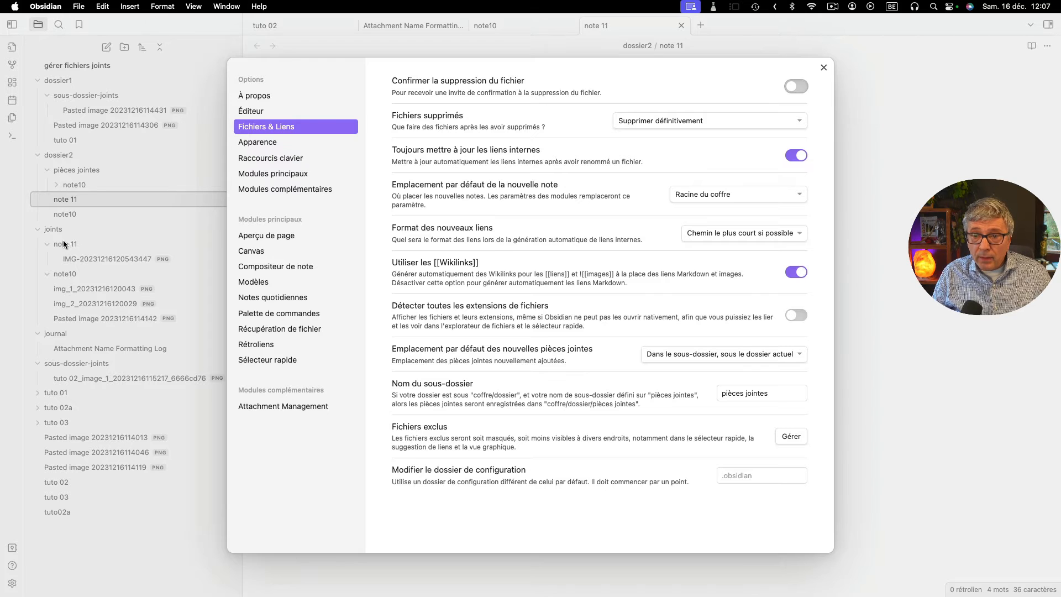
left_click(283, 408)
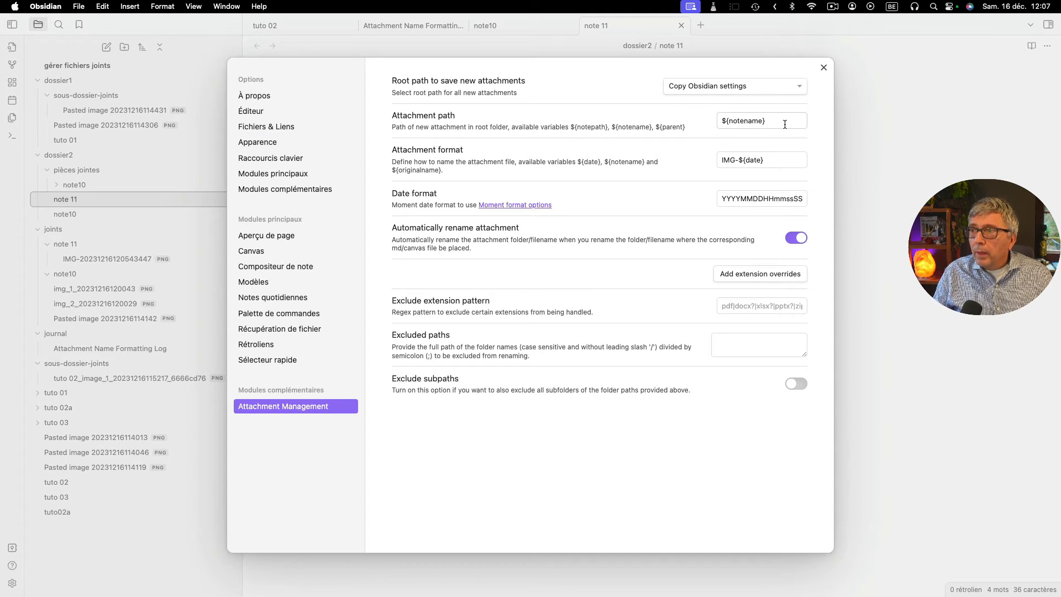
left_click_drag(784, 124, 680, 123)
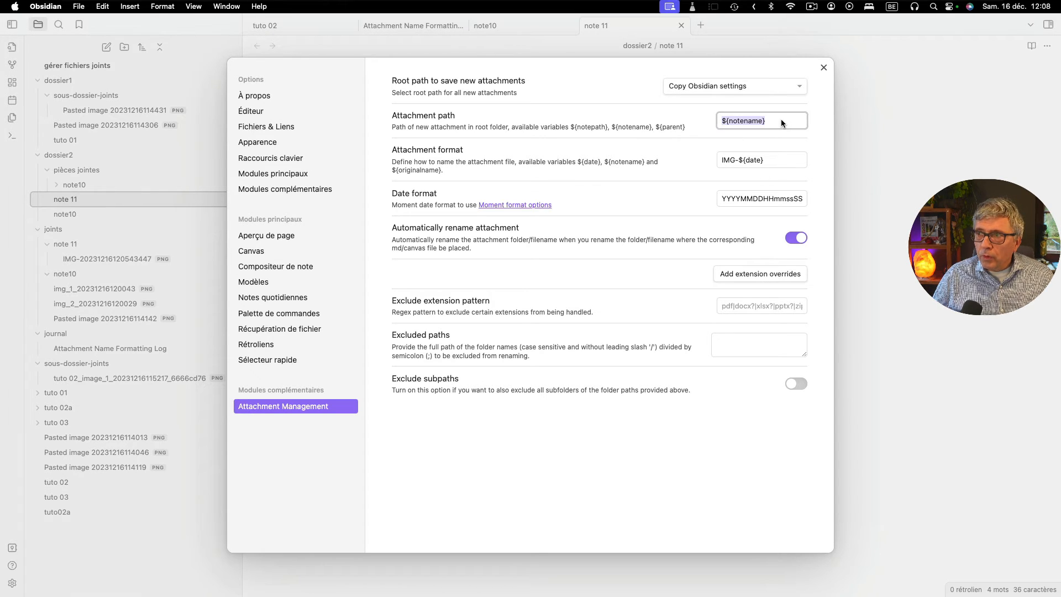
left_click_drag(781, 120, 703, 122)
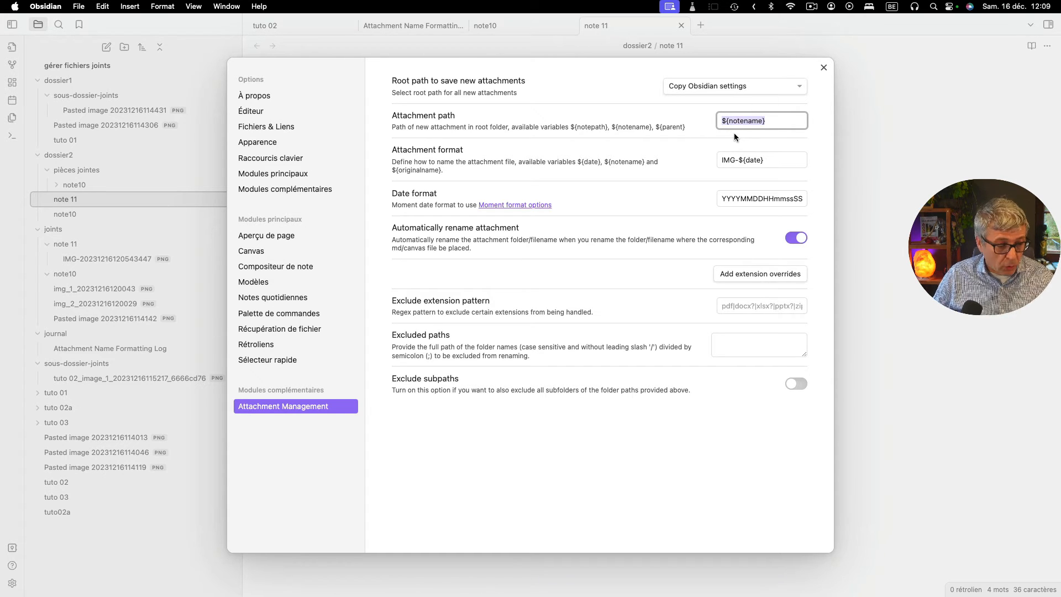
left_click(583, 459)
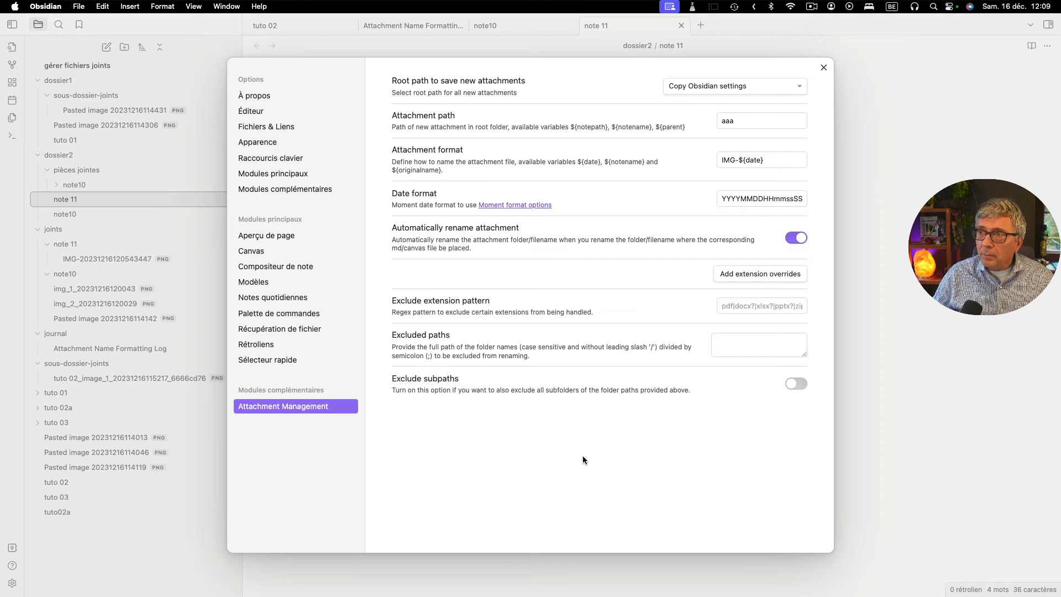
left_click(824, 72)
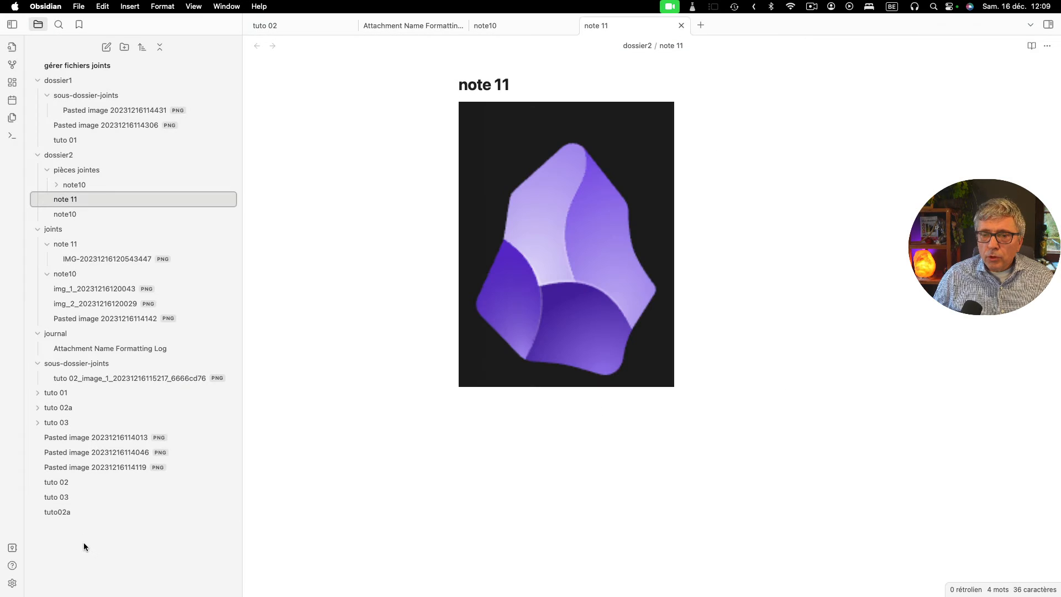
- Create a folder named "dossier3" at the vault root and move "note 11" from "dossier2" into it
left_click(123, 48)
type("dossier3")
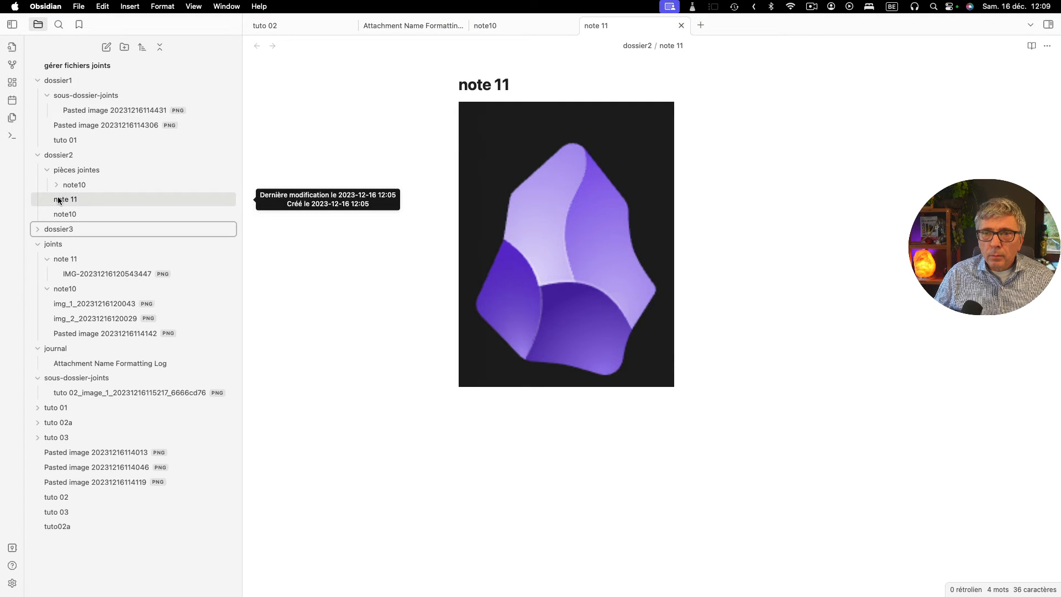
left_click_drag(58, 200, 62, 229)
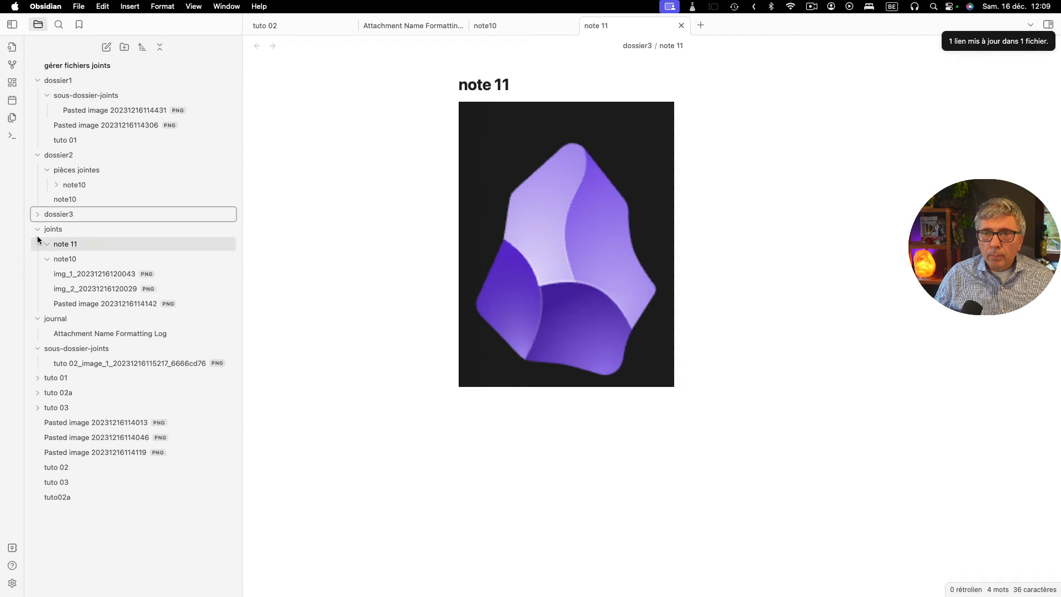
- Expand "dossier3" down to its "aaa" subfolder, view the image file inside, and compare its name with the link in "note 11"
left_click(34, 214)
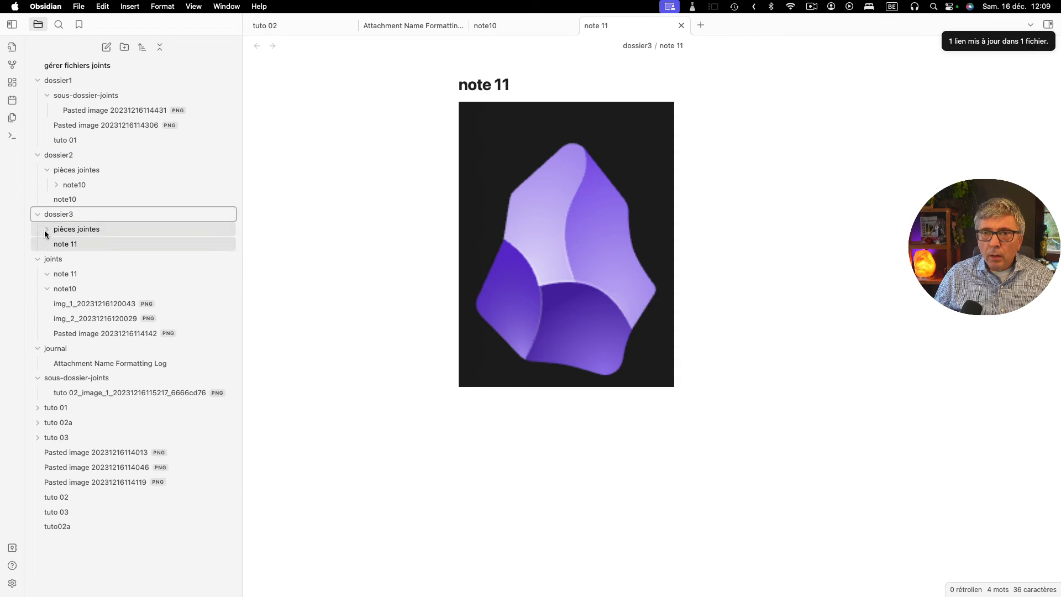
left_click(47, 228)
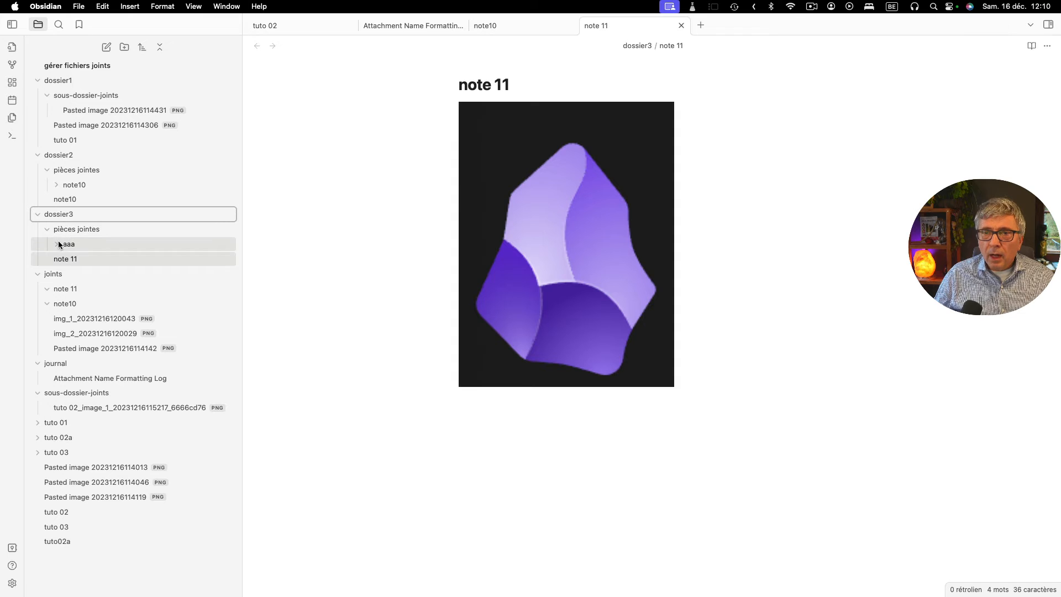
left_click(54, 244)
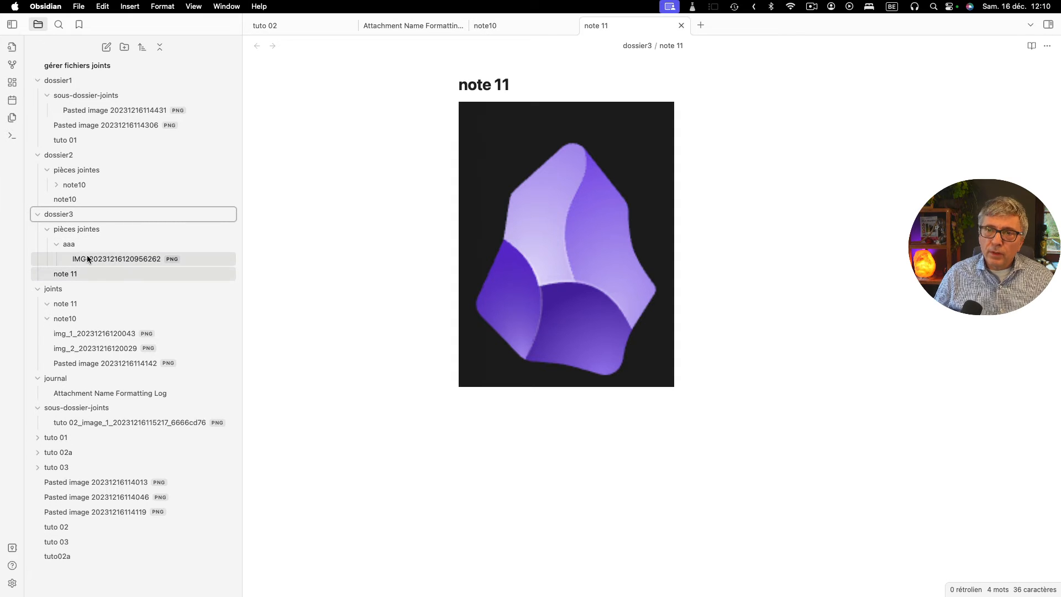
left_click(120, 259)
left_click(56, 274)
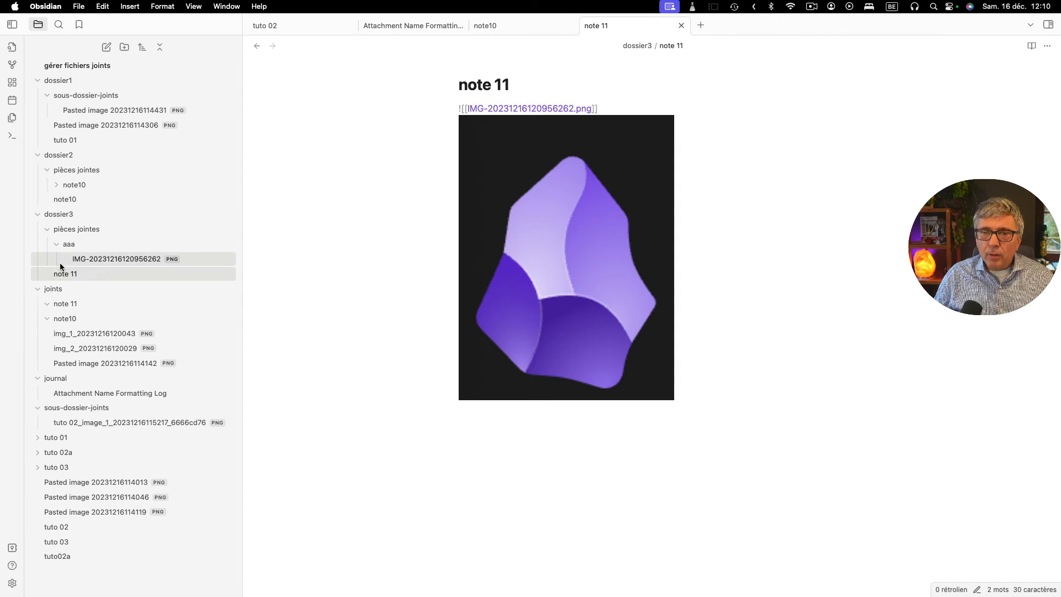
mouse_move(100, 259)
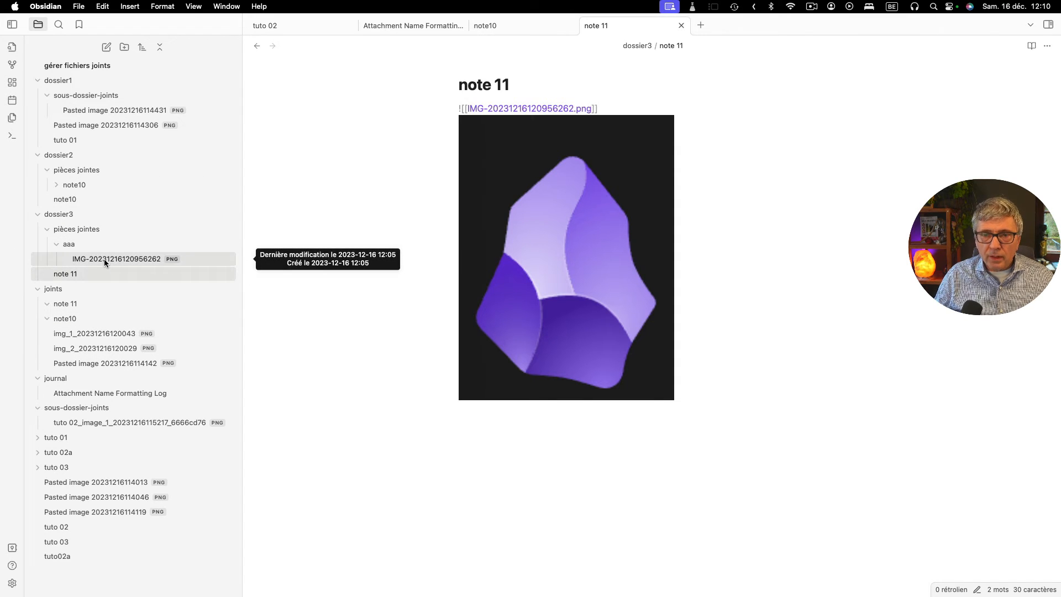
- Clear the Attachment path of Attachment Management and close the settings
left_click(13, 588)
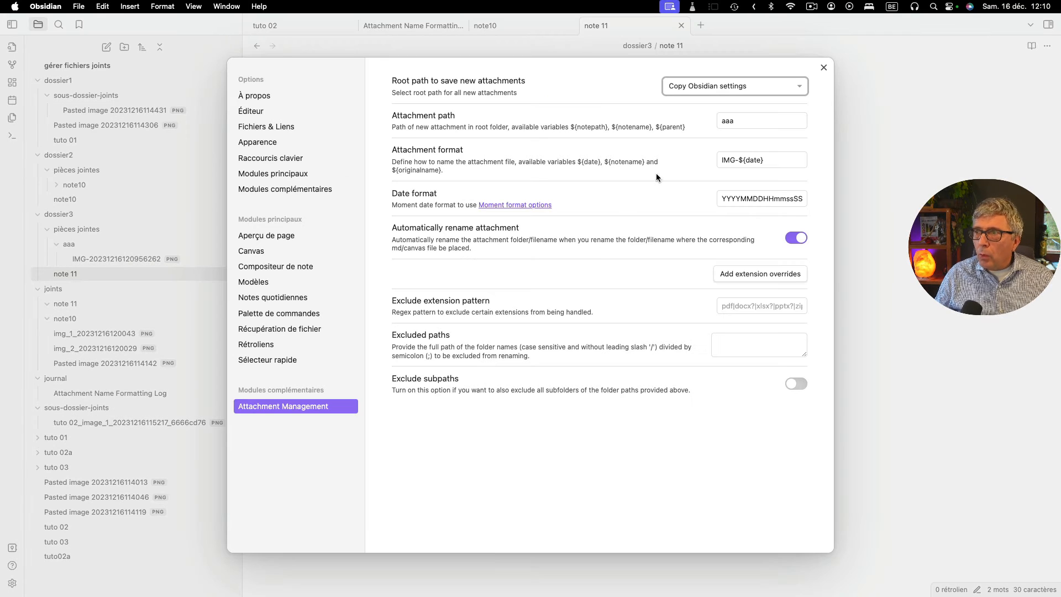
left_click(744, 122)
key("BackSpace")
key("BackSpace")
key("BackSpace")
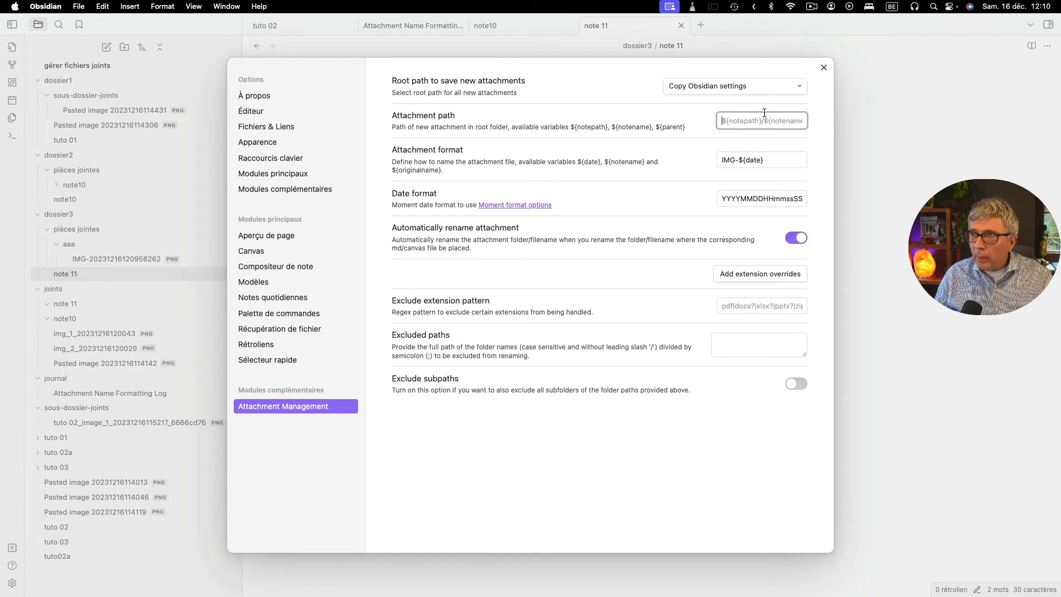
left_click(822, 68)
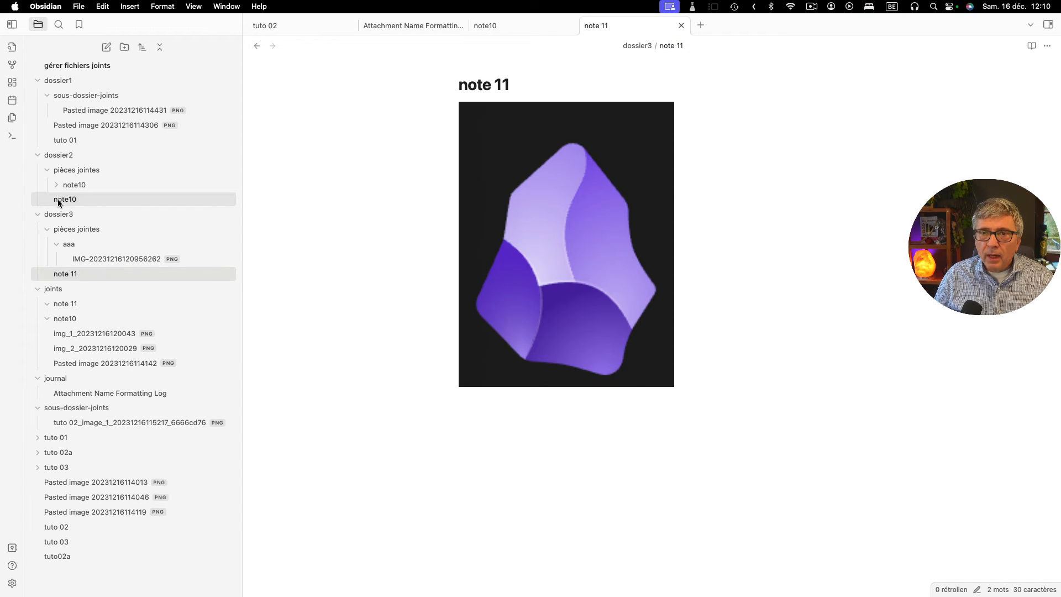
- Move "note10" into "dossier3" and compare the image link in "note 11" with the file in the "aaa" subfolder
left_click_drag(58, 198, 62, 218)
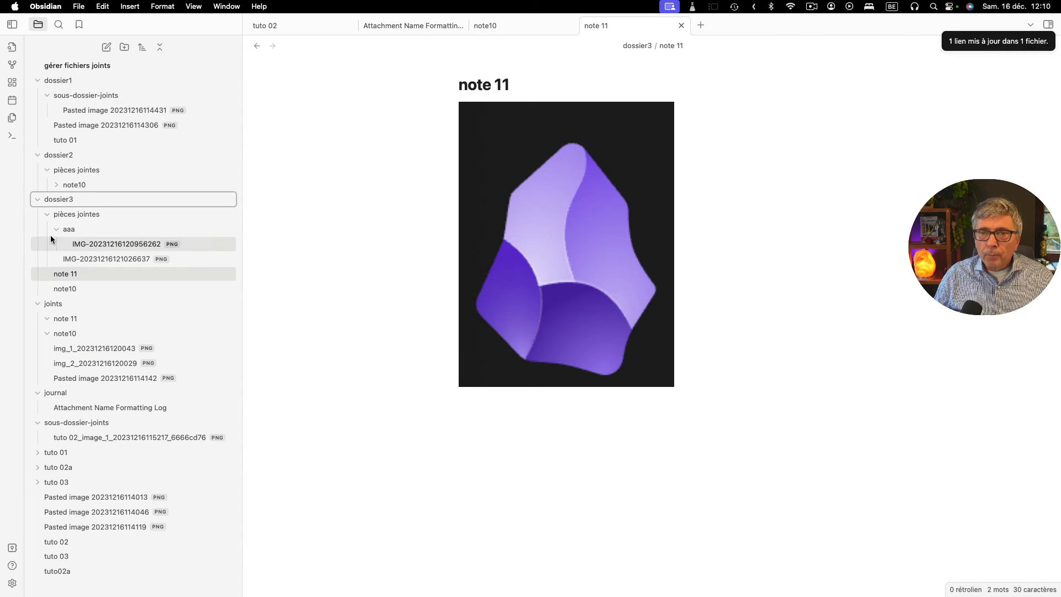
left_click(55, 230)
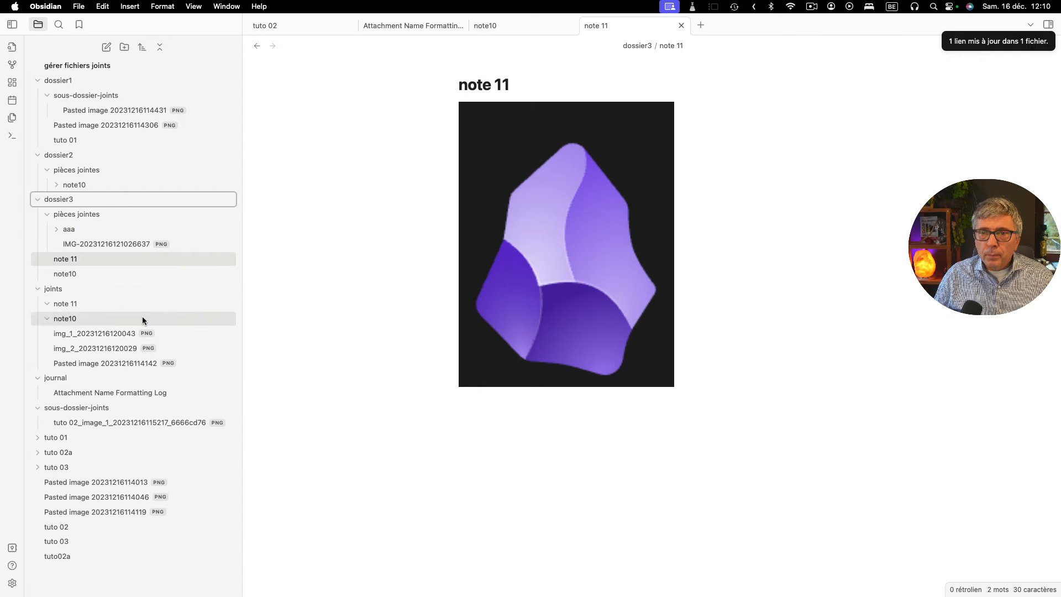
left_click(69, 260)
left_click(516, 178)
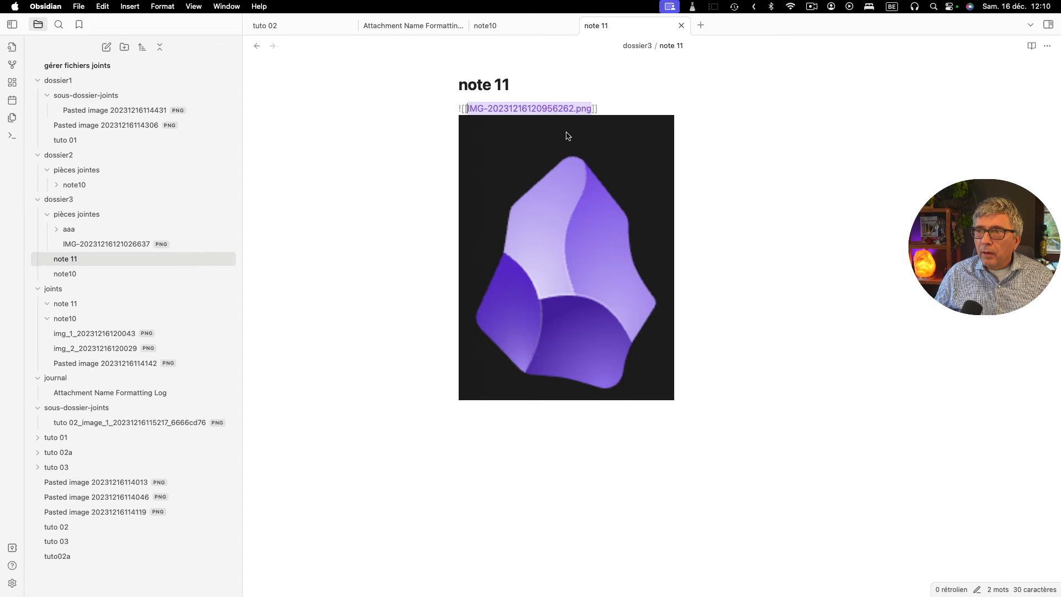
left_click(56, 230)
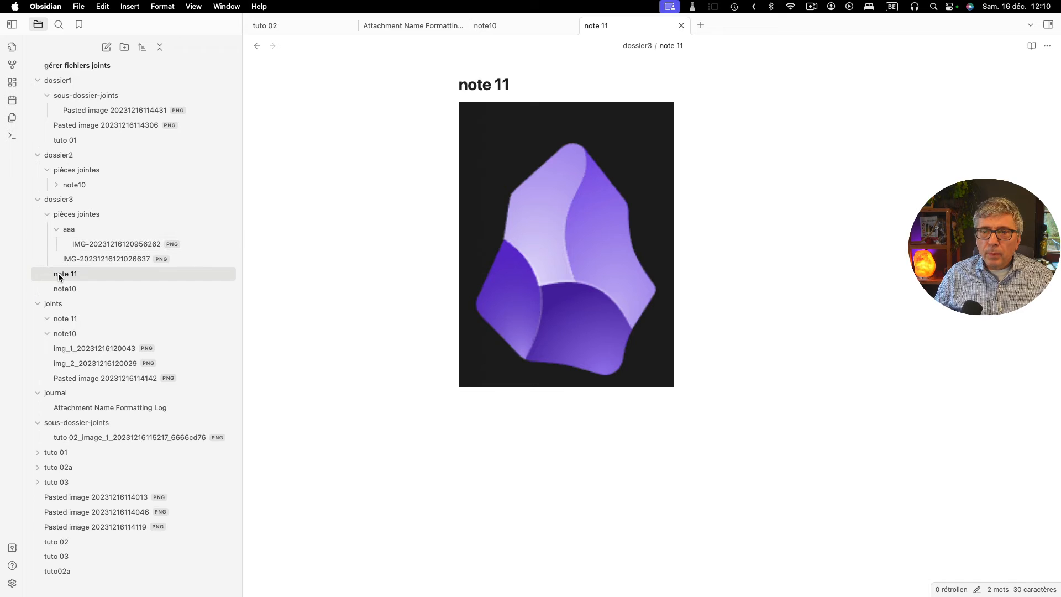
- Move "note 11" into "dossier2" and delete the "aaa" subfolder left in the "pièces jointes" folder of "dossier3"
left_click_drag(58, 277, 74, 157)
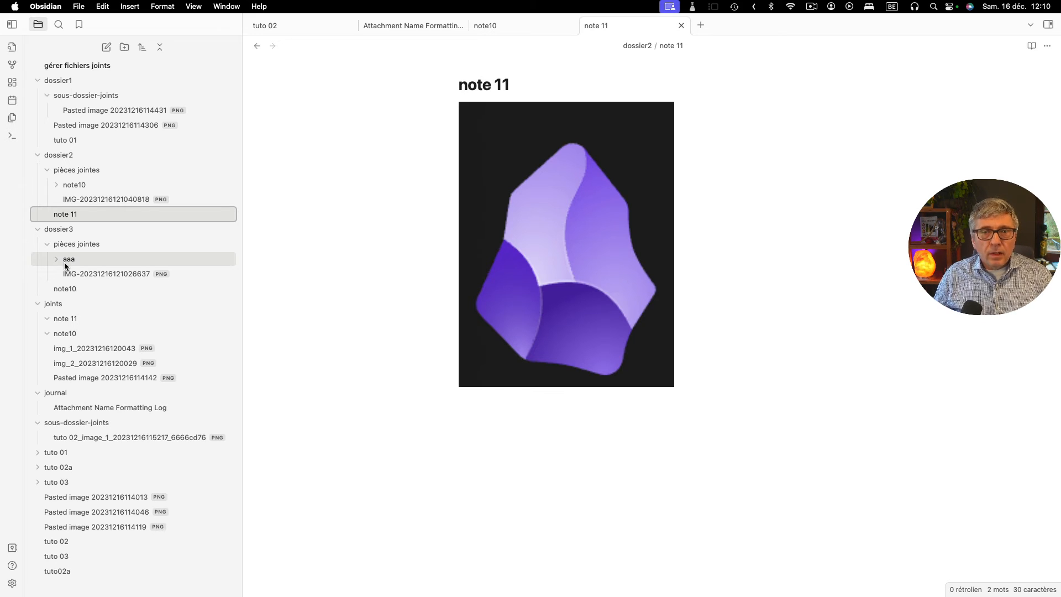
right_click(65, 260)
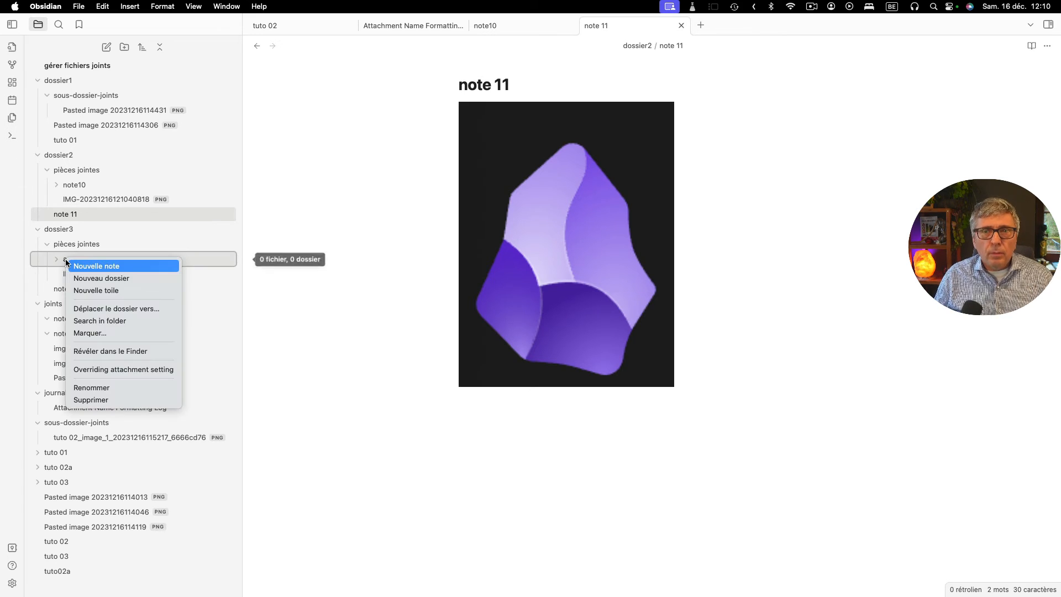
left_click(104, 402)
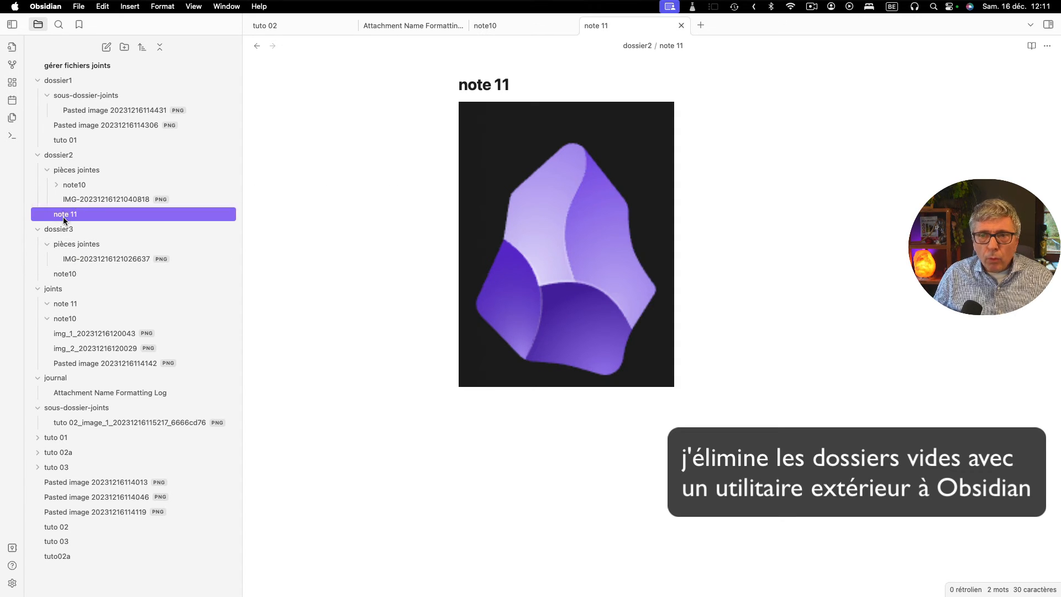
- Move "note 11" back into "dossier3" and check the images in its "pièces jointes" folder against "note 11" and "note10"
left_click_drag(63, 216, 71, 231)
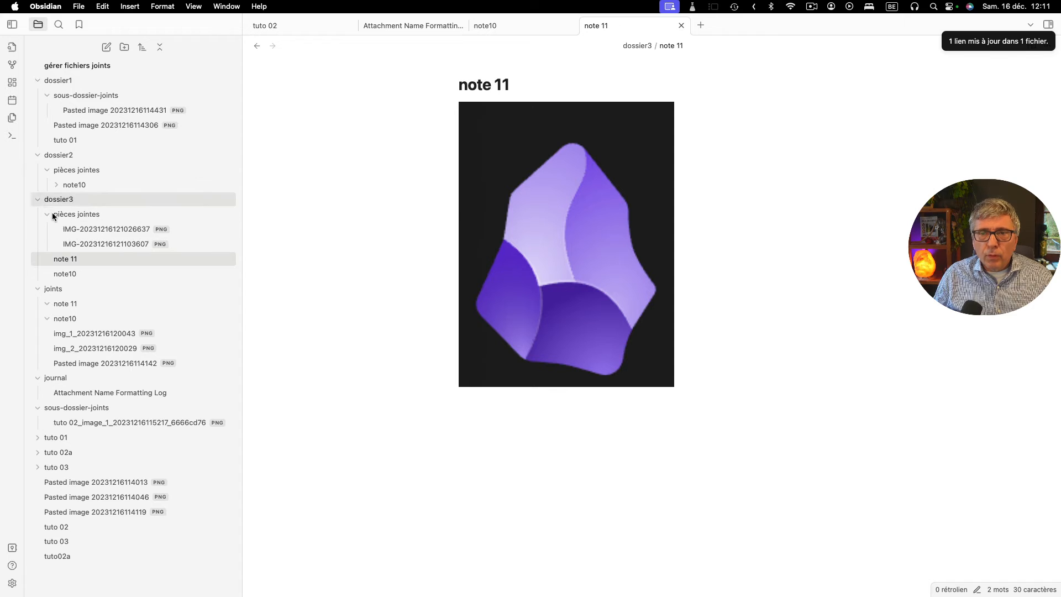
left_click(74, 214)
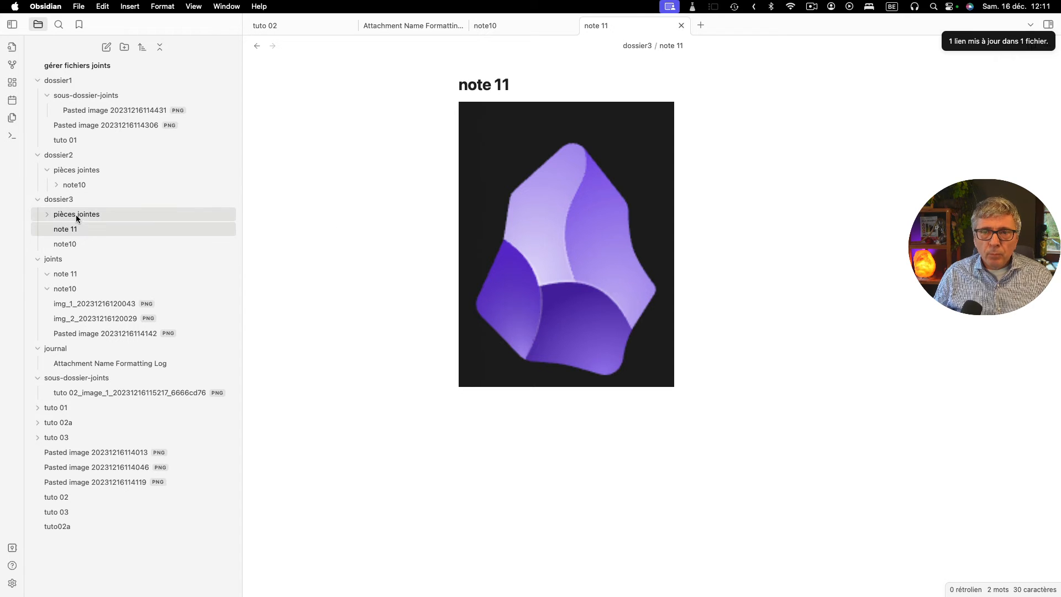
left_click(75, 214)
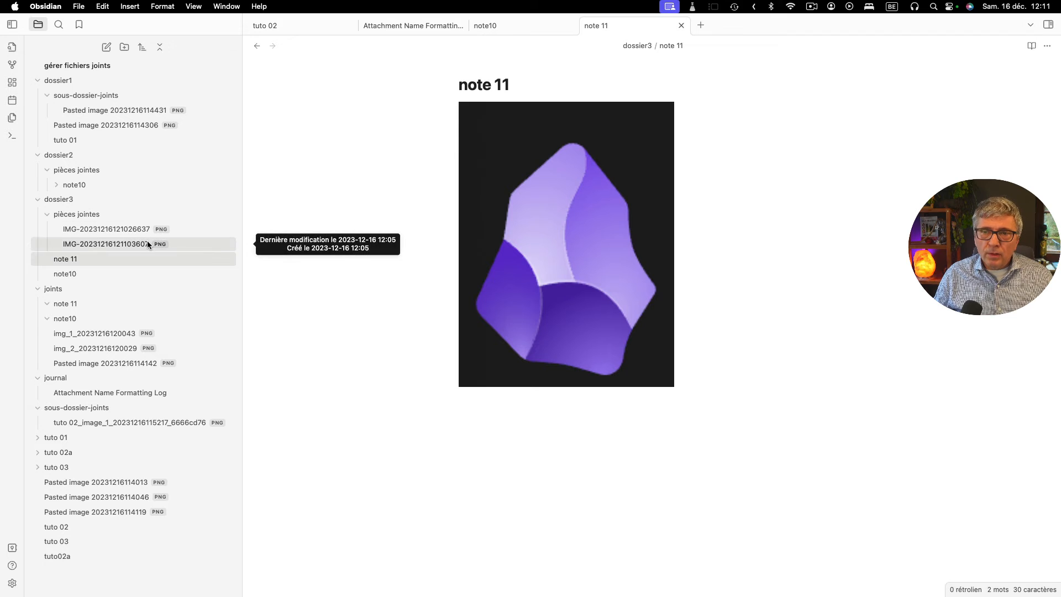
left_click(542, 181)
left_click(70, 274)
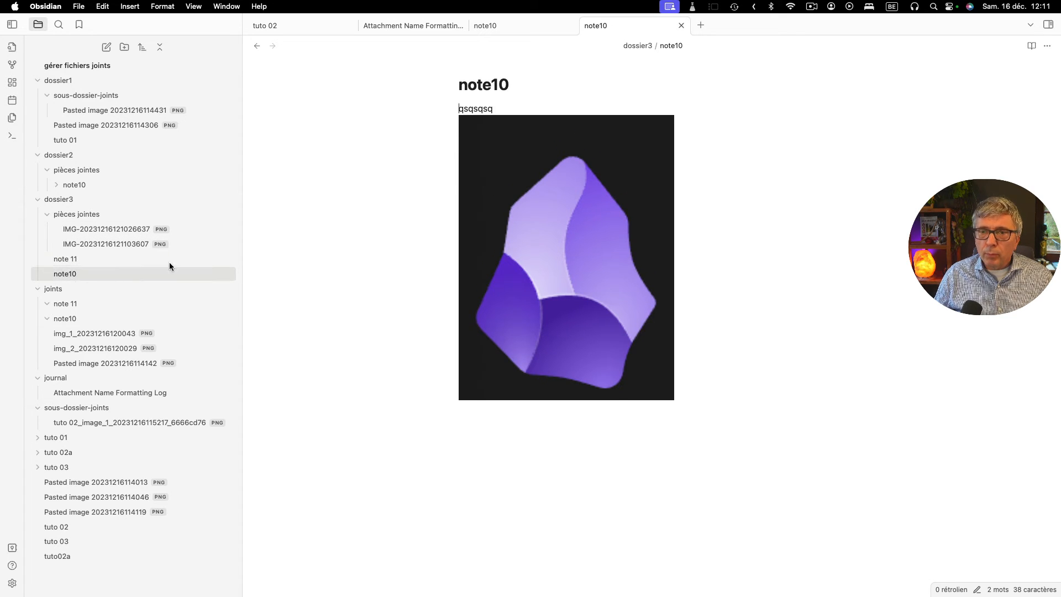
left_click(538, 165)
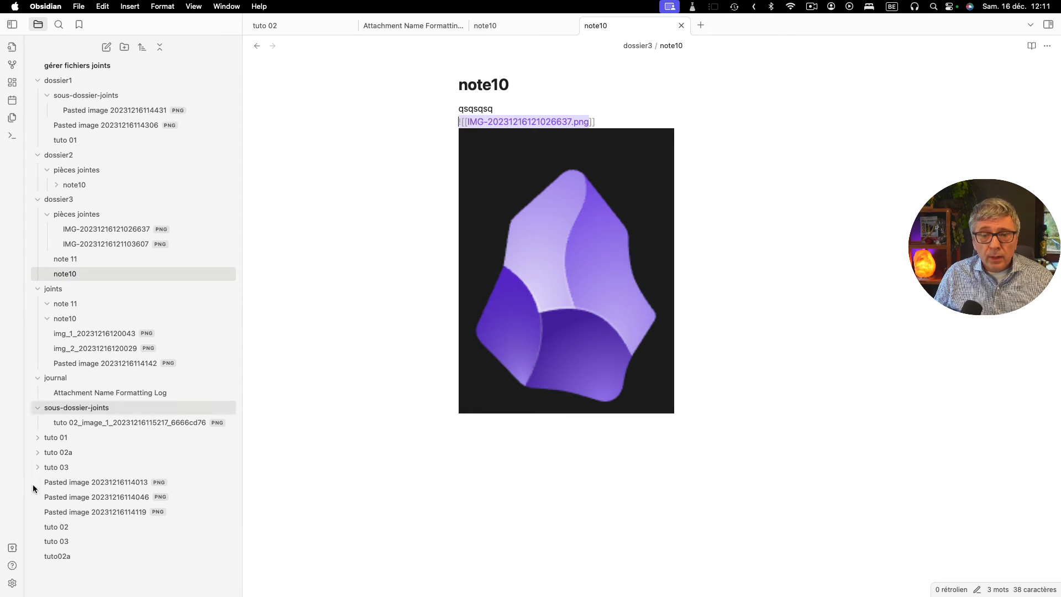
- Set the Attachment format of Attachment Management to "IMG-${notename}-${date}" and close the settings
left_click(13, 583)
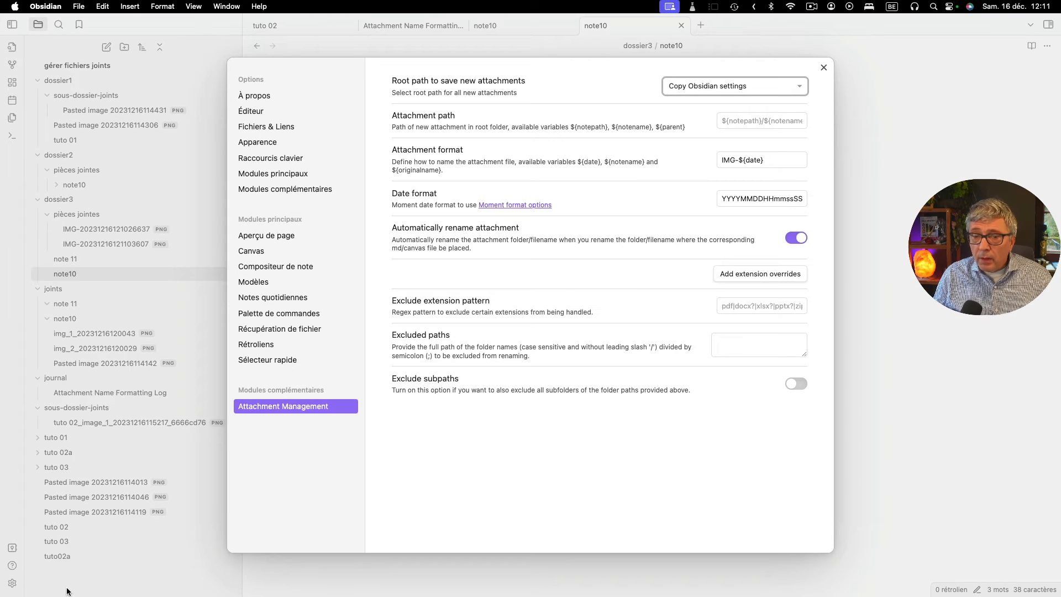
left_click(11, 586)
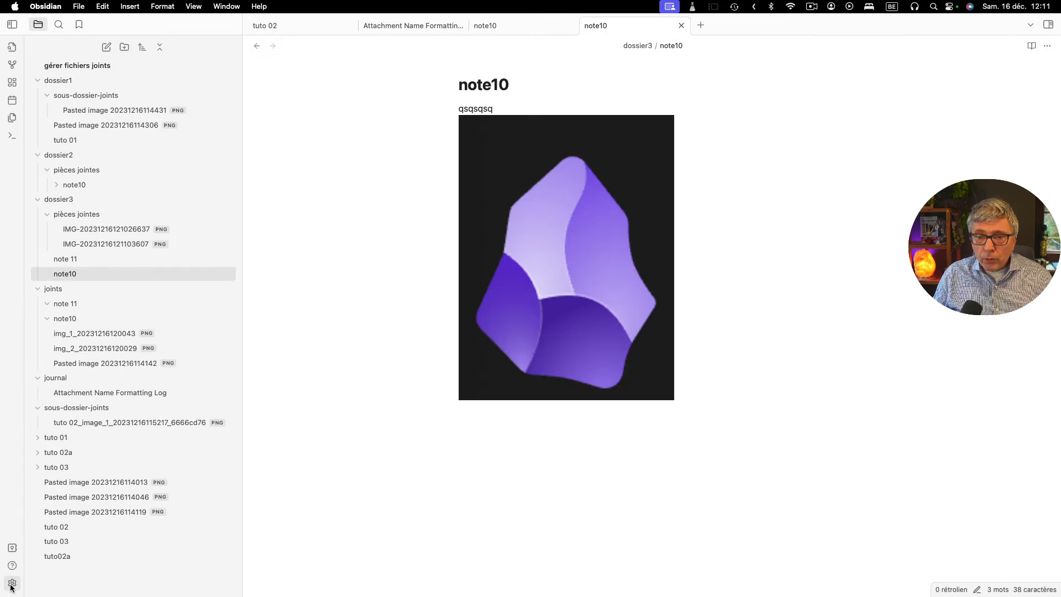
left_click(11, 584)
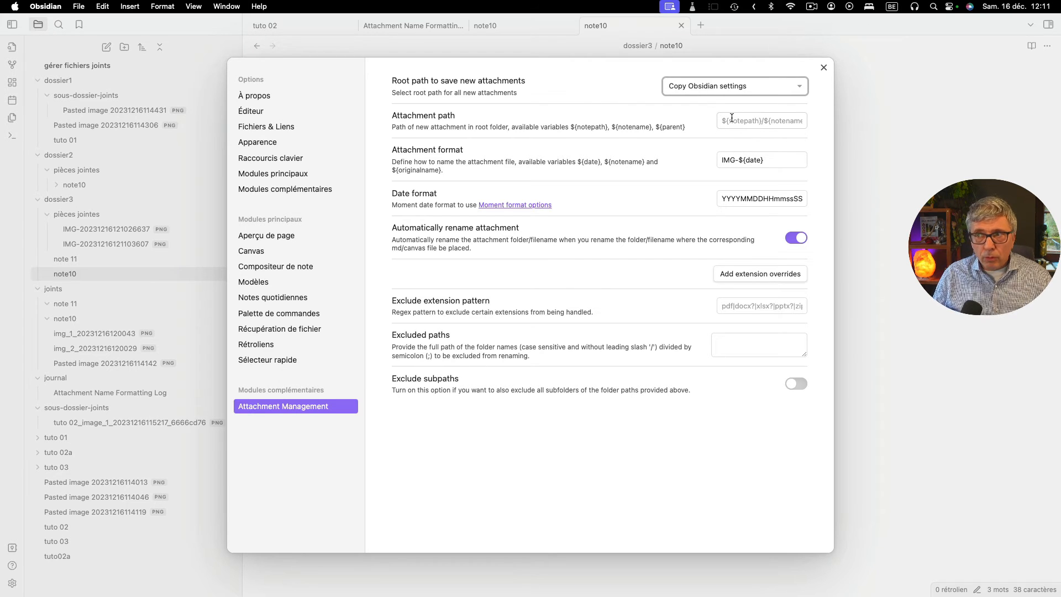
left_click(738, 160)
type("-")
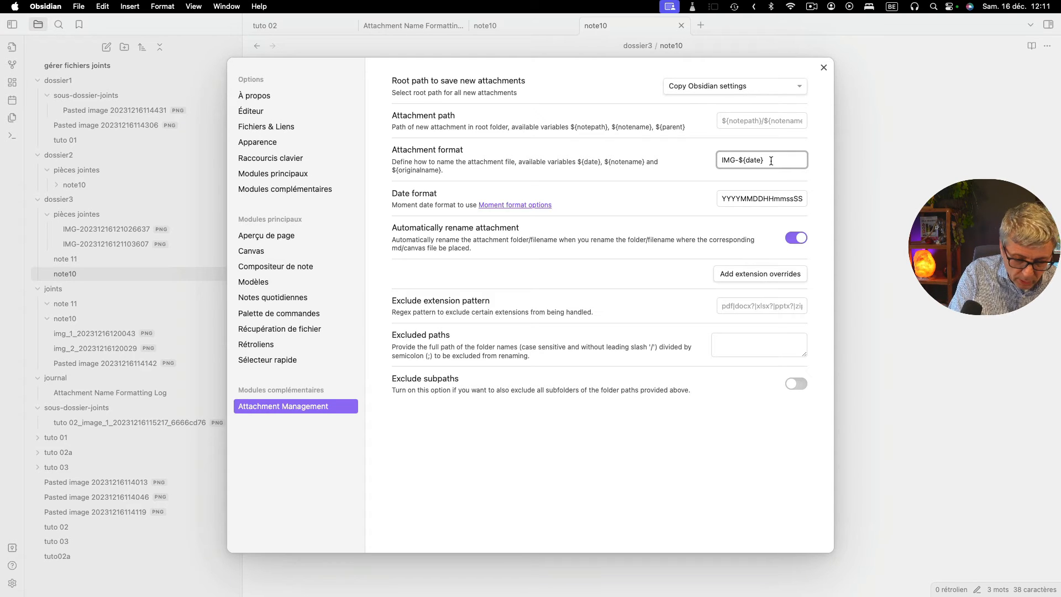
type("$")
type("{not")
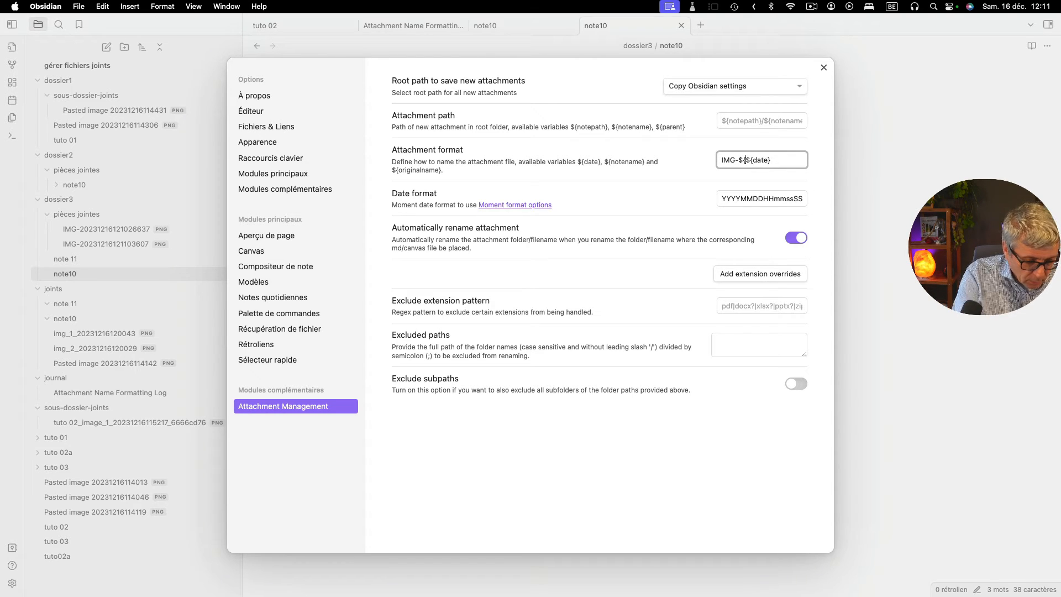
type("ename")
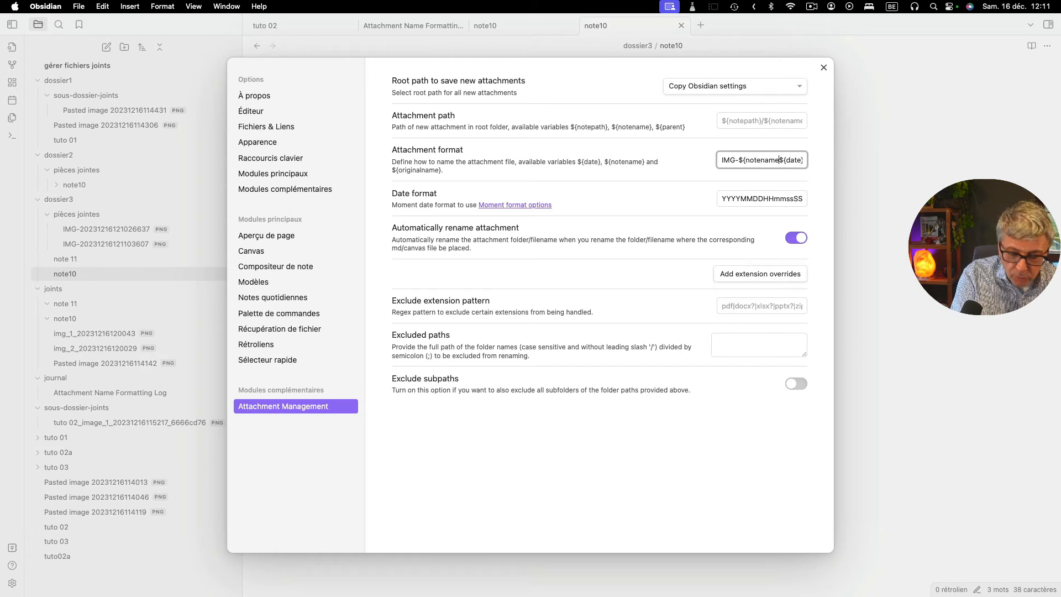
type("}-")
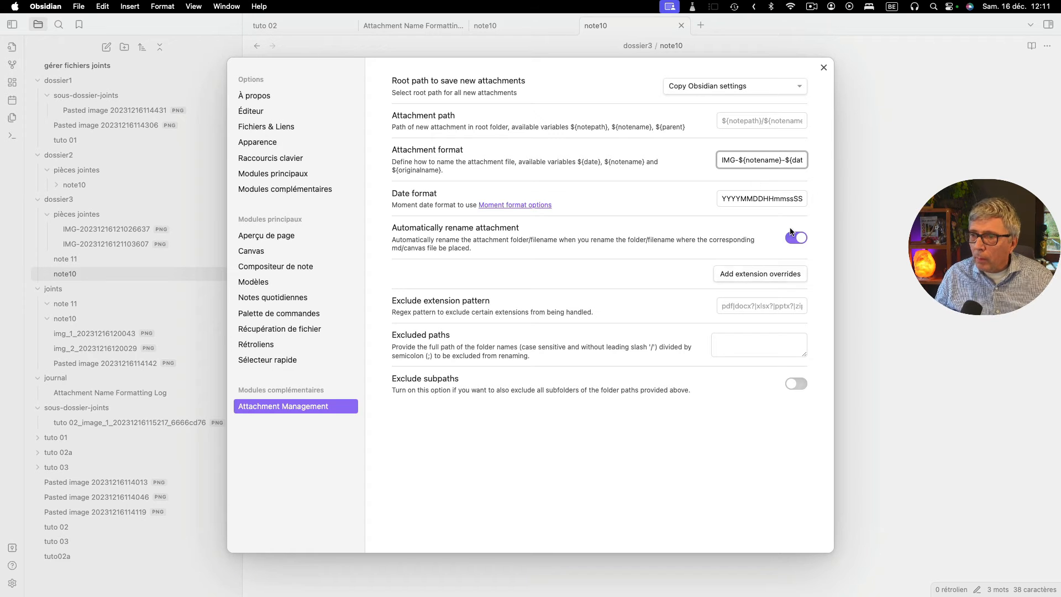
left_click(821, 68)
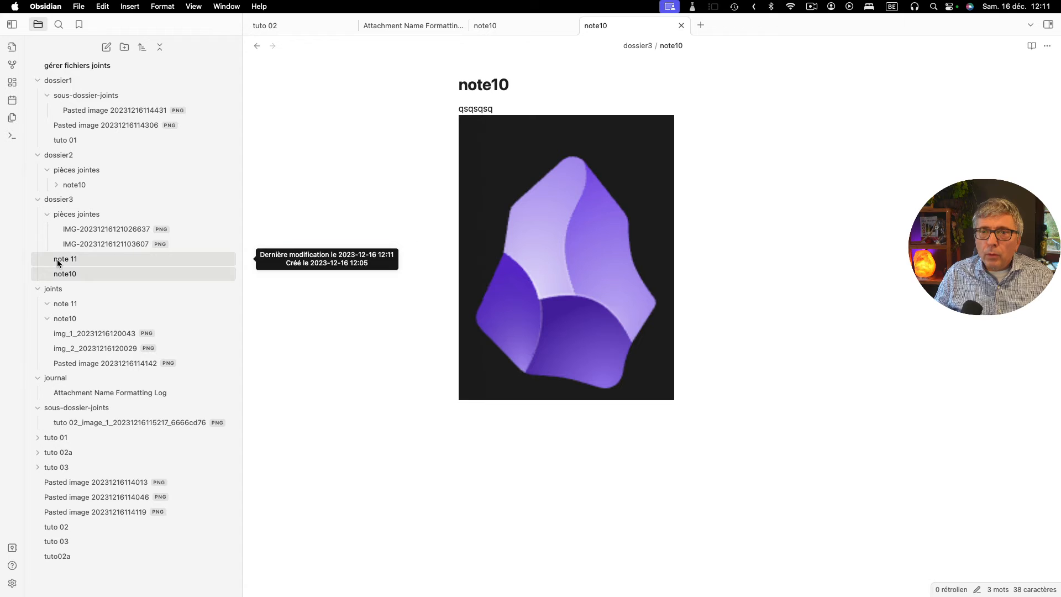
- Move "note 11" into "dossier2" and compare its image link with the file name in the "pièces jointes" folder there
left_click_drag(58, 263, 74, 157)
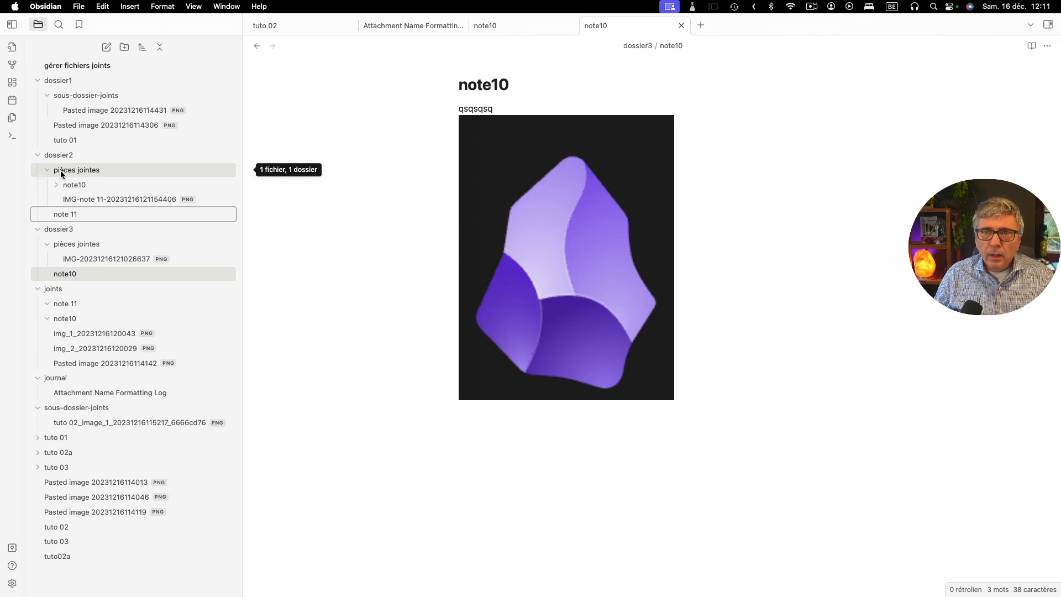
left_click(65, 171)
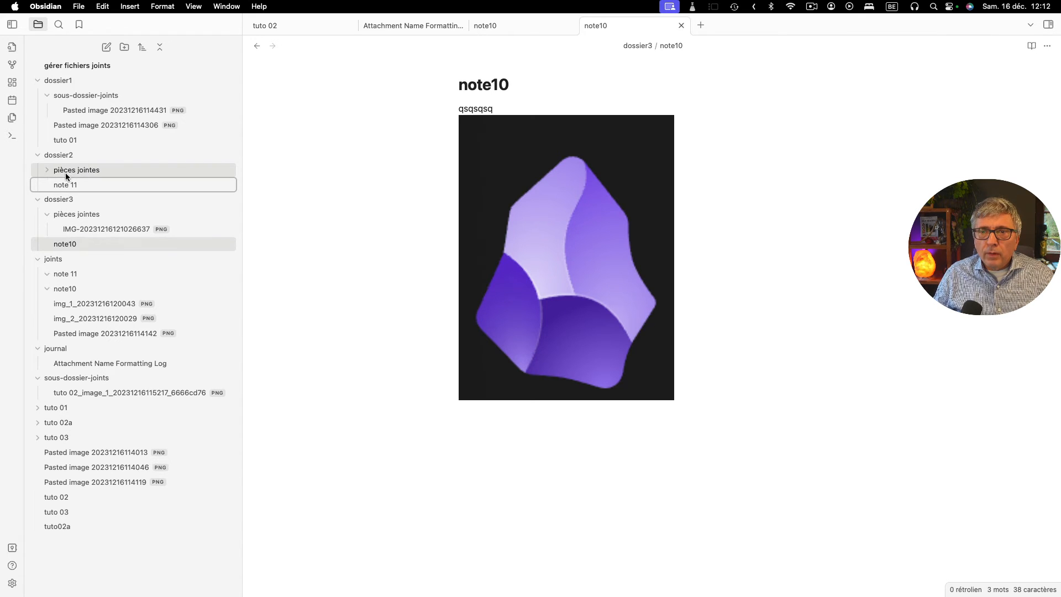
left_click(68, 171)
left_click(62, 215)
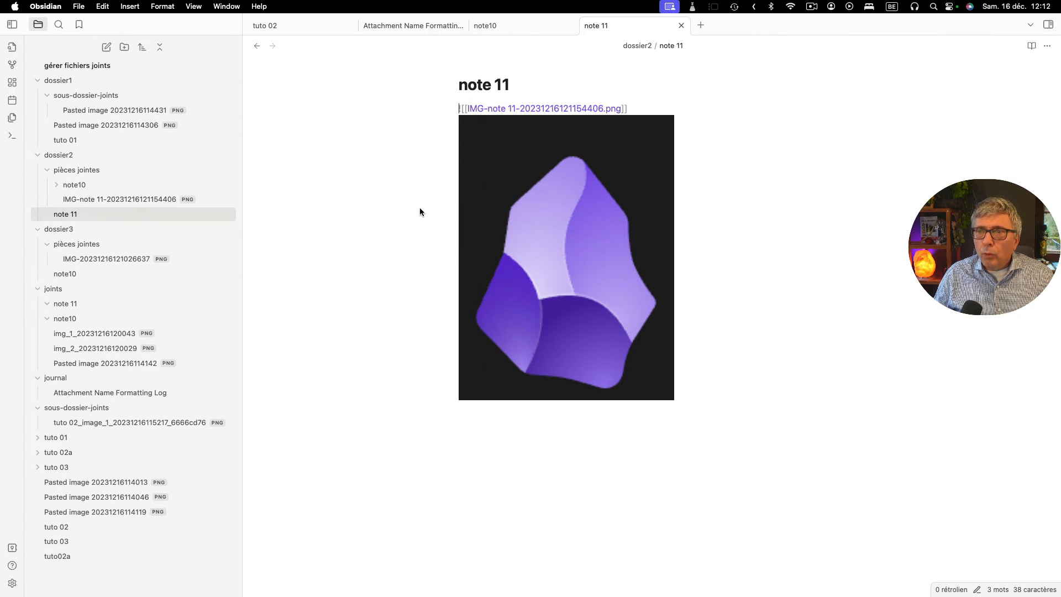
left_click(560, 204)
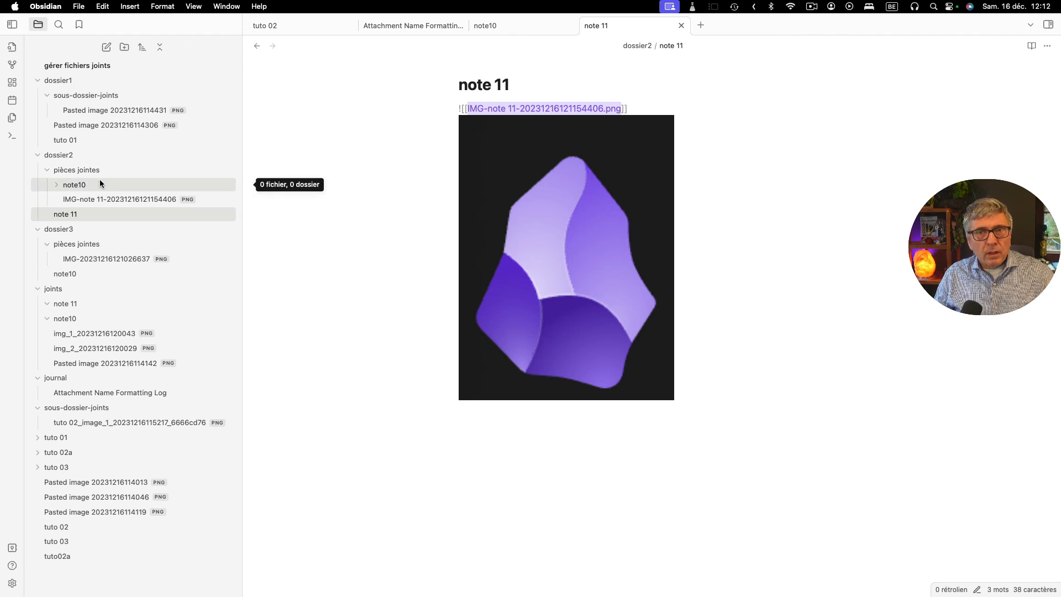
left_click(72, 168)
left_click(72, 167)
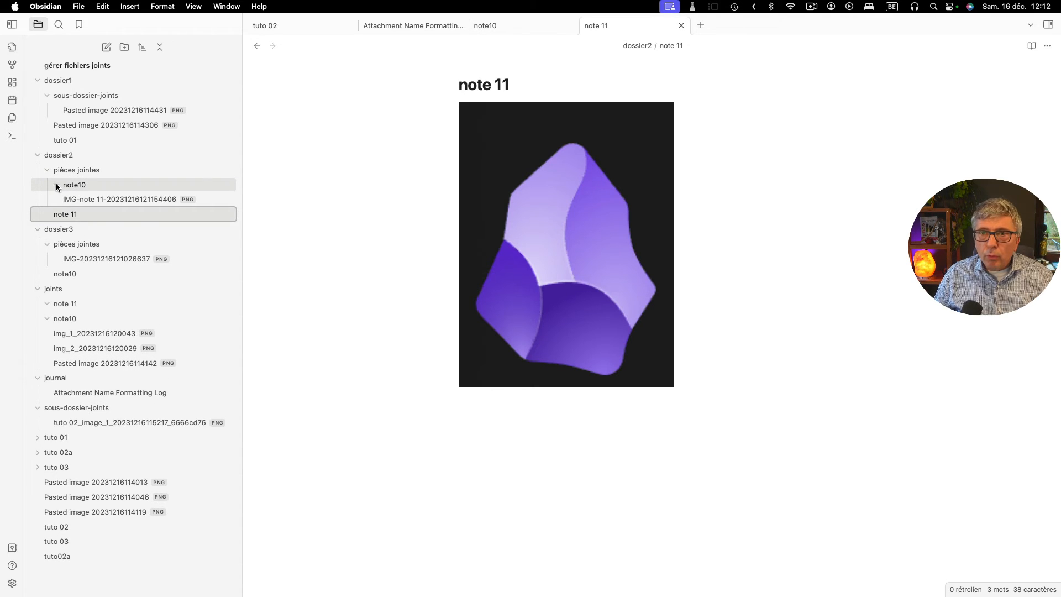
- Delete the empty "note10" folder from "pièces jointes" in "dossier2" and move the note "note10" into "dossier2"
right_click(73, 186)
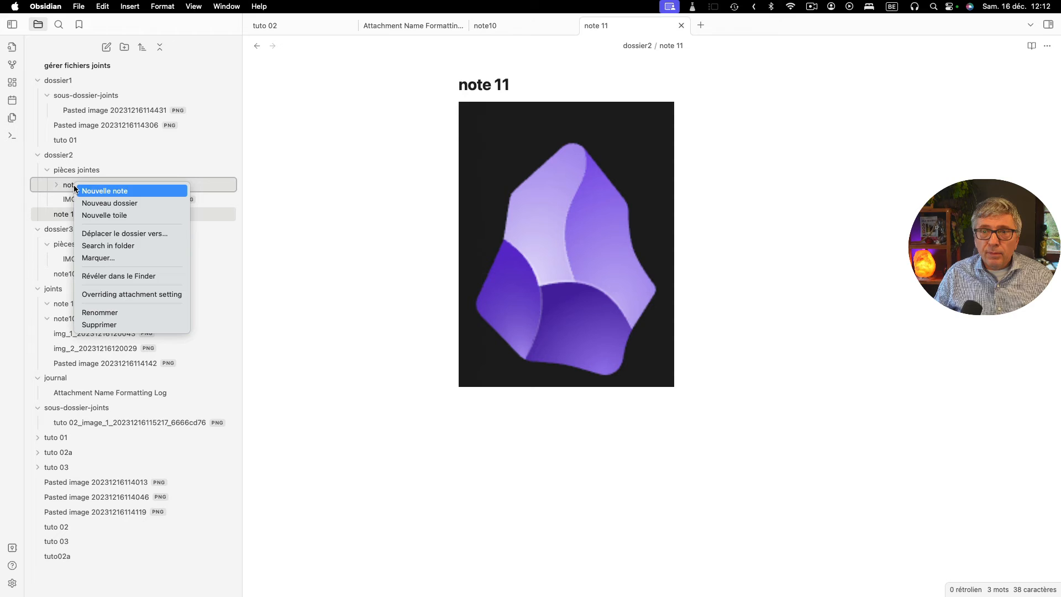
left_click(104, 324)
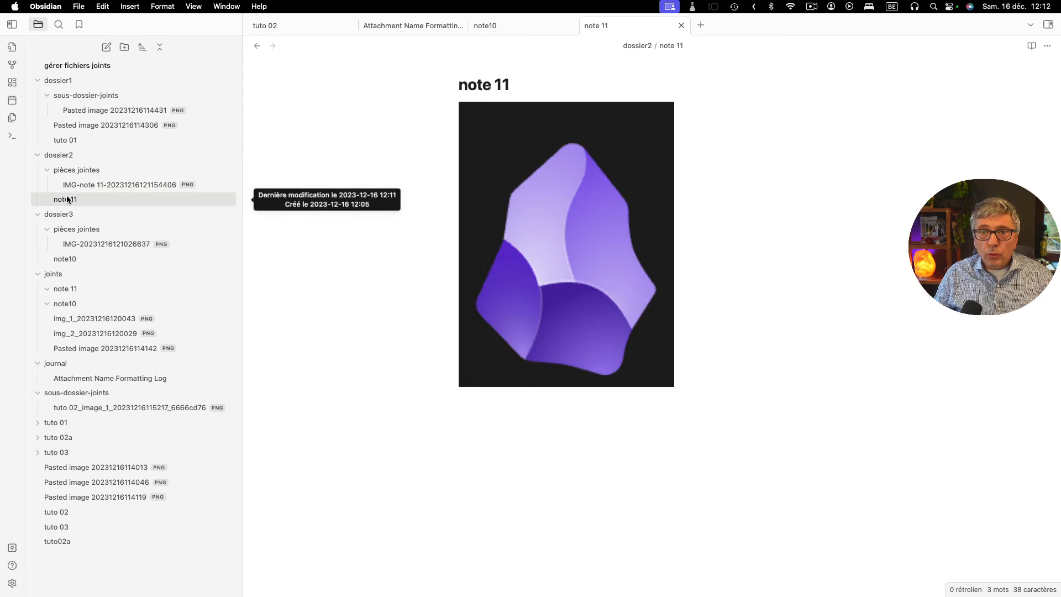
left_click_drag(78, 259, 97, 164)
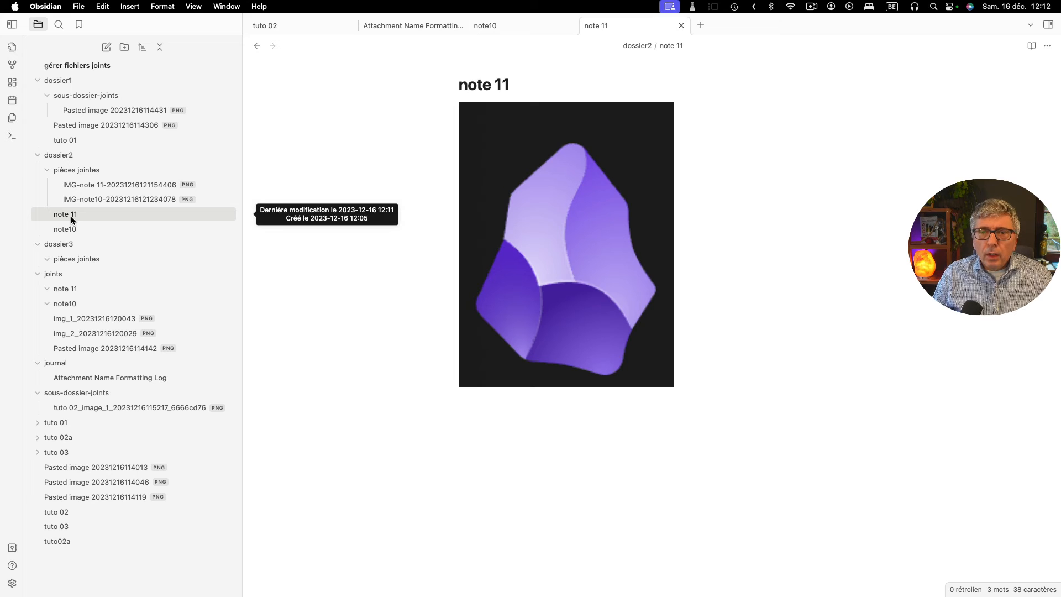
- Review the Attachment Management settings, close them, and select the image link in "note 11" to examine it
left_click(12, 583)
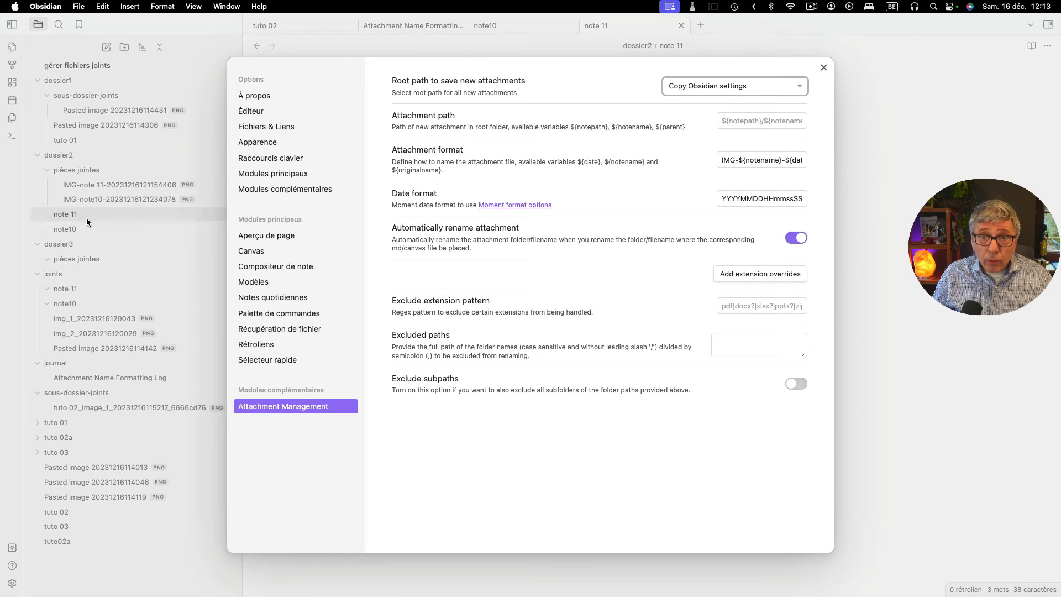
left_click(64, 226)
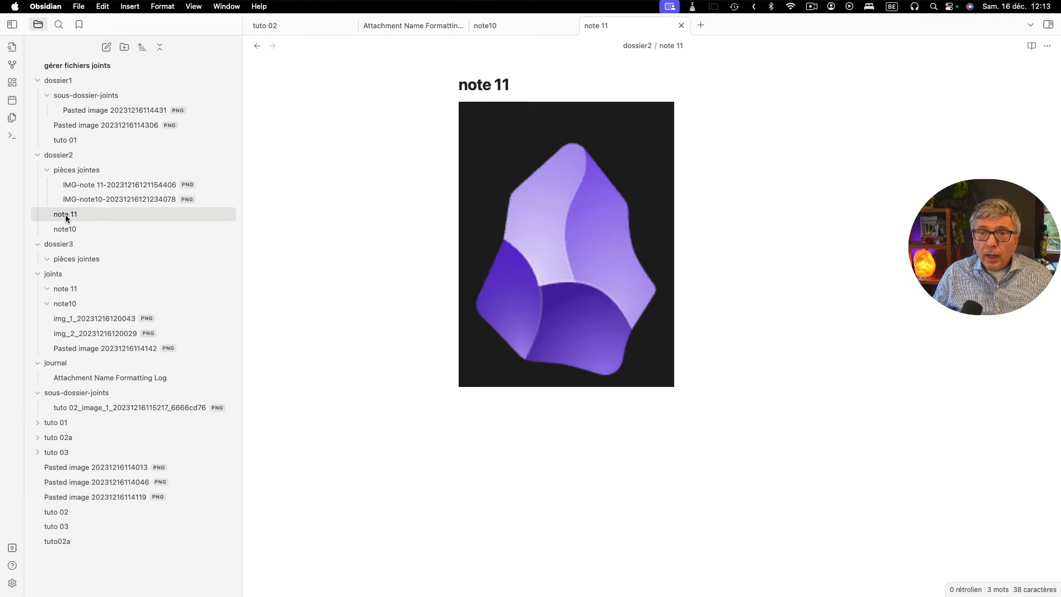
left_click(518, 209)
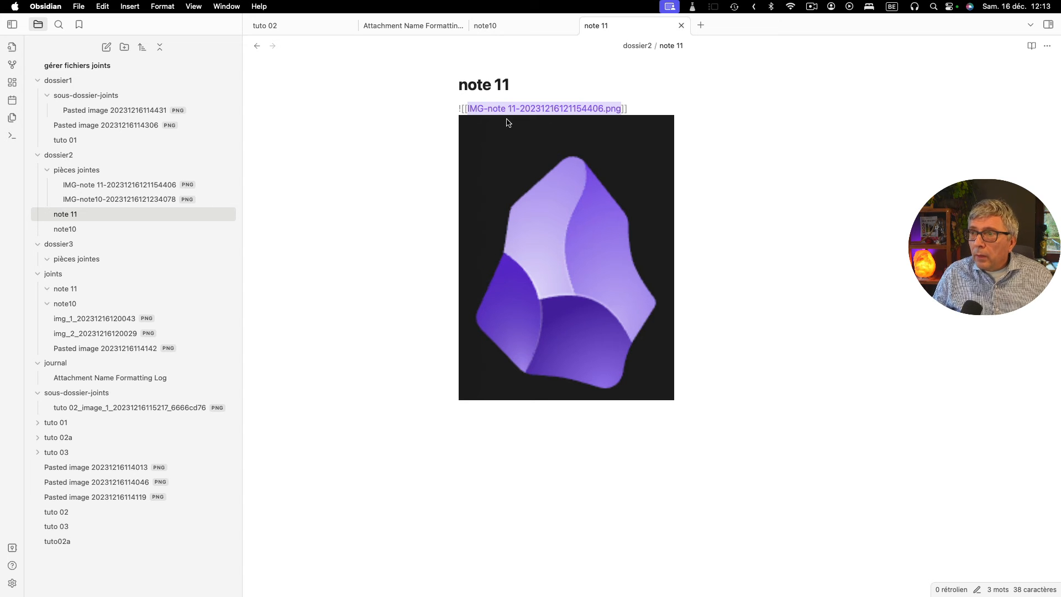
left_click(655, 106)
left_click_drag(656, 107, 456, 102)
key("super+c")
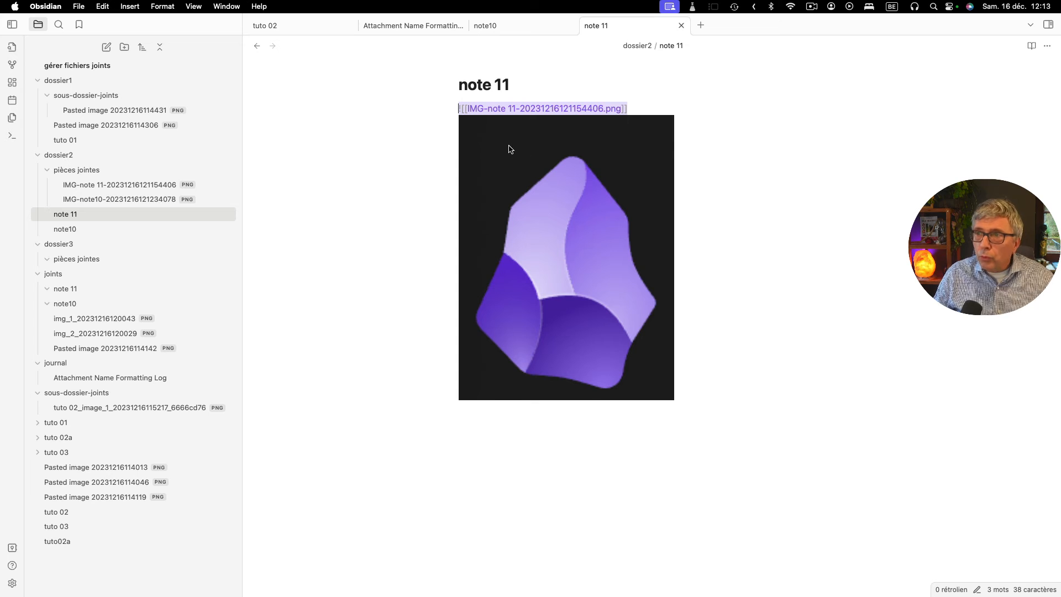
- Open "note10" in "dossier2" and paste the image link "![[IMG-note 11-20231216121154406.png]]" between the text "qsqsqsq" and the existing image
left_click(64, 228)
left_click(503, 113)
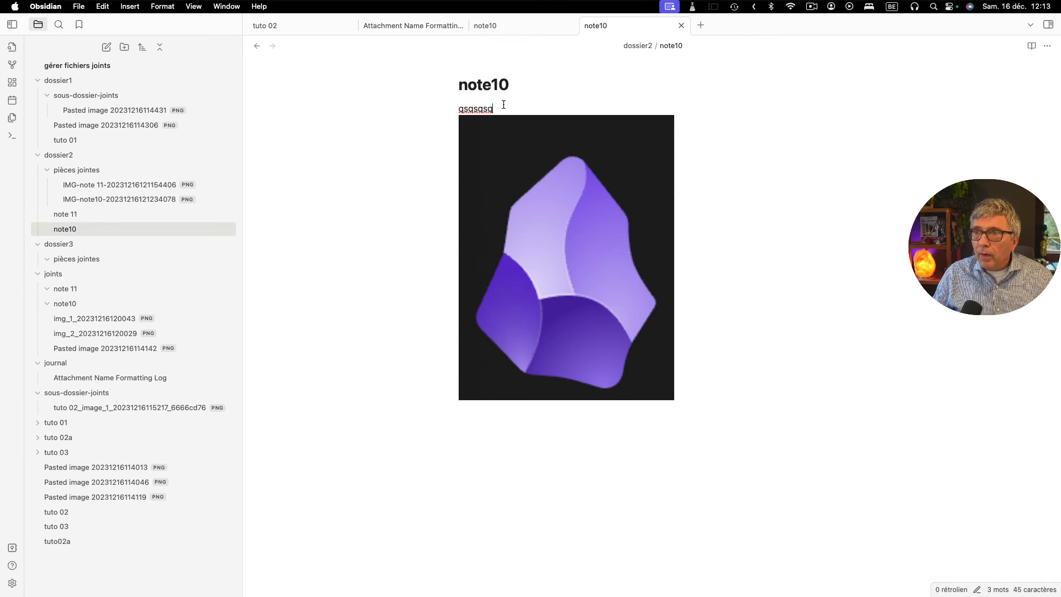
key("Return")
key("Return")
key("Return")
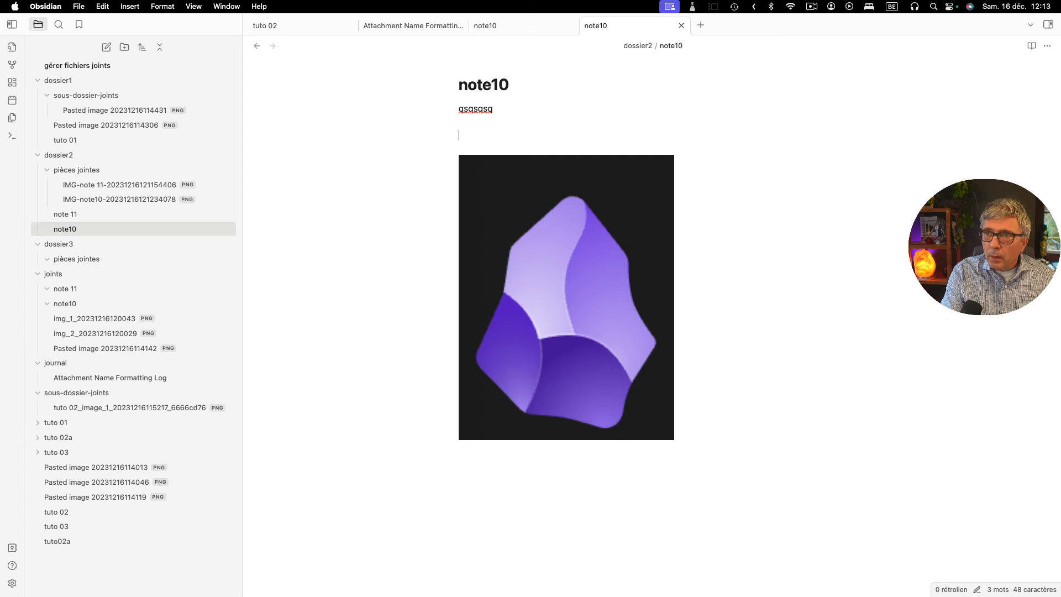
key("super+v")
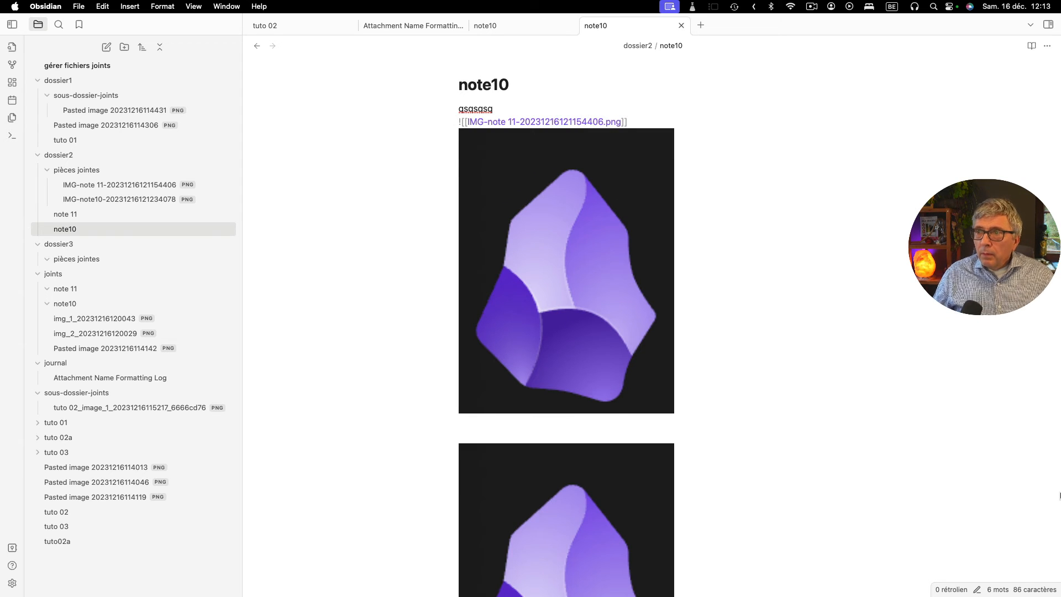
- Reveal the pasted image link in "note10" and add a line break after it to separate the two images
left_click(510, 109)
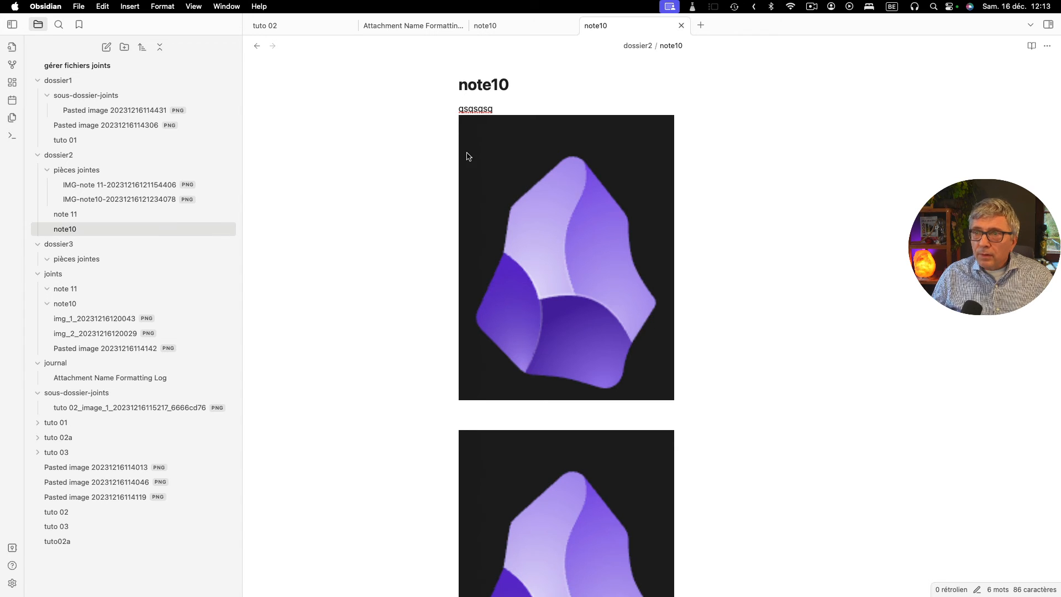
left_click(513, 143)
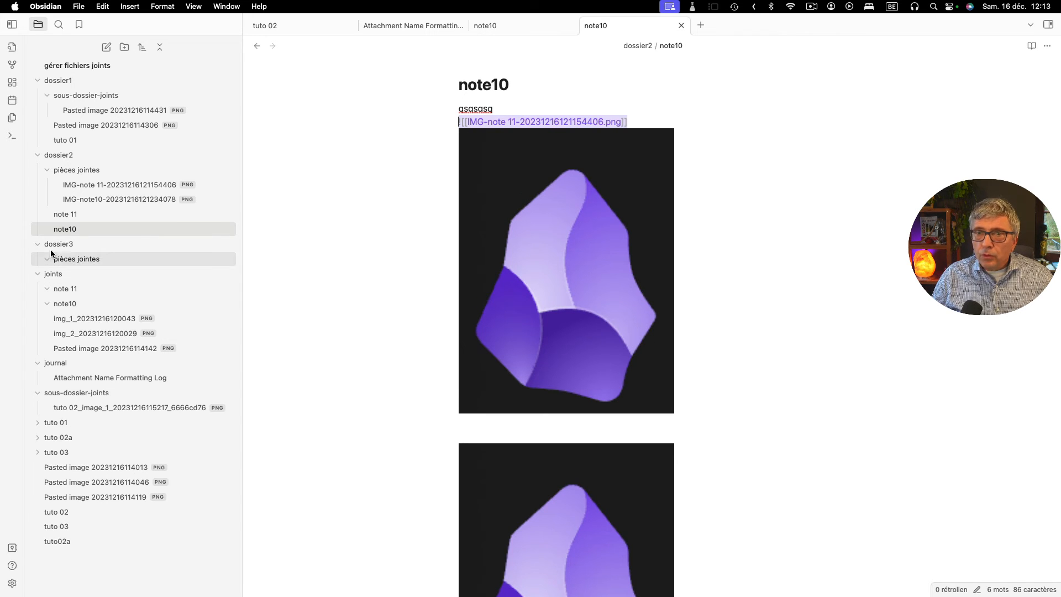
left_click(643, 121)
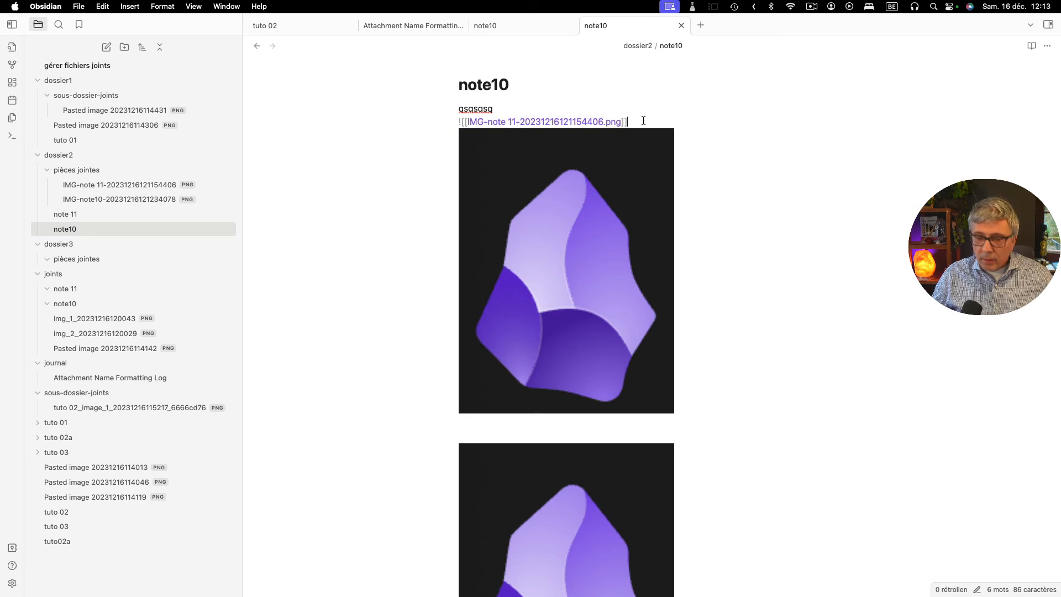
key("Return")
- Compare the file names in the links of the first and second images in "note10"
left_click(545, 165)
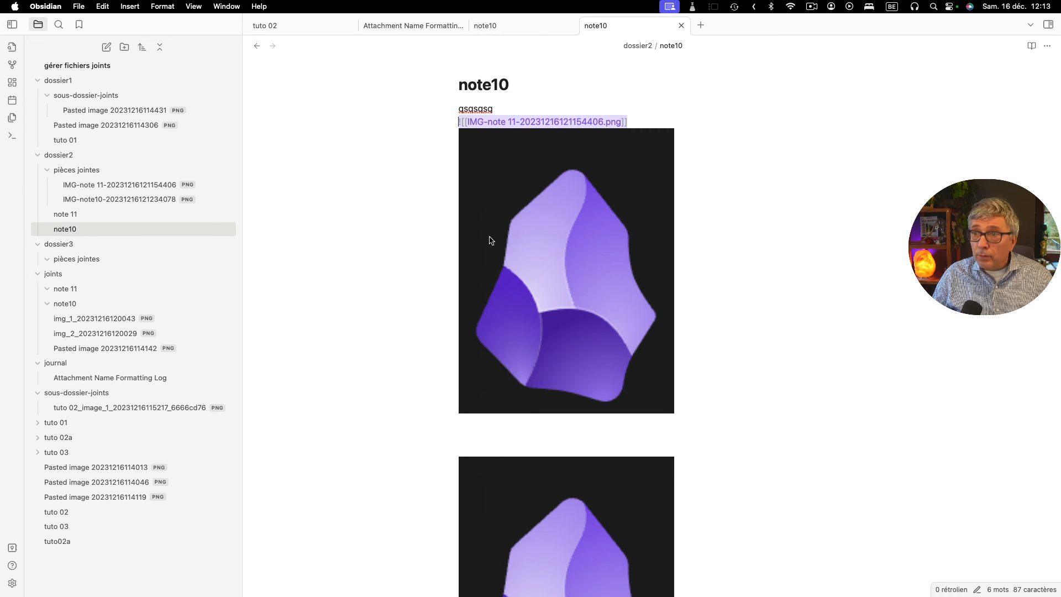
left_click(565, 482)
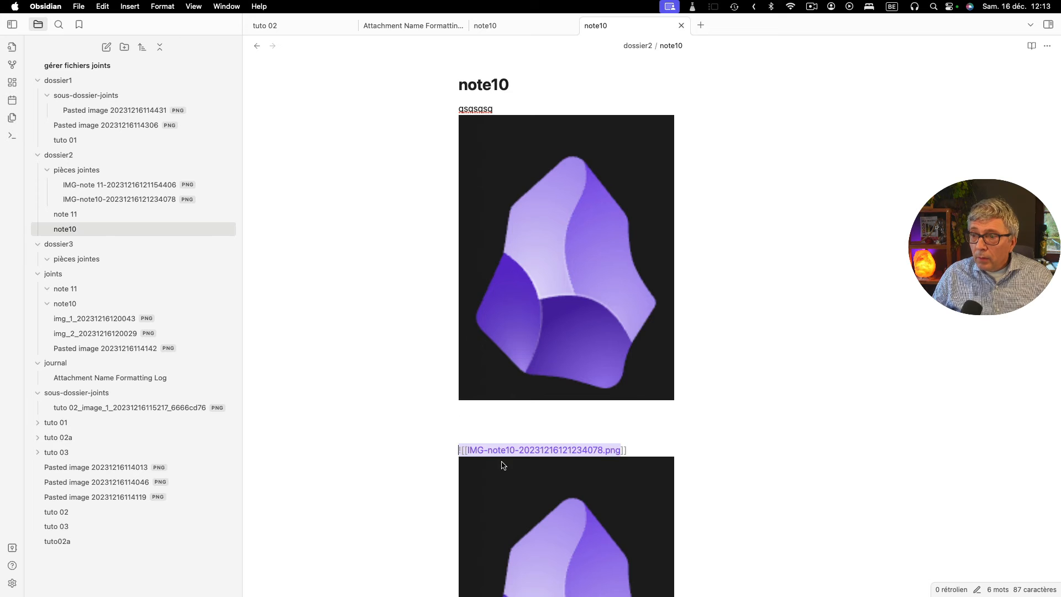
left_click(547, 310)
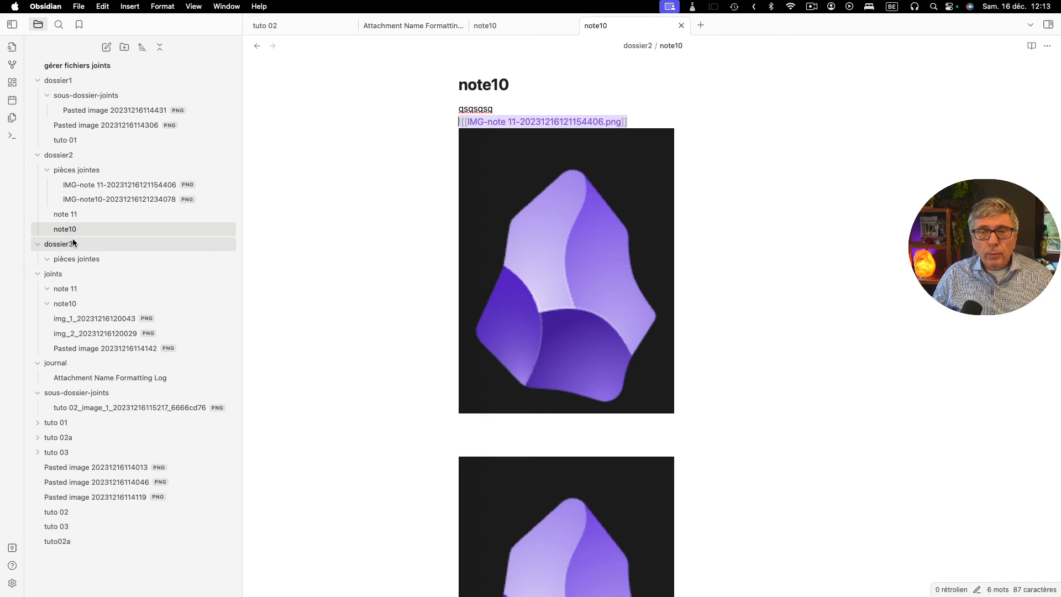
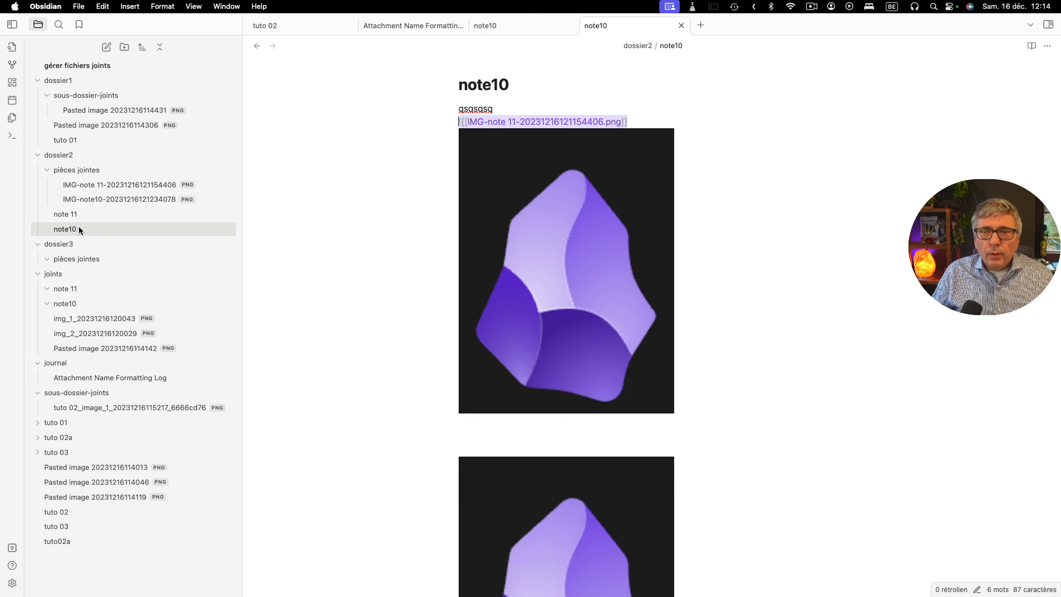
- Duplicate "note10" in "dossier2" and examine the links of both images in the copy
right_click(64, 230)
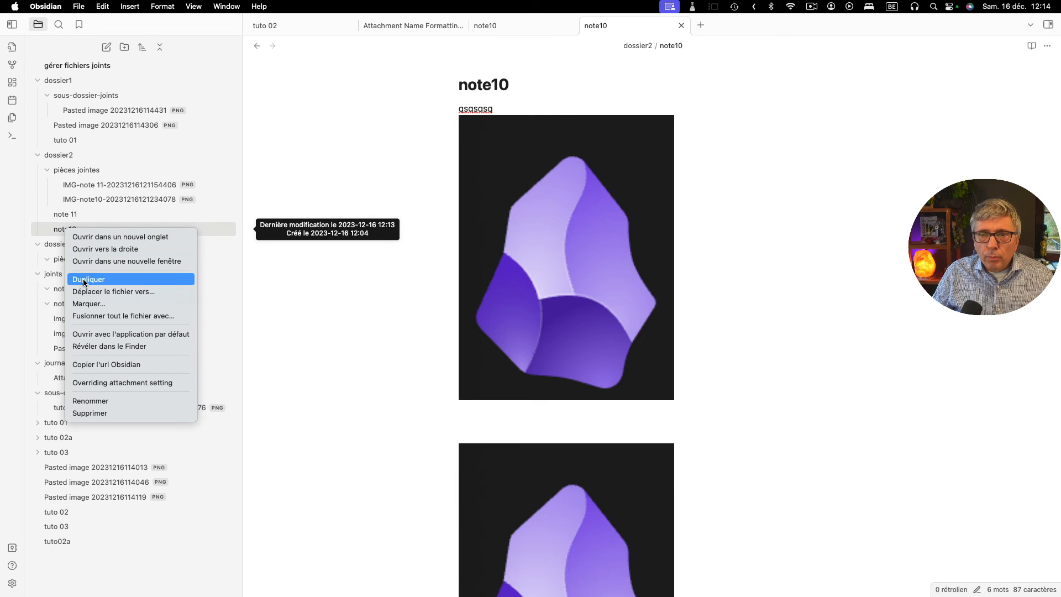
left_click(81, 278)
left_click(70, 247)
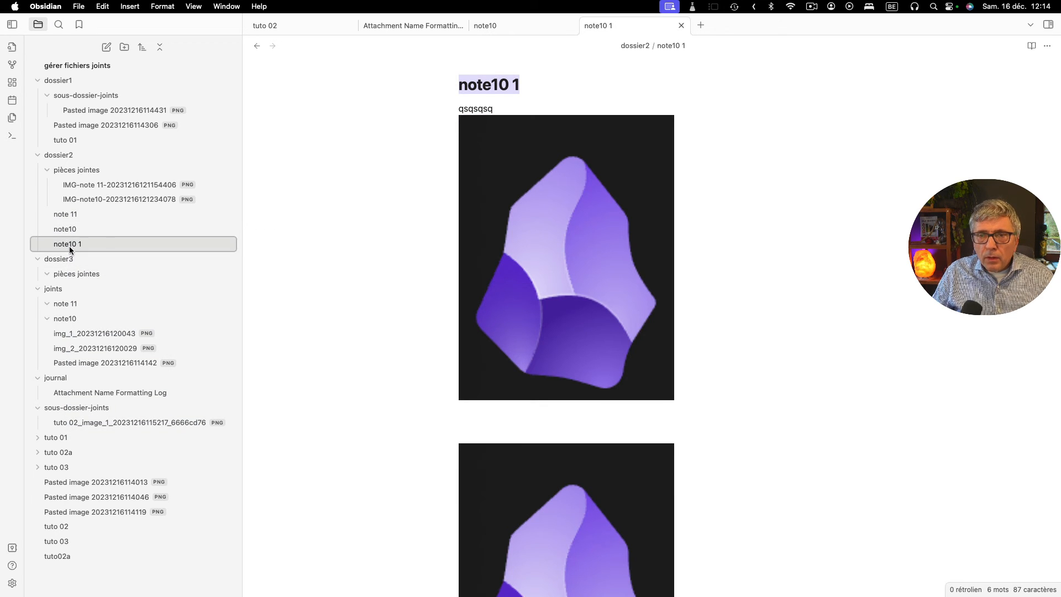
left_click(494, 148)
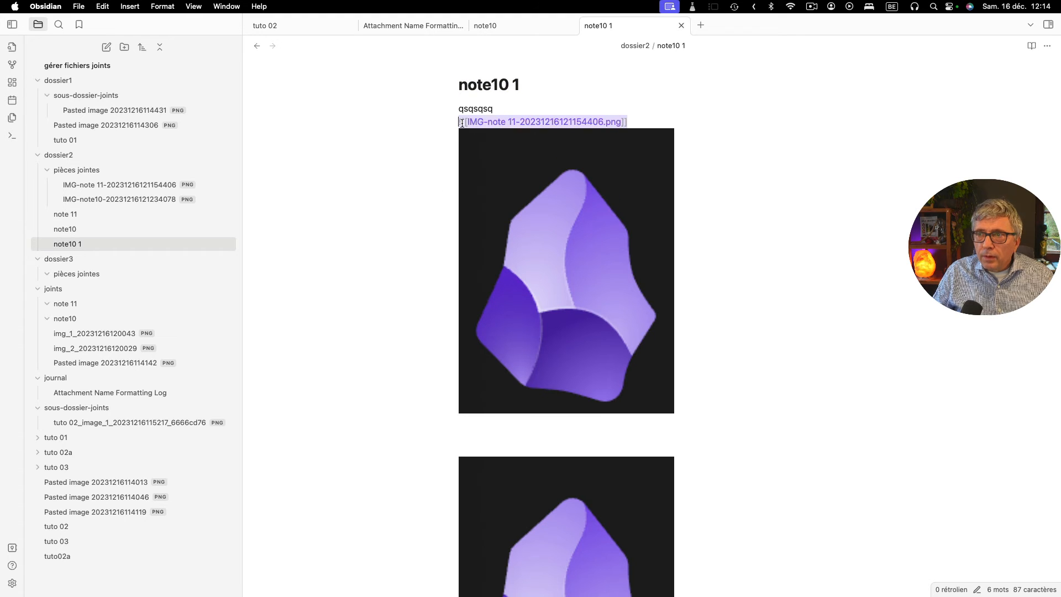
left_click(507, 483)
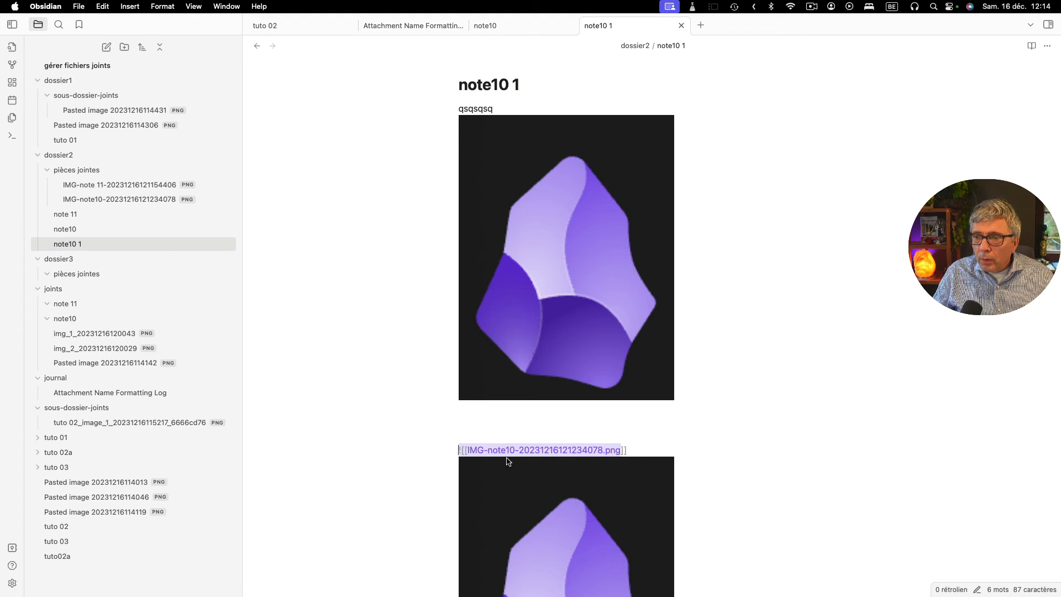
left_click(636, 451)
scroll(619, 464, "down", 3)
left_click(576, 383)
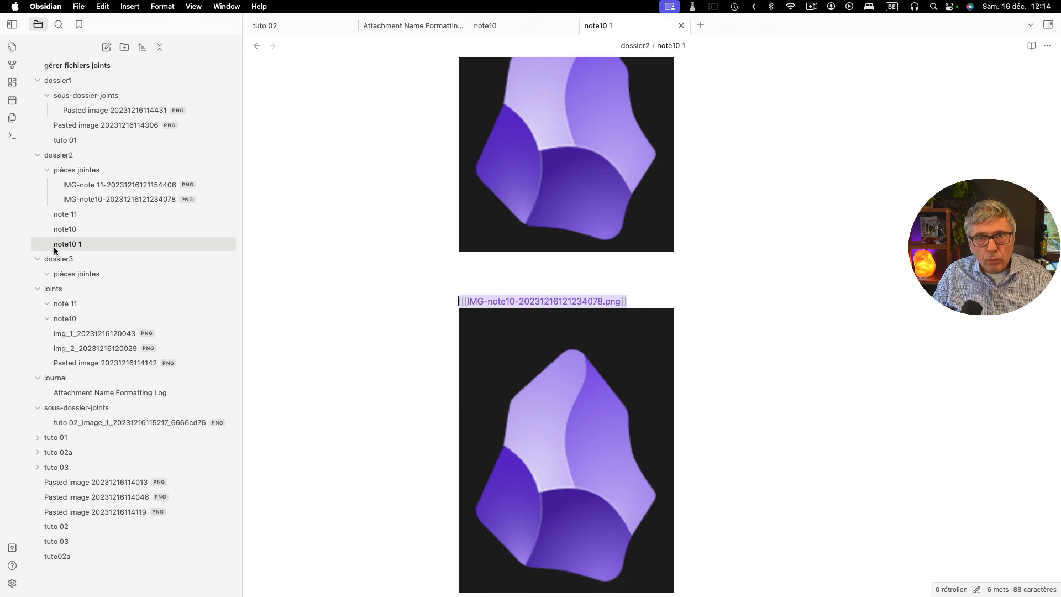
- Move "note10 1" from "dossier2" to "dossier3" and examine the file names in its two image links
left_click_drag(57, 246, 58, 259)
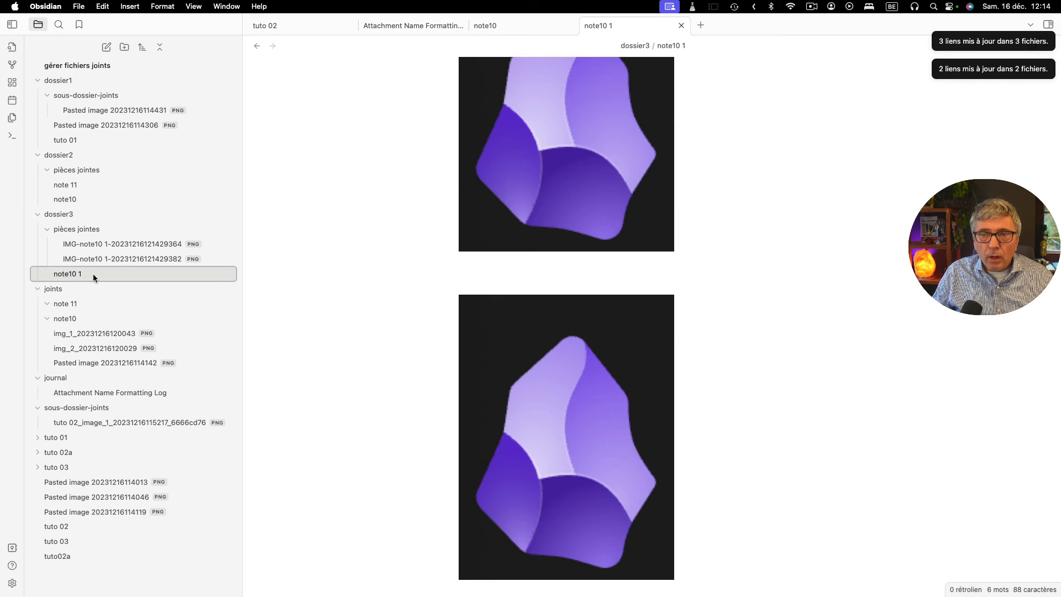
left_click(558, 190)
scroll(558, 189, "up", 2)
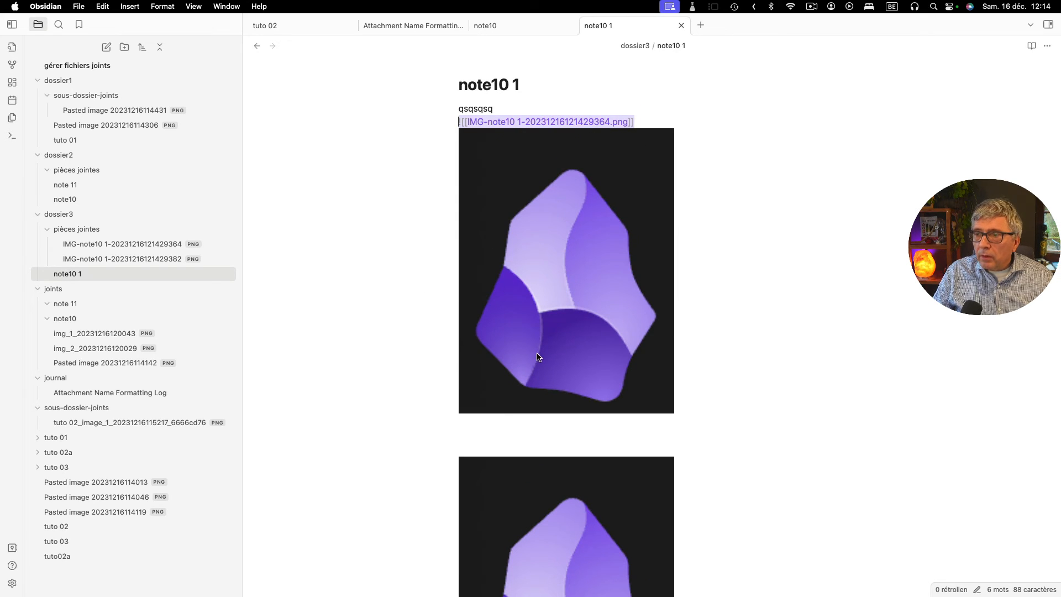
scroll(546, 381, "down", 5)
left_click(547, 385)
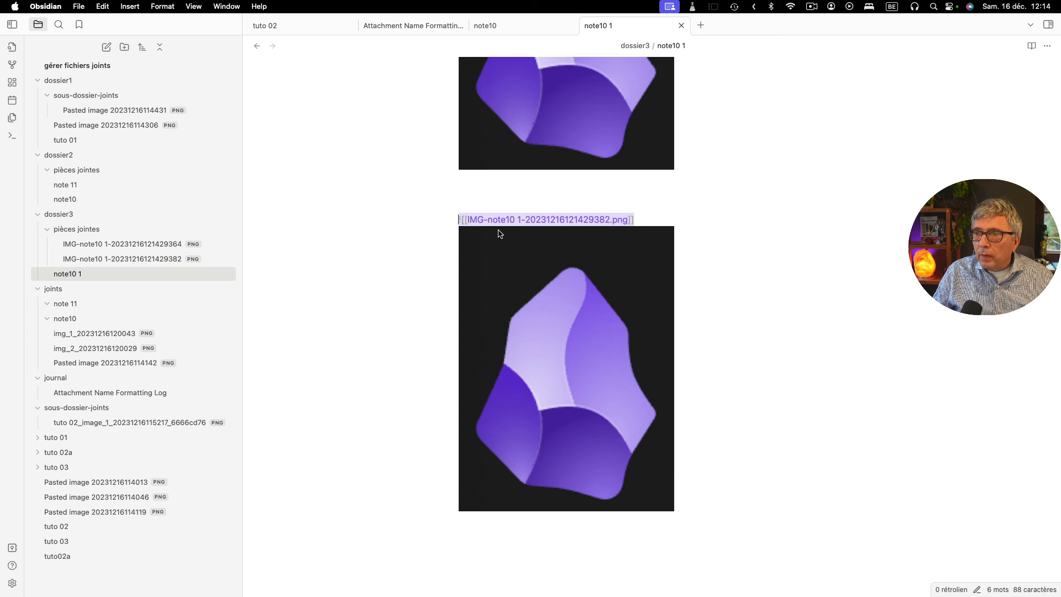
- Examine the image links in "note10" and "note 11" in "dossier2" against the files in the attachment folders
left_click(67, 201)
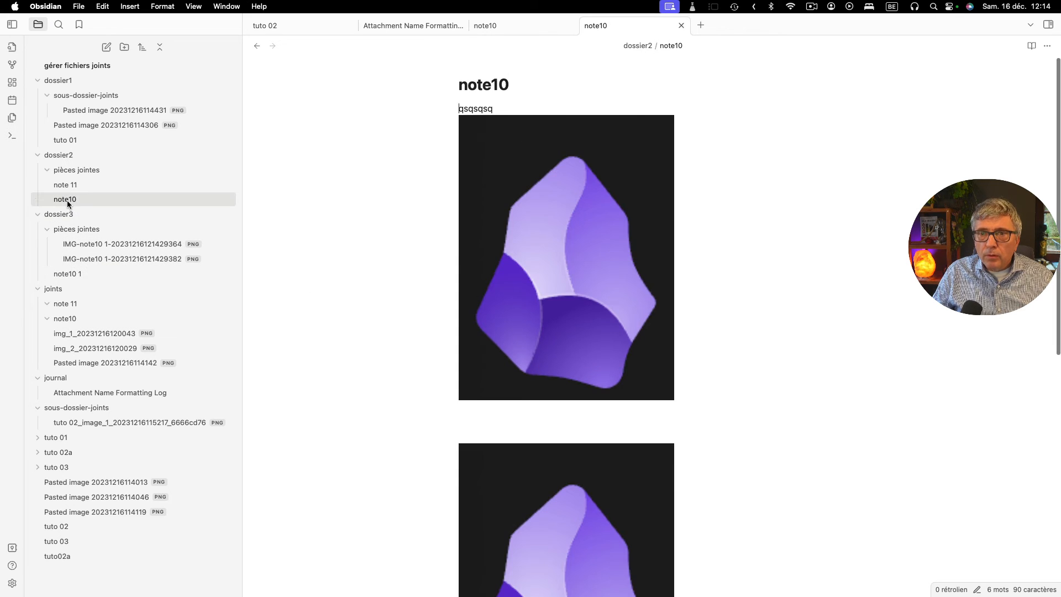
left_click(536, 190)
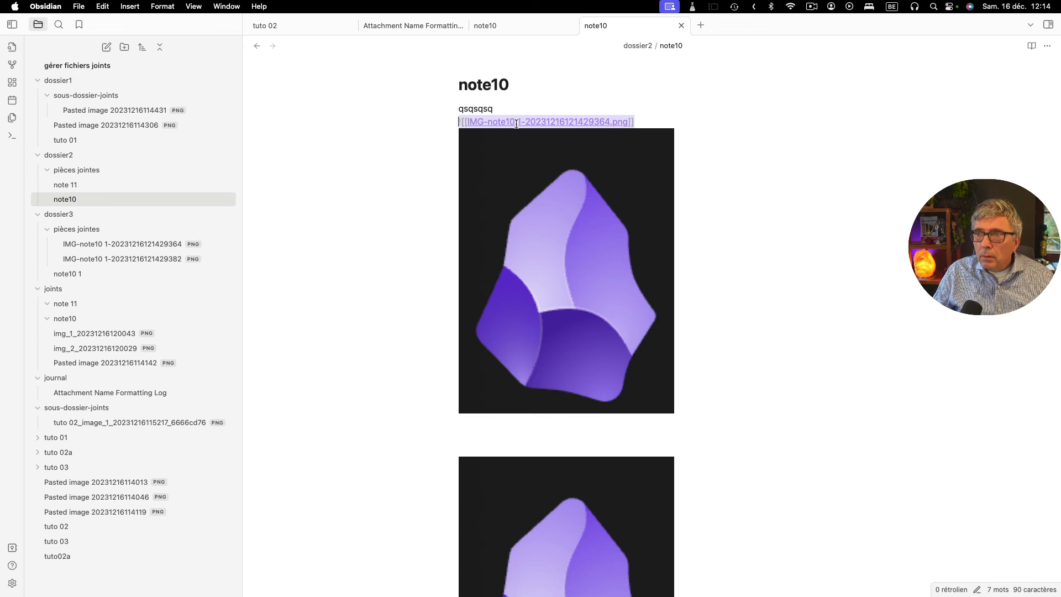
left_click(540, 497)
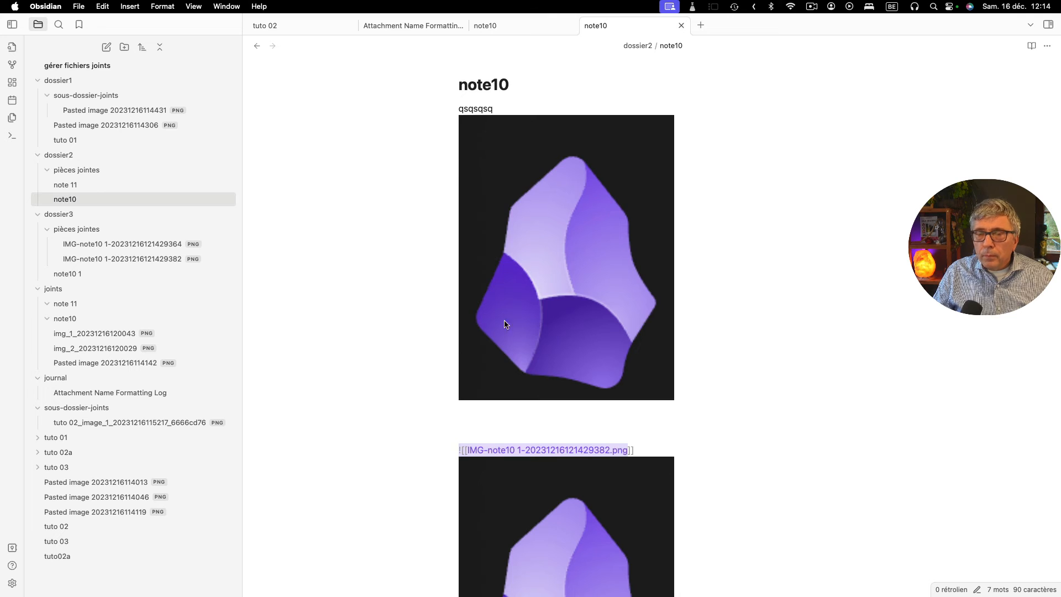
left_click(58, 201)
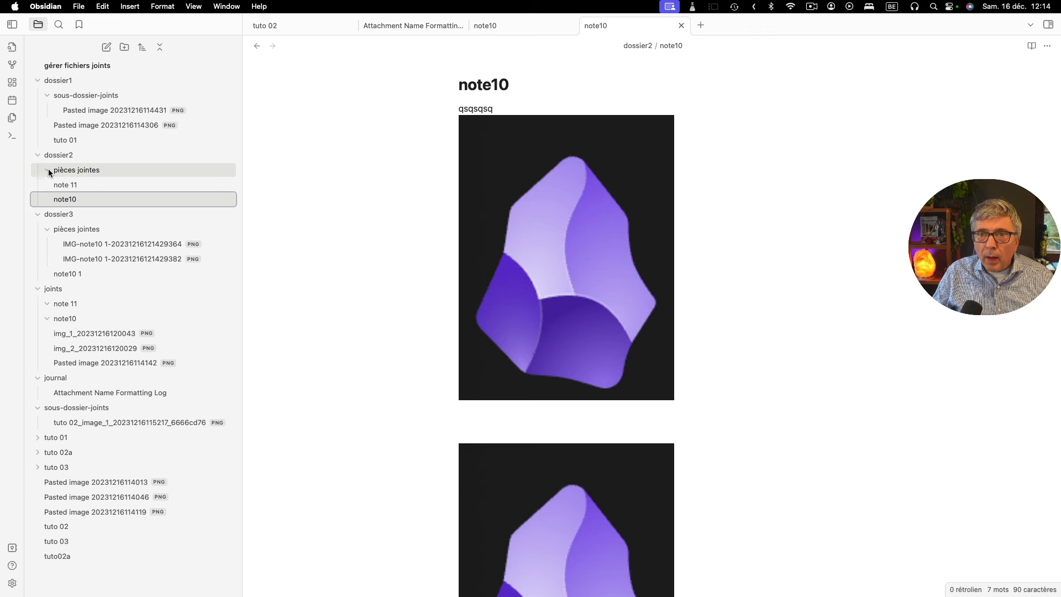
left_click(47, 170)
left_click(66, 187)
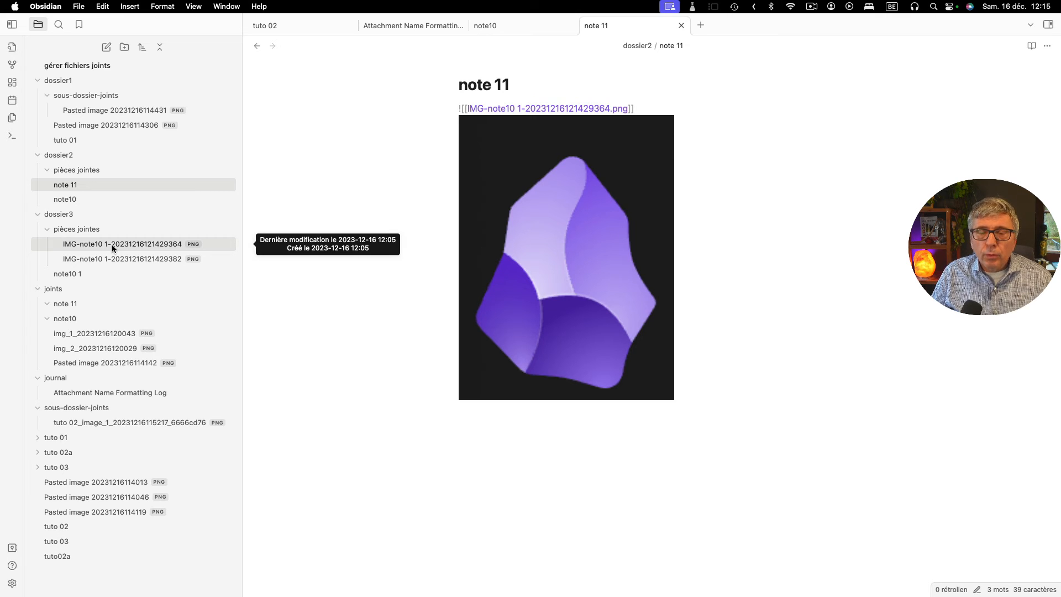
left_click(60, 184)
left_click(580, 202)
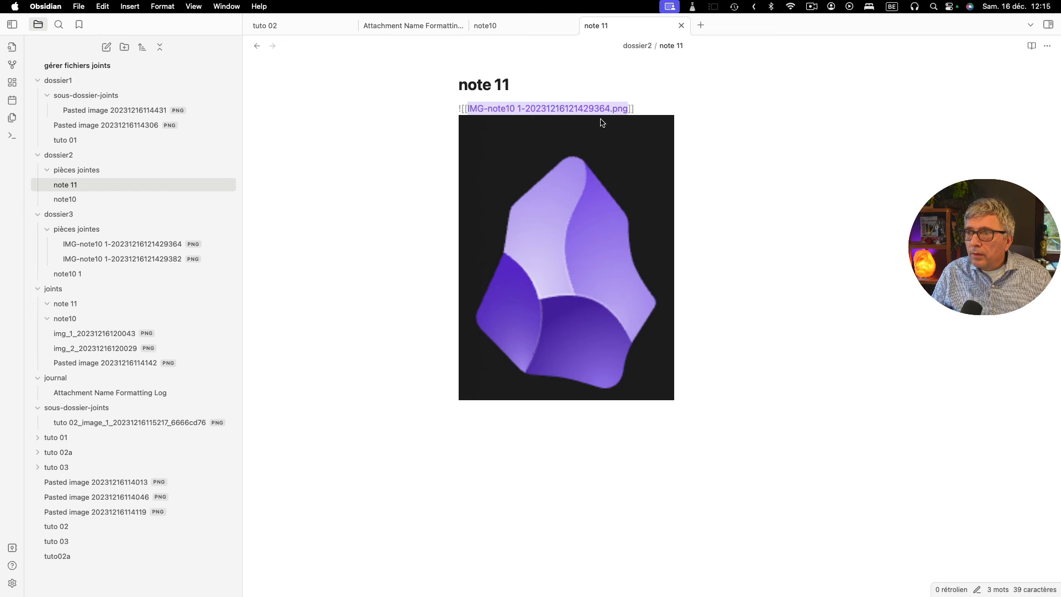
right_click(102, 245)
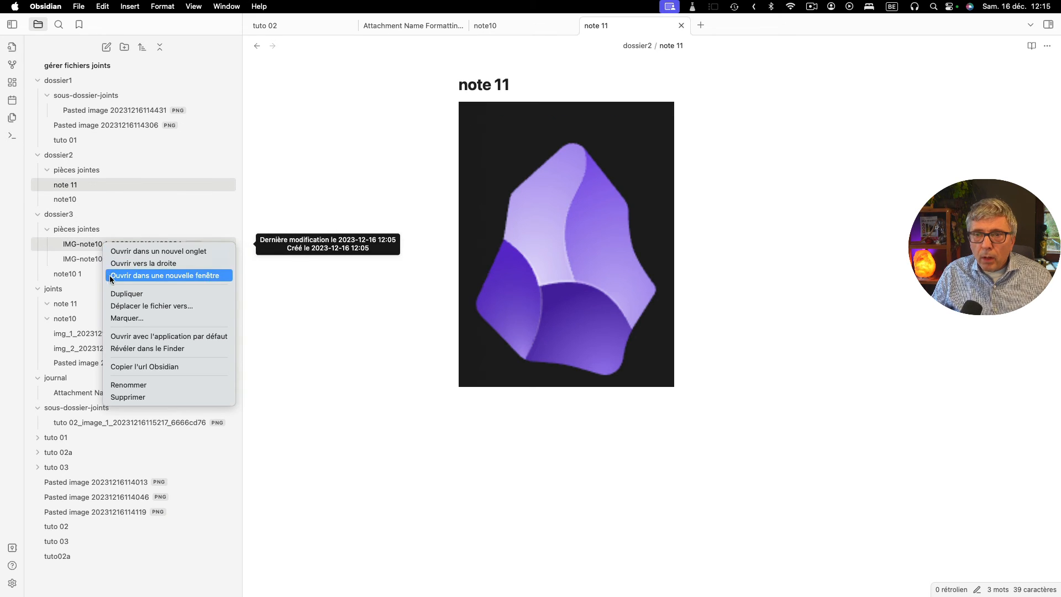
left_click(115, 292)
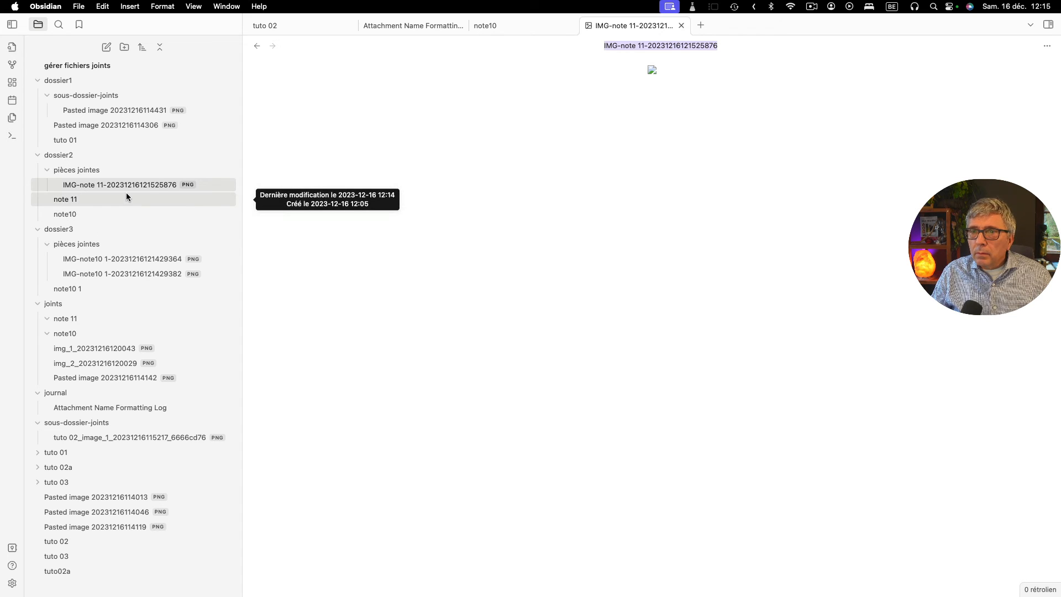
left_click(73, 198)
left_click(82, 184)
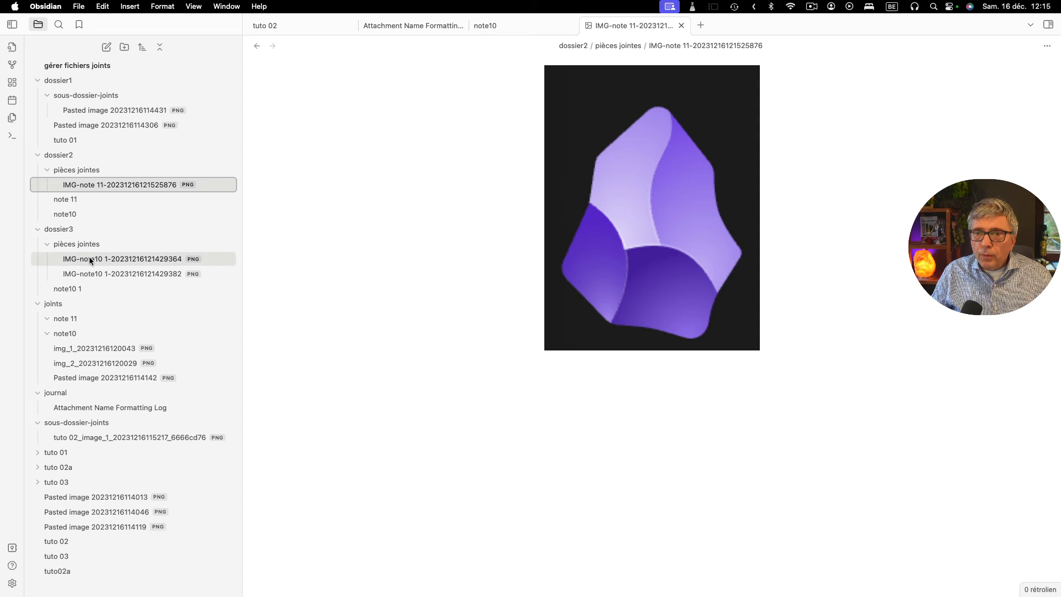
- Replace the image link target in "note 11" with "IMG-note 11-20231216121525876.png" and move the note to "dossier3"
left_click(75, 199)
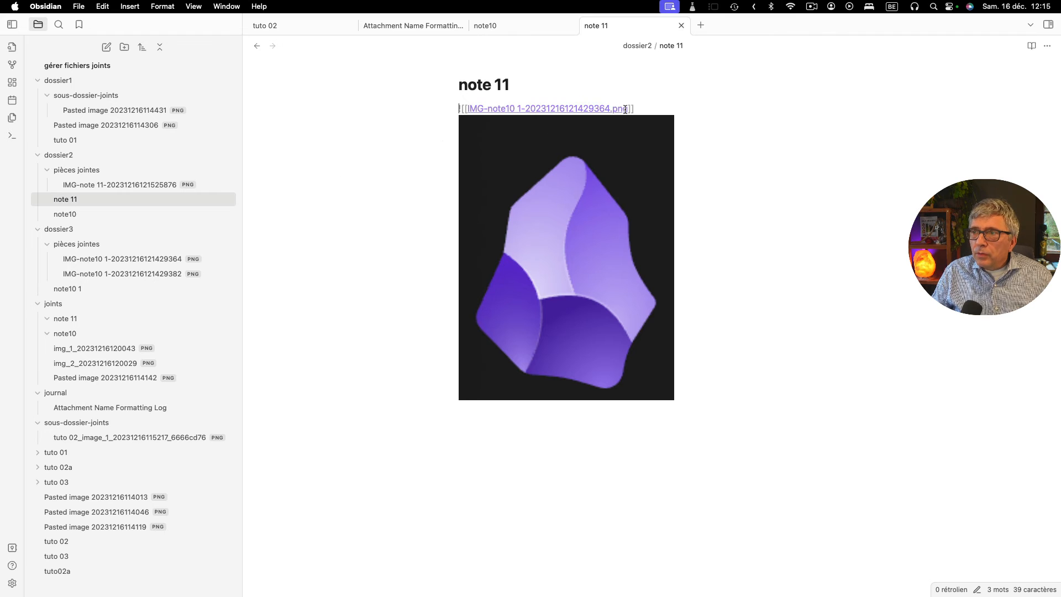
left_click_drag(628, 109, 467, 109)
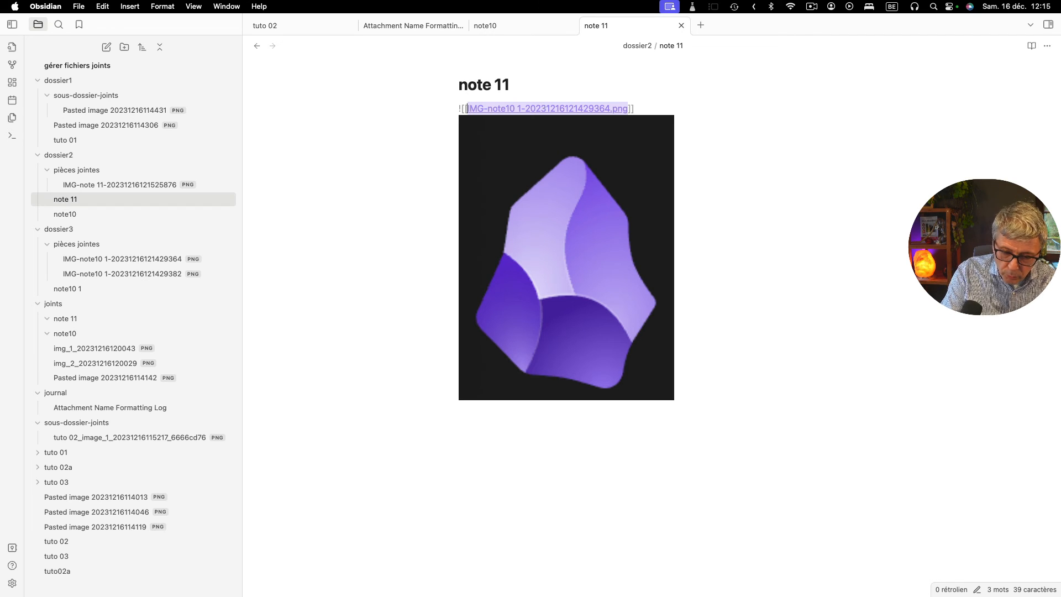
type("876")
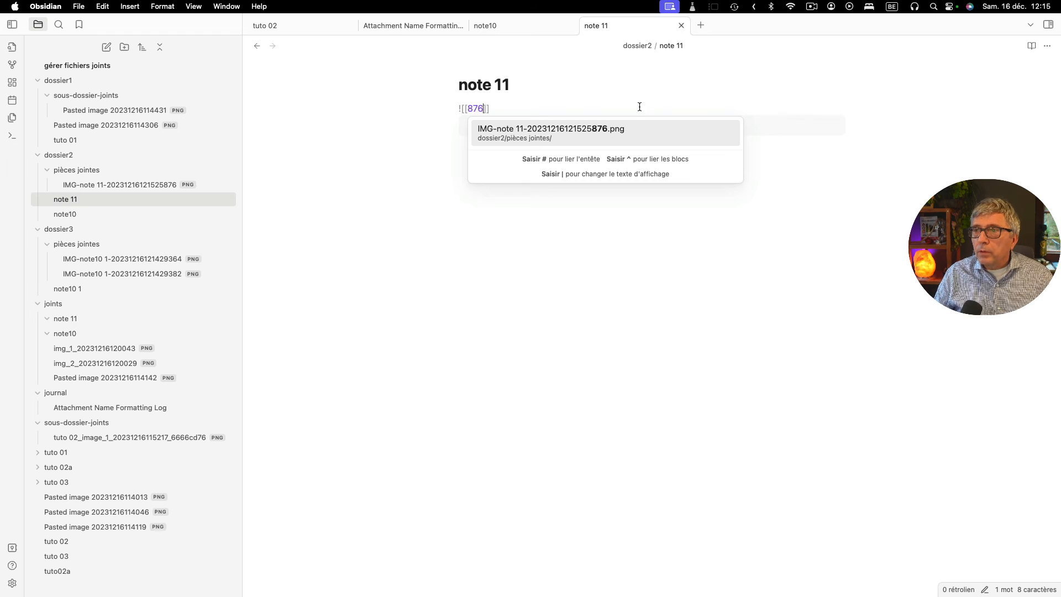
left_click(550, 129)
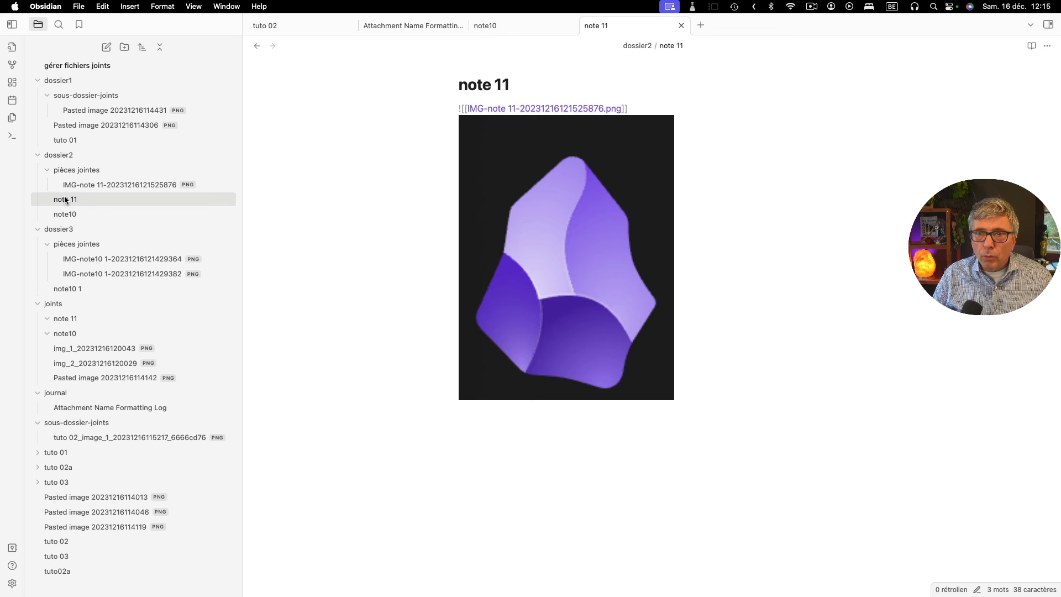
left_click_drag(65, 201, 71, 231)
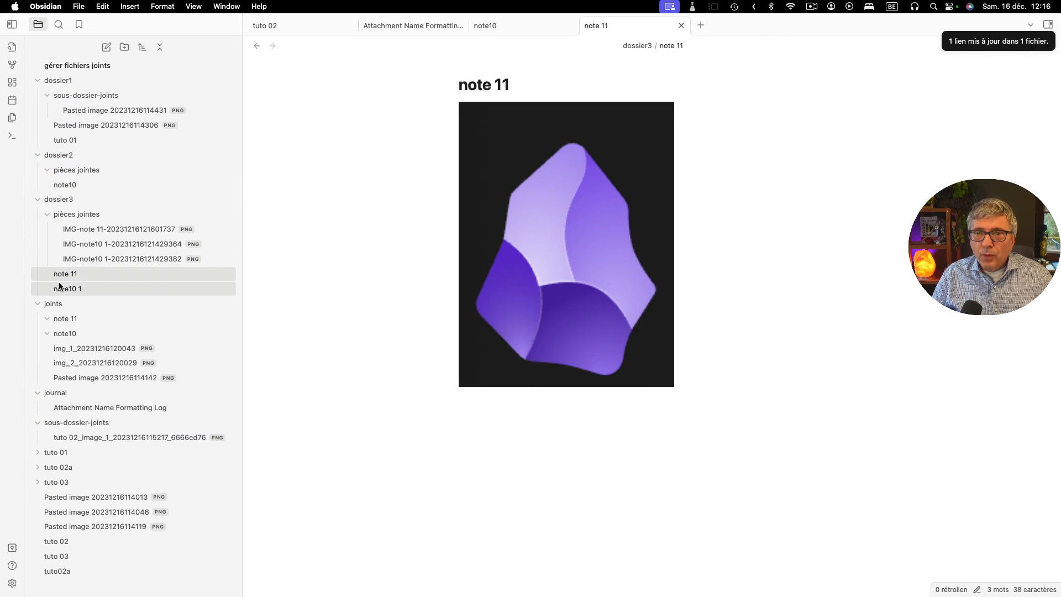
left_click(92, 230)
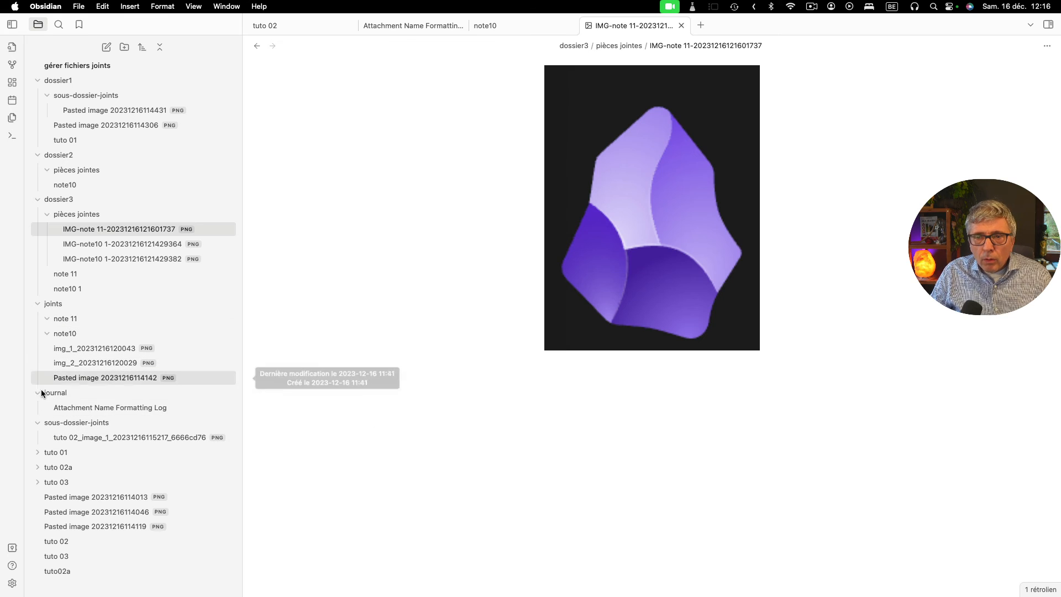
- Delete the empty subfolders "note 11" and "note10" from the "joints" folder
left_click(45, 318)
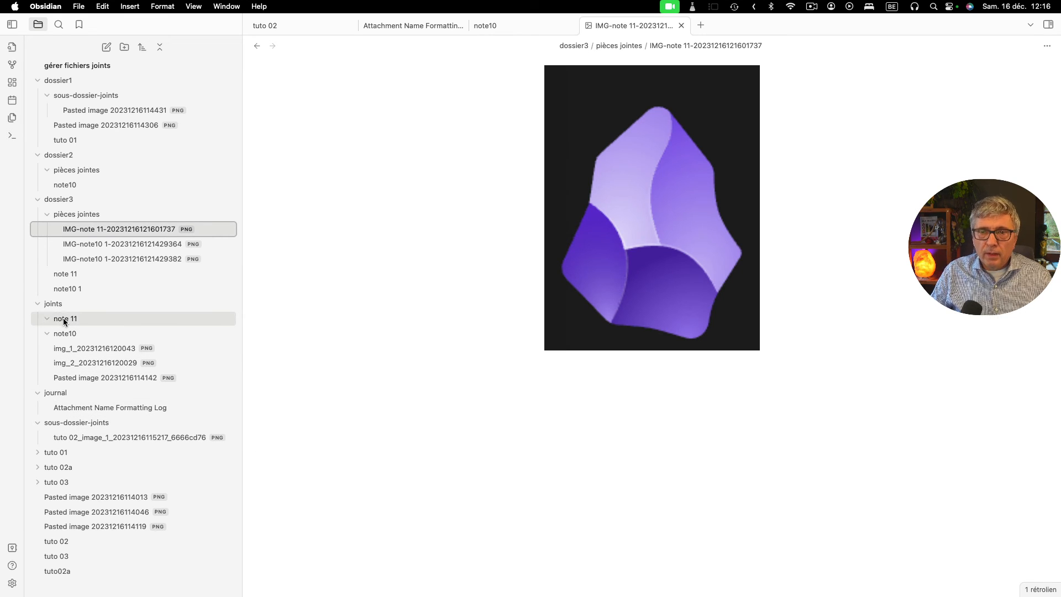
right_click(63, 320)
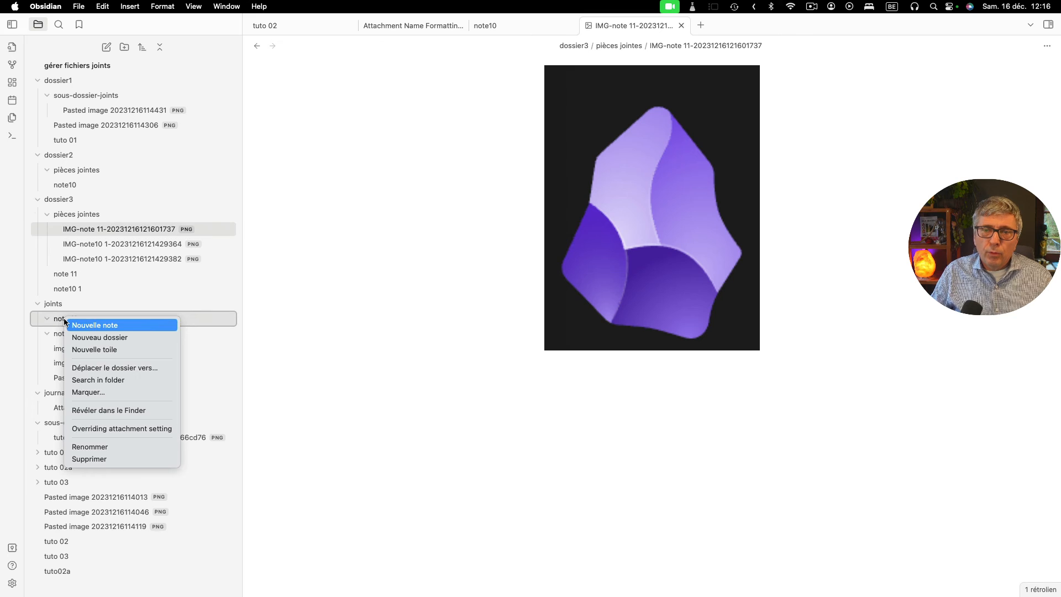
left_click(91, 459)
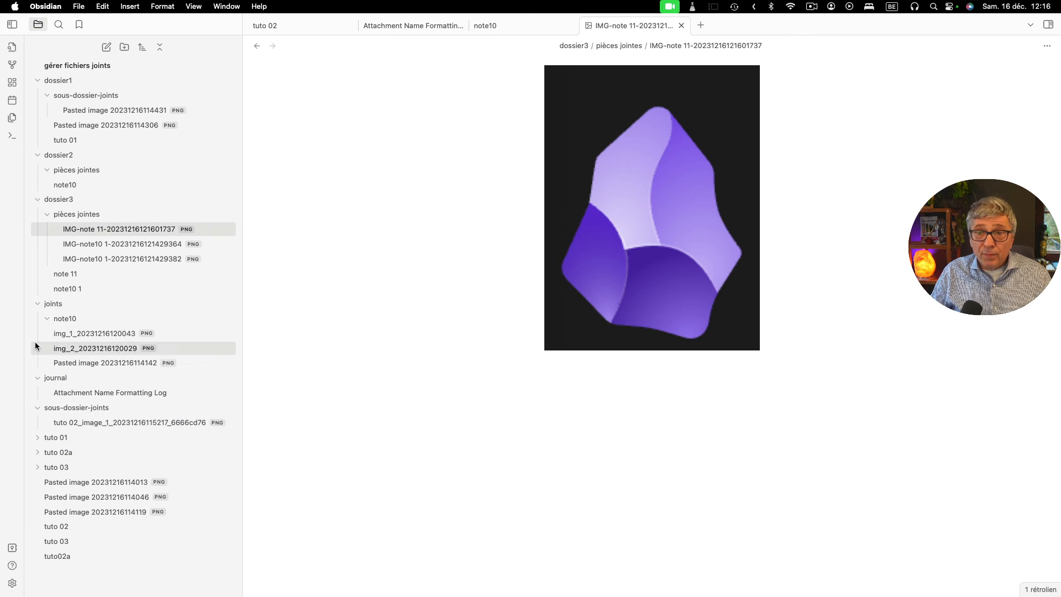
right_click(58, 320)
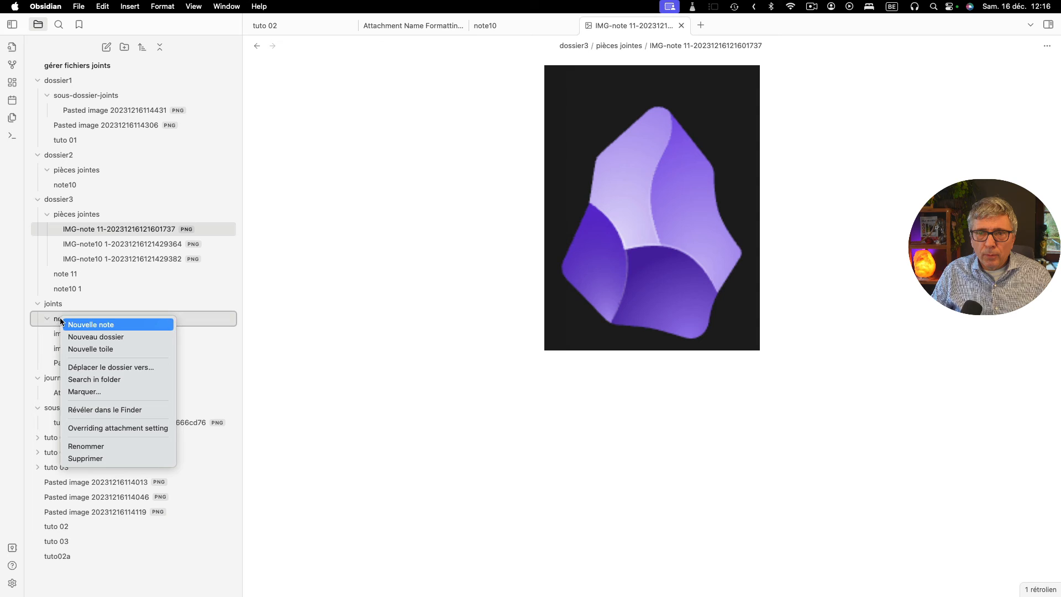
left_click(105, 459)
- Show the backlinks of the images in "joints" and move the linking notes "tuto 02" and "tuto 01" into "dossier3"
left_click(93, 319)
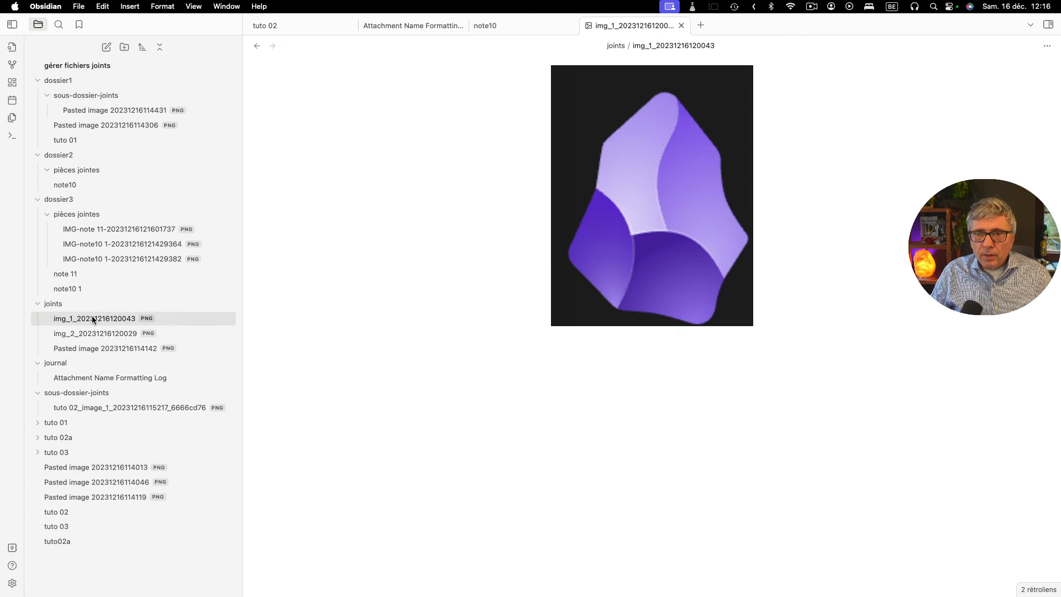
left_click(1049, 25)
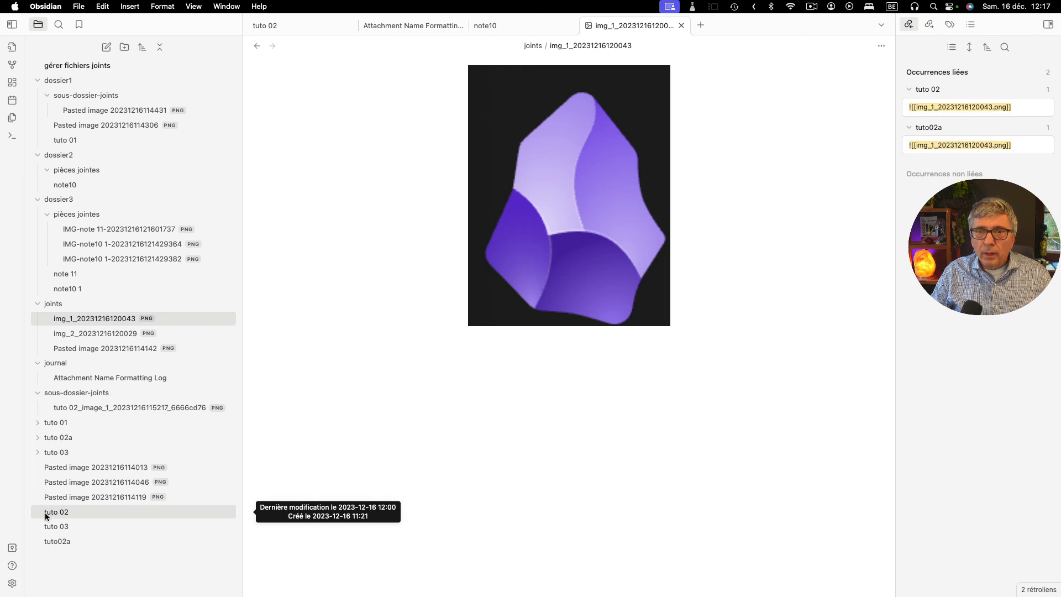
left_click_drag(48, 512, 75, 207)
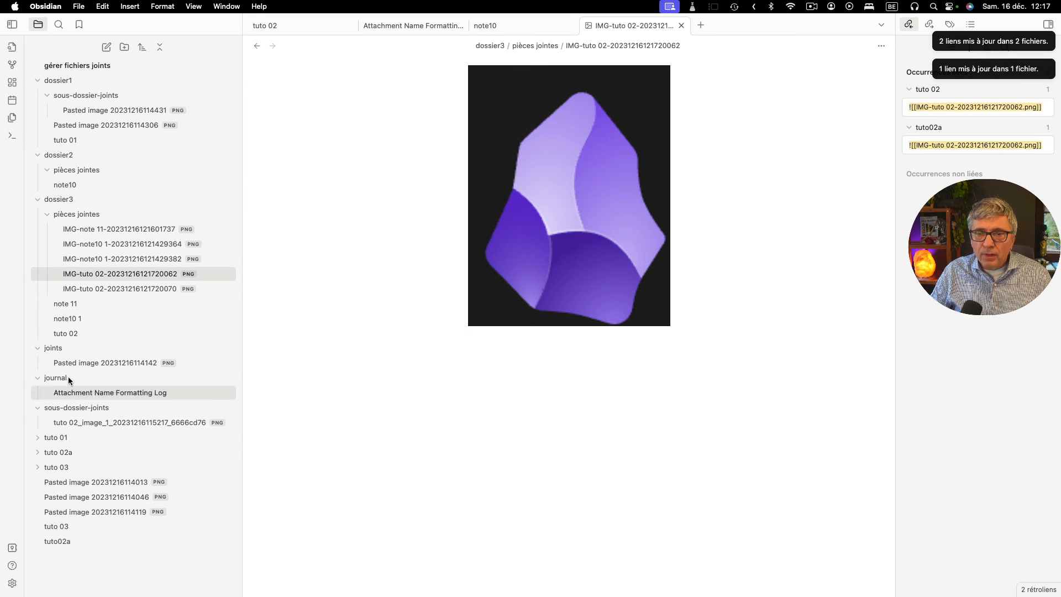
left_click(69, 334)
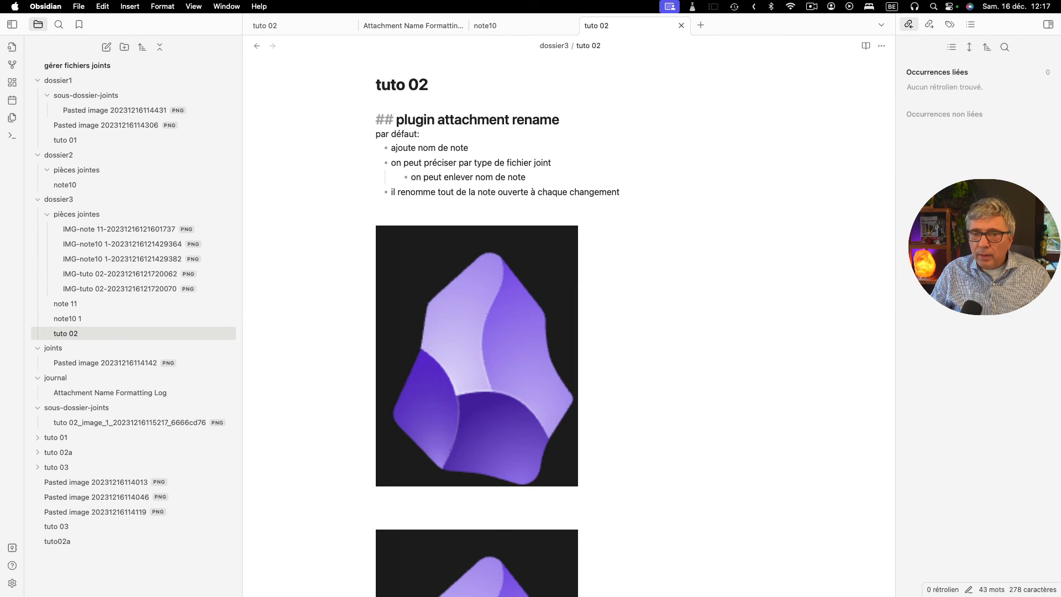
left_click(97, 361)
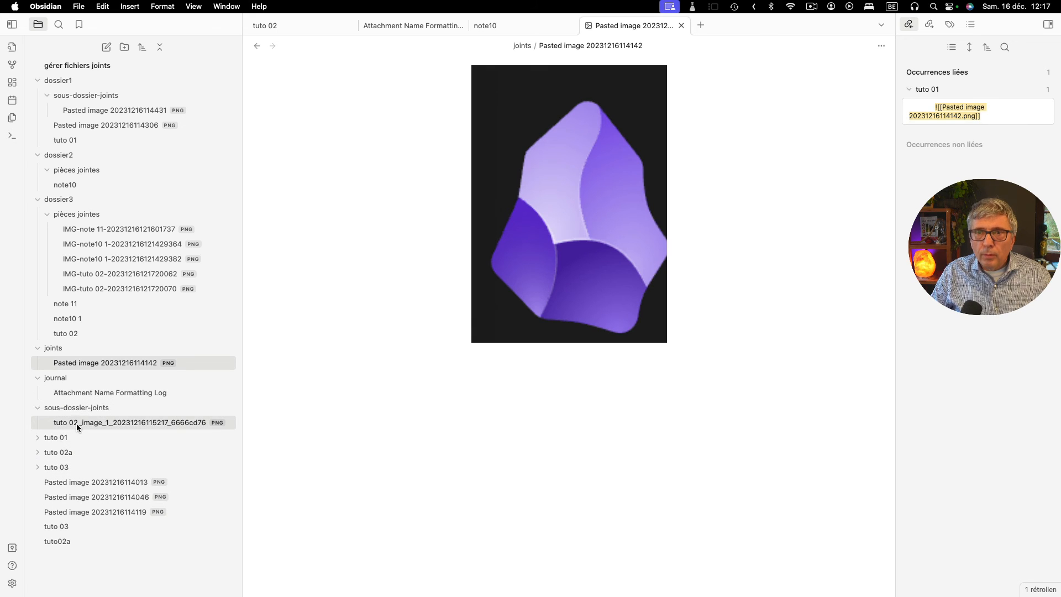
left_click_drag(65, 140, 66, 202)
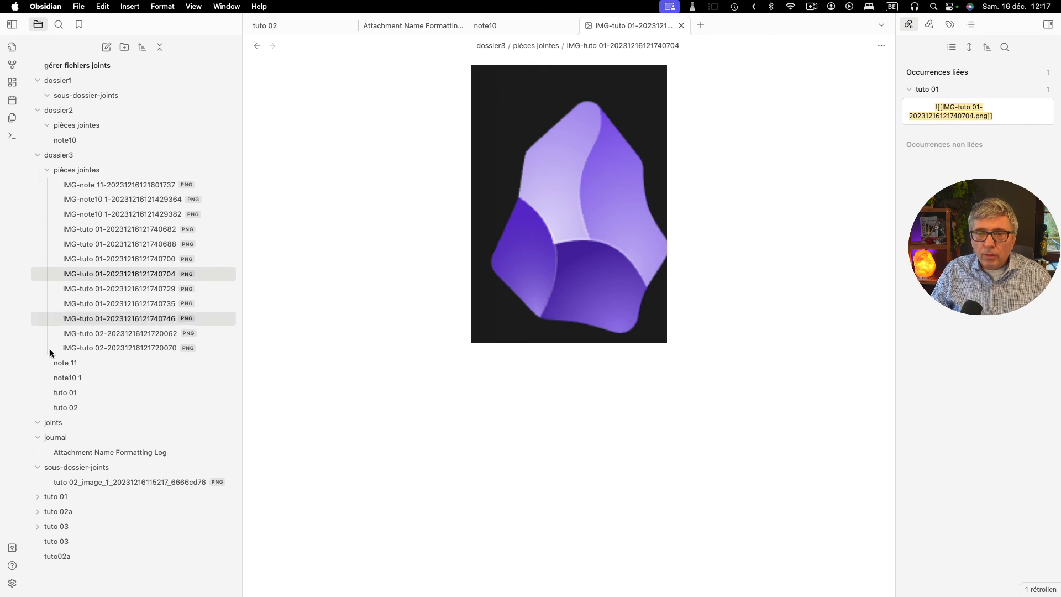
- Open "note 11" and "note10 1" in "dossier3" and examine the file names in their image links
left_click(70, 369)
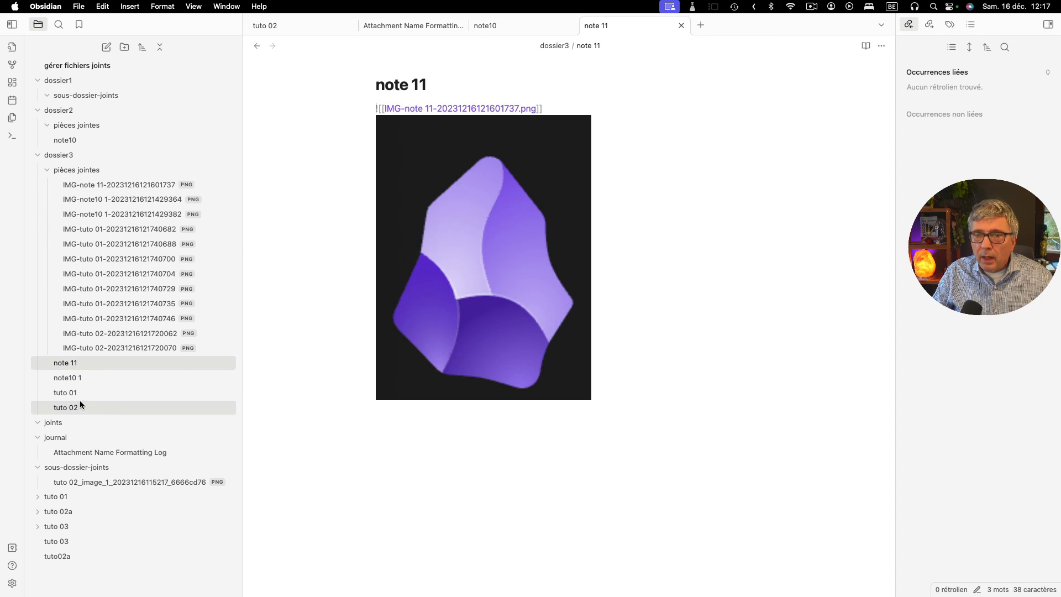
left_click(110, 377)
left_click(471, 159)
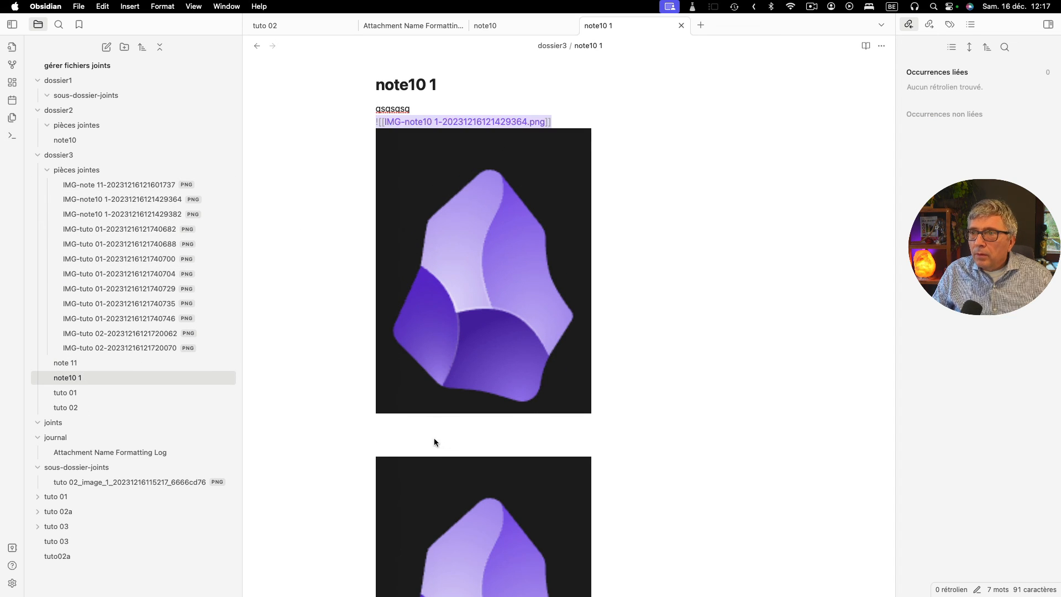
- Examine the file names in the image links of "note10 1" and "tuto 01" in "dossier3"
left_click(433, 500)
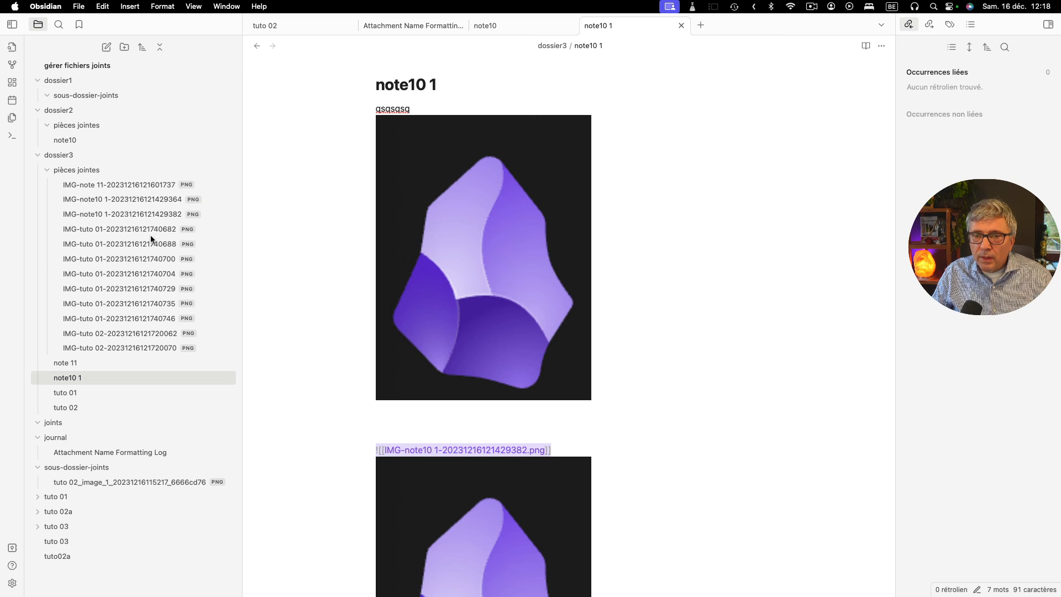
left_click(60, 393)
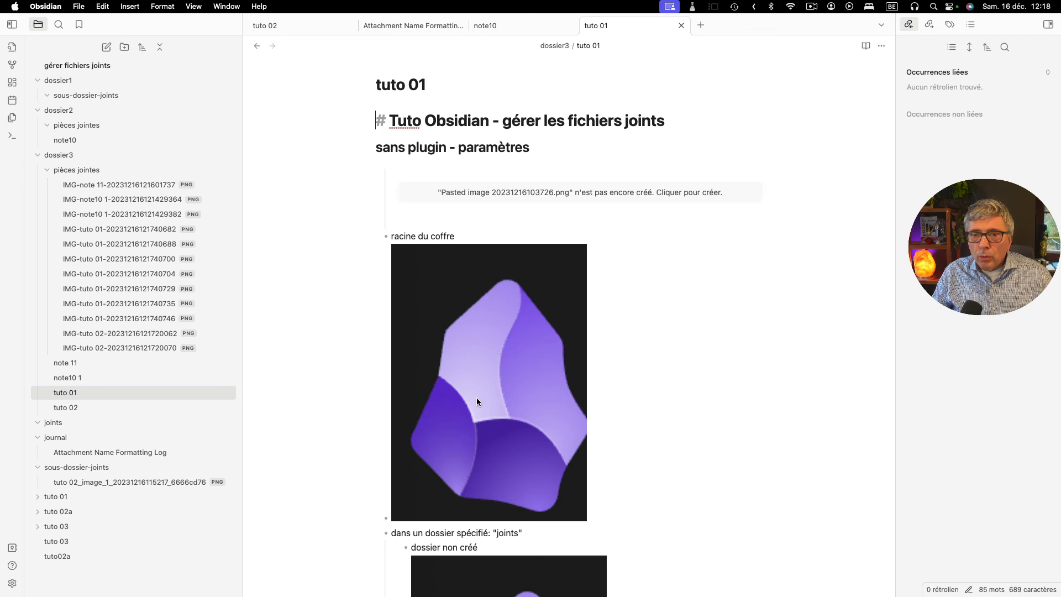
left_click(476, 353)
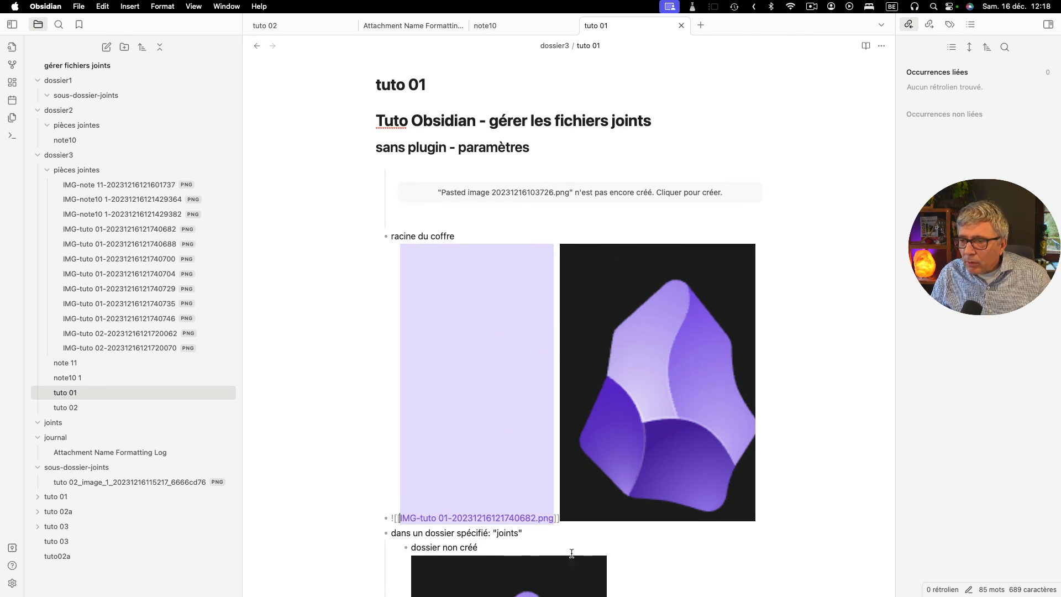
scroll(571, 554, "down", 3)
left_click(535, 527)
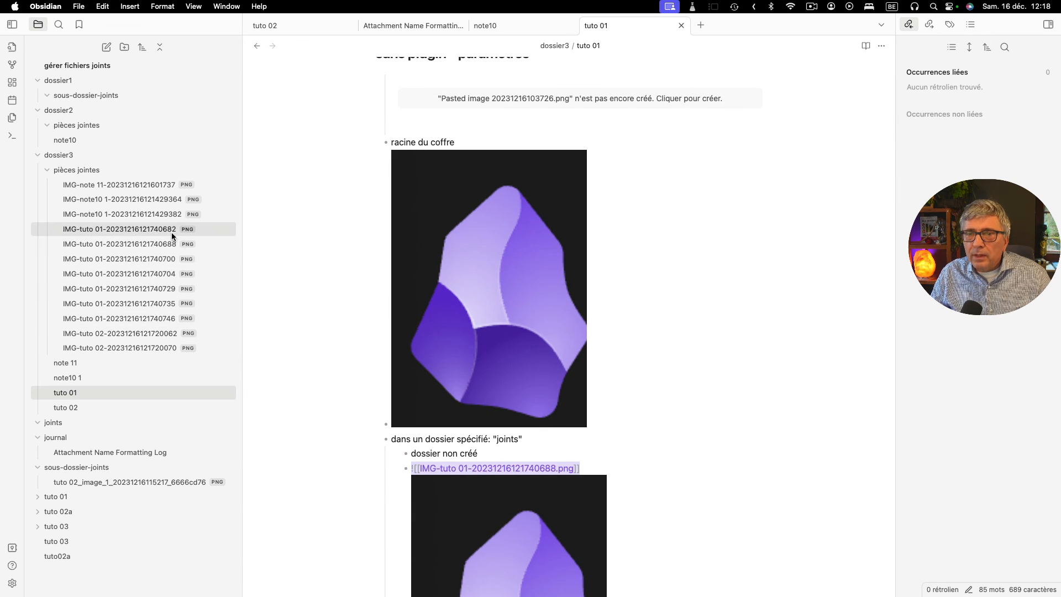
right_click(53, 159)
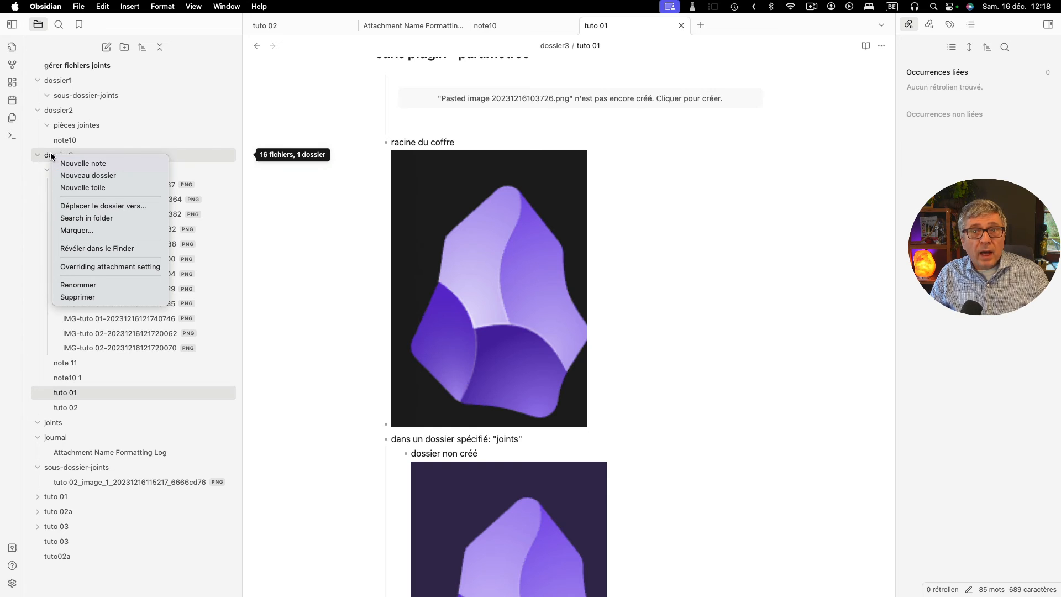
key("Escape")
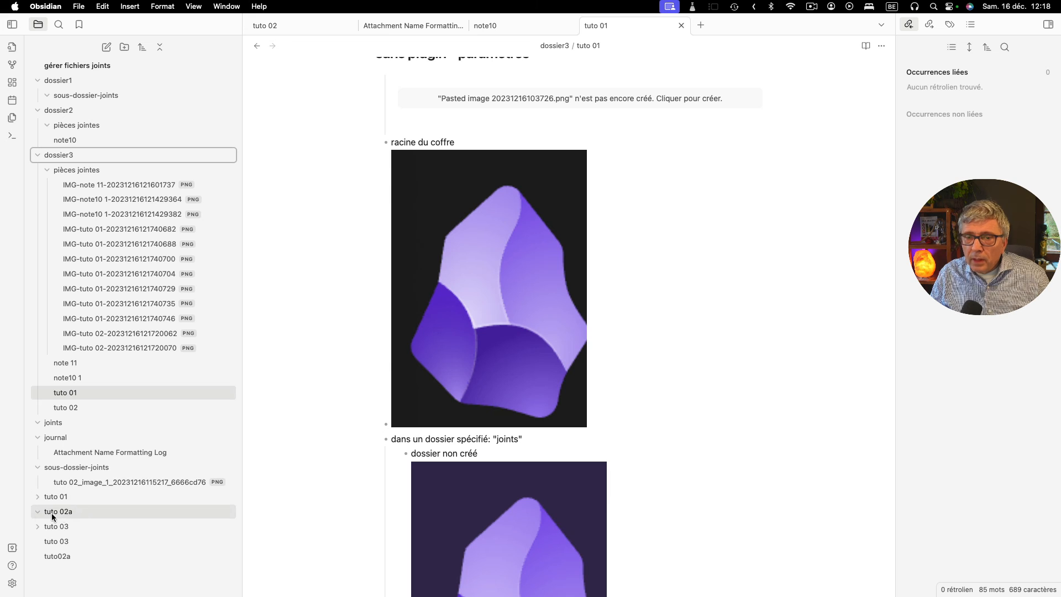
- Expand the "tuto 03" folder and open the vault-root notes "tuto 03" and "tuto02a" to inspect their content
left_click(51, 531)
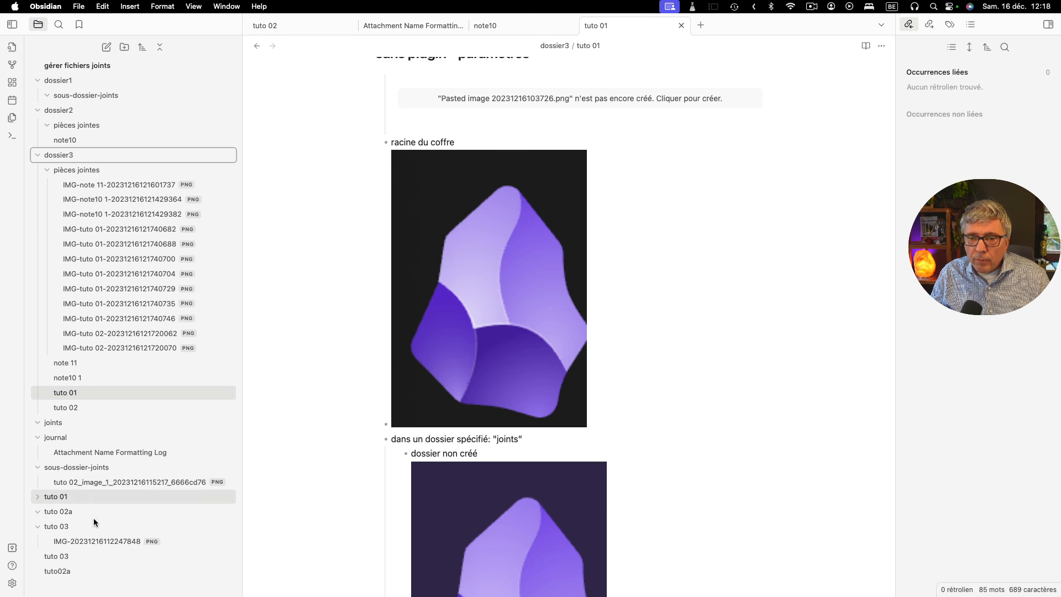
left_click(63, 554)
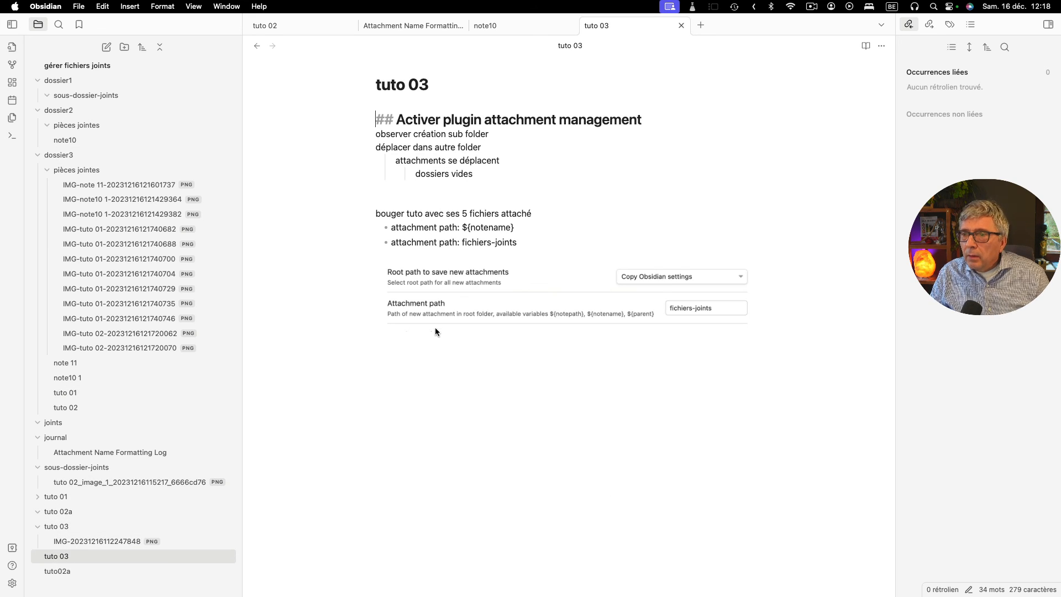
left_click(60, 571)
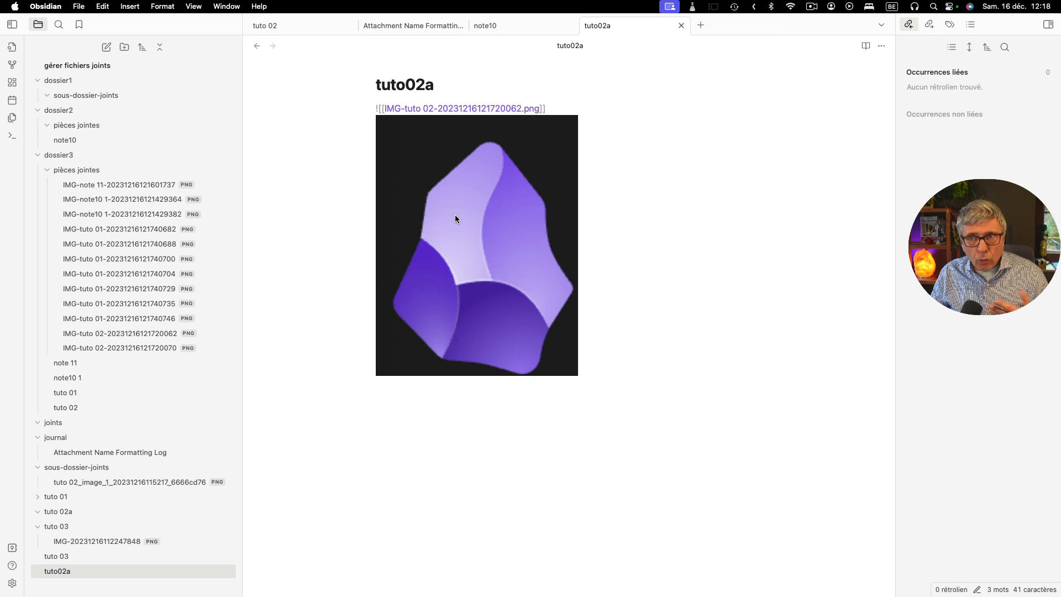
- Compare the backlinks of the two "IMG-tuto 02" images with the link in "tuto02a", and review the Attachment Management settings
left_click(156, 347)
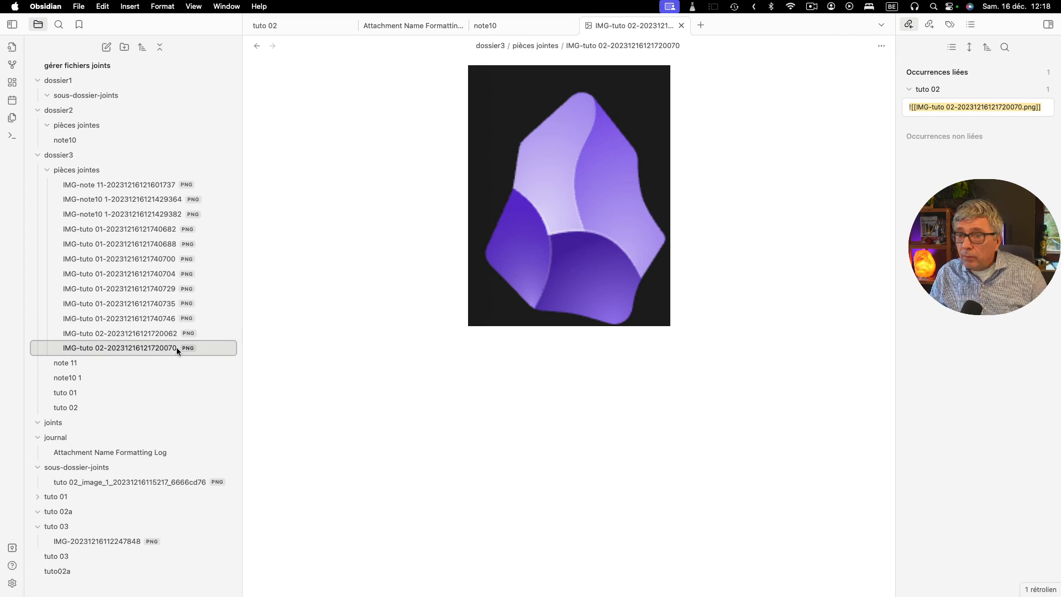
left_click(55, 571)
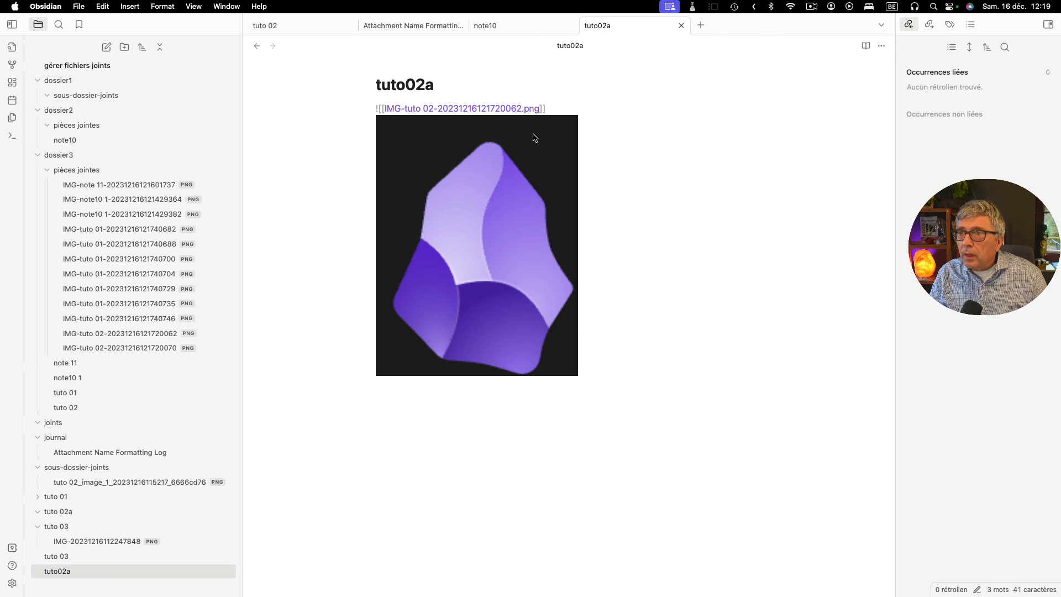
left_click(150, 333)
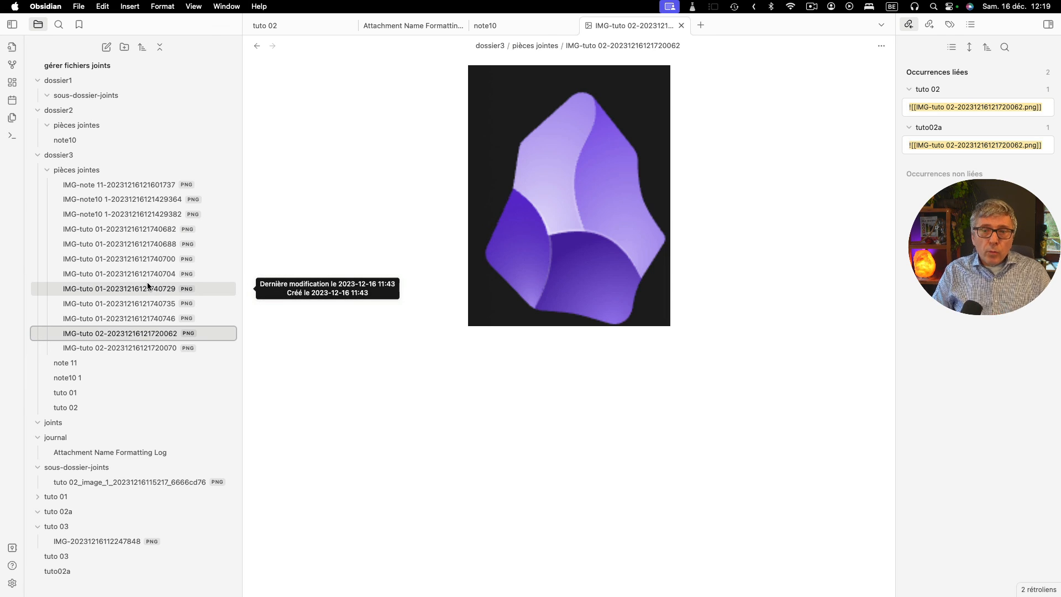
left_click(11, 585)
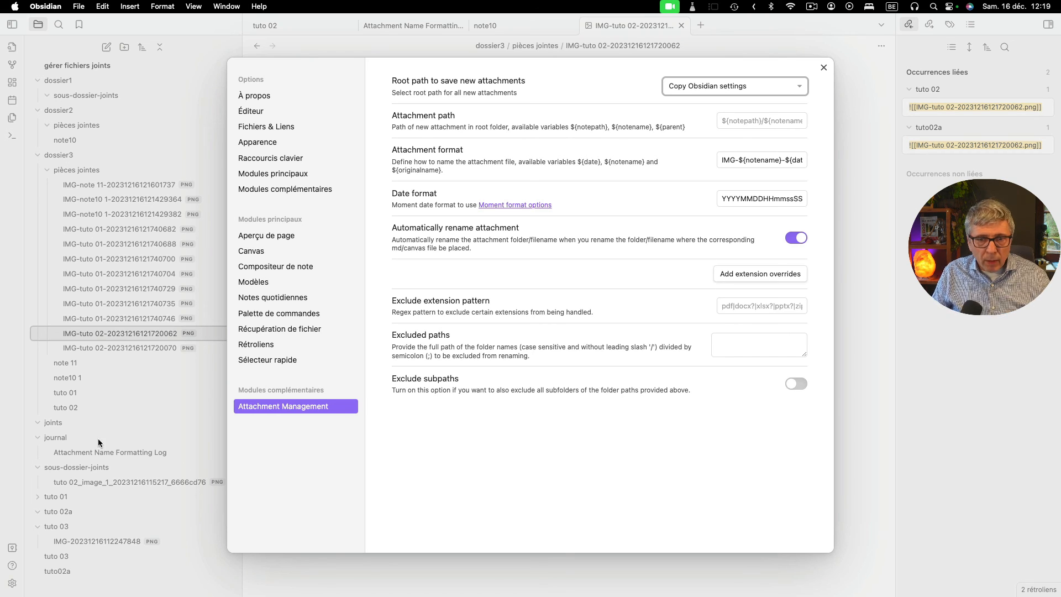
left_click(122, 583)
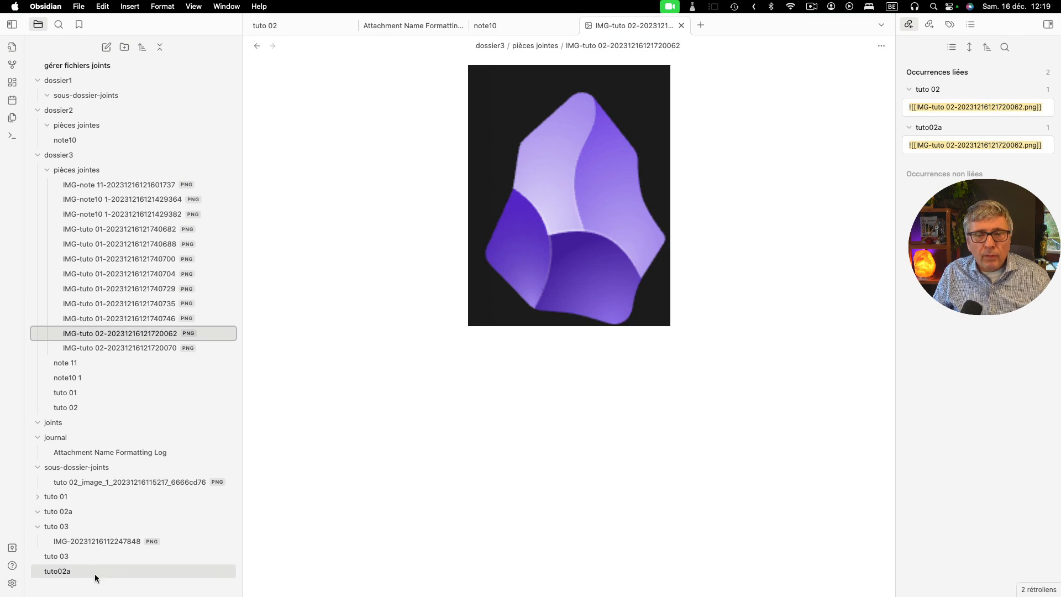
- Examine the "tuto 02" part of the image link in "tuto02a" and check the attachment format in the Attachment Management settings
left_click(53, 572)
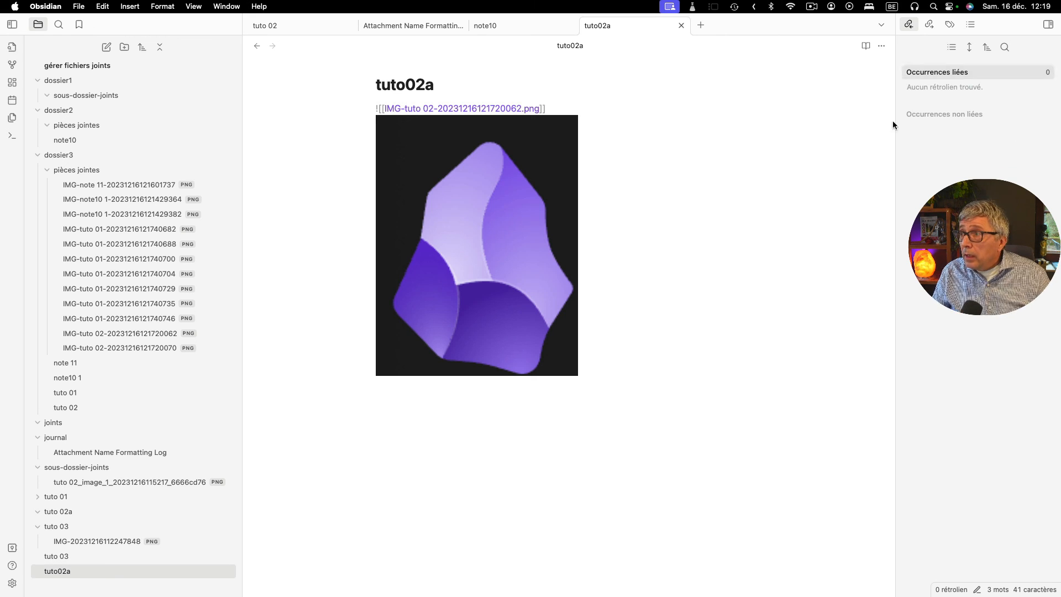
left_click(418, 140)
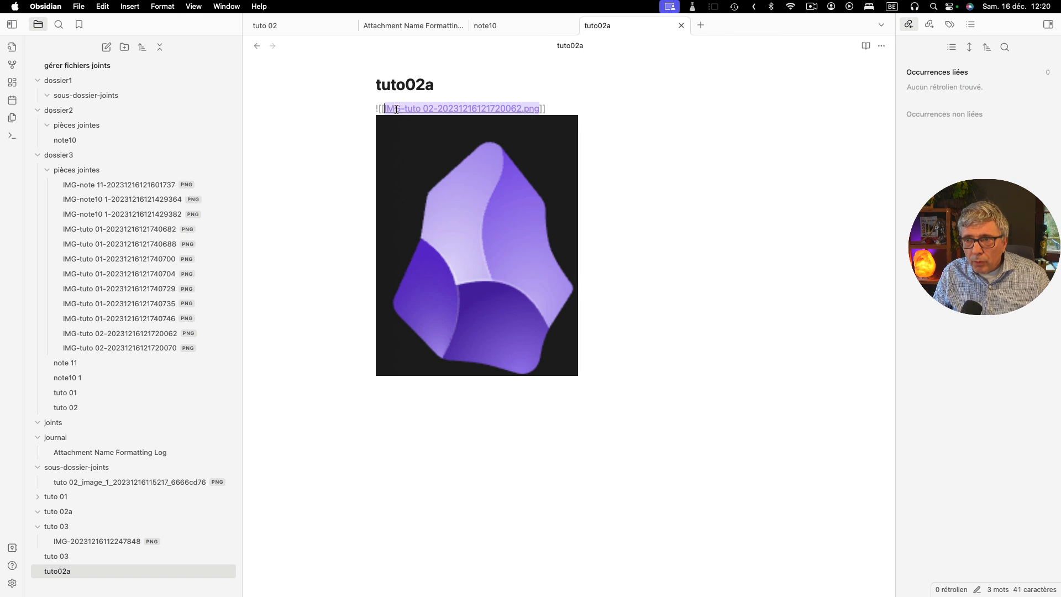
left_click_drag(405, 108, 432, 108)
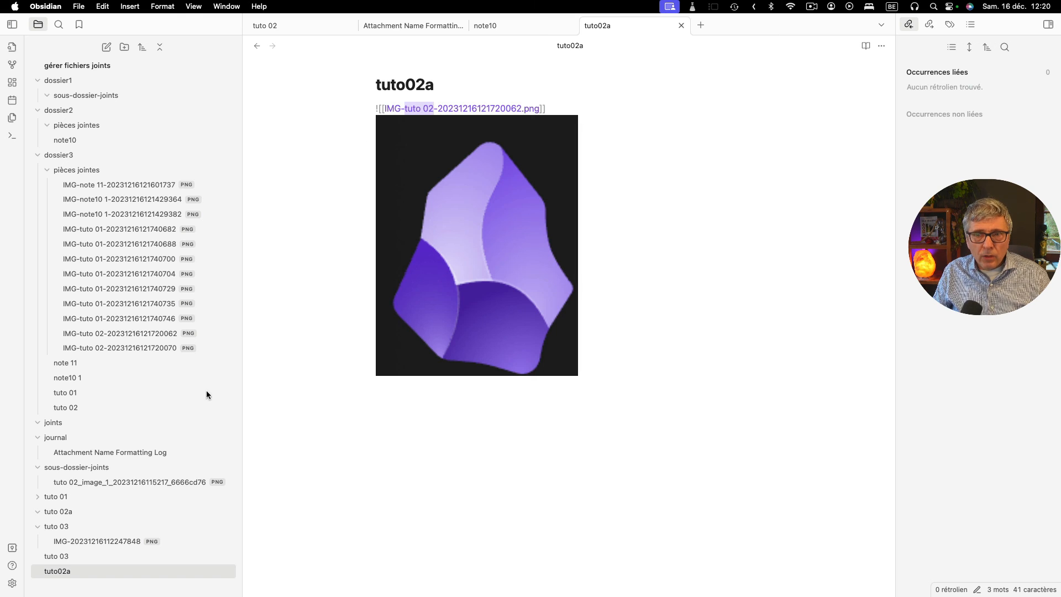
left_click(55, 571)
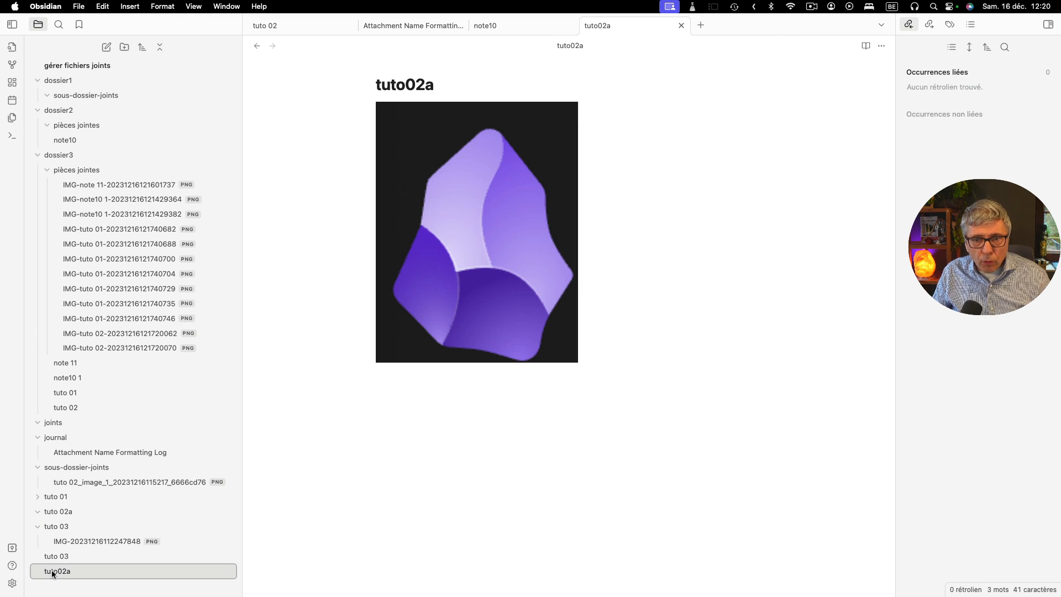
left_click(447, 260)
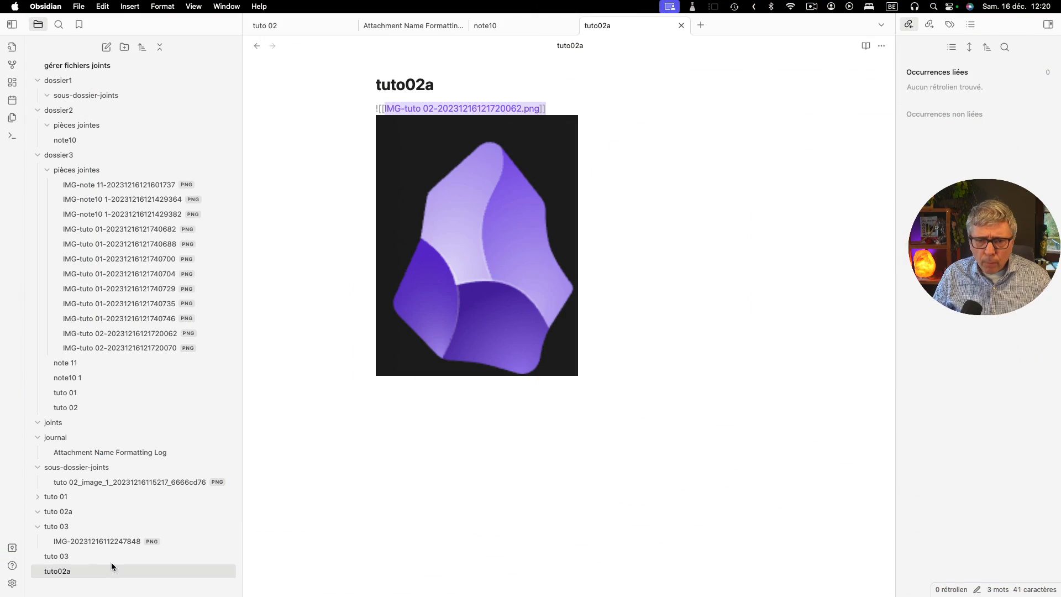
left_click(12, 583)
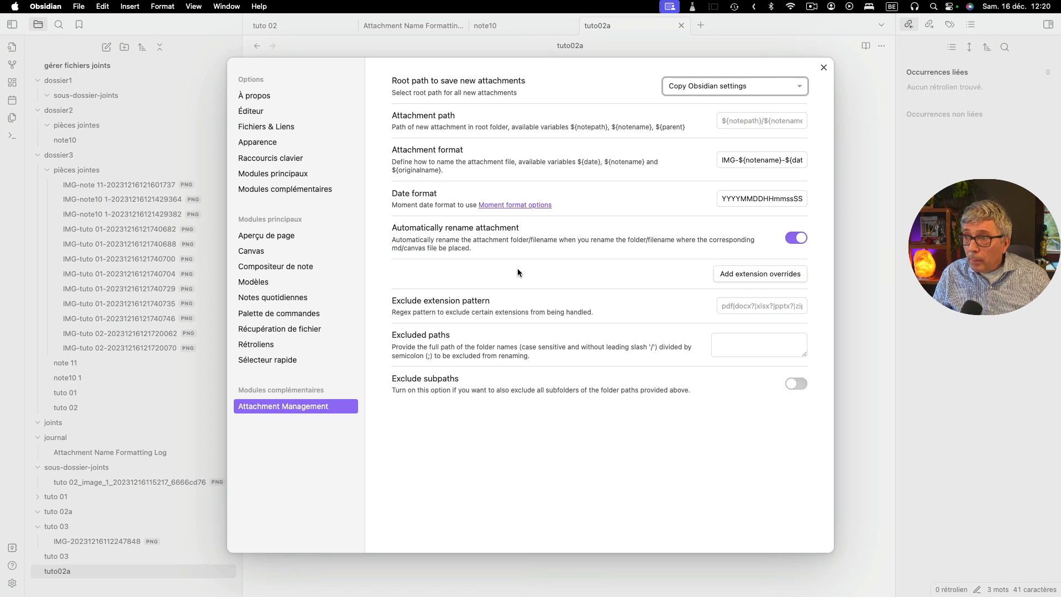
left_click(822, 68)
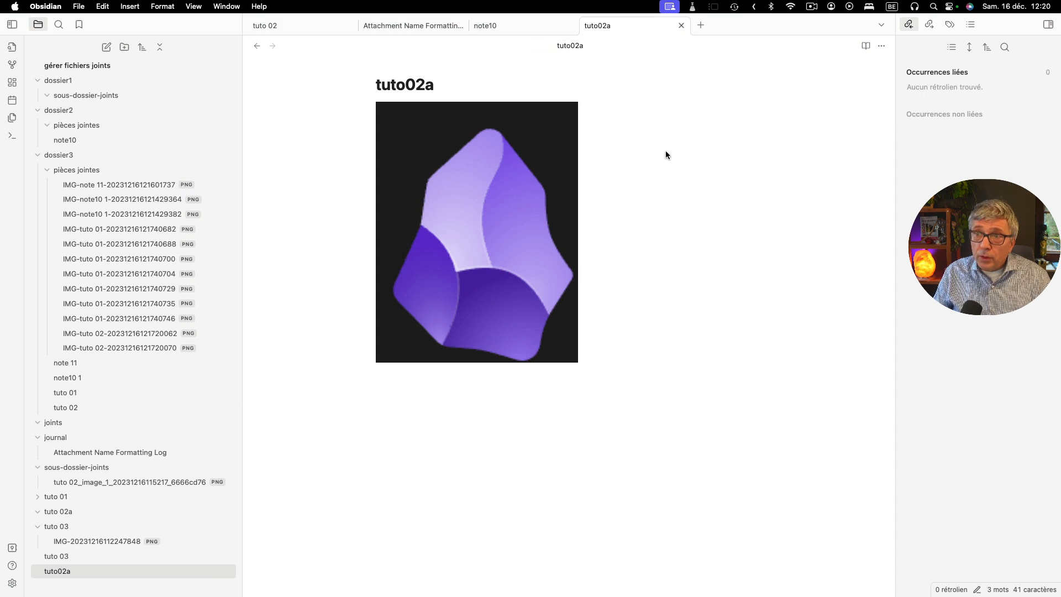